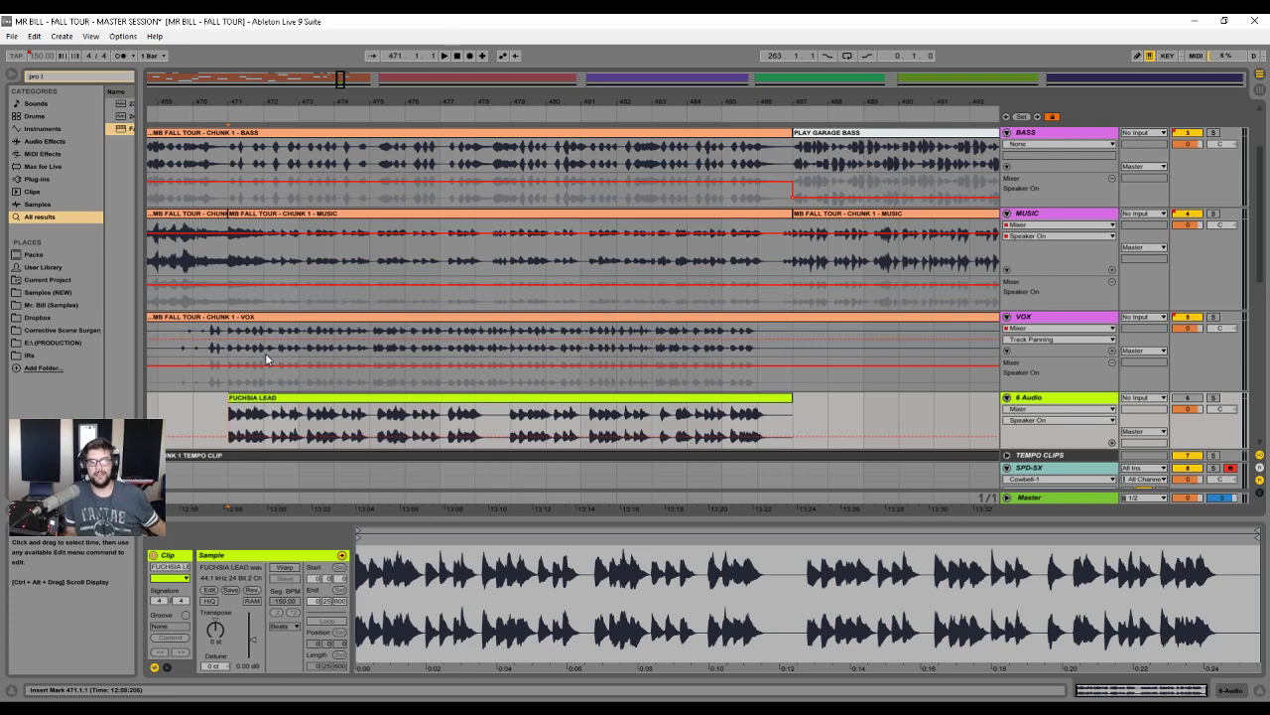
- Show the whole set's arrangement and examine the song tempo envelope on the Master track, collapsing the track again
left_click_drag(639, 102, 689, 17)
scroll(326, 346, "up", 2)
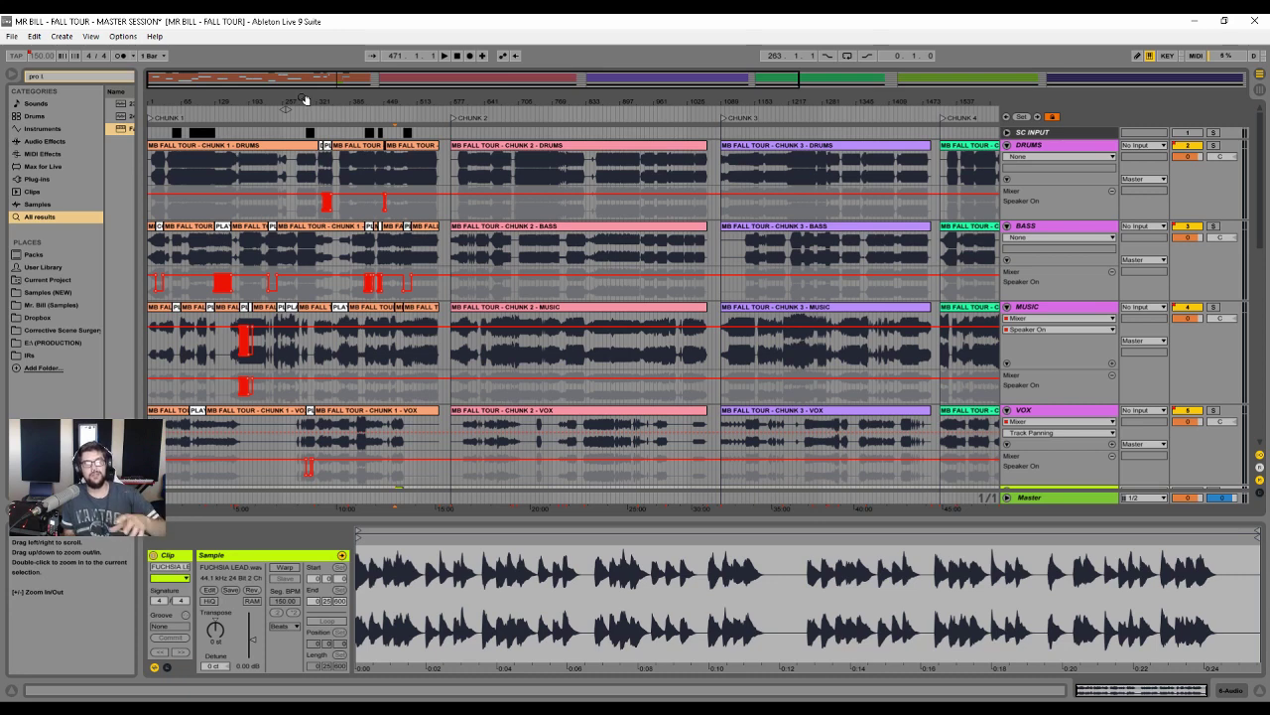
left_click(1006, 497)
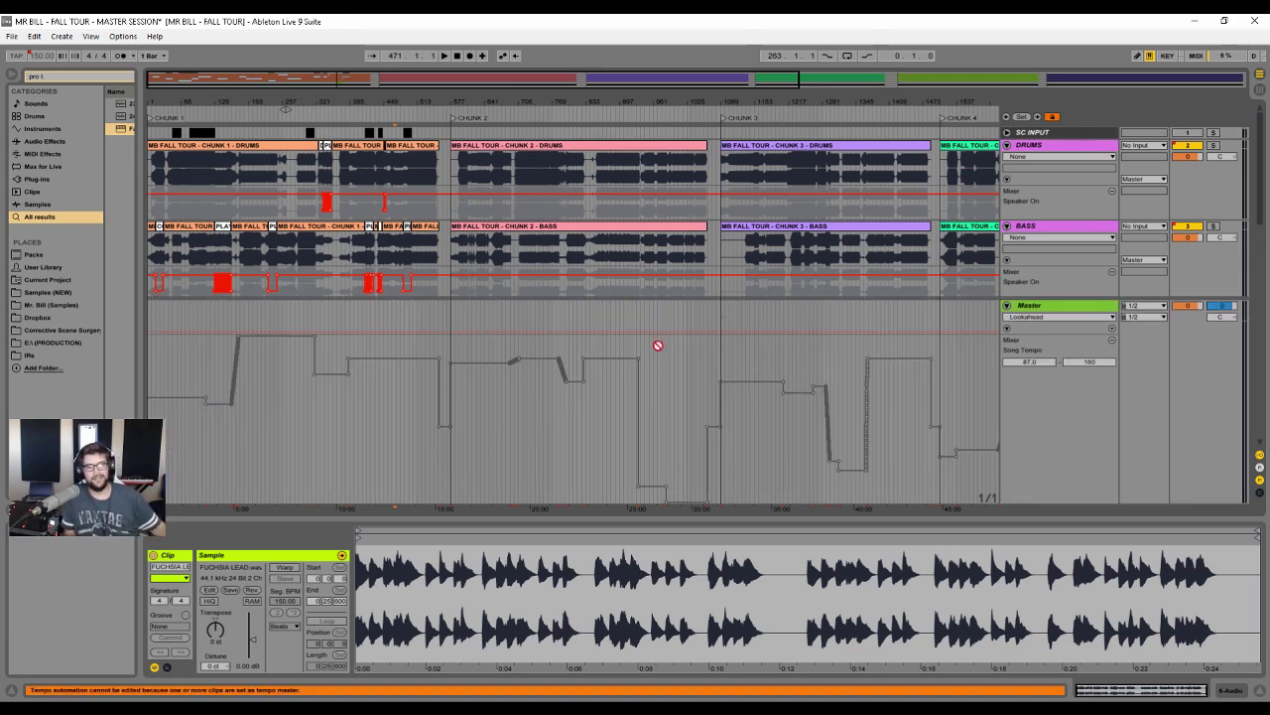
left_click(1008, 306)
- Inspect the warp markers over the full length of the CHUNK 1 TEMPO CLIP and close its detail view
scroll(352, 341, "down", 3)
left_click(300, 412)
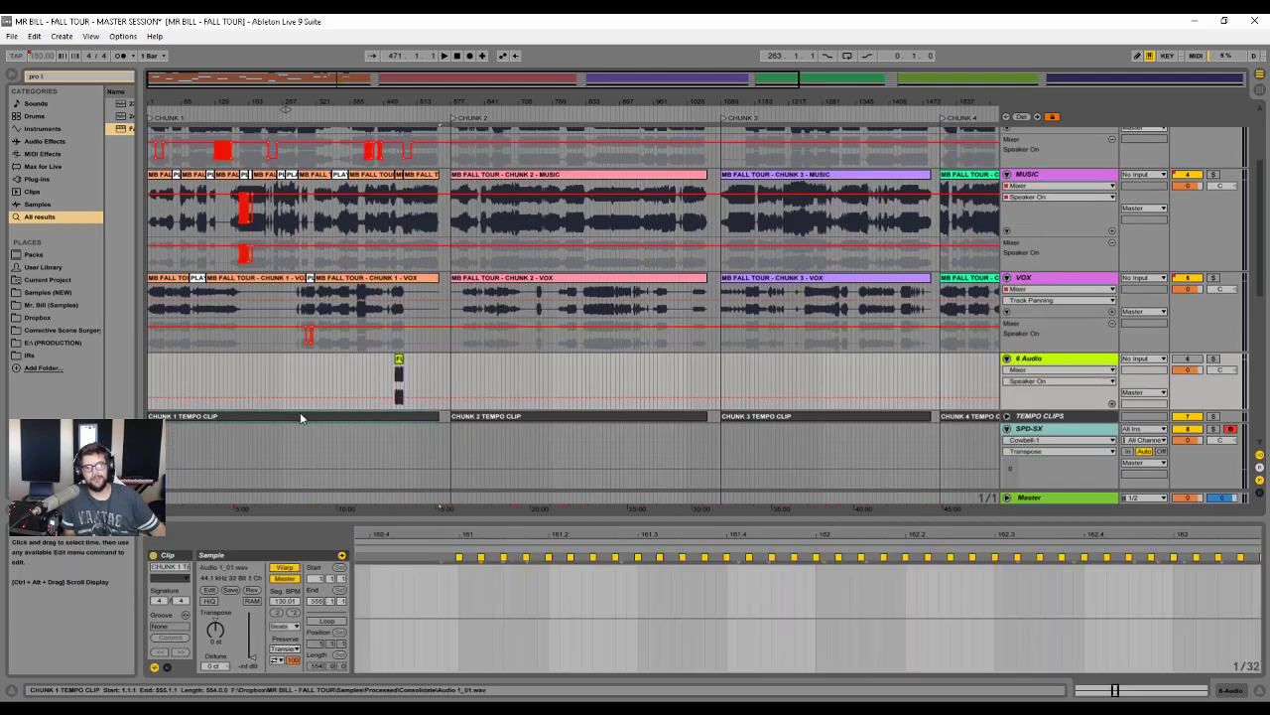
double_click(693, 537)
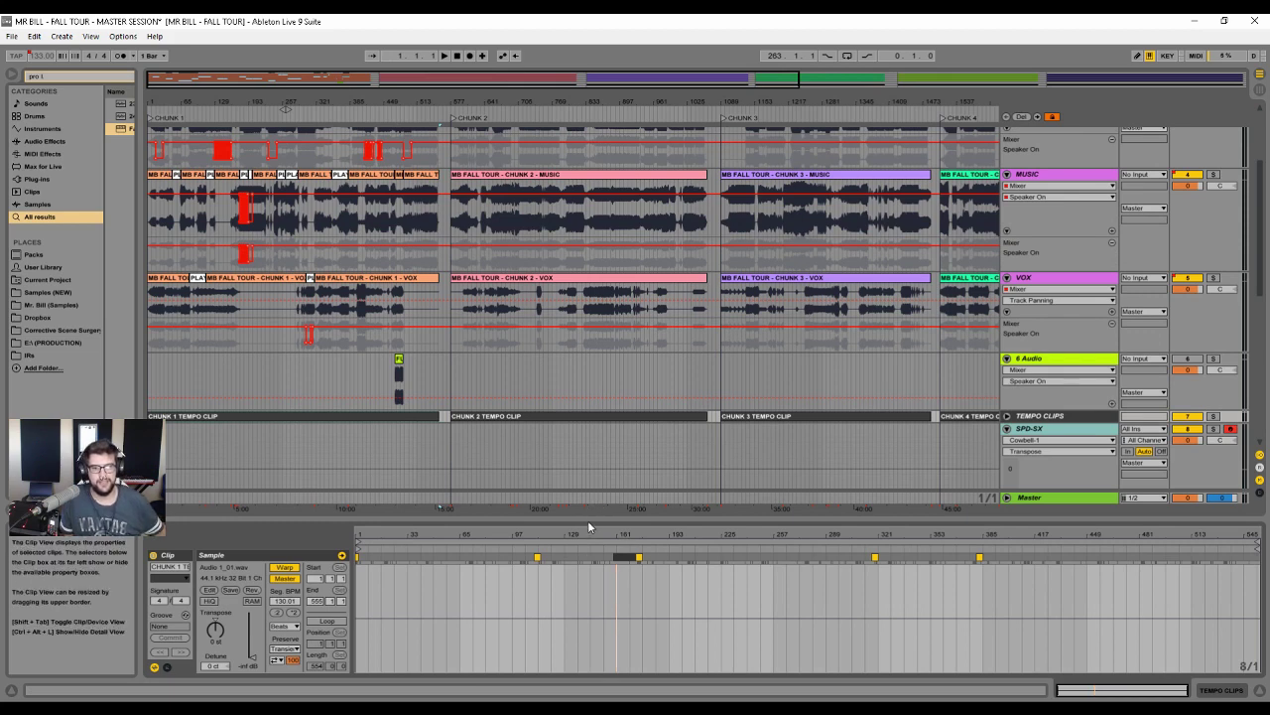
left_click_drag(588, 520, 584, 636)
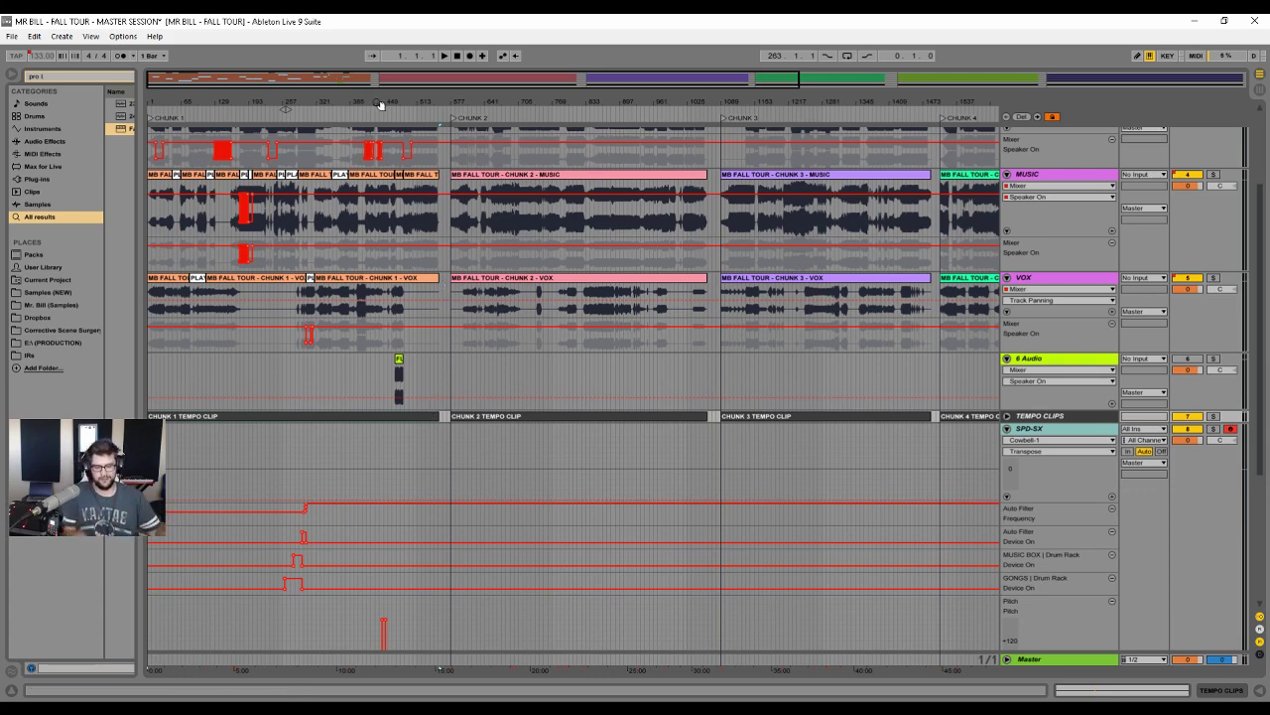
- Look closely at the FUCHSIA LEAD clip on the 6 Audio track and review all of CHUNK 1 across the tracks
left_click_drag(388, 105, 311, 101)
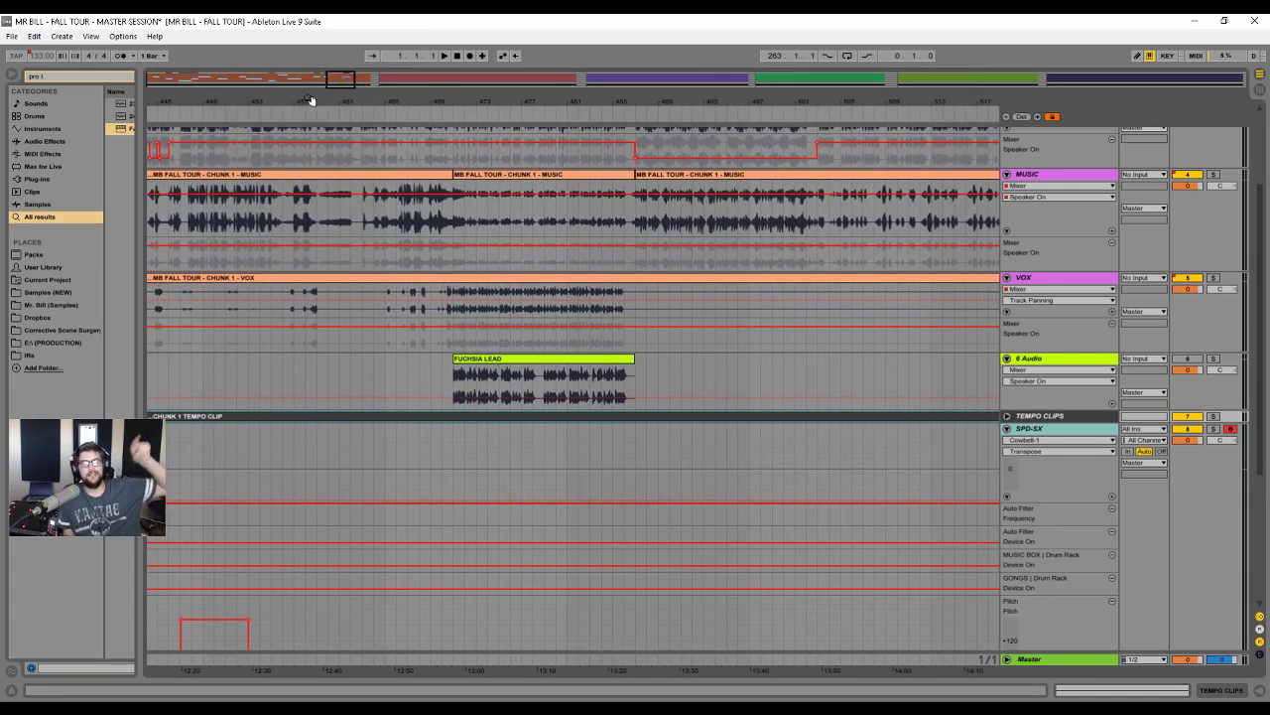
left_click_drag(519, 102, 520, 102)
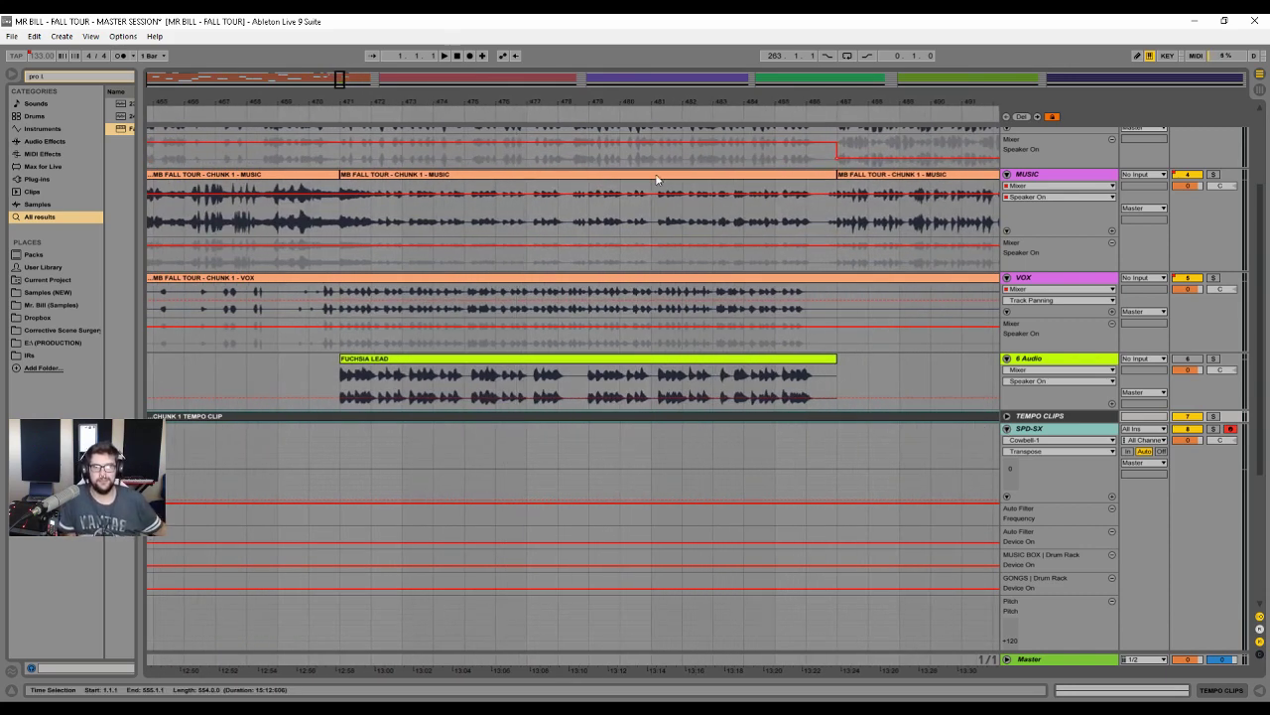
mouse_move(561, 100)
left_mouse_down()
mouse_move(475, 71)
mouse_move(477, 129)
mouse_move(566, 115)
mouse_move(559, 70)
mouse_move(399, 50)
left_mouse_up()
scroll(344, 320, "up", 4)
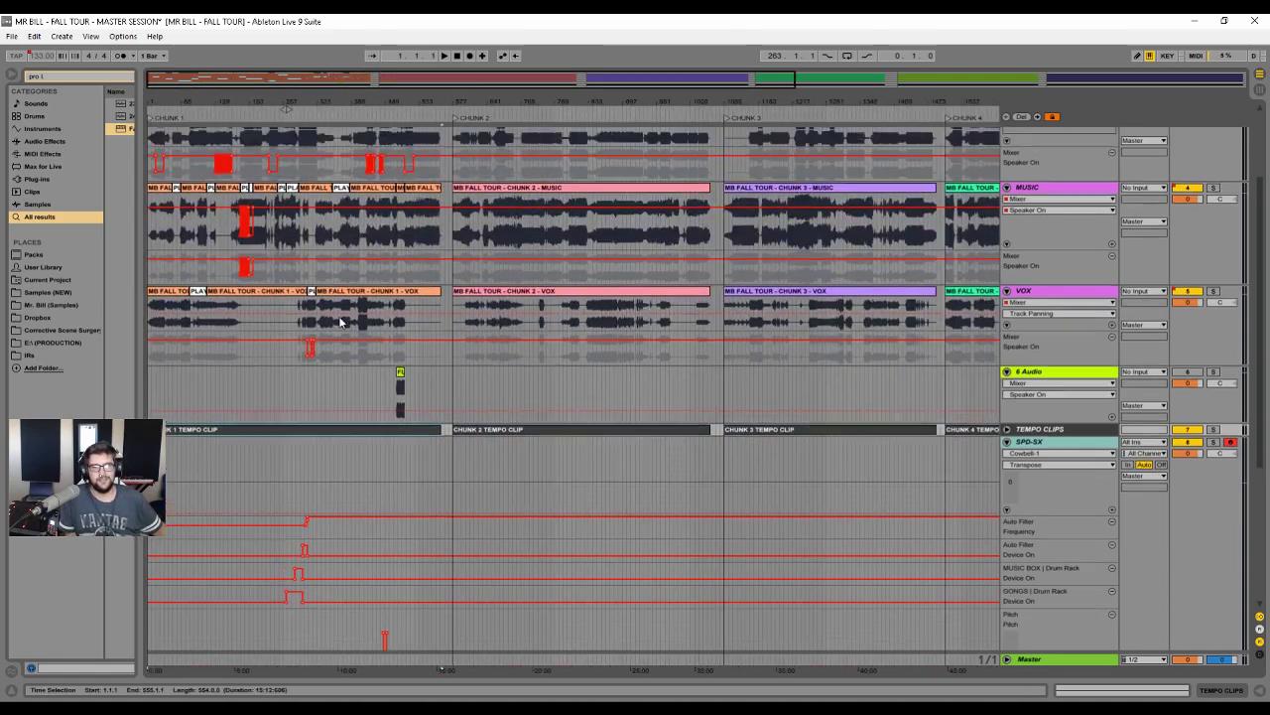
left_click_drag(229, 103, 230, 144)
left_click_drag(413, 108, 385, 102)
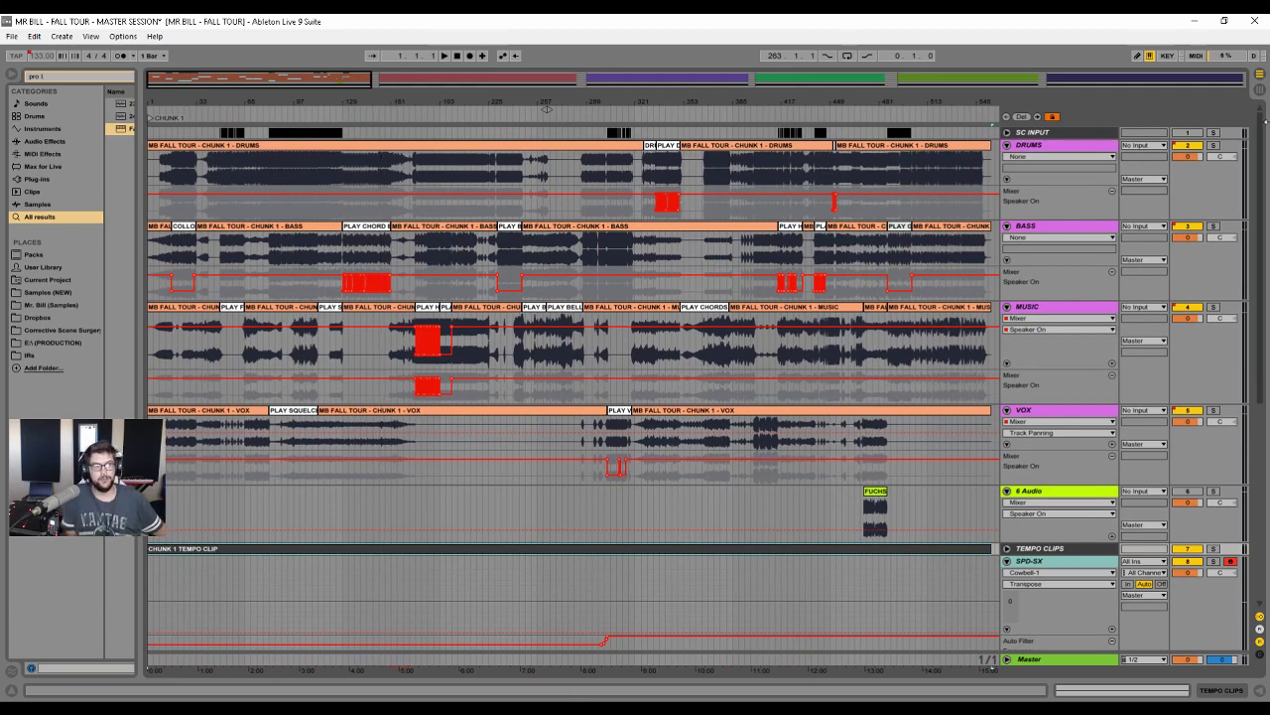
- Check the tour dates on the desktop wallpaper and return to the Ableton Live session
left_click(1194, 20)
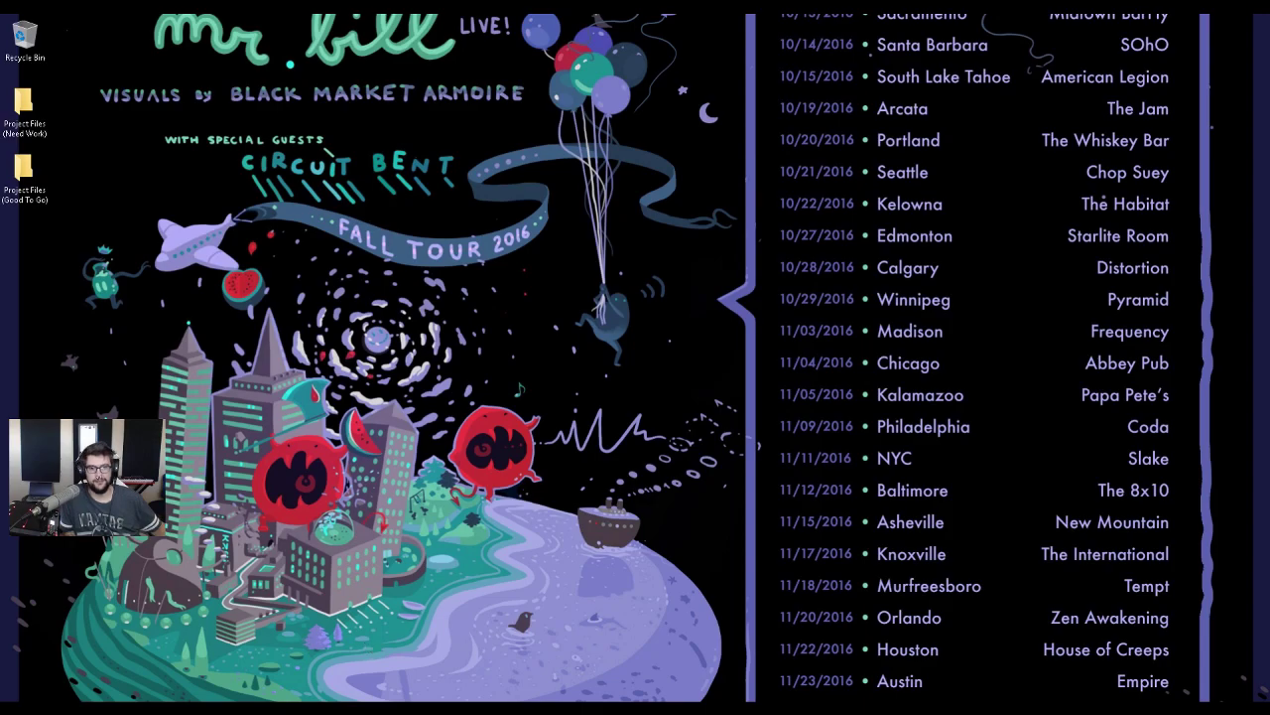
left_click(212, 709)
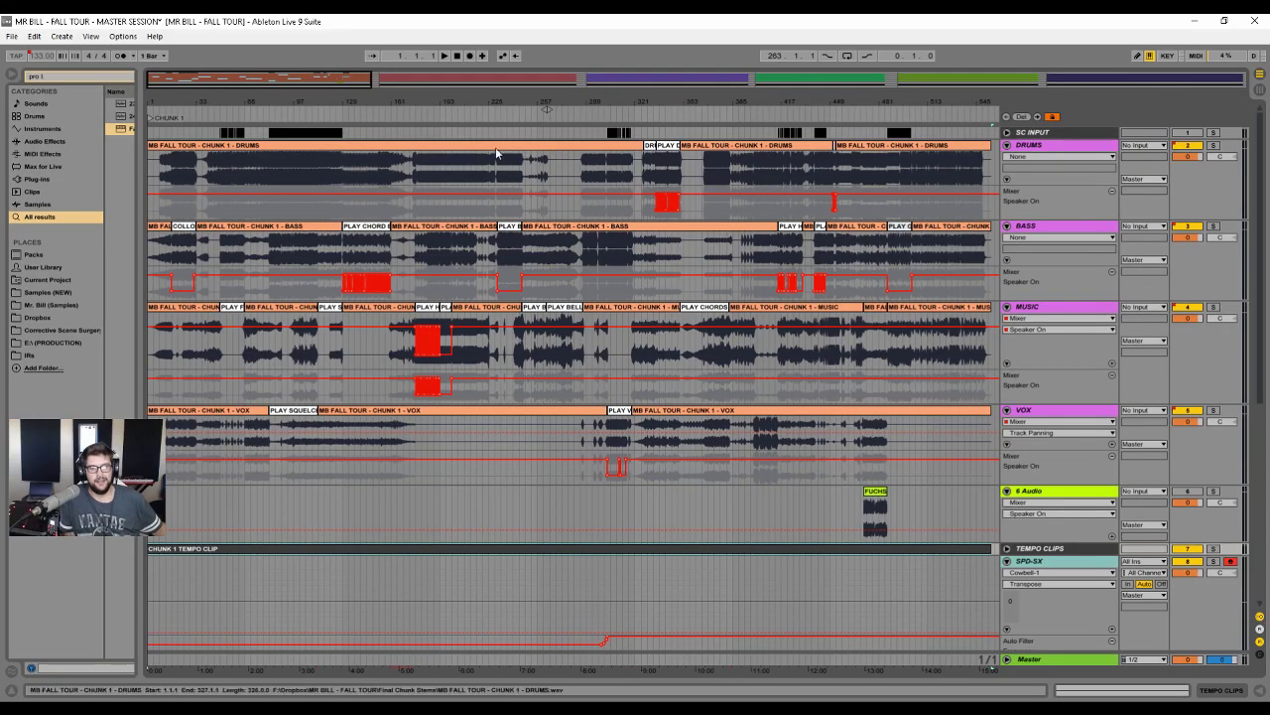
- Examine the clips labelled for live playing in CHUNK 1: COLLOIDAL CHORD BASS, PLAY FUNK GUITAR and PLAY SQUELCHES
left_click_drag(483, 103, 483, 89)
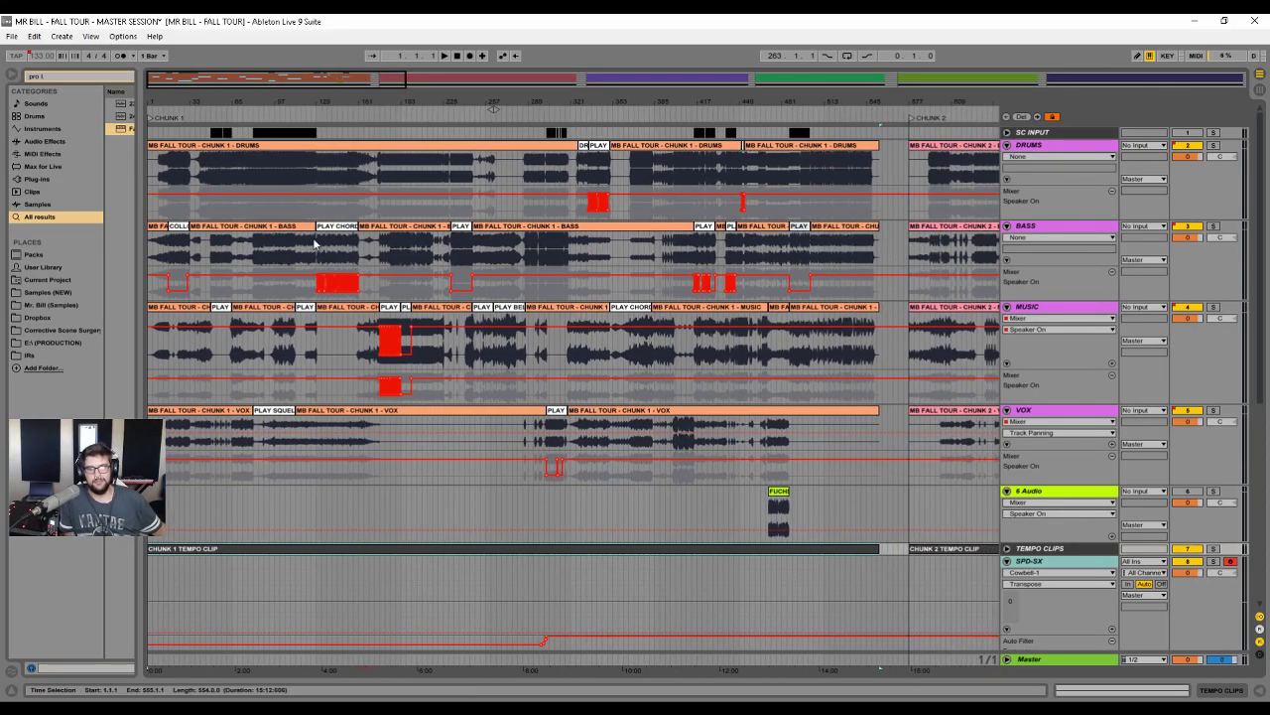
left_click_drag(210, 338, 230, 338)
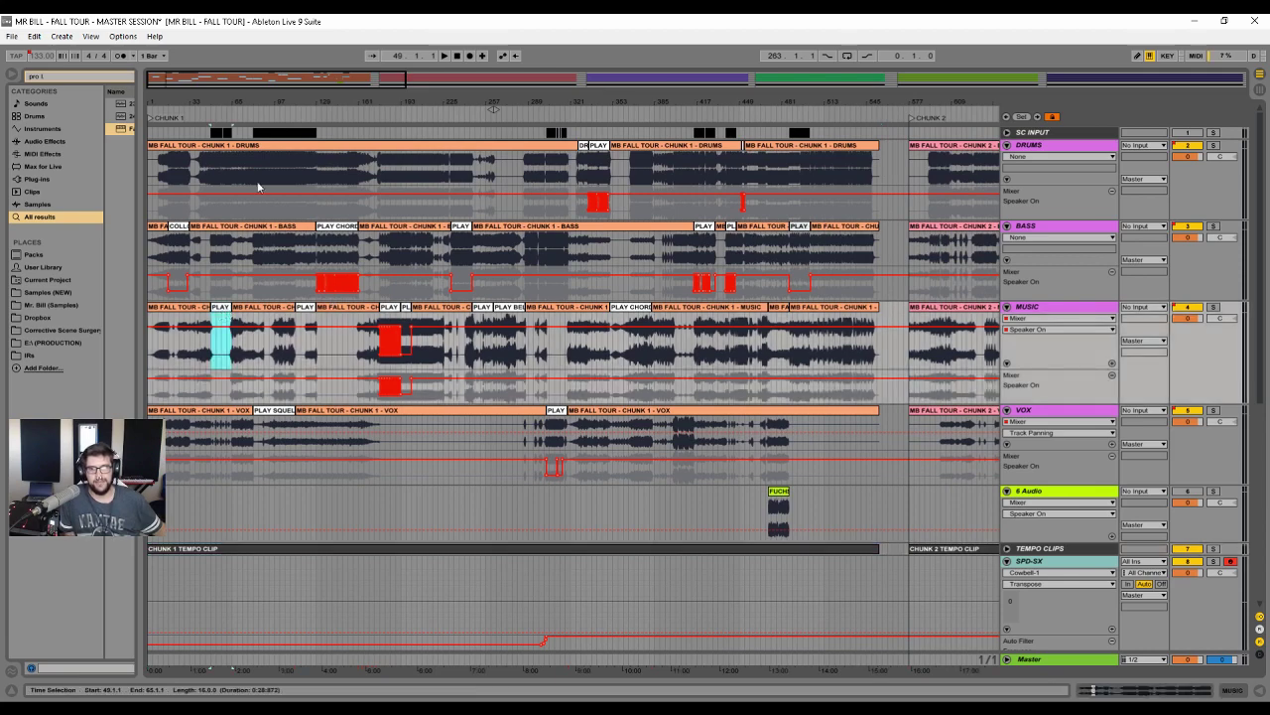
left_click_drag(185, 100, 391, 189)
left_click(337, 226)
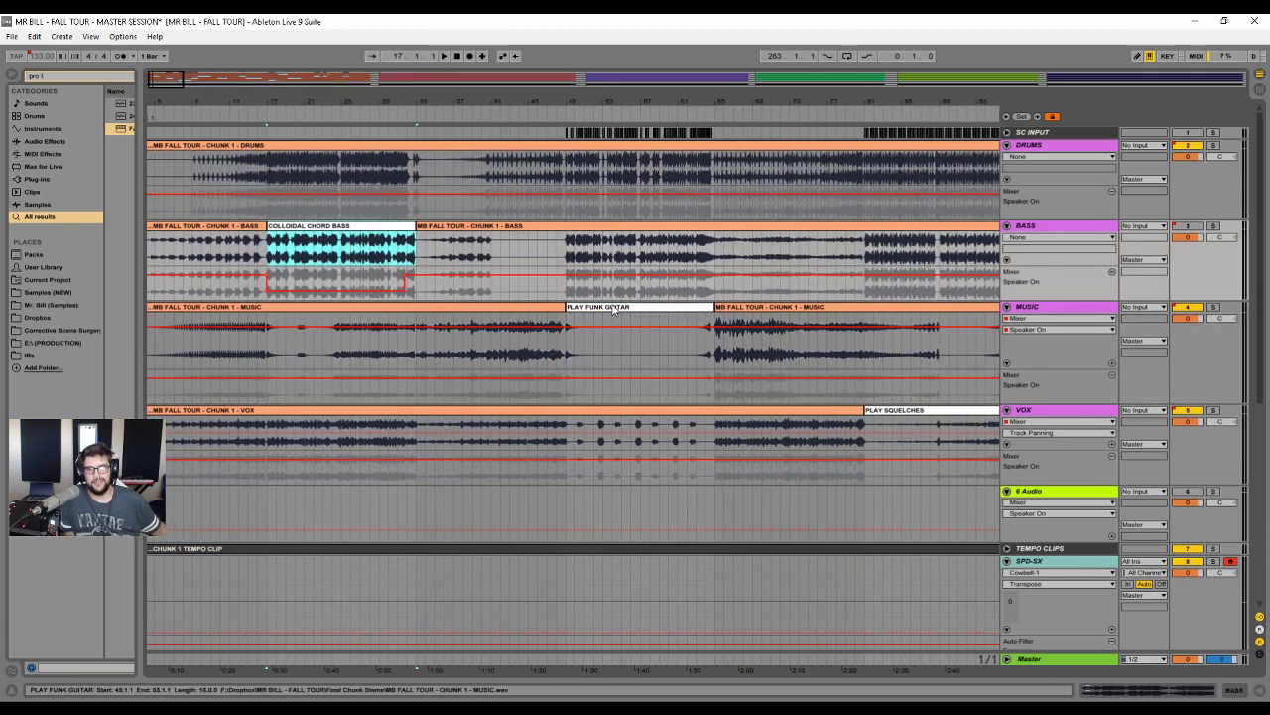
left_click(626, 307)
left_click(889, 408)
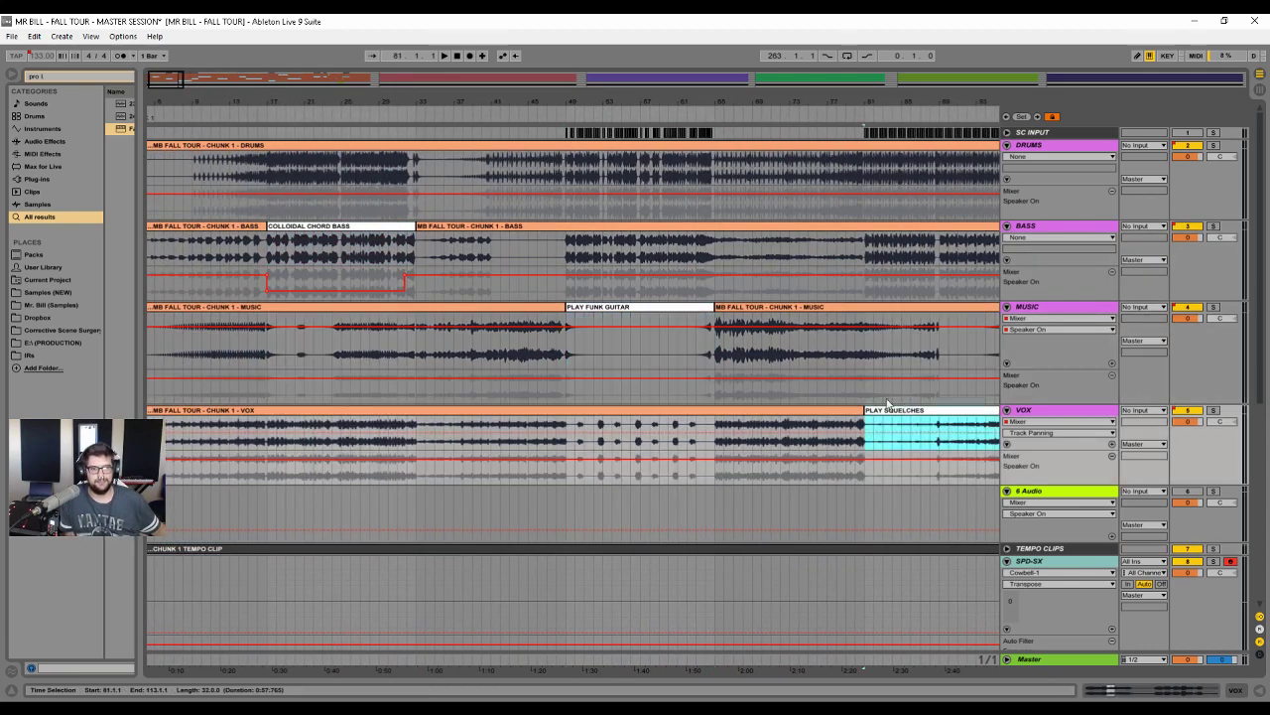
- Play the arrangement from bar 16, just before the COLLOIDAL CHORD BASS clip, and stop it a few bars into the clip
left_click(270, 249)
left_click(260, 252)
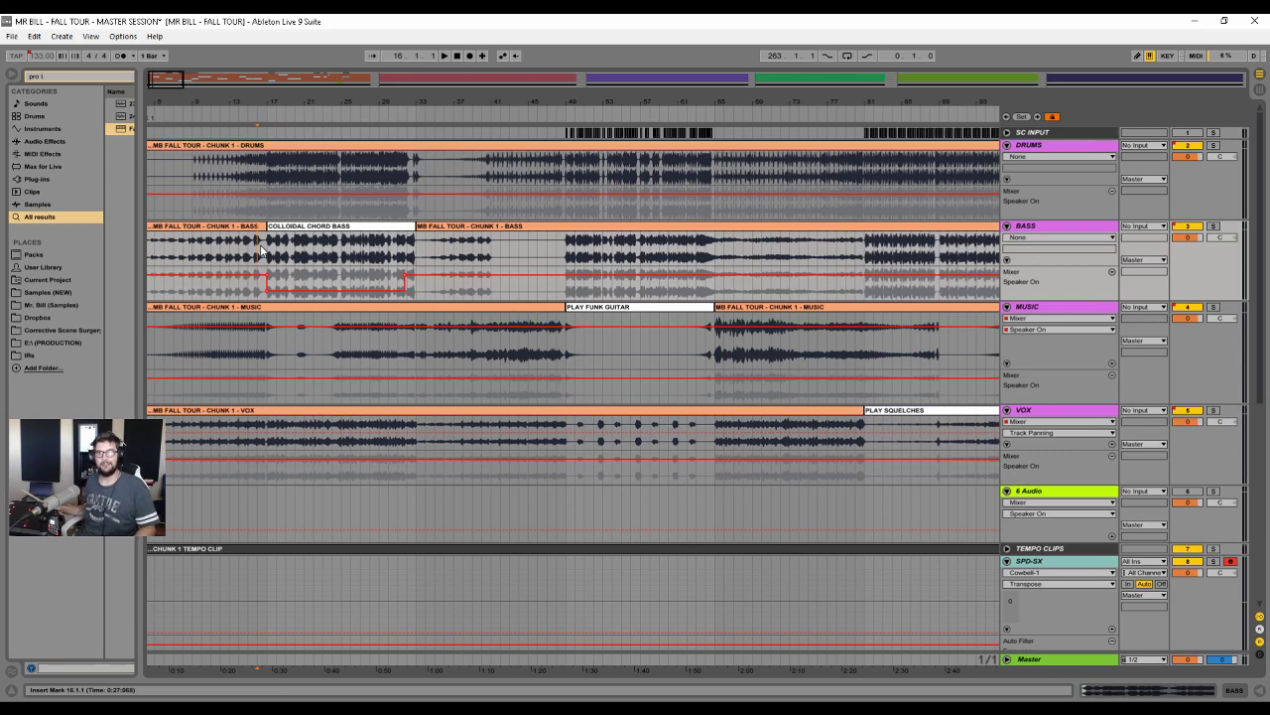
key("space")
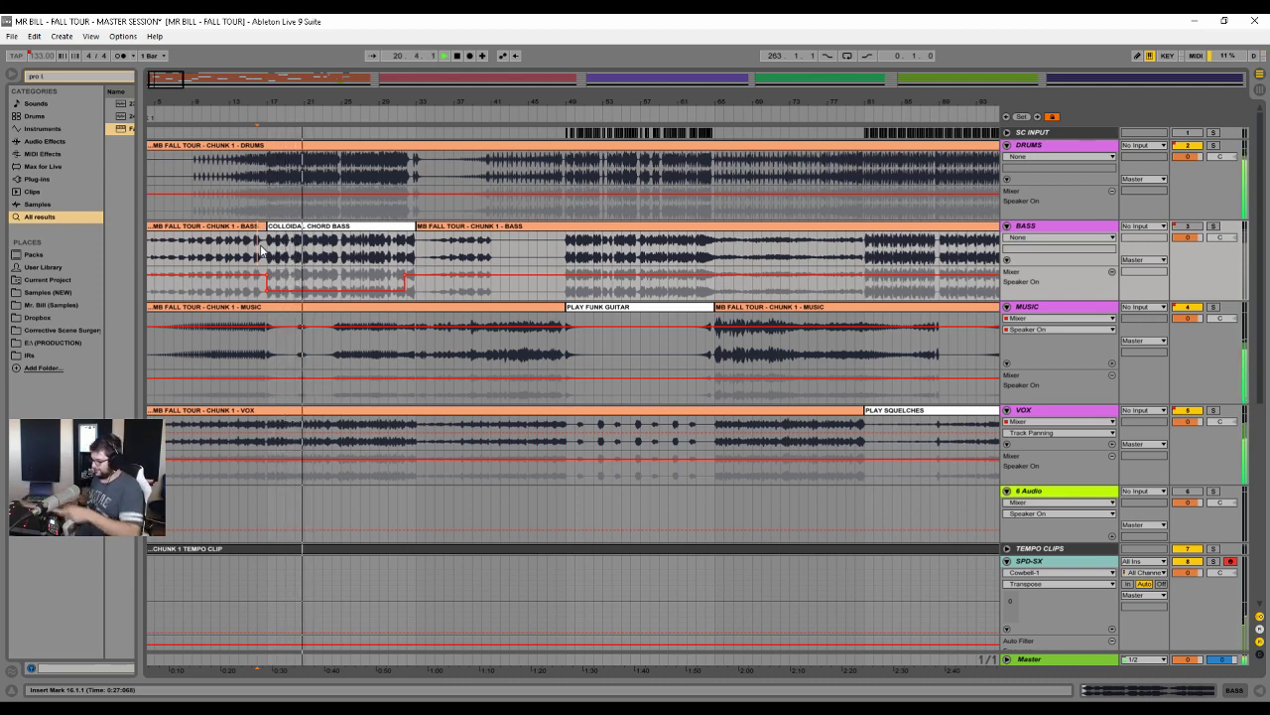
key("space")
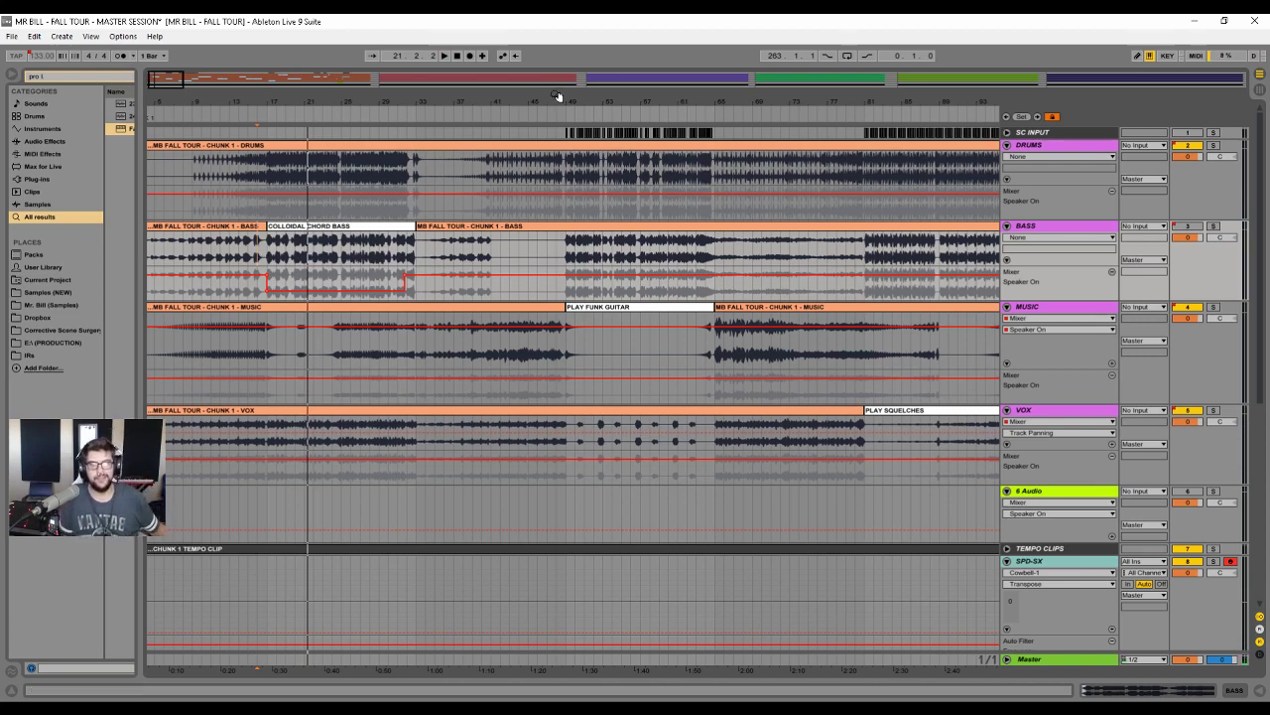
- Find the PLAY CHORD BASS section of CHUNK 1 on the BASS track and select its clip
left_click_drag(559, 96, 205, 96)
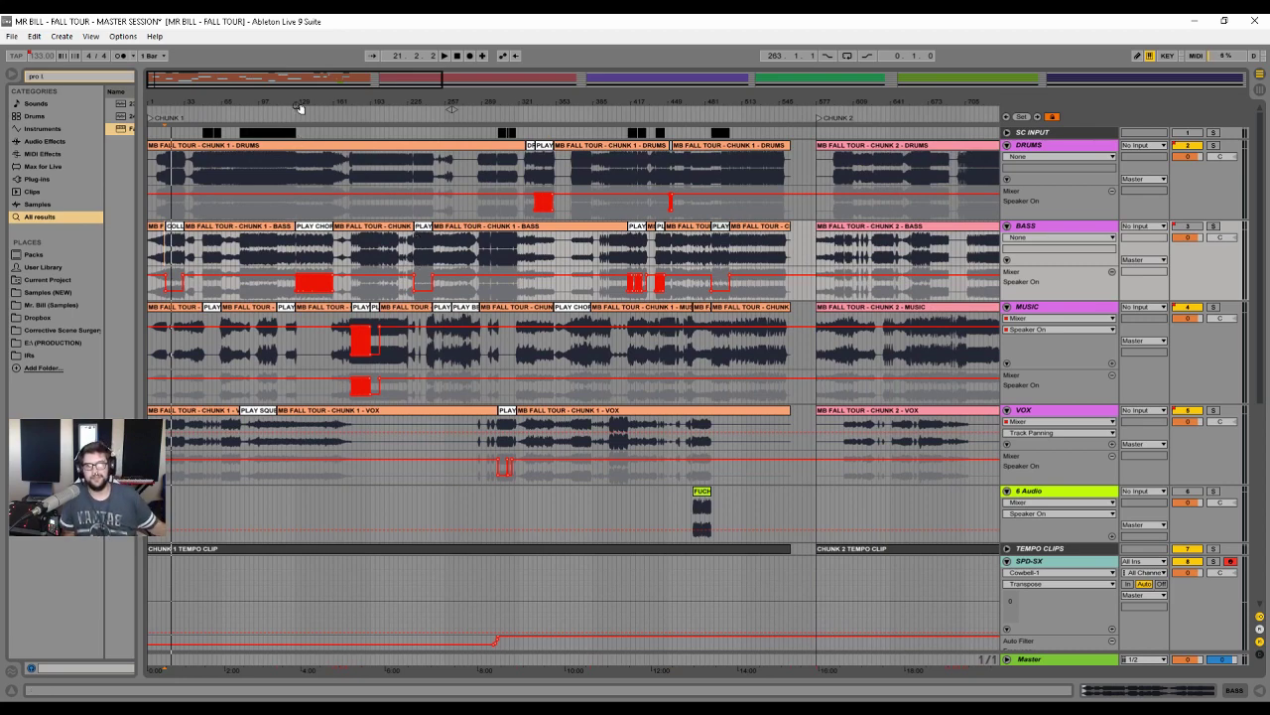
left_click_drag(298, 110, 310, 226)
left_click(324, 242)
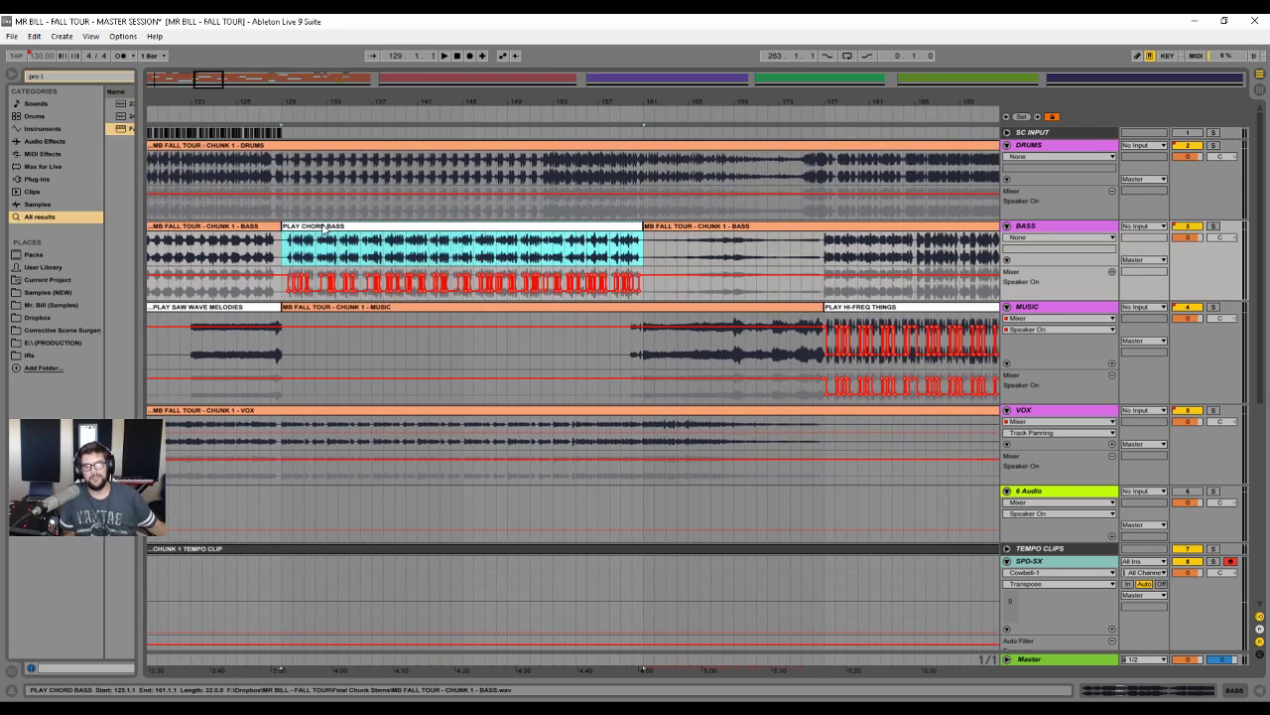
- Show the SPD-SX track's device chain and examine its Pitch automation envelope throughout CHUNK 1
double_click(1032, 562)
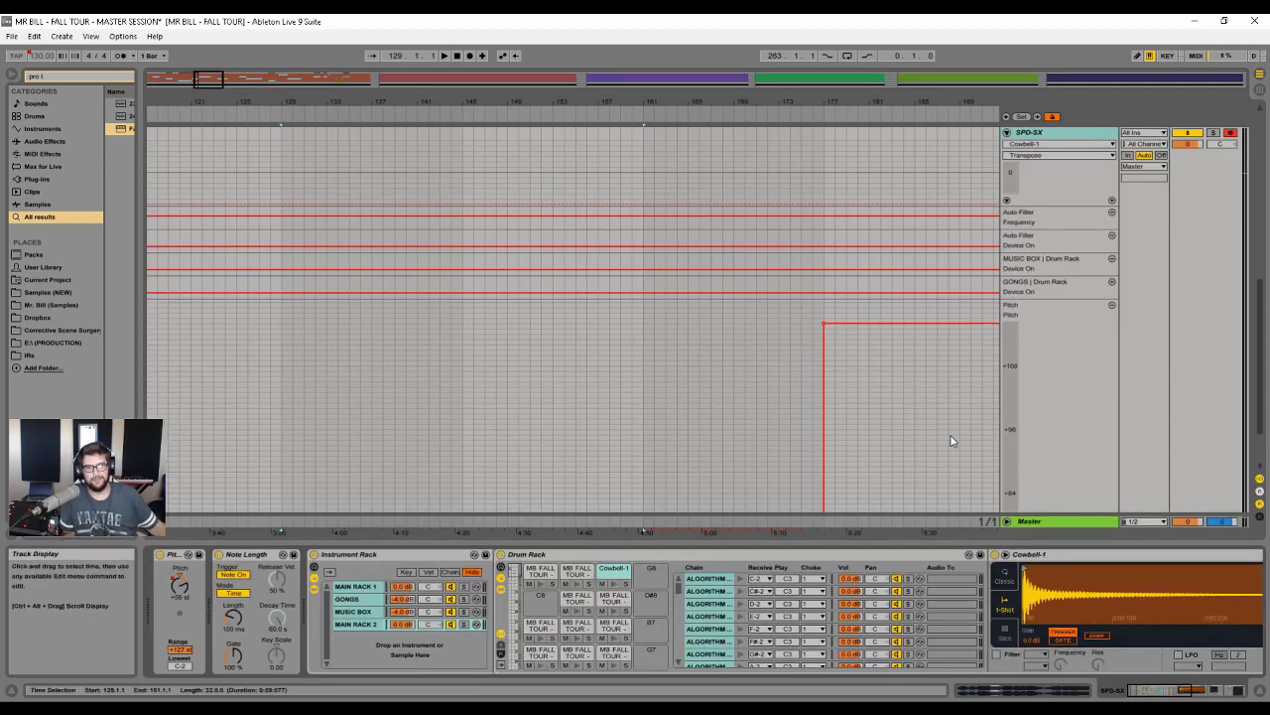
scroll(953, 437, "down", 2)
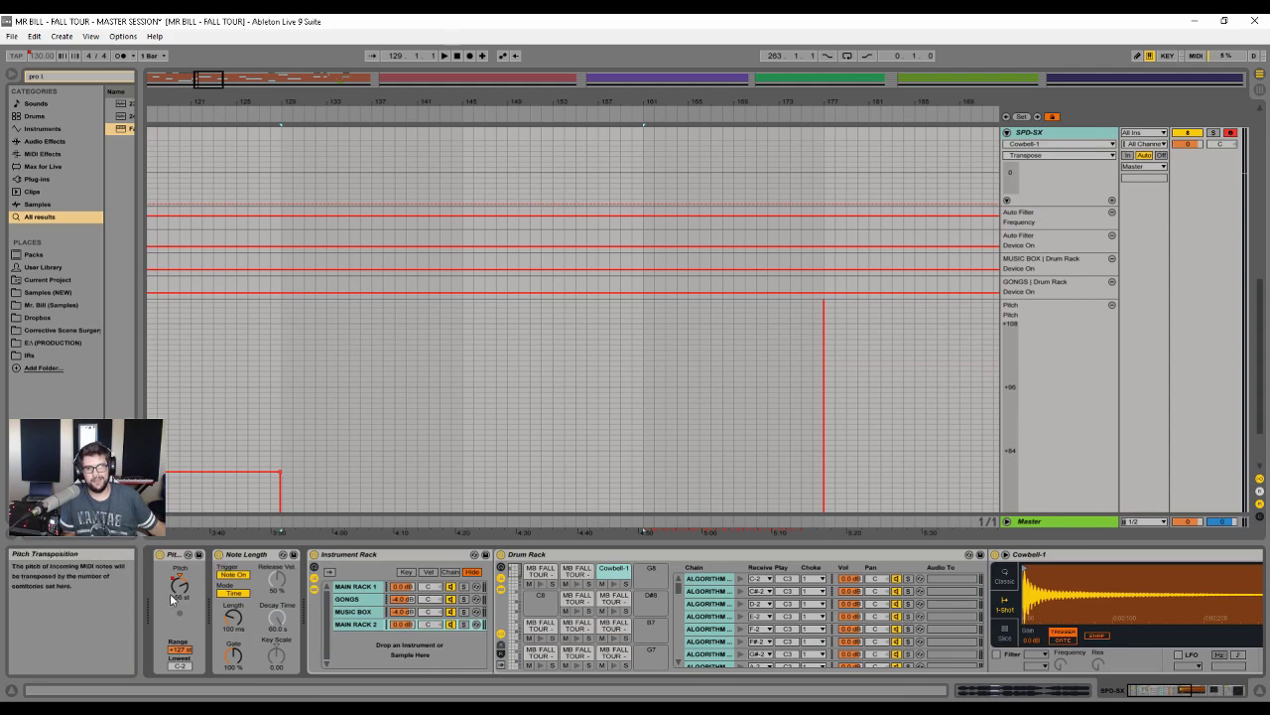
left_click_drag(666, 103, 650, 30)
scroll(390, 429, "down", 1)
scroll(390, 428, "down", 10)
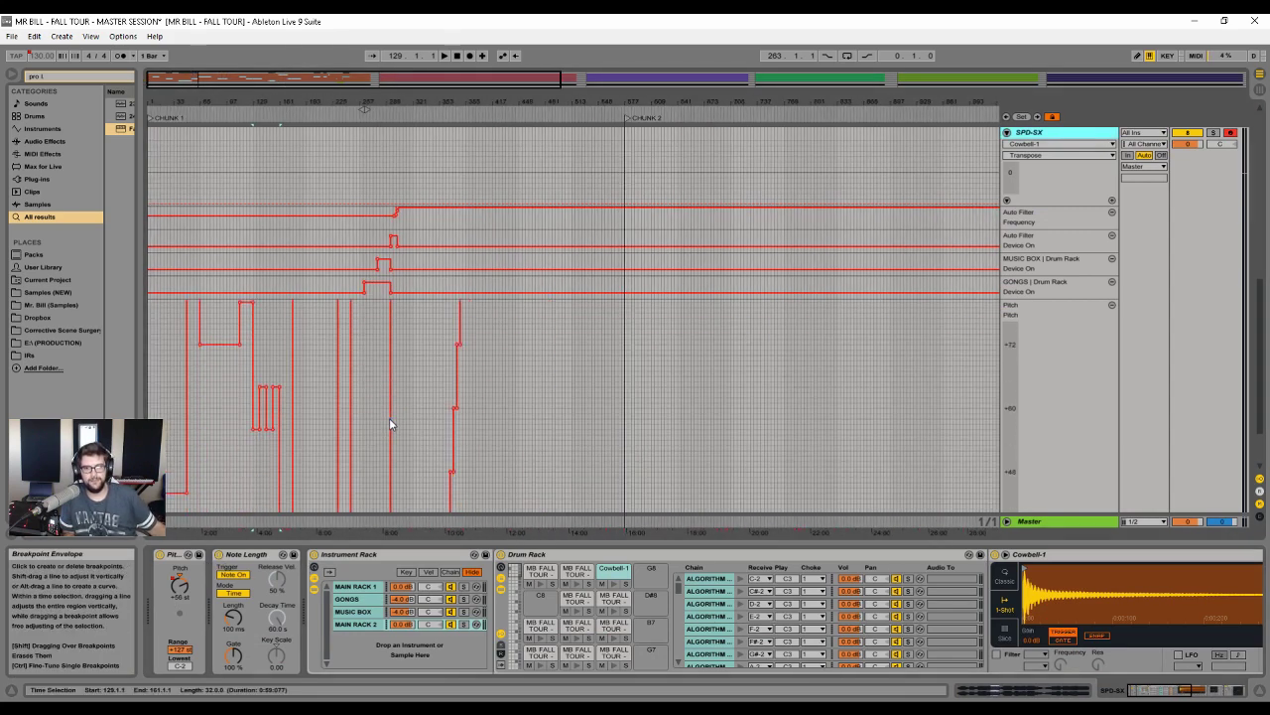
scroll(276, 491, "down", 4)
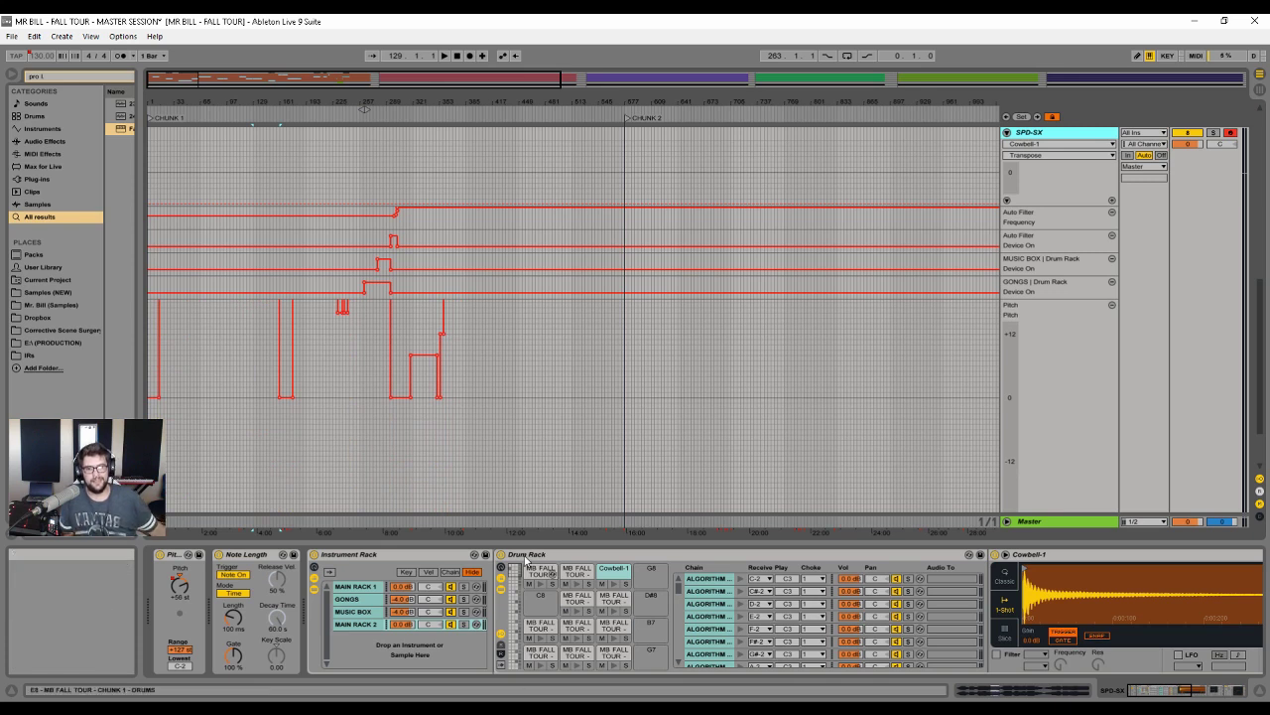
scroll(496, 438, "up", 6)
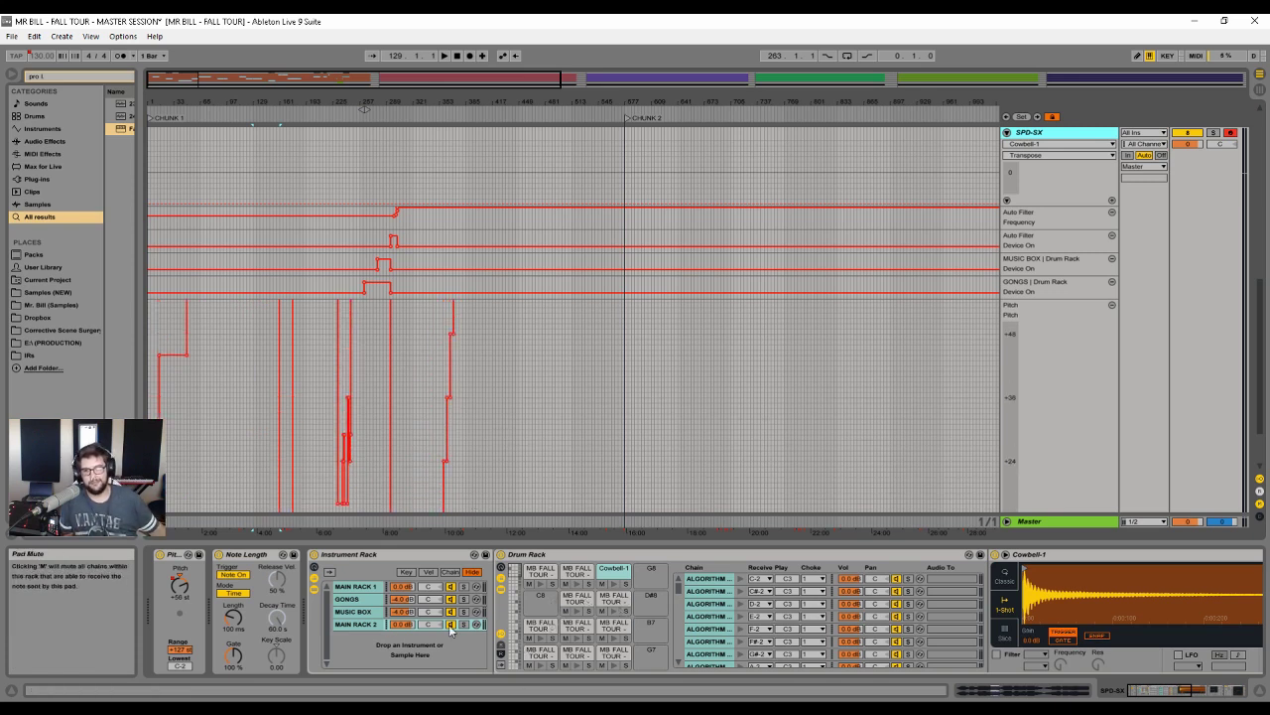
- Reset the Pitch device to 0 st while looking through MAIN RACK 1's Drum Rack pads, and re-enable the overridden automation
double_click(181, 581)
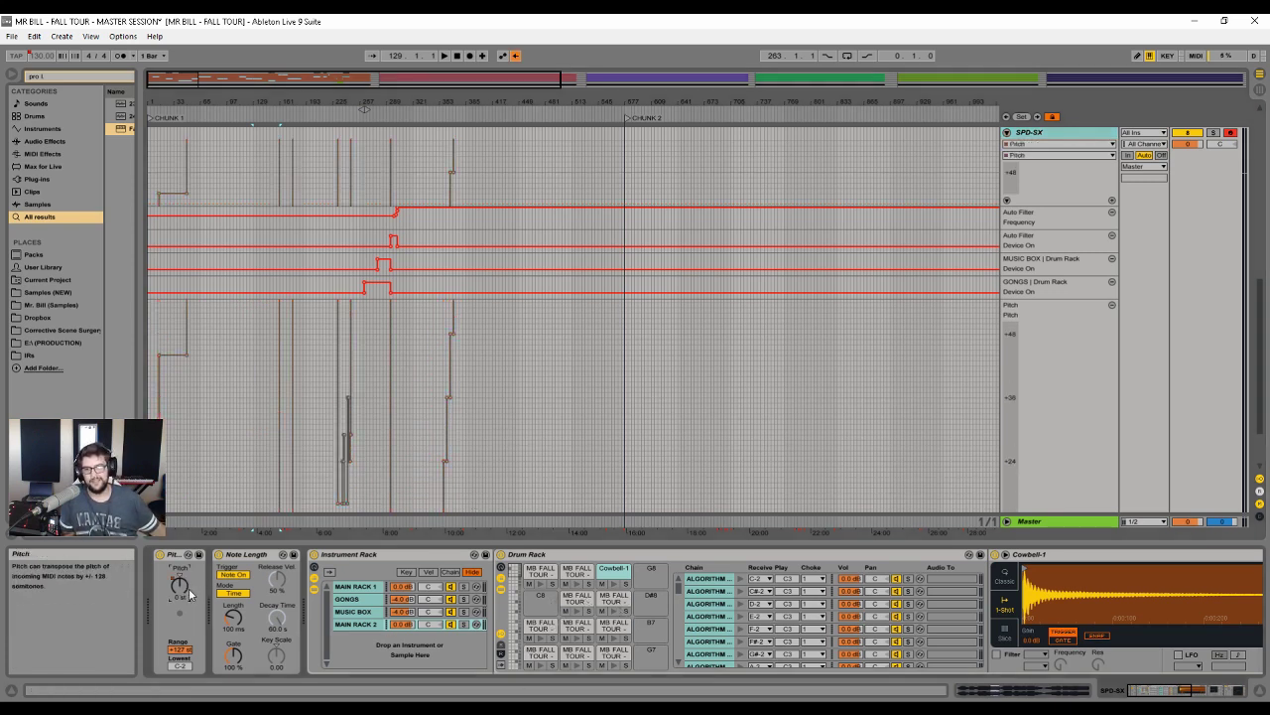
left_click(514, 662)
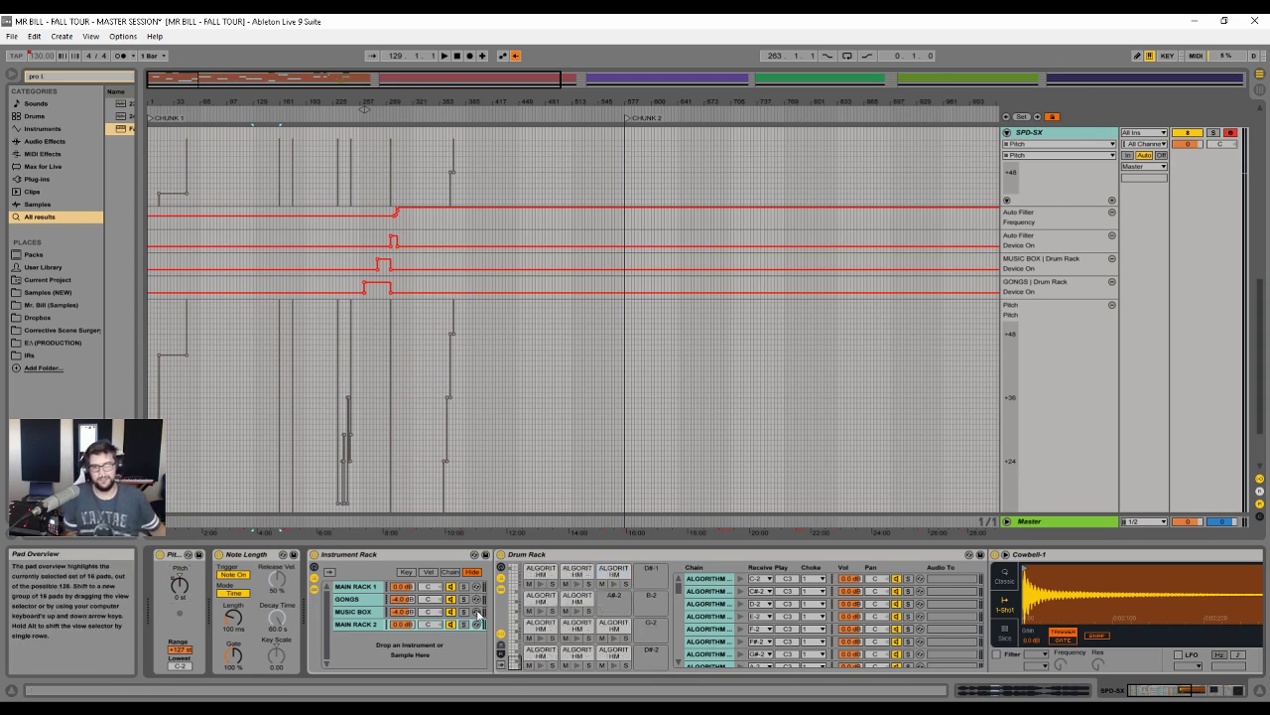
left_click(509, 643)
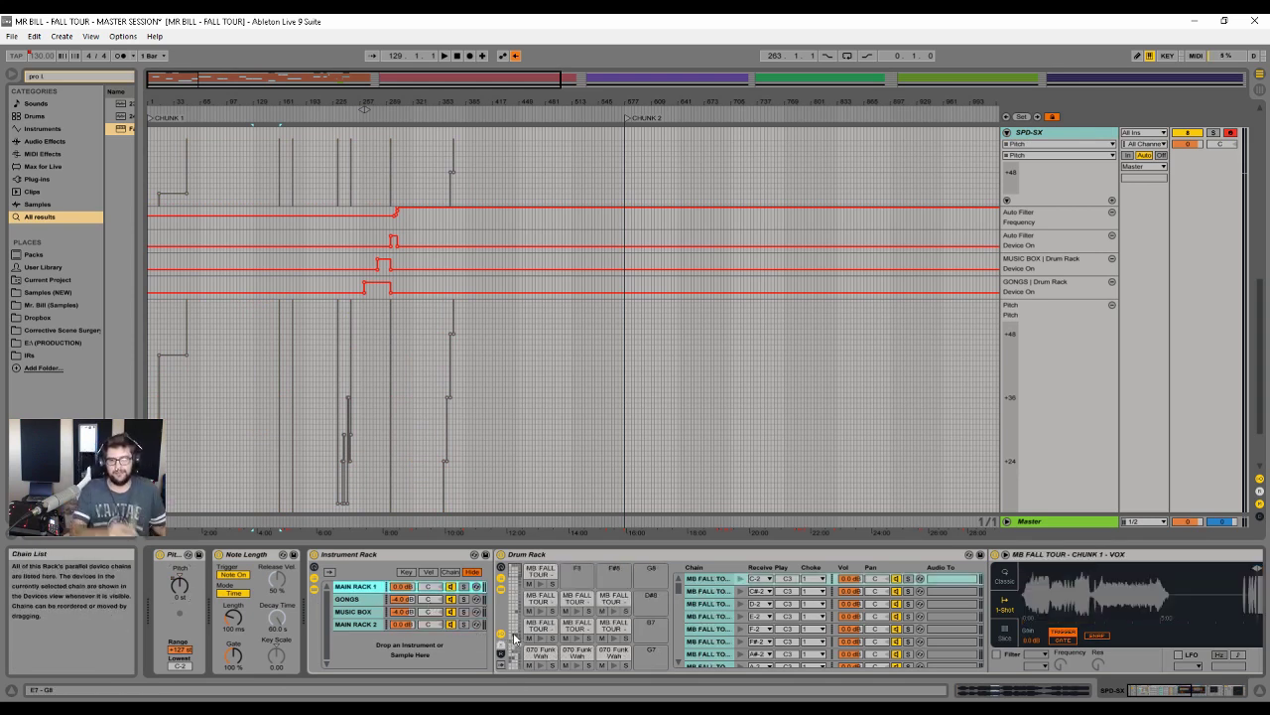
left_click(515, 665)
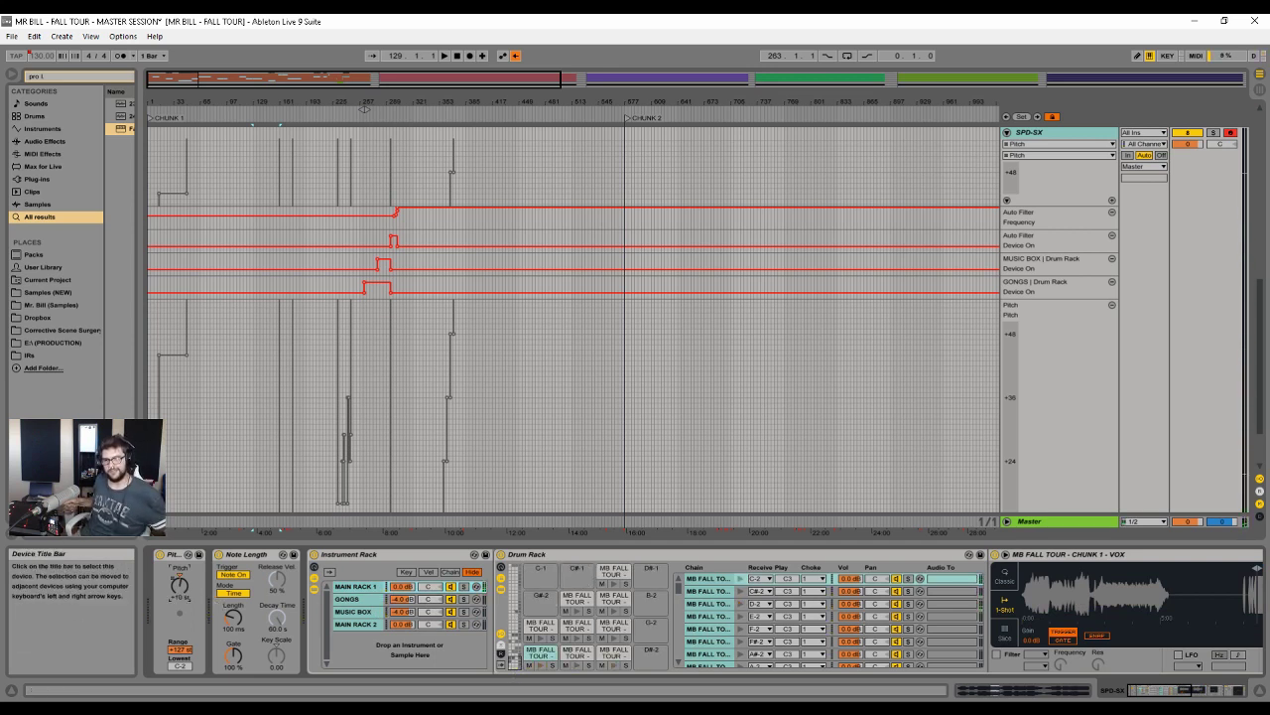
left_click(514, 647)
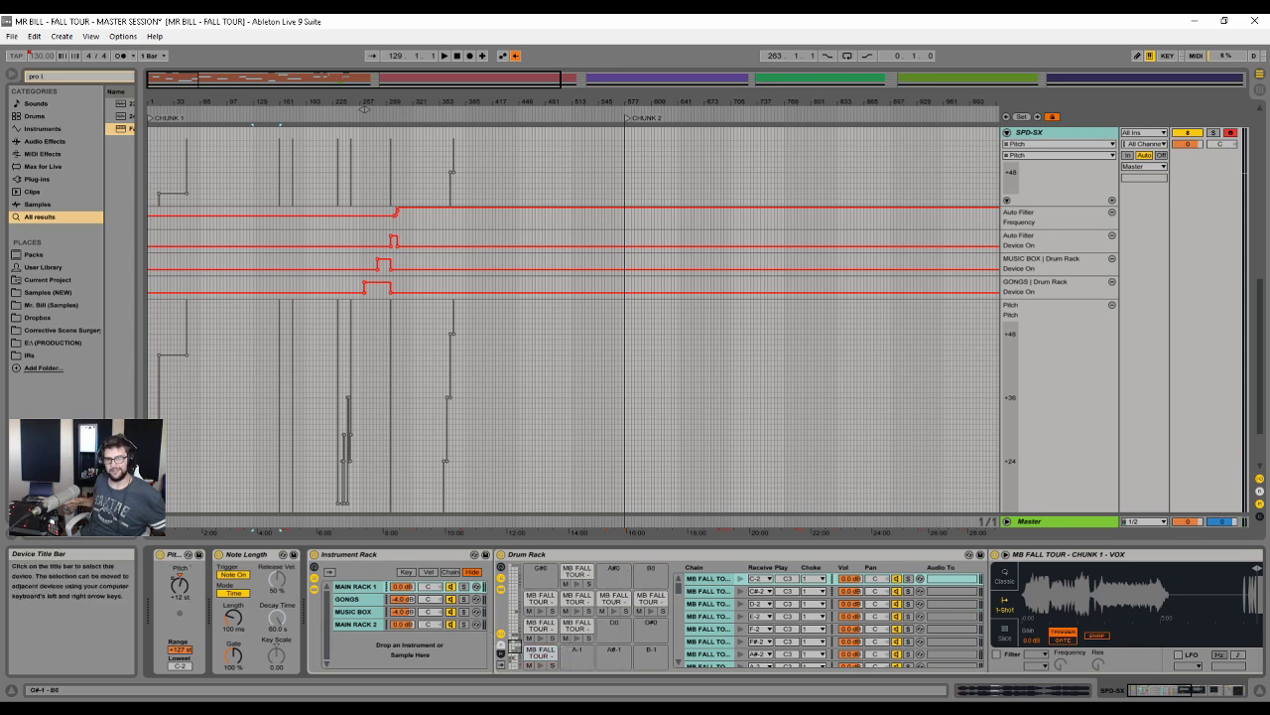
left_click(514, 657)
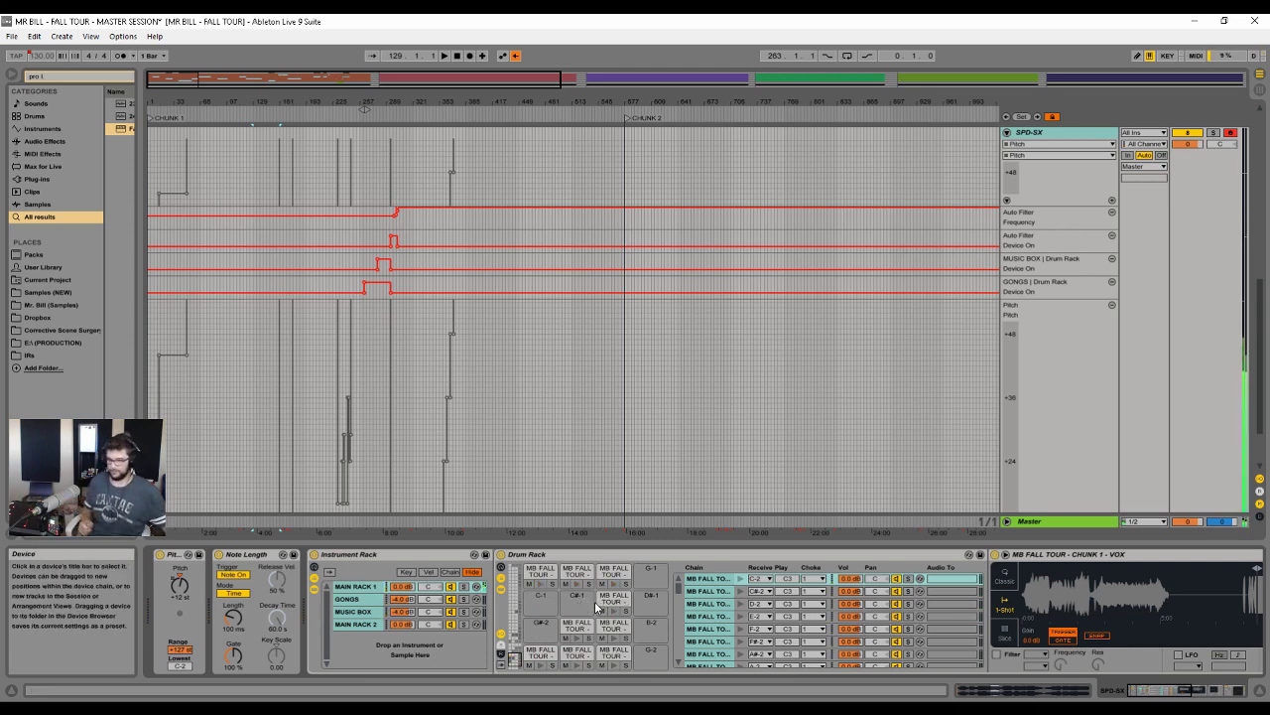
left_click(515, 59)
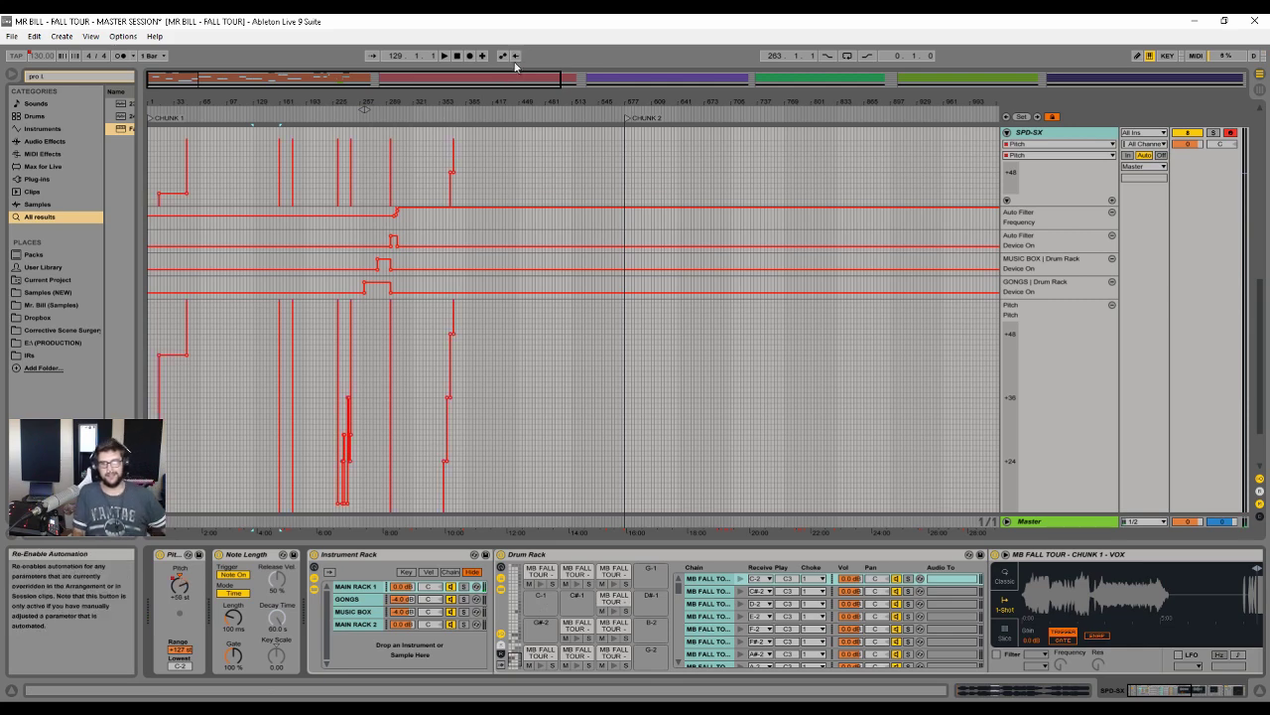
- Review the upper part of the SPD-SX Pitch envelope and bring the full FUCHSIA LEAD clip on 6 Audio into view
scroll(514, 433, "up", 5)
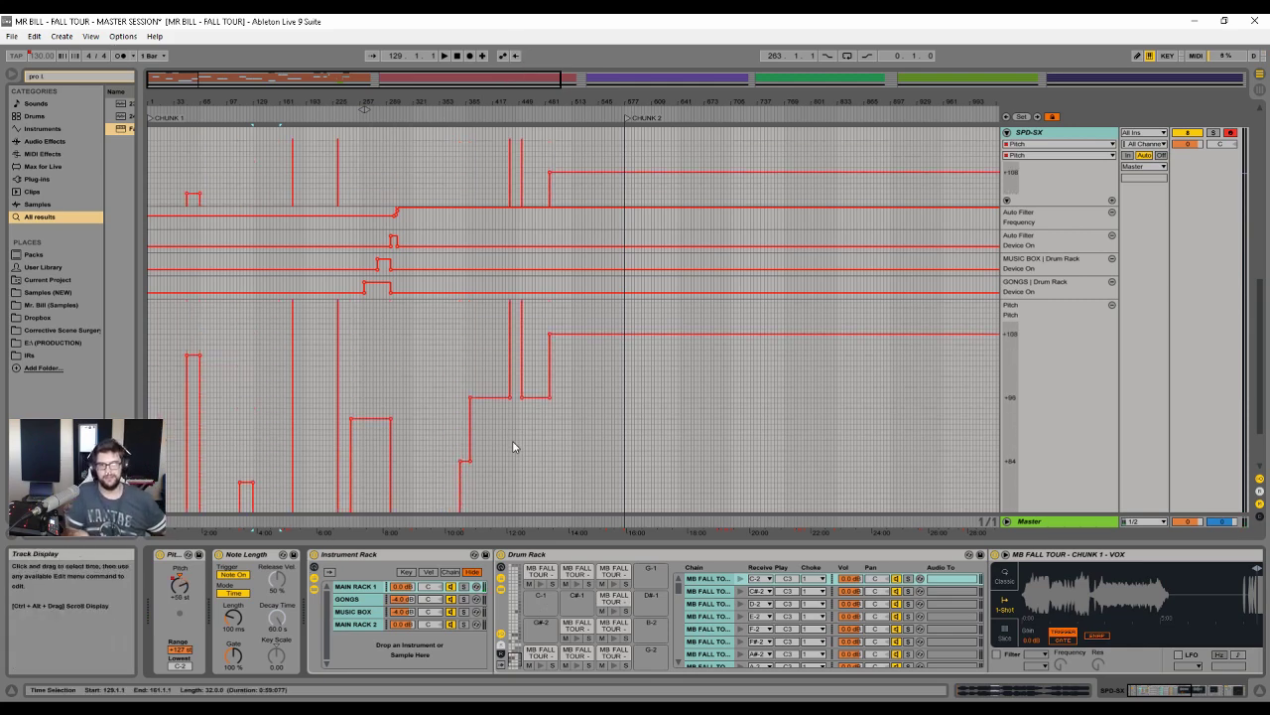
scroll(513, 442, "up", 1)
scroll(951, 327, "up", 3)
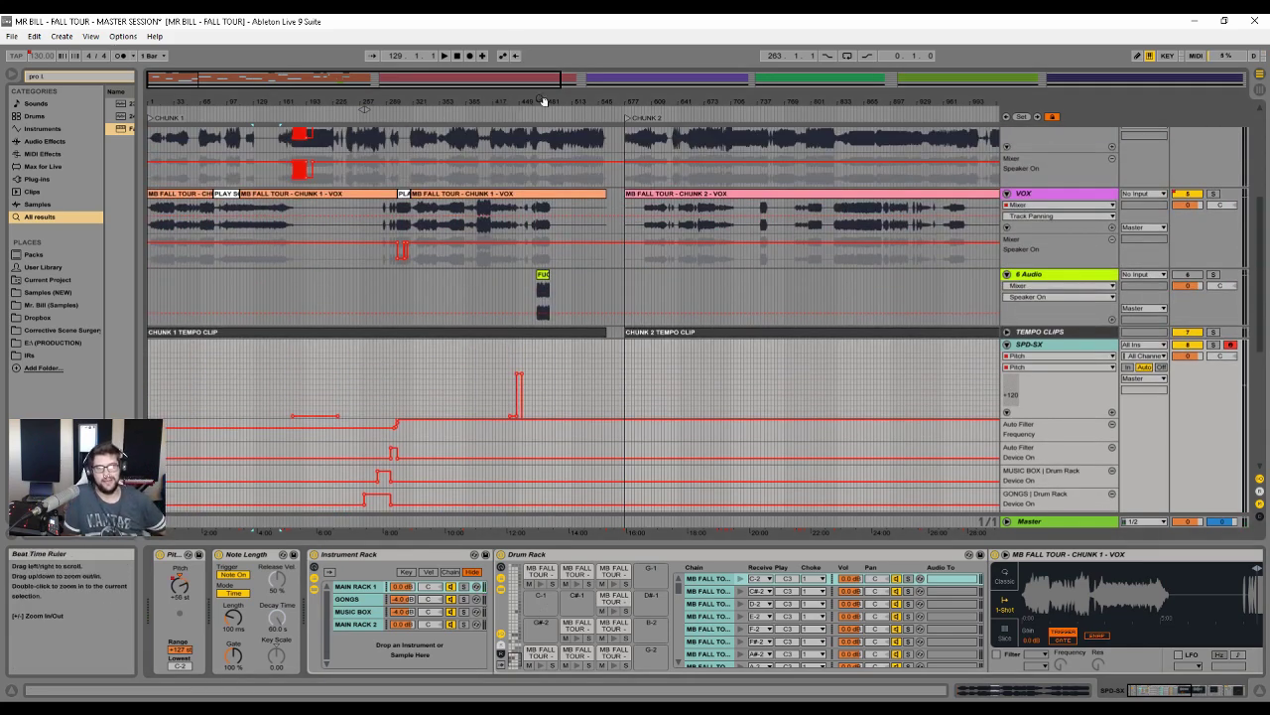
left_click_drag(543, 101, 386, 268)
left_click_drag(386, 102, 349, 107)
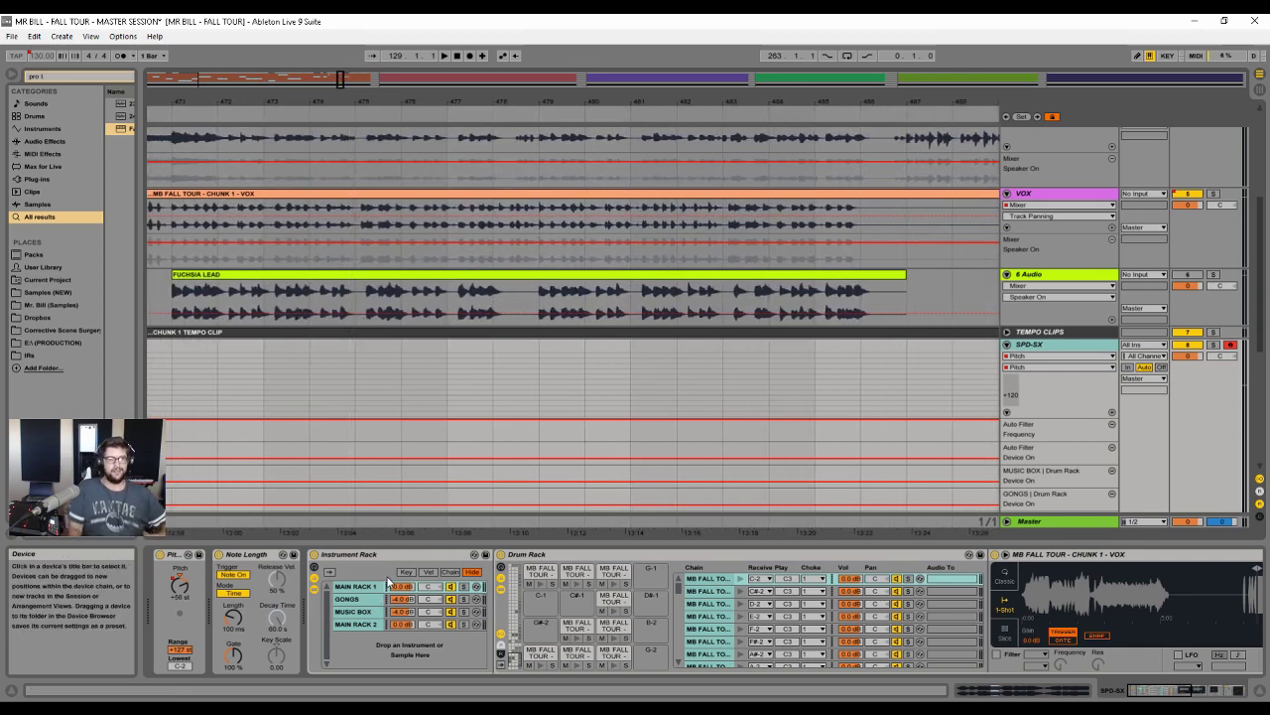
- Compare the MAIN RACK 1 and MAIN RACK 2 chains, and create a chain named MAIN RACK 3 in the SPD-SX Instrument Rack
scroll(1053, 446, "up", 1)
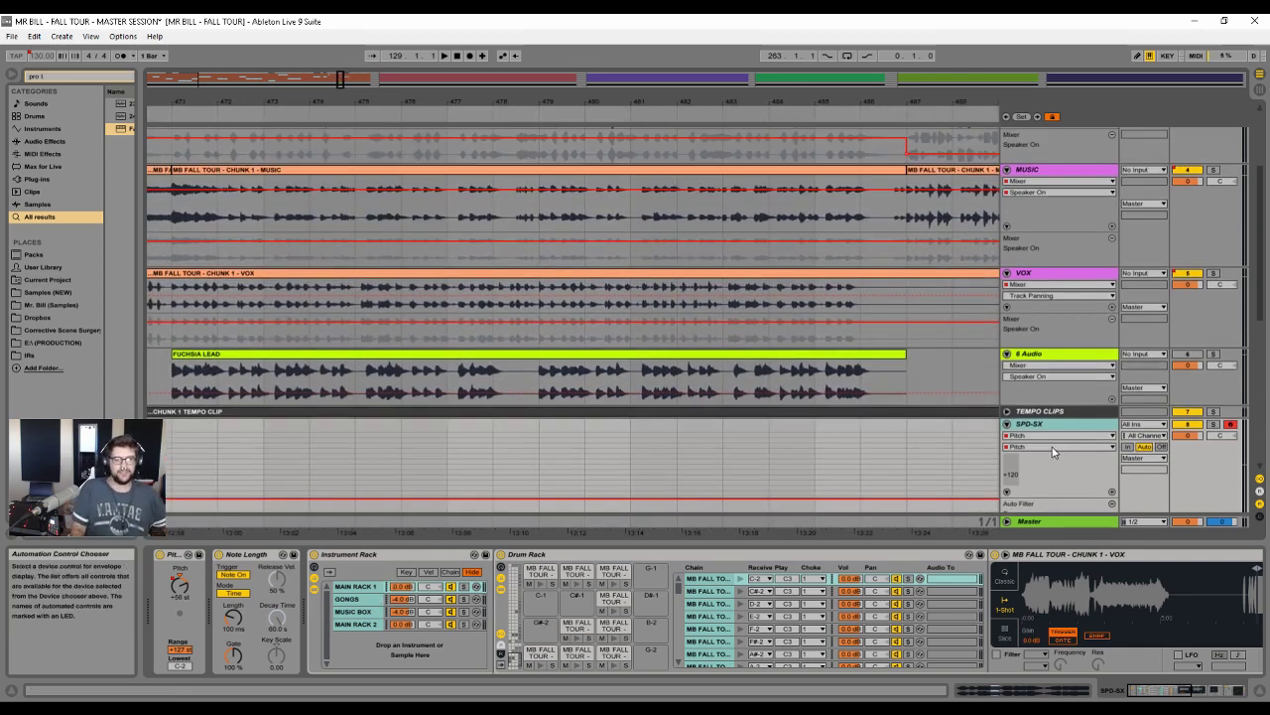
left_click(355, 625)
left_click(367, 587)
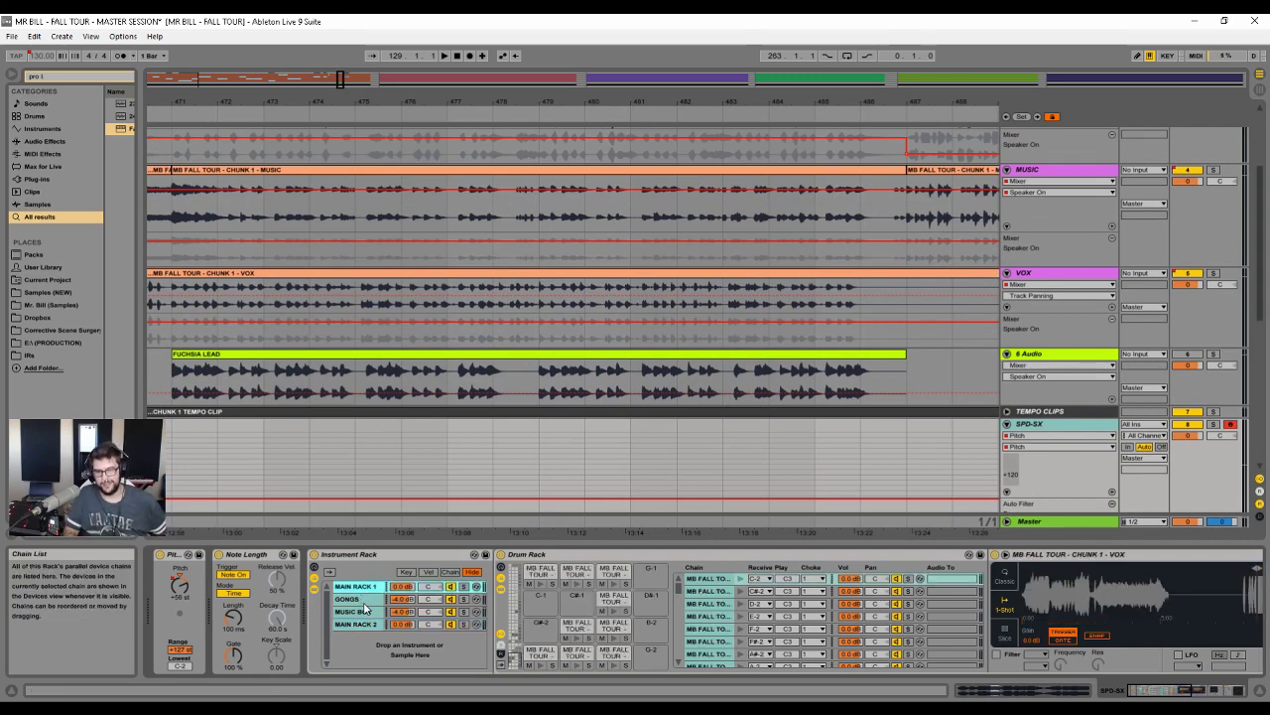
left_click(355, 626)
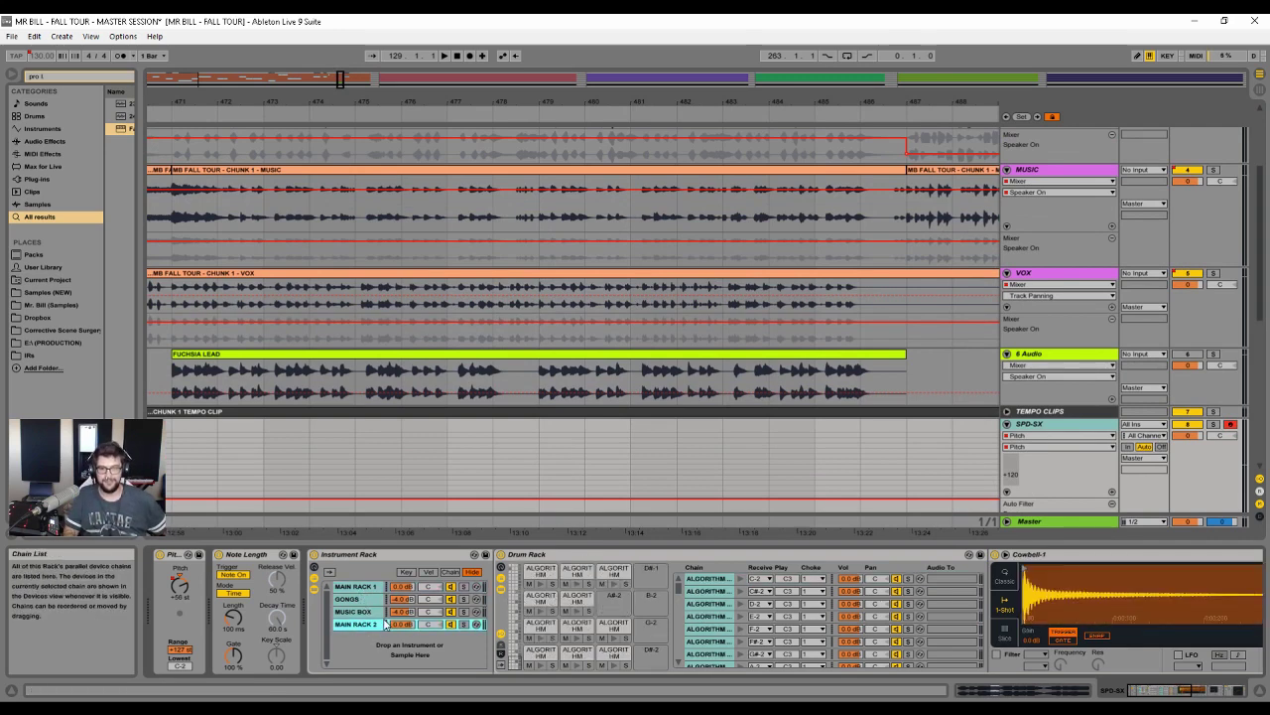
right_click(361, 640)
left_click(390, 651)
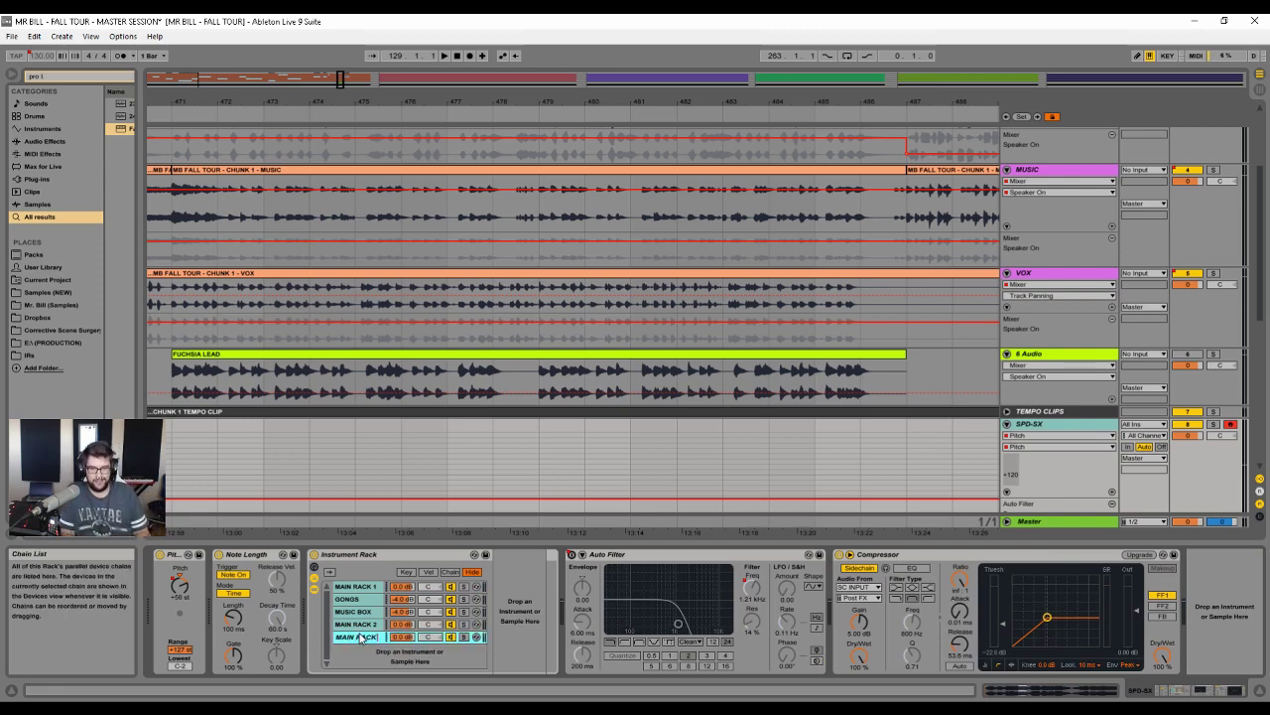
type("3")
key("Return")
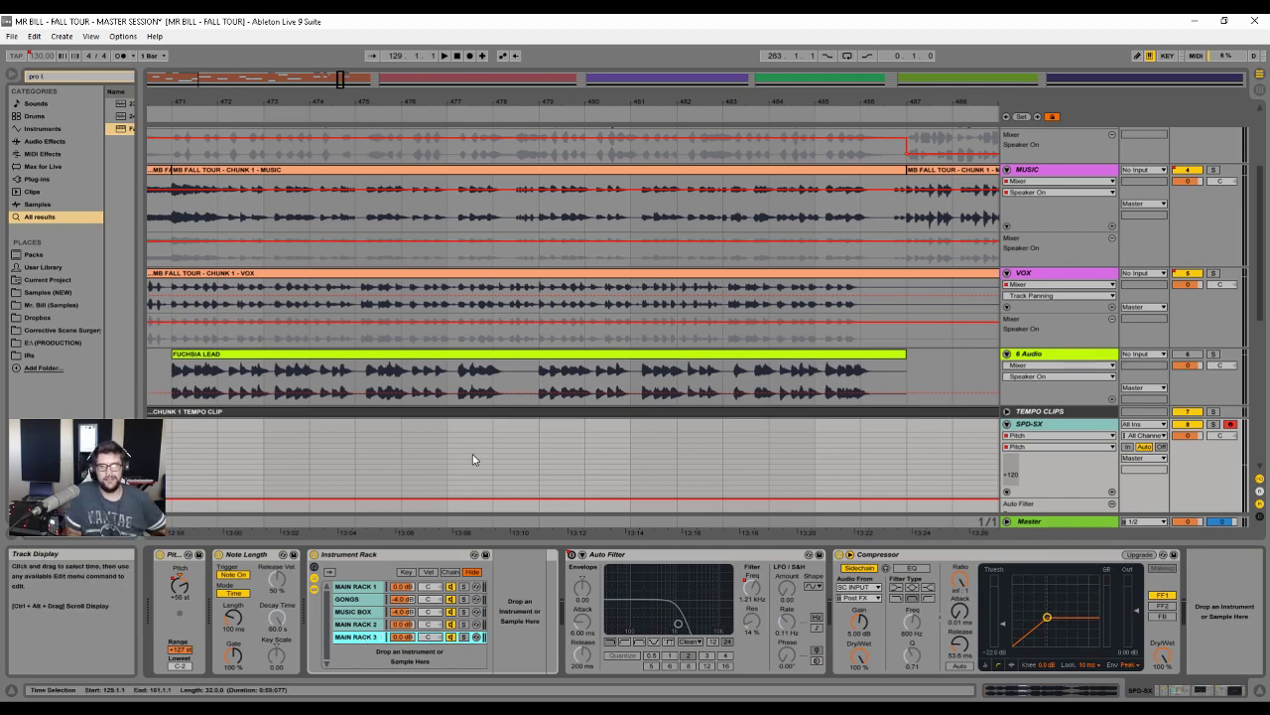
- Look over CHUNK 1's play sections across the tracks, the SPD-SX automation lanes and the FUCHSIA LEAD area
left_click_drag(481, 97, 481, 25)
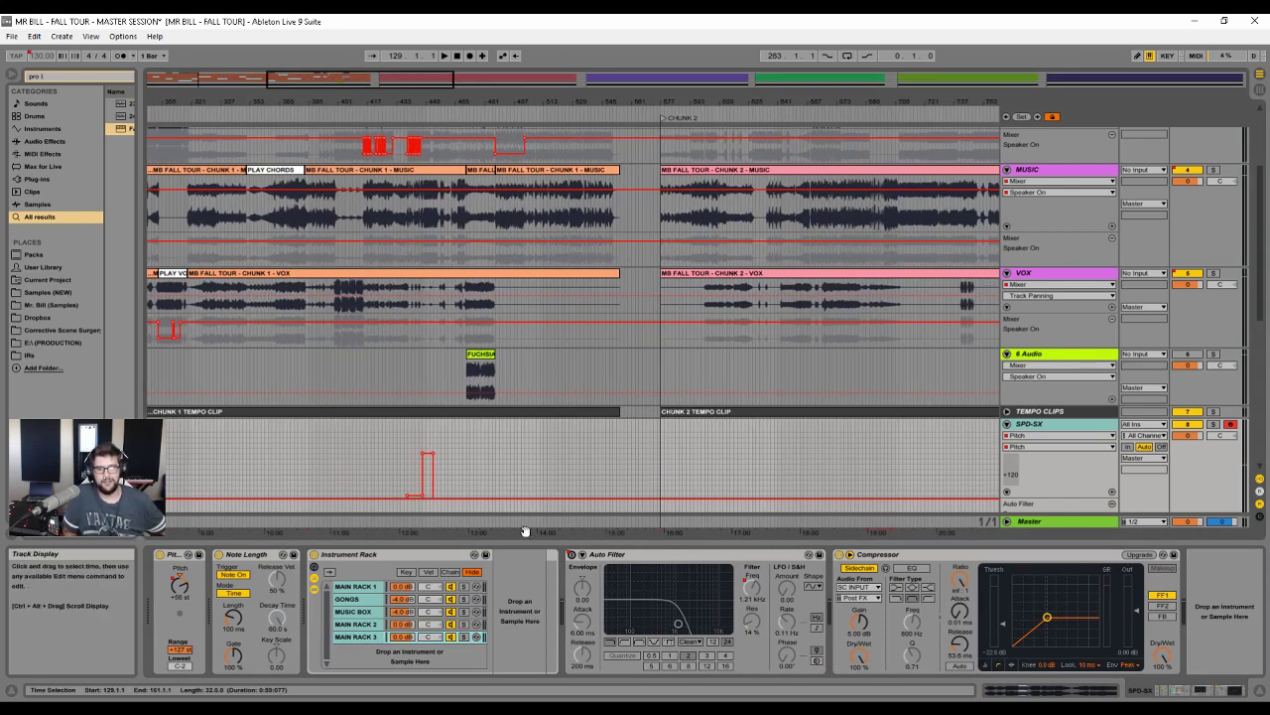
left_click(401, 554)
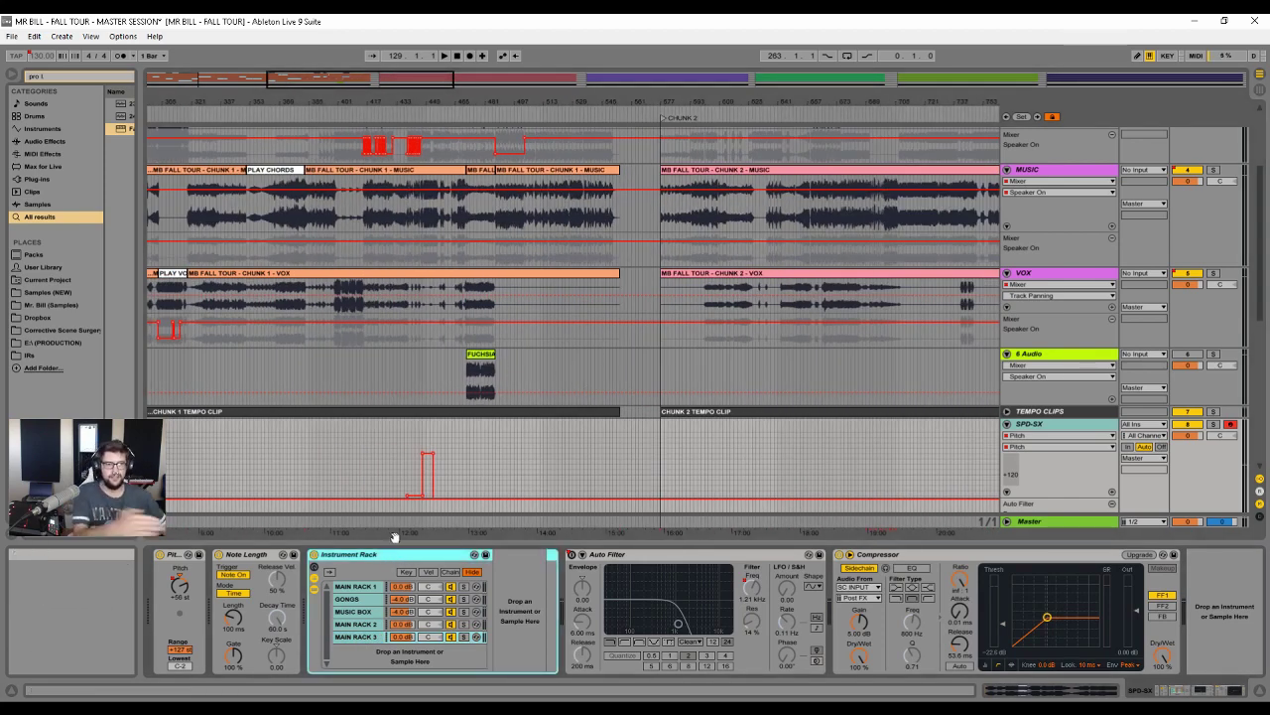
left_click(1049, 426)
scroll(1052, 434, "down", 3)
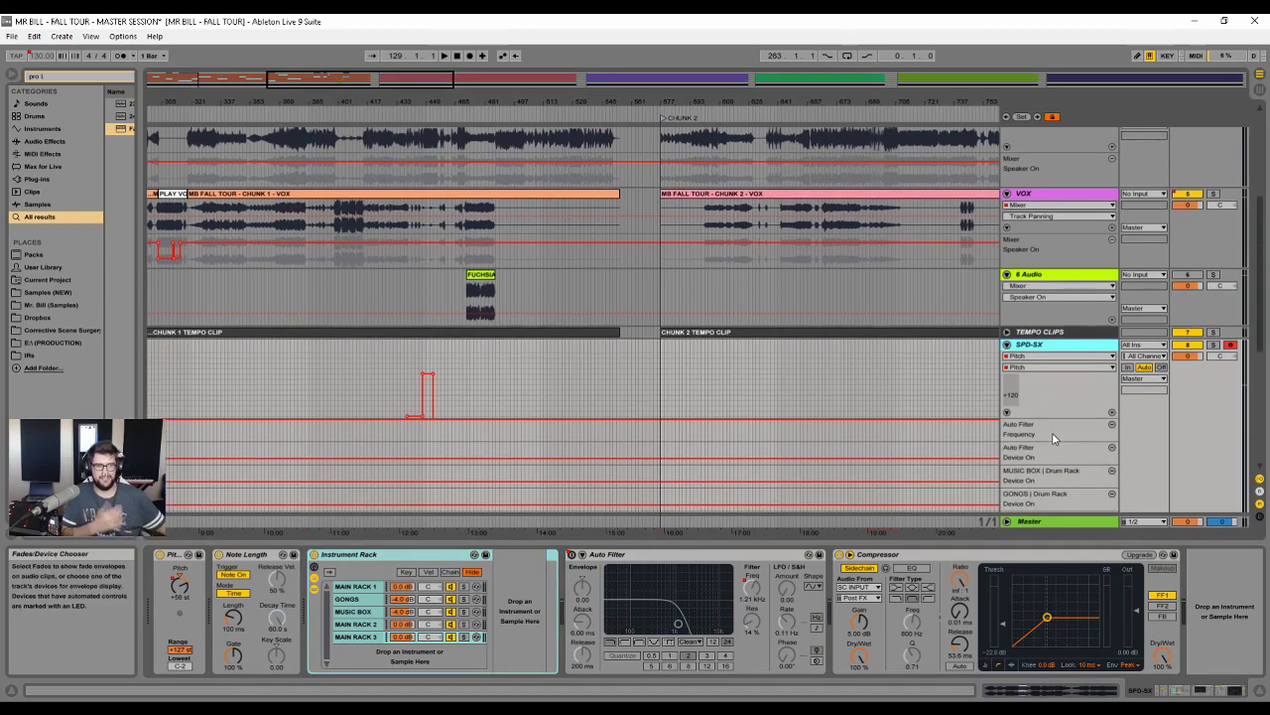
scroll(620, 310, "up", 5)
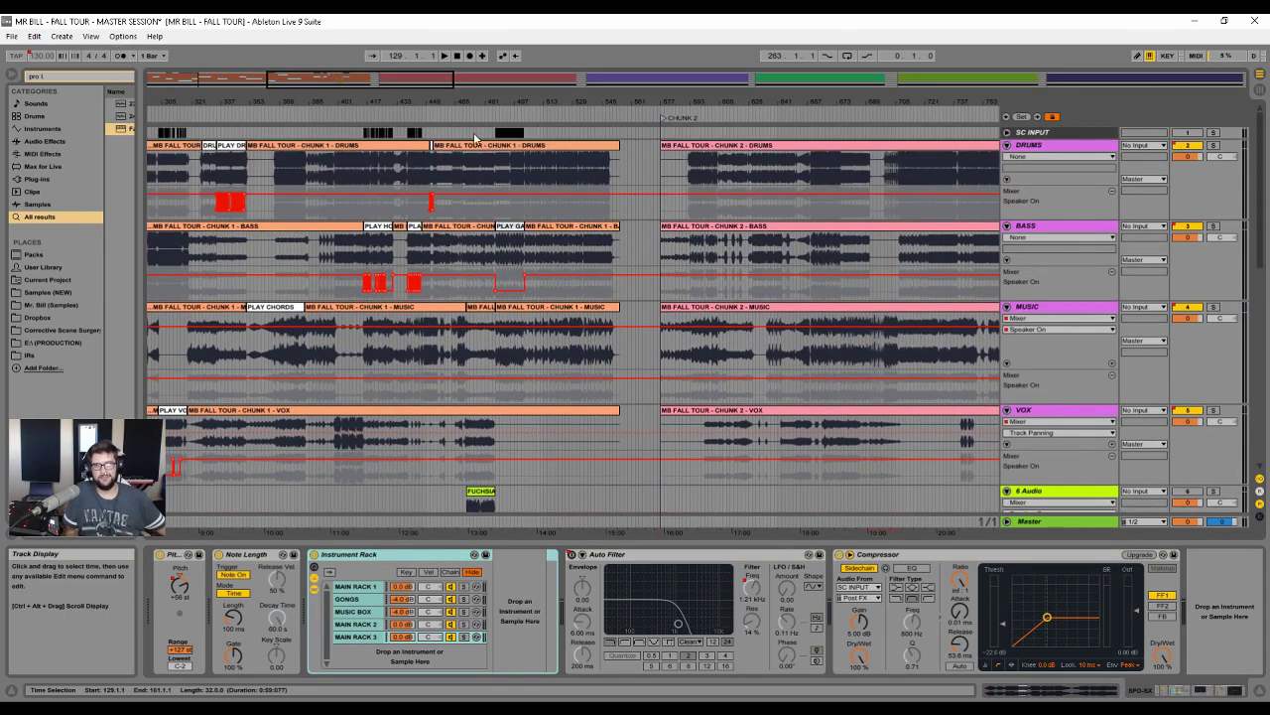
left_click_drag(458, 105, 384, 208)
scroll(622, 366, "down", 4)
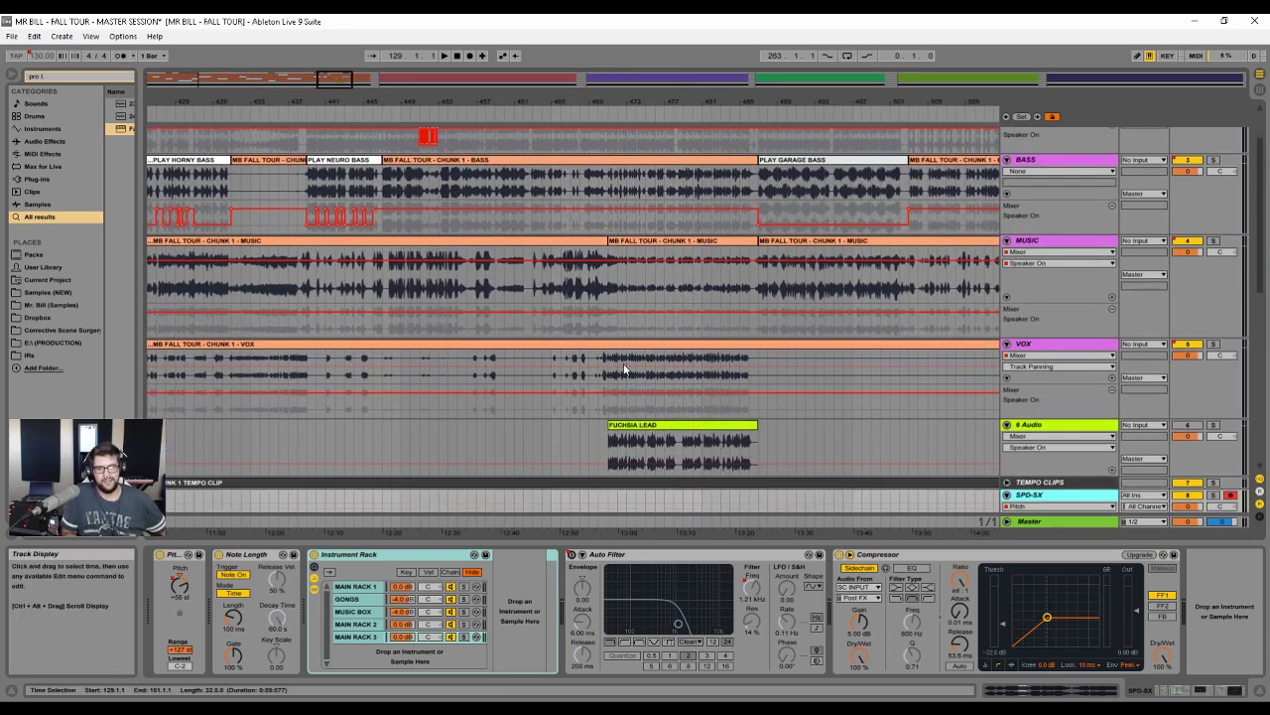
left_click_drag(680, 98, 612, 102)
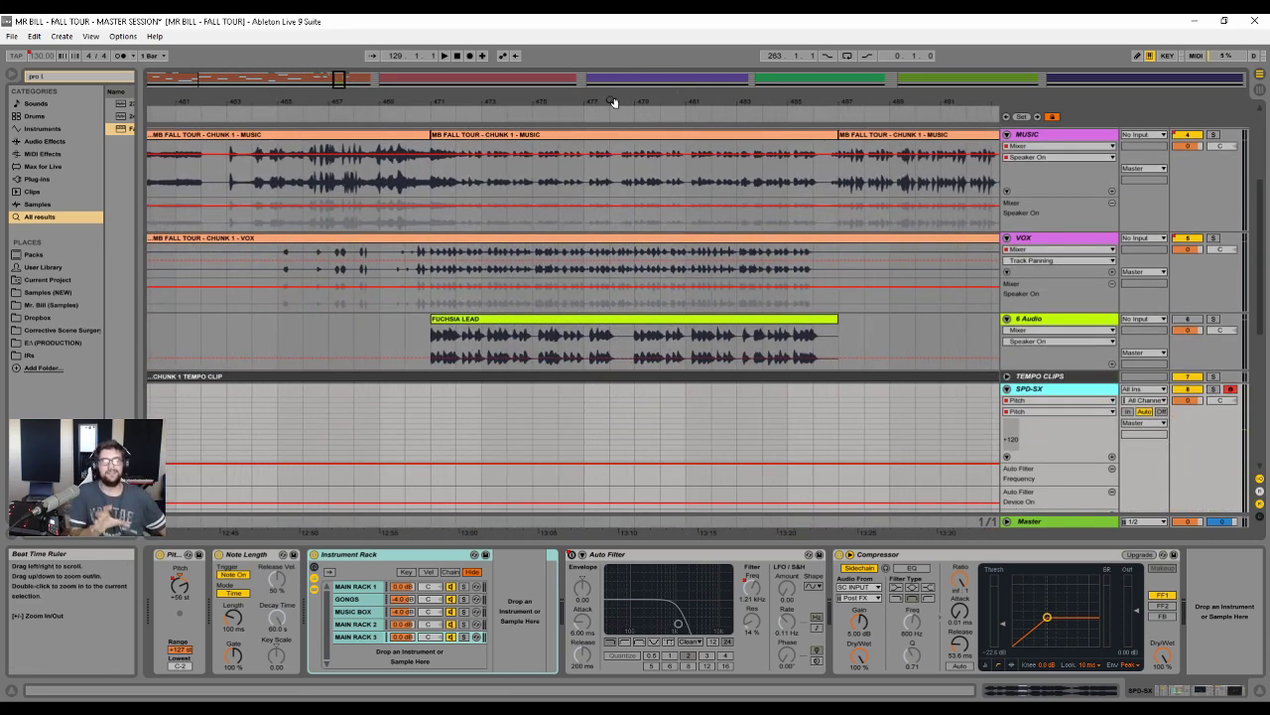
- Rename the SPD-SX track's Instrument Rack to CHUNK 1
left_click(369, 554)
key("ctrl+r")
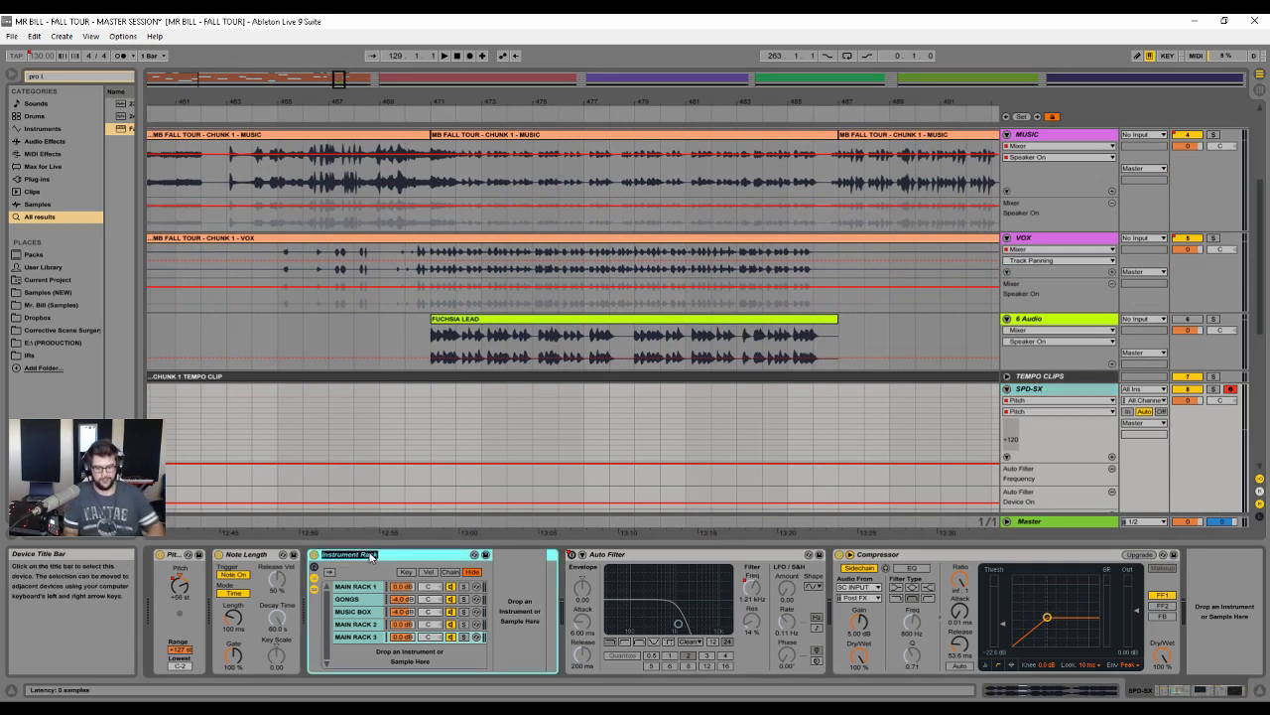
type("CHUNK 1")
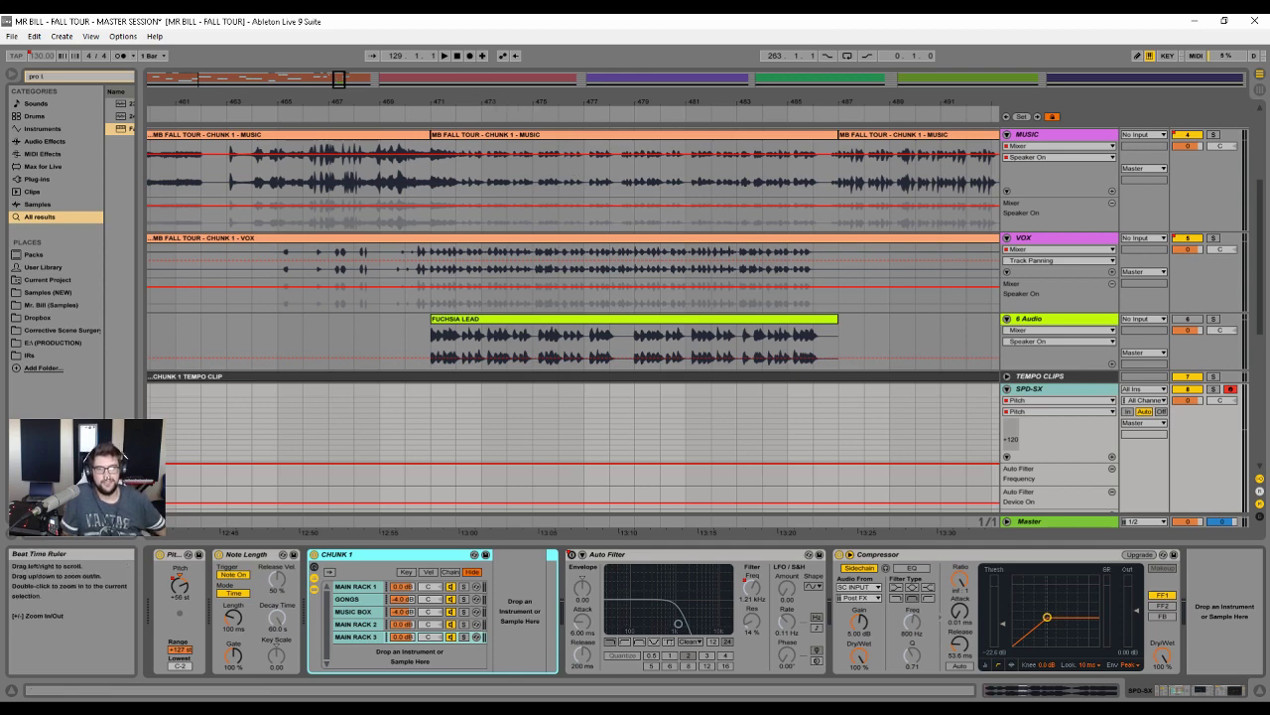
- Search the browser for DRUM RACK and add an empty Drum Rack to the MAIN RACK 3 chain
left_click_drag(477, 102, 250, 137)
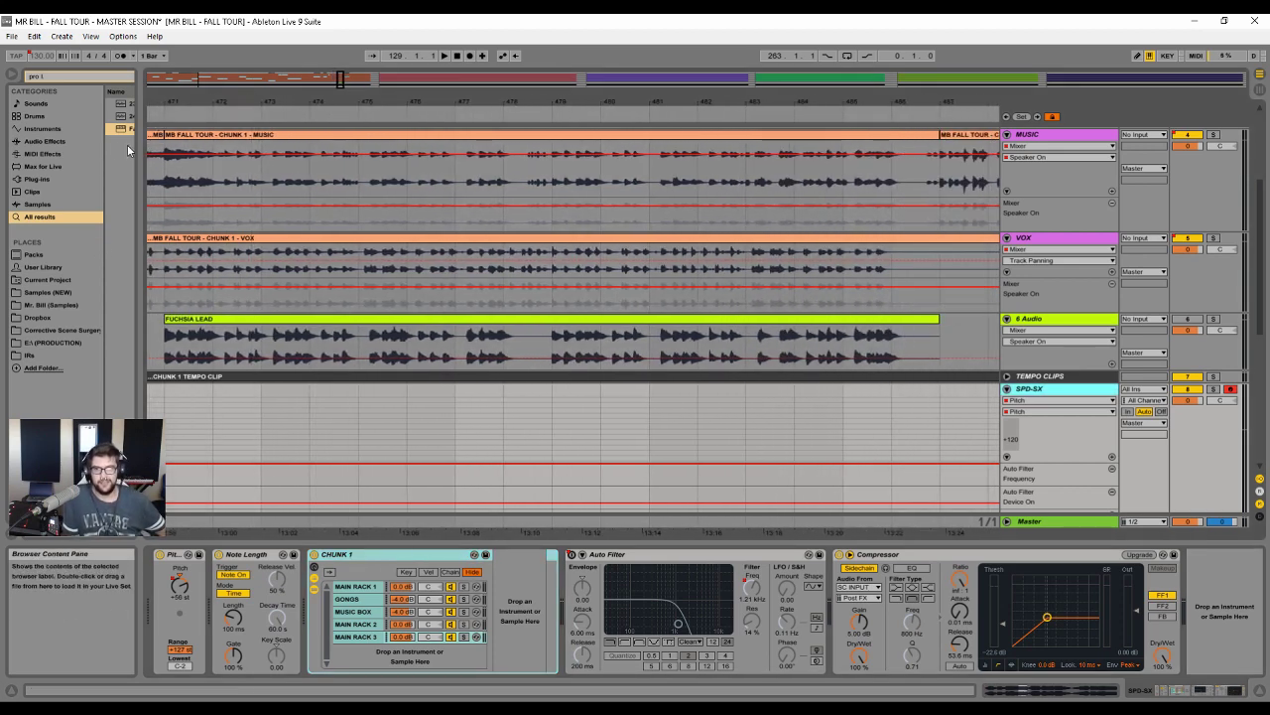
key("ctrl+f")
type("DRUM RACK")
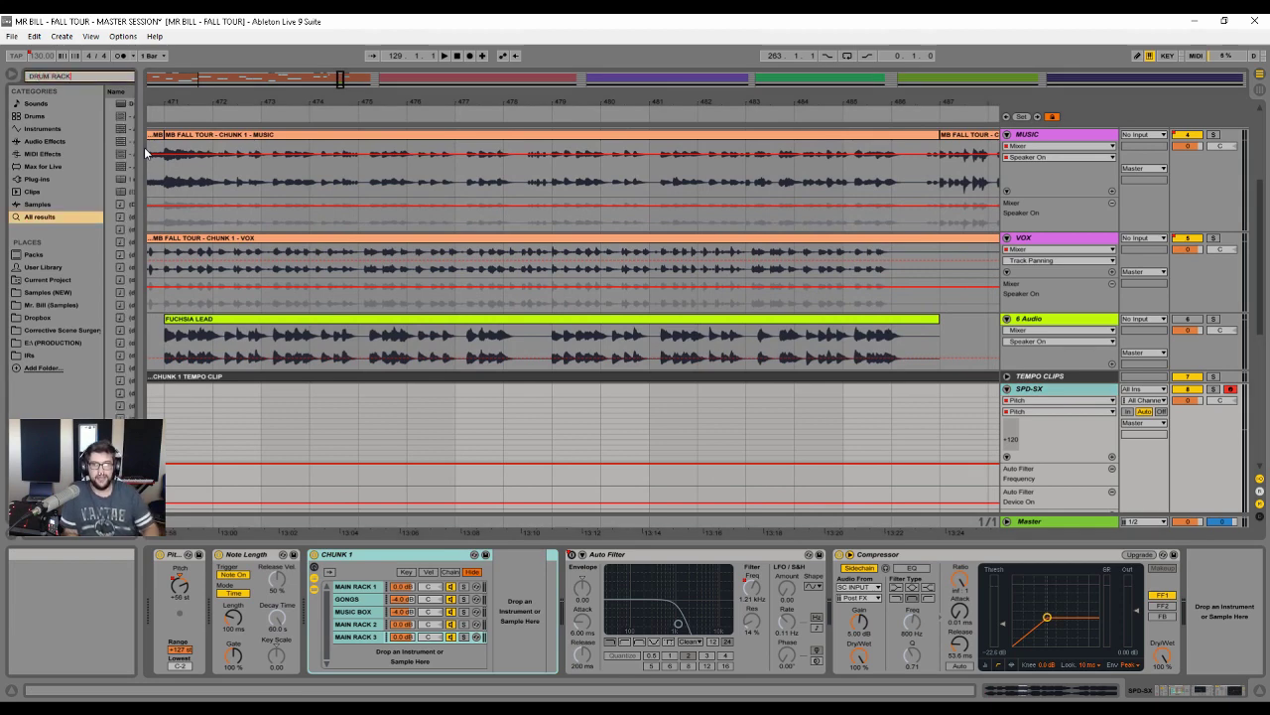
left_click_drag(129, 103, 513, 640)
- Put MAIN RACK 3's chain zone at 2, bring up the rack's Chain Selector automation, and hide the zone editor again
left_click(449, 572)
left_click(491, 572)
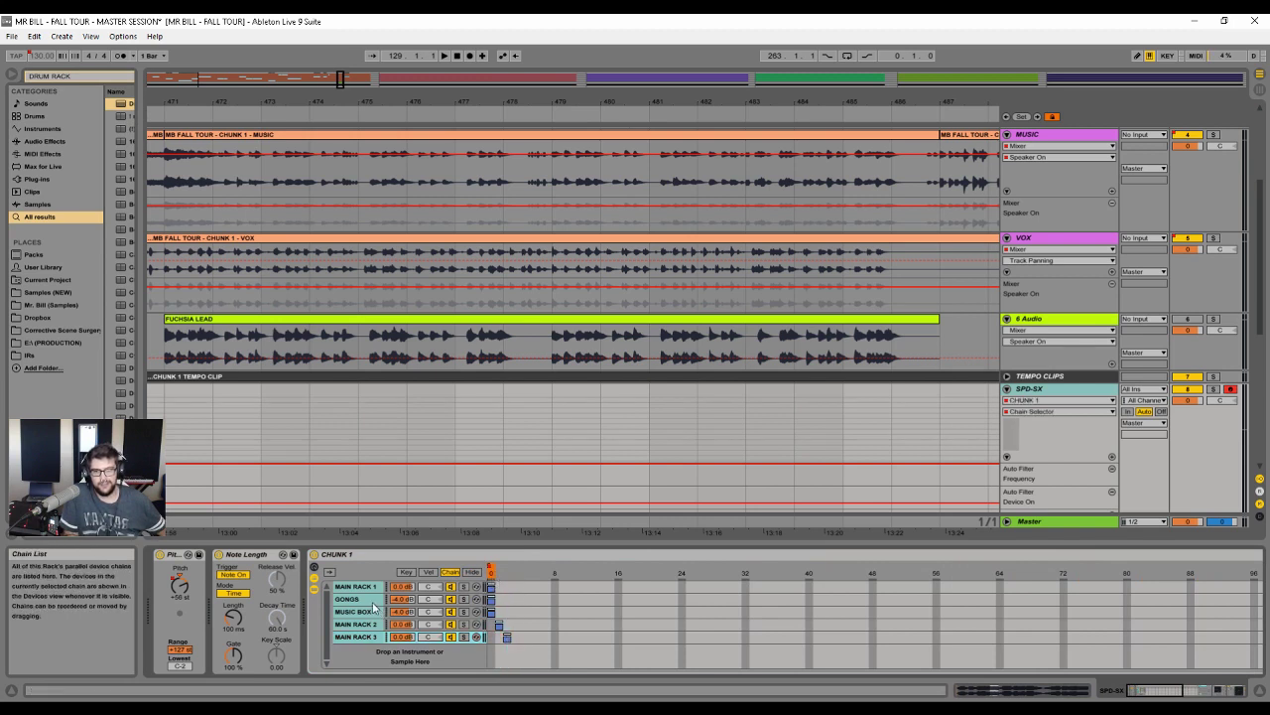
left_click(372, 602)
left_click(374, 612)
left_click(372, 599)
left_click(471, 573)
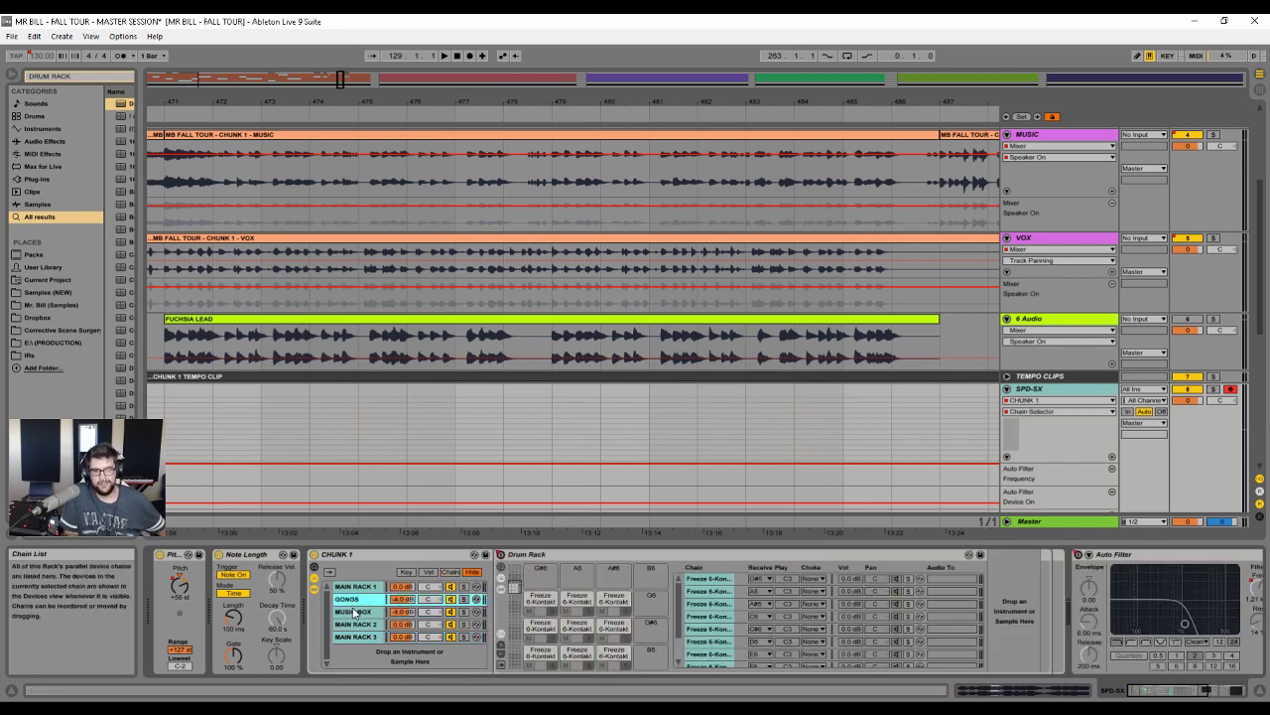
- Recolour the GONGS and MUSIC BOX chains together in dark grey
left_click(355, 613)
left_click(355, 599)
left_click_drag(483, 102, 662, 104)
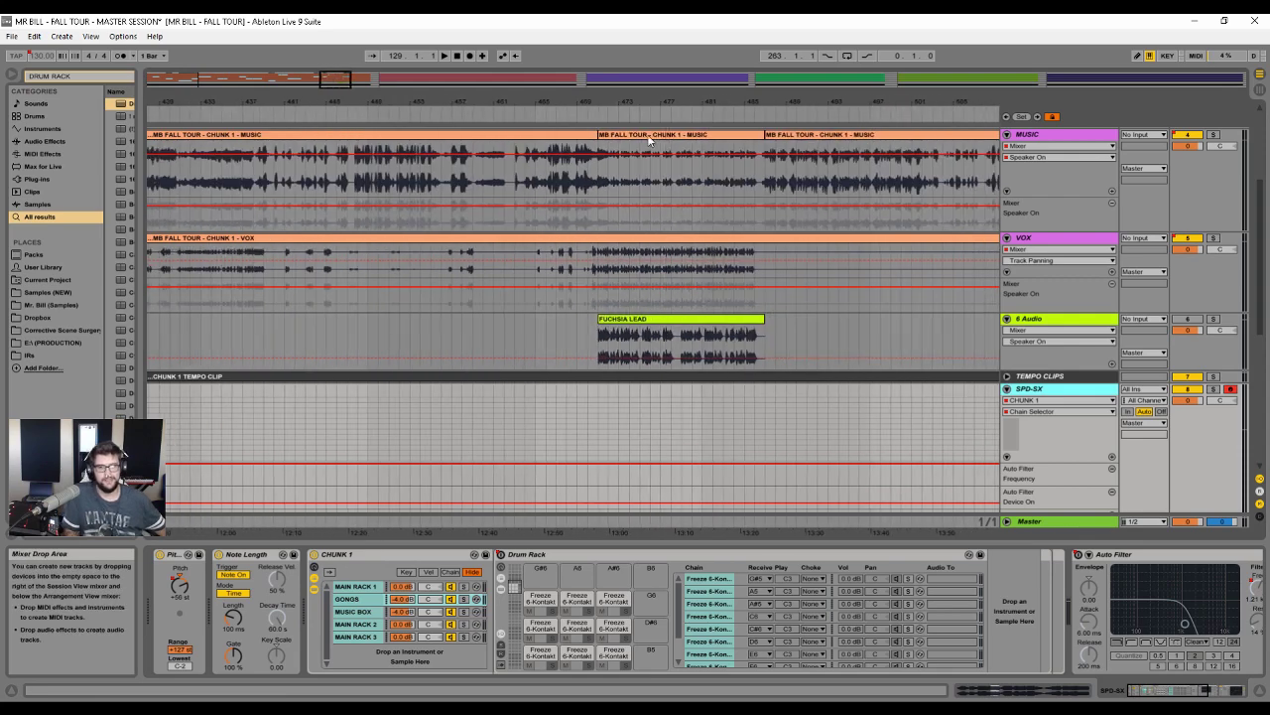
left_click(355, 612)
left_click(356, 600)
left_click(355, 612, "ctrl")
right_click(359, 607)
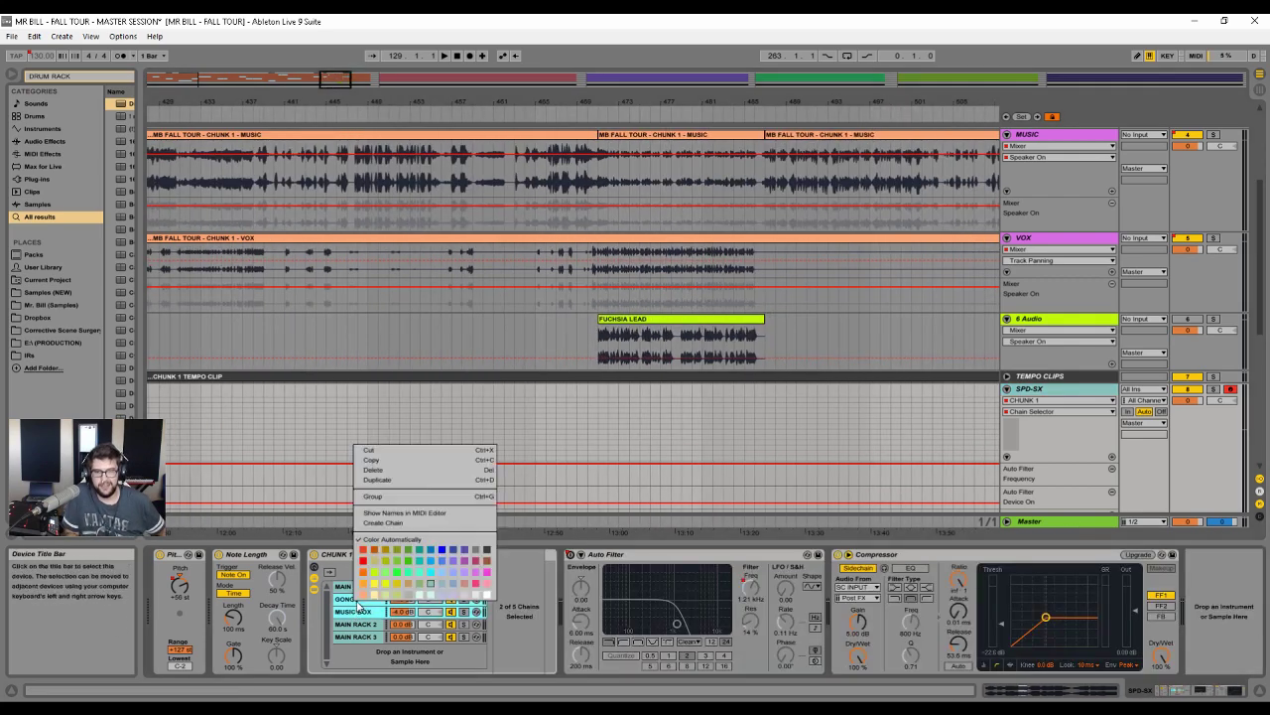
left_click(485, 550)
- Find the PLAY CHORDS and PLAY BELLS + GONGS sections on CHUNK 1's MUSIC track
scroll(430, 246, "up", 3)
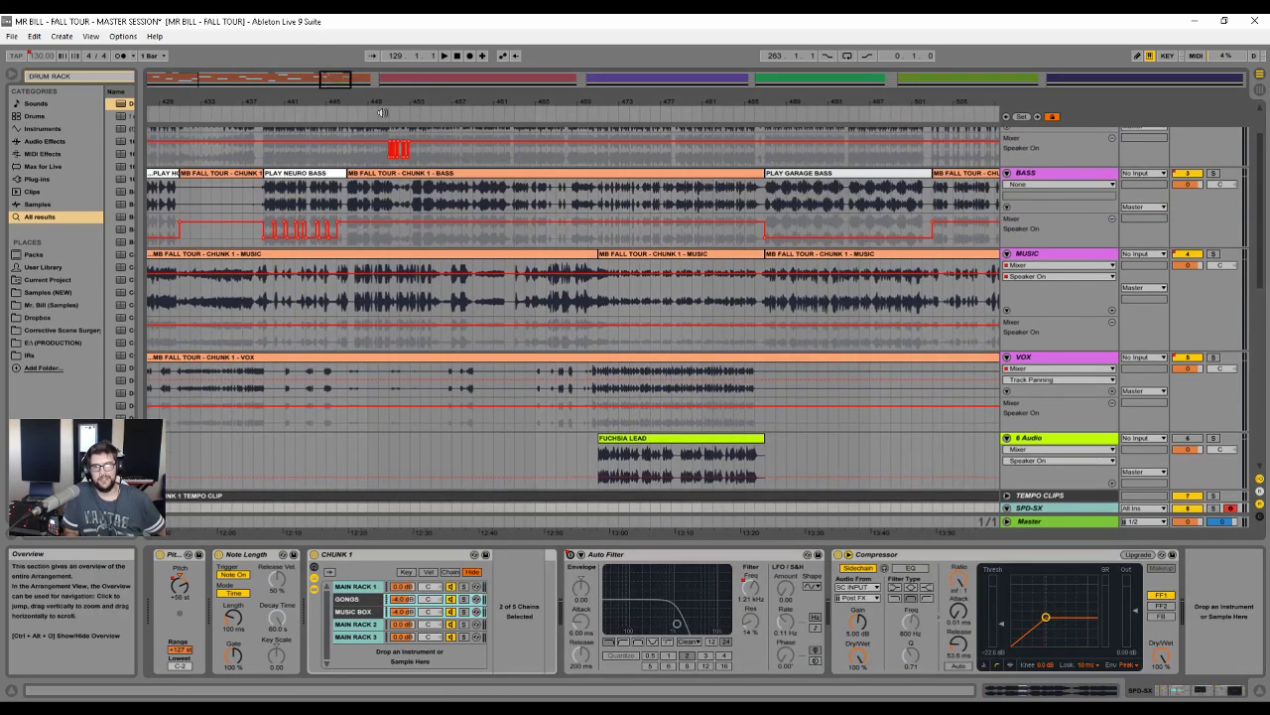
left_click_drag(310, 106, 829, 99)
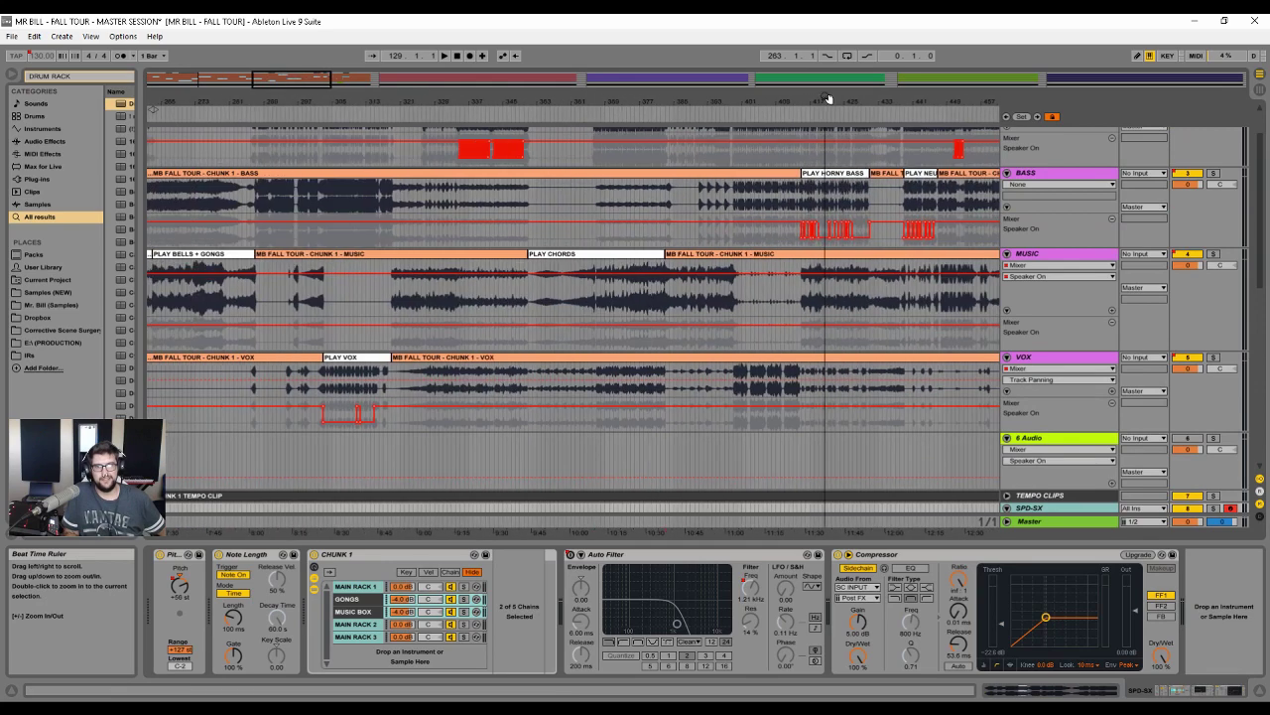
left_click(562, 255)
left_click_drag(605, 100, 606, 106)
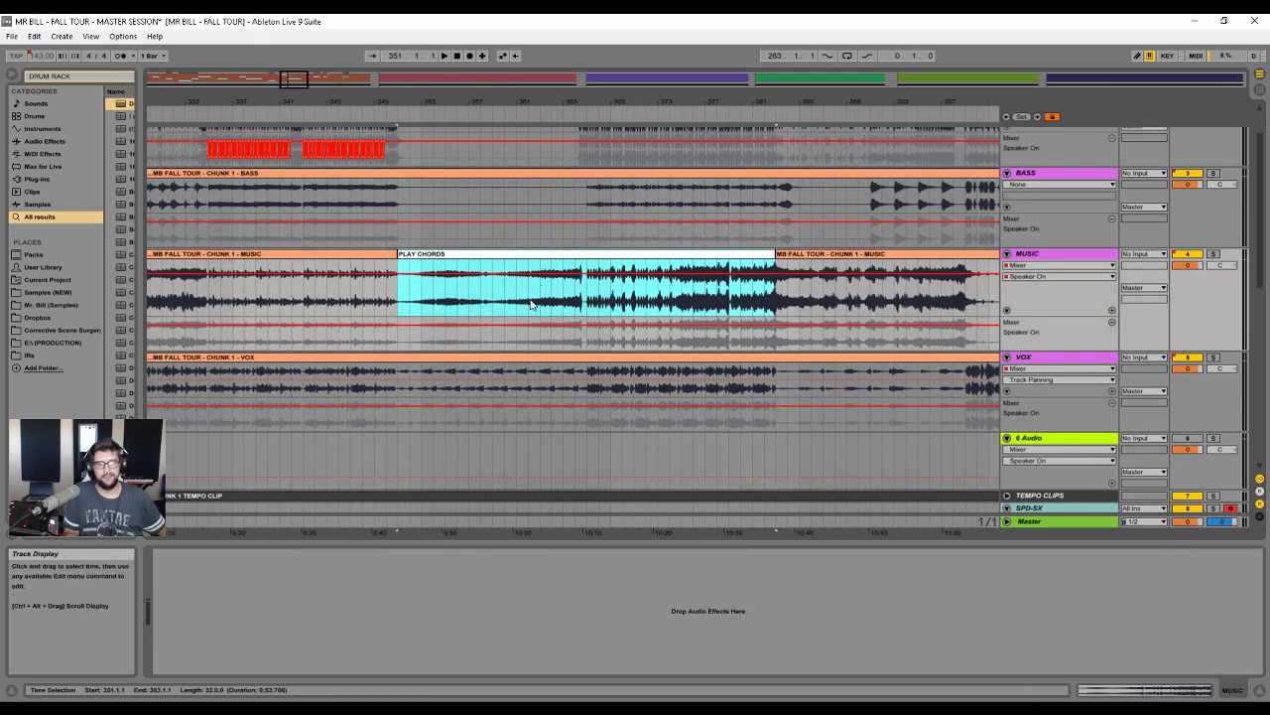
left_click_drag(397, 100, 313, 109)
left_click(347, 256)
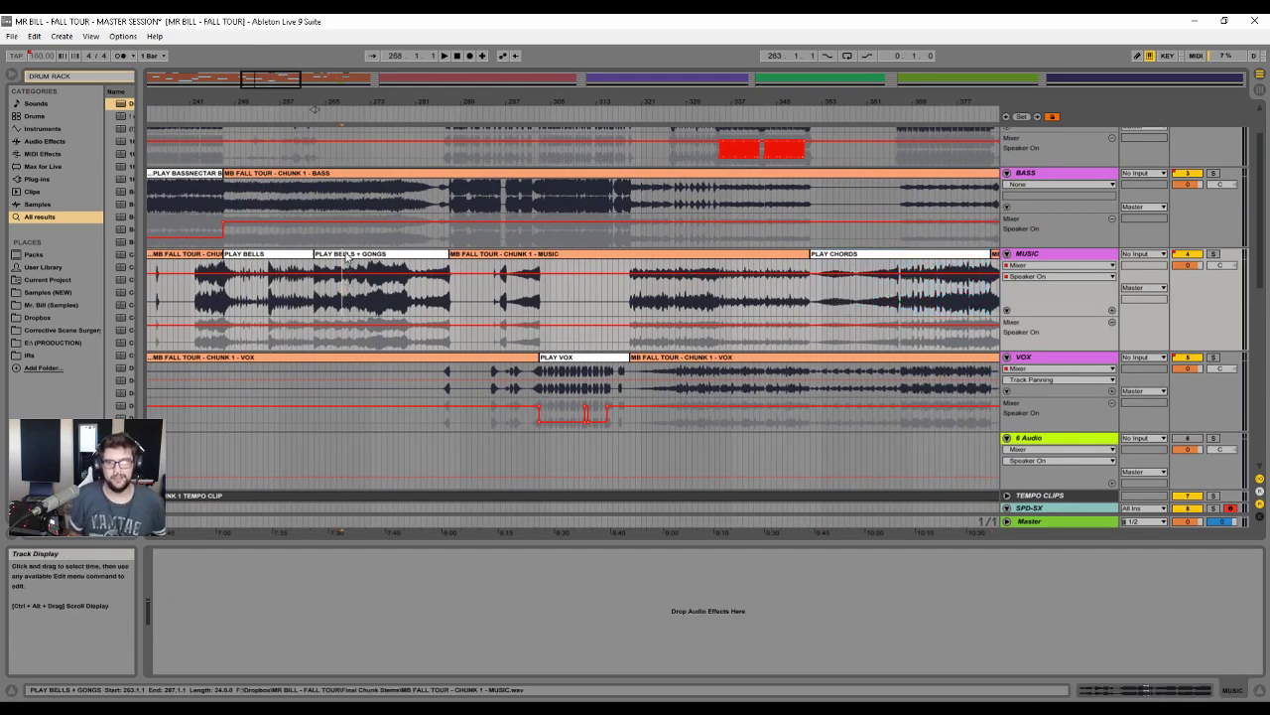
left_click(317, 445)
scroll(326, 490, "down", 2)
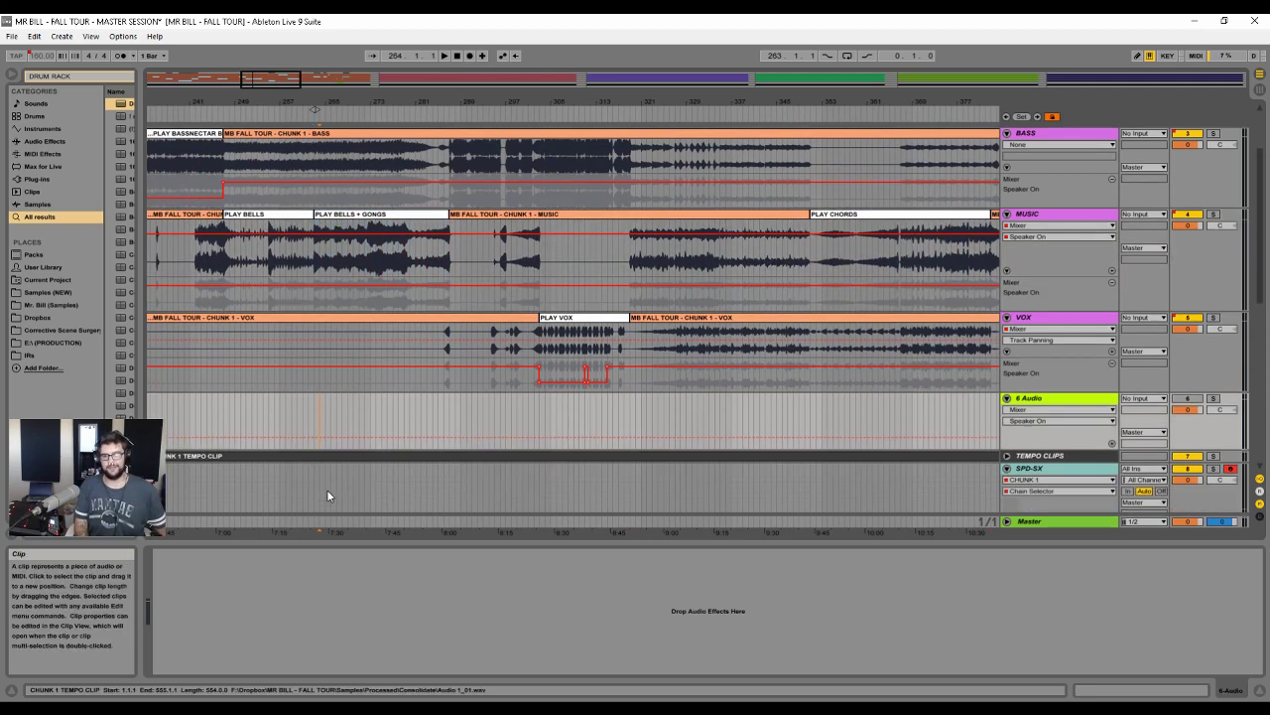
- Show the SPD-SX track's device chain and play the end of the PLAY BELLS + GONGS section from bar 282
left_click(323, 480)
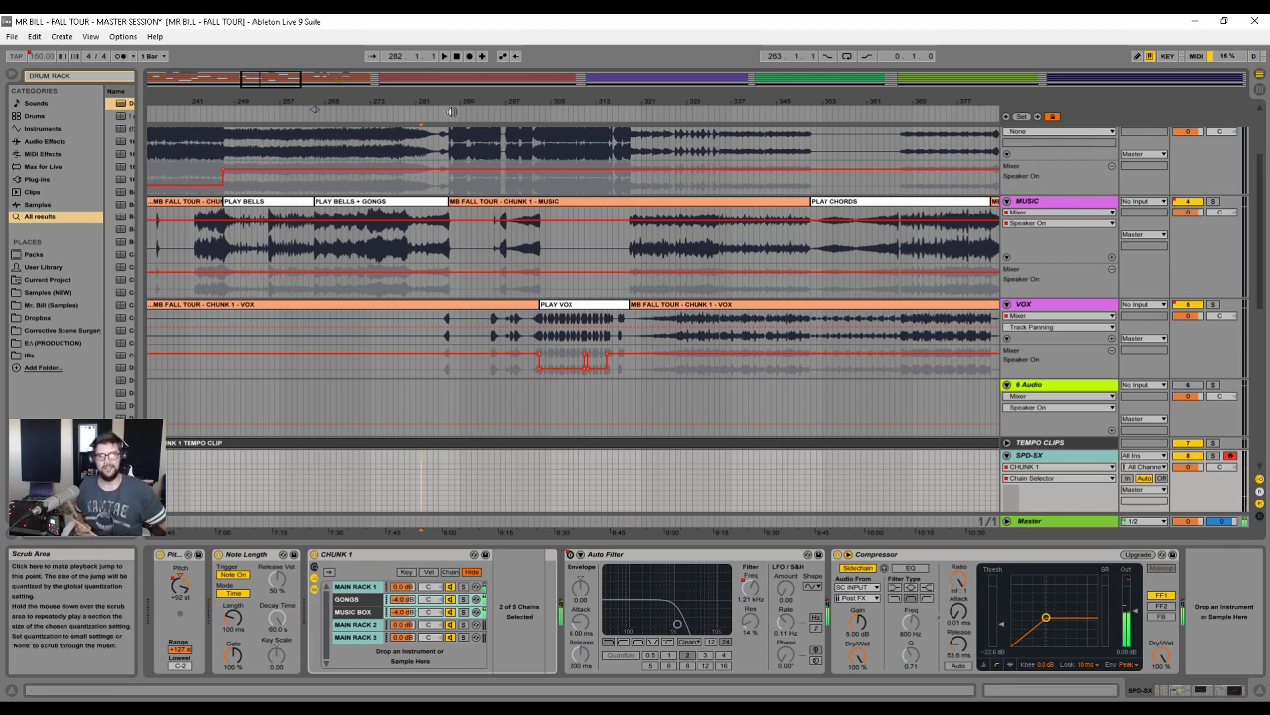
left_click(406, 156)
key("space")
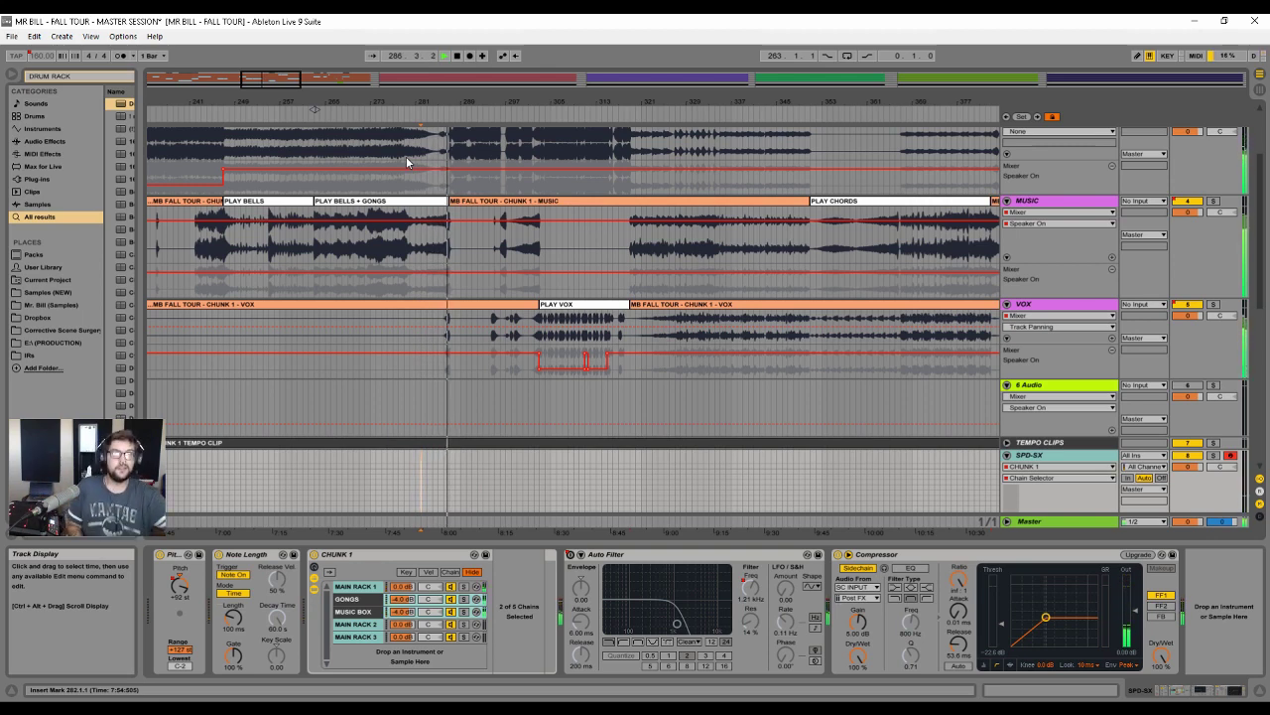
- Return to the FUCHSIA LEAD clip and show the empty Drum Rack inside the MAIN RACK 3 chain
left_click_drag(601, 100, 453, 62)
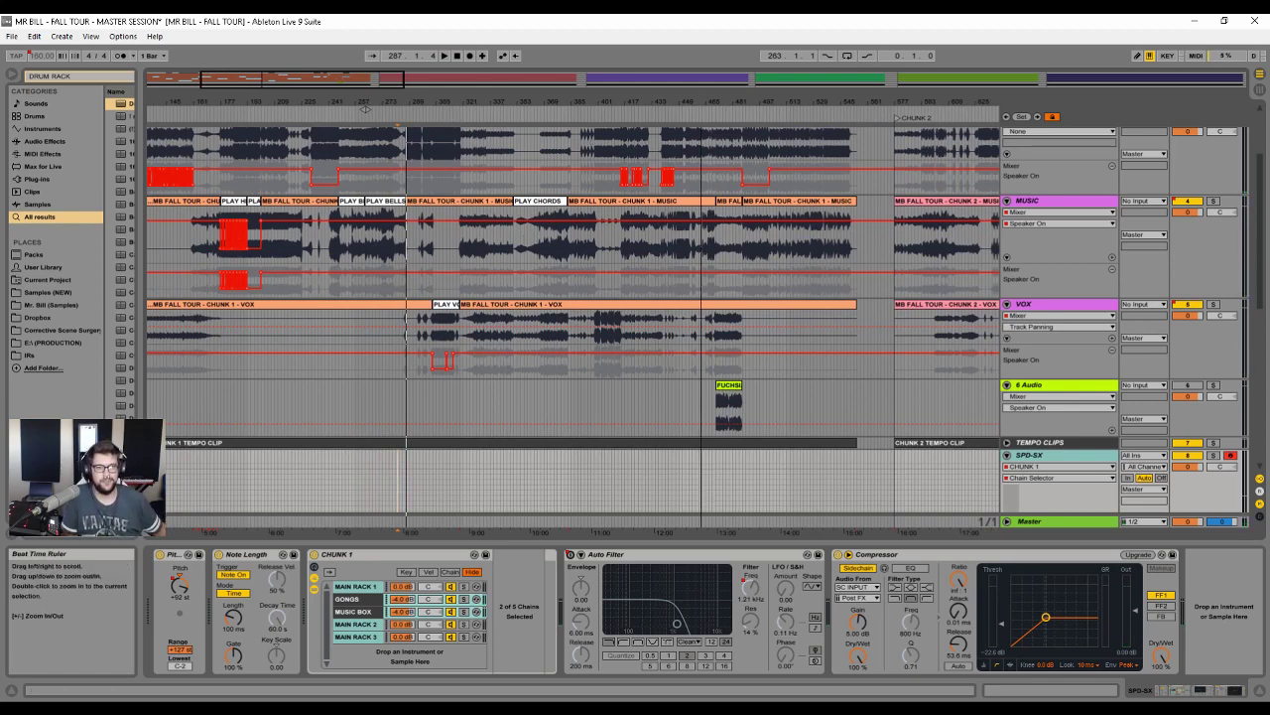
left_click_drag(683, 103, 683, 178)
mouse_move(457, 104)
left_mouse_down()
mouse_move(399, 115)
mouse_move(399, 103)
mouse_move(450, 93)
left_mouse_up()
double_click(371, 637)
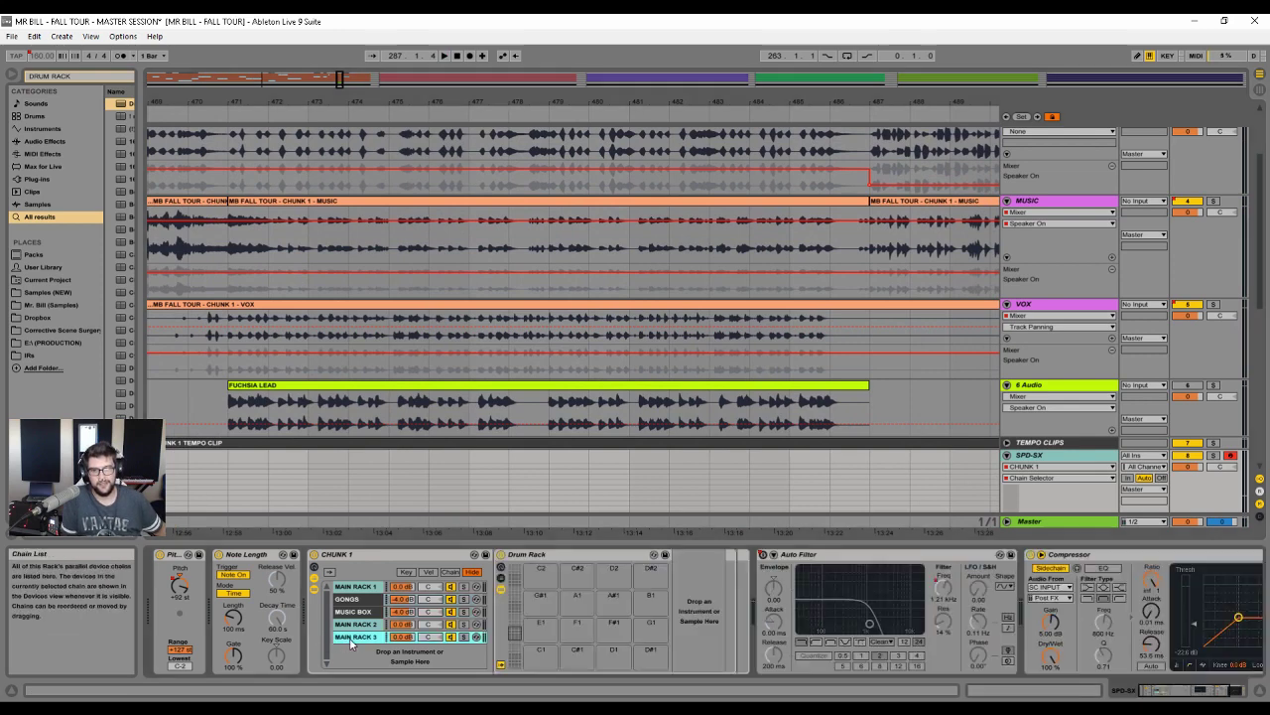
double_click(371, 637)
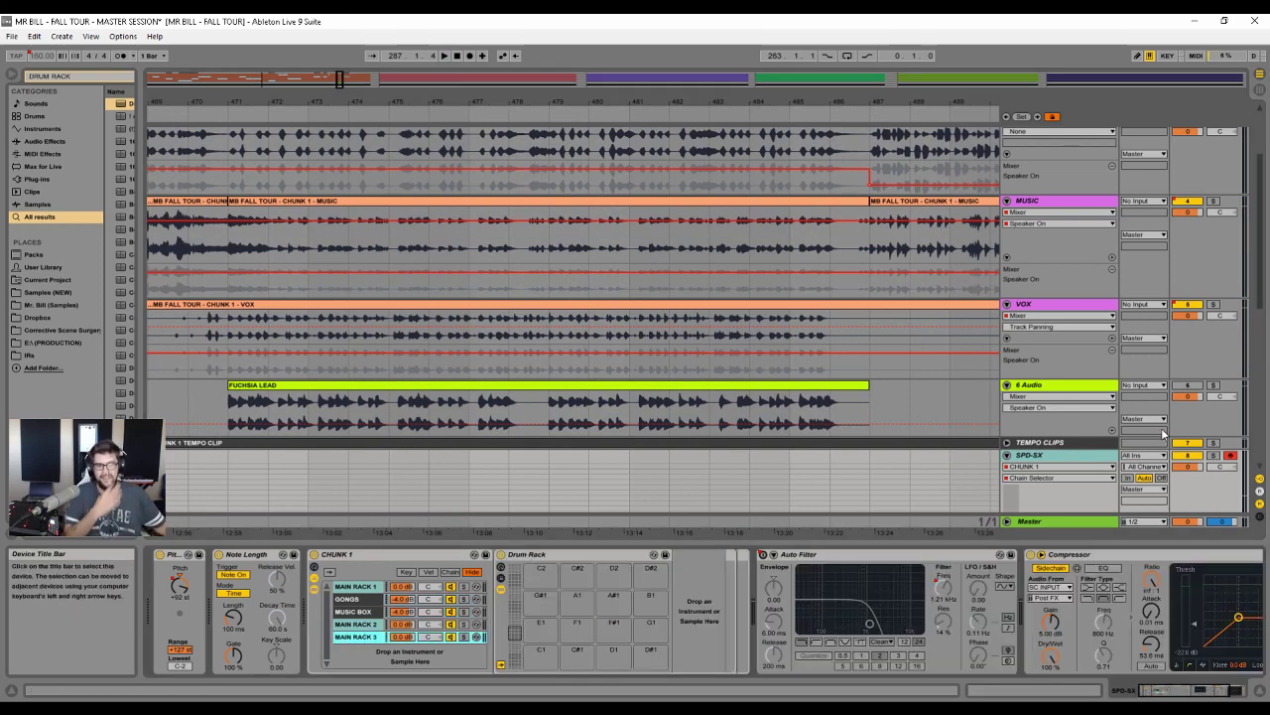
- Draw a step up in the SPD-SX Chain Selector envelope at the start of FUCHSIA LEAD and hold that level past the clip
scroll(1164, 434, "down", 3)
key("b")
left_click(251, 430)
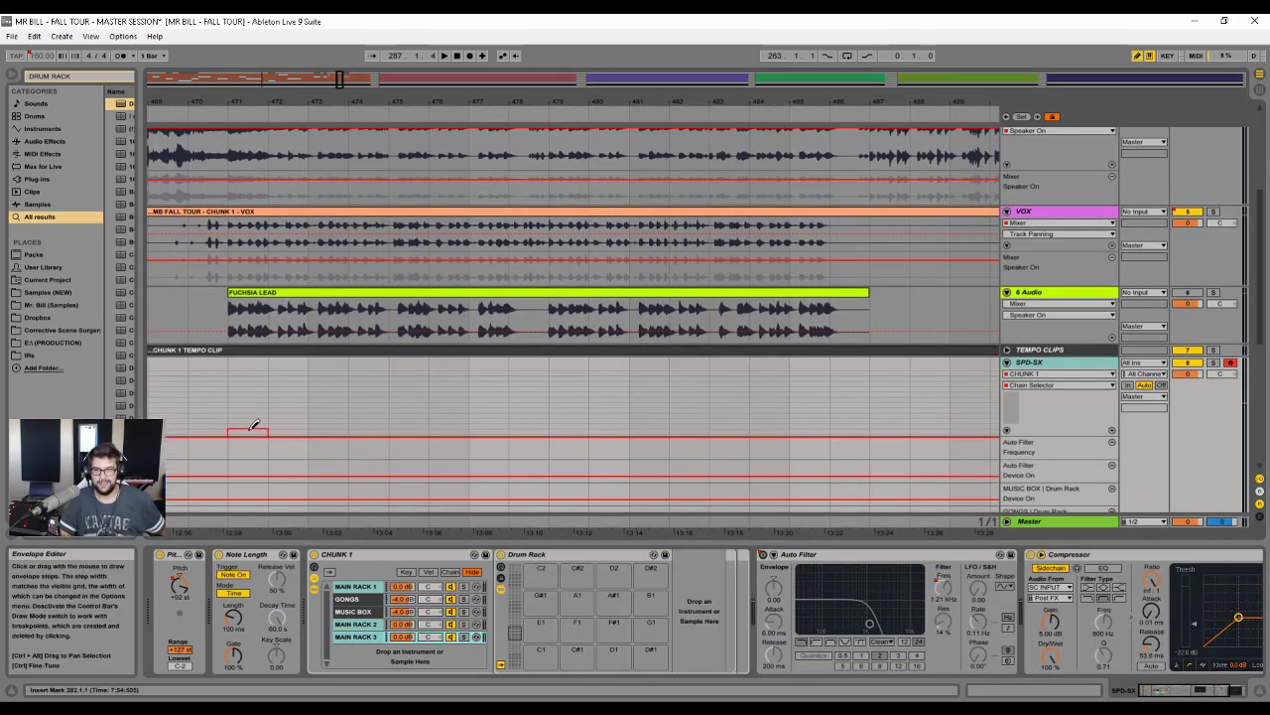
left_click_drag(263, 419, 333, 391)
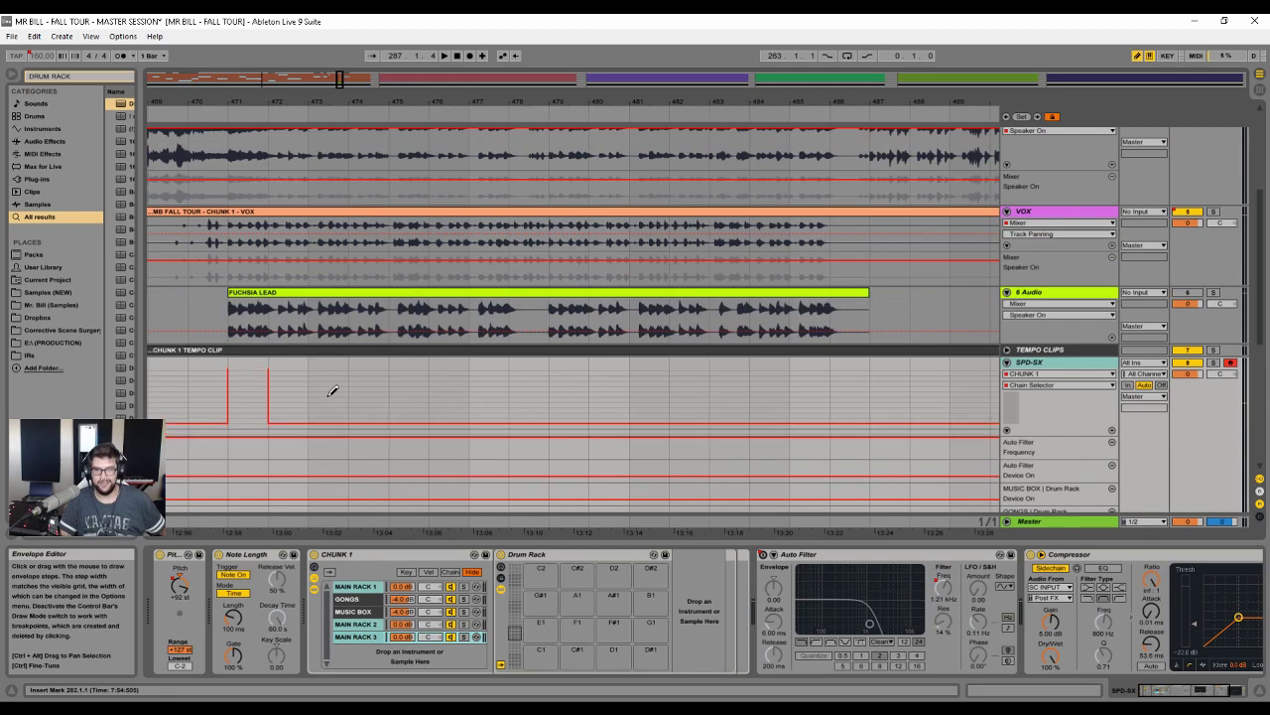
key("b")
left_click(269, 423)
left_click(269, 419)
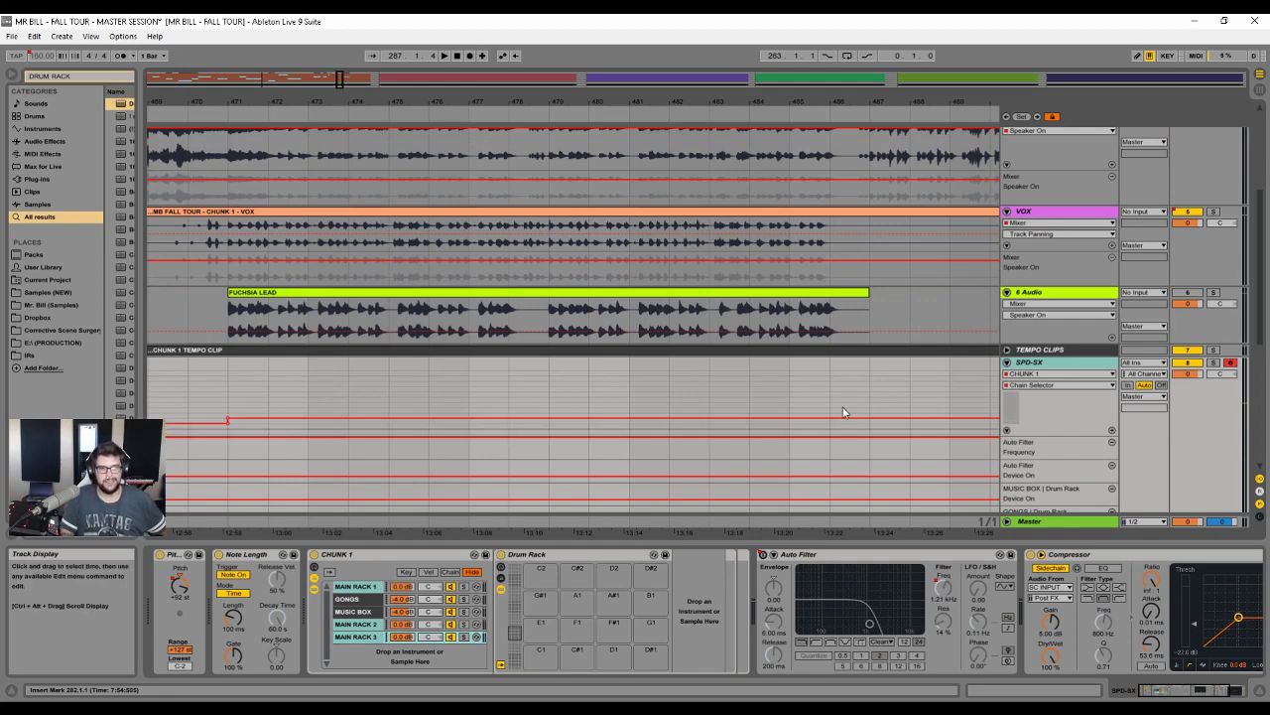
- Drop the SPD-SX Chain Selector envelope back to its earlier level at bar 487, the end of FUCHSIA LEAD
left_click_drag(836, 102, 748, 45)
scroll(840, 286, "up", 7)
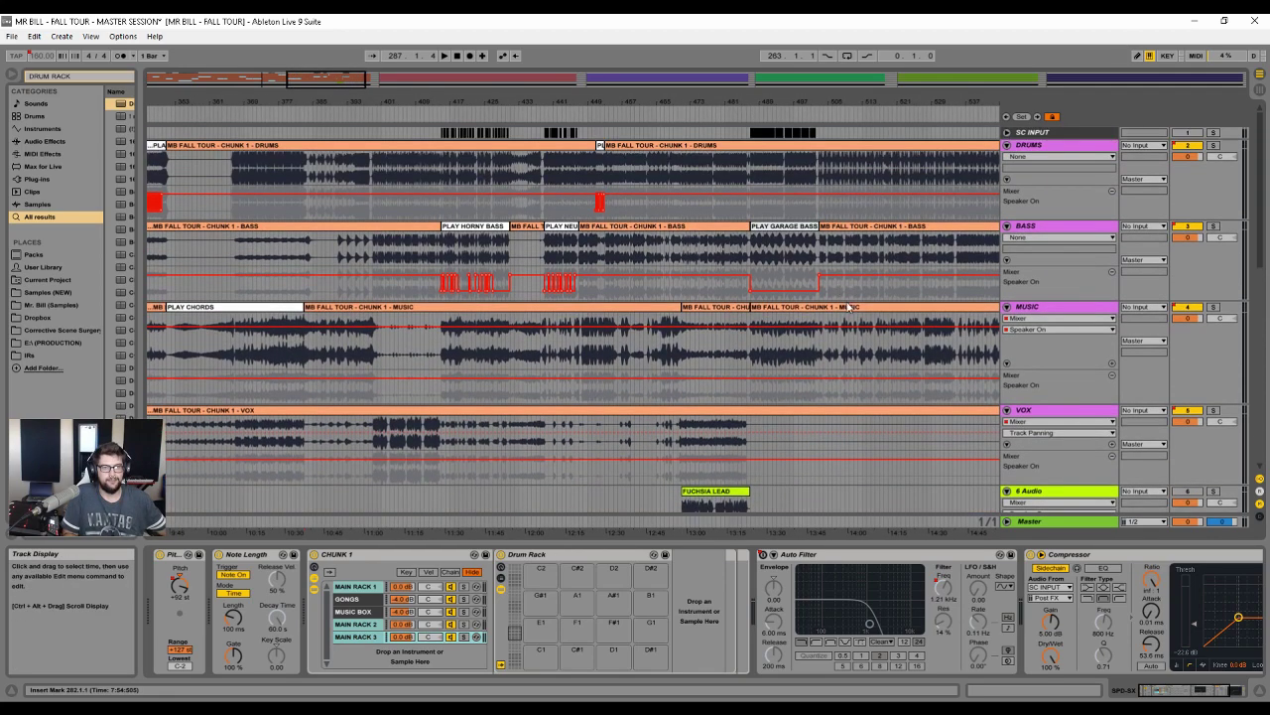
left_click_drag(779, 112, 769, 151)
scroll(769, 151, "down", 4)
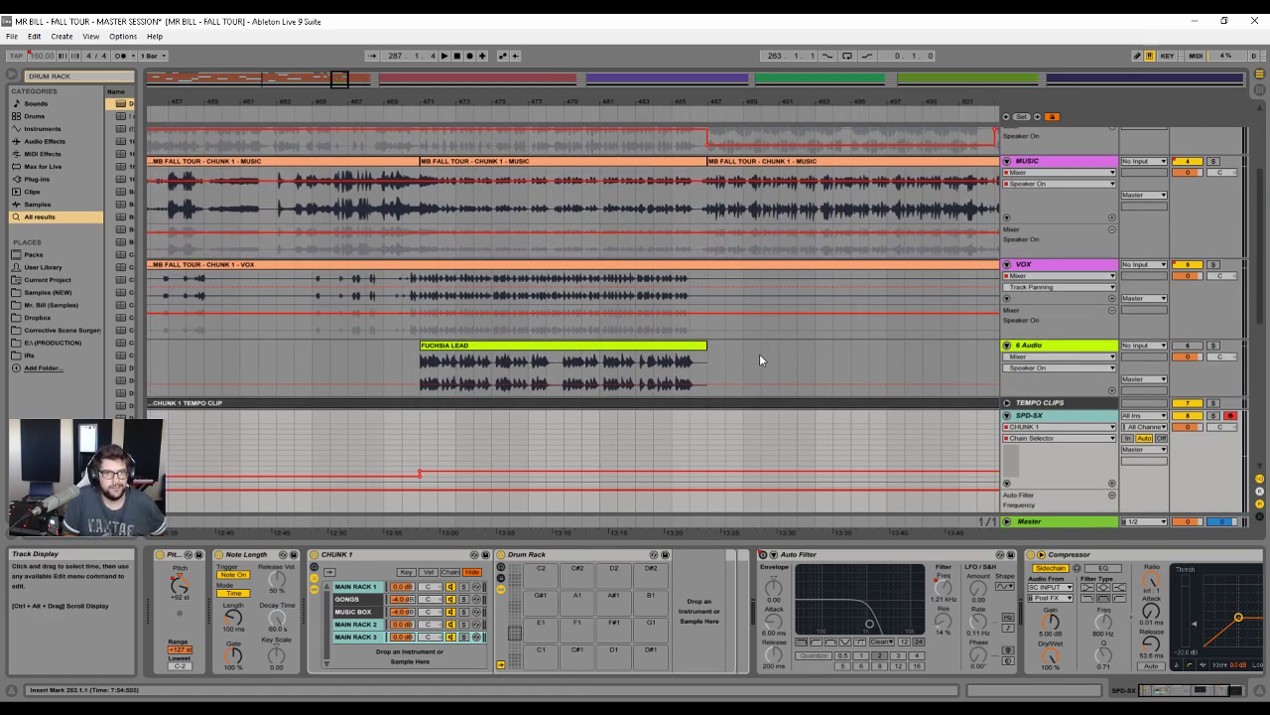
scroll(761, 361, "up", 2)
scroll(741, 482, "down", 1)
key("b")
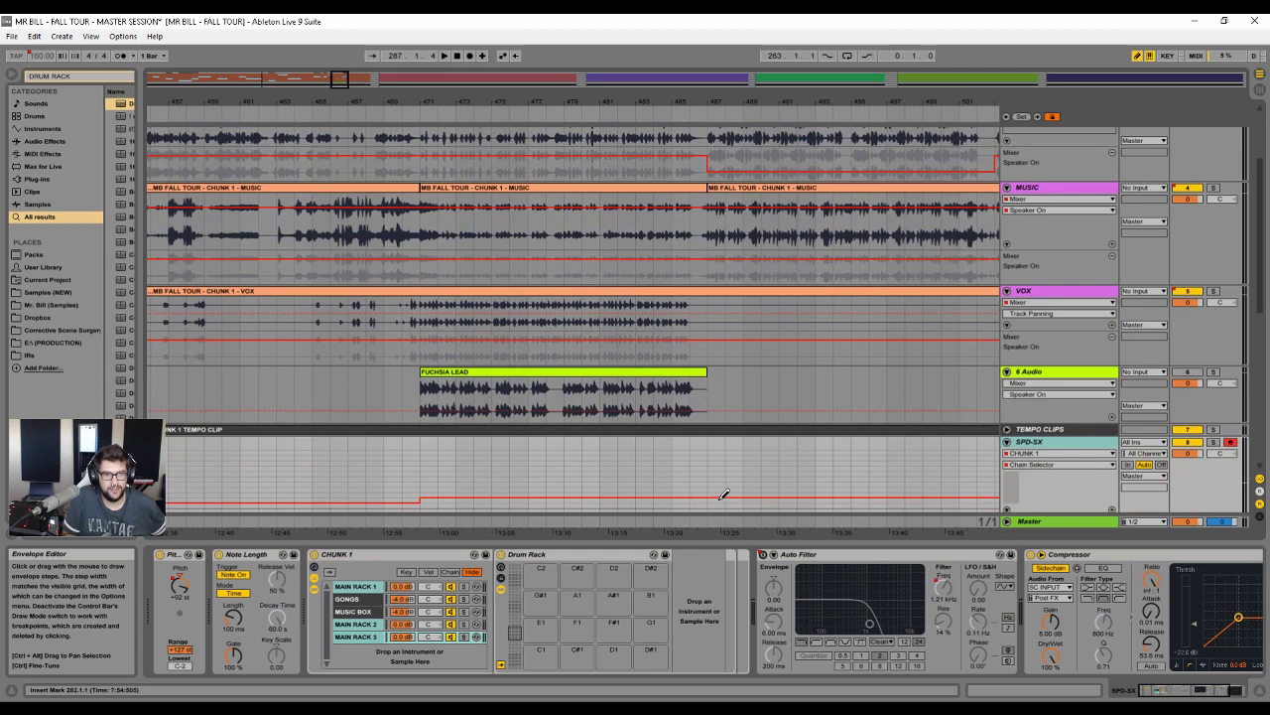
left_click(725, 499)
left_click(716, 486)
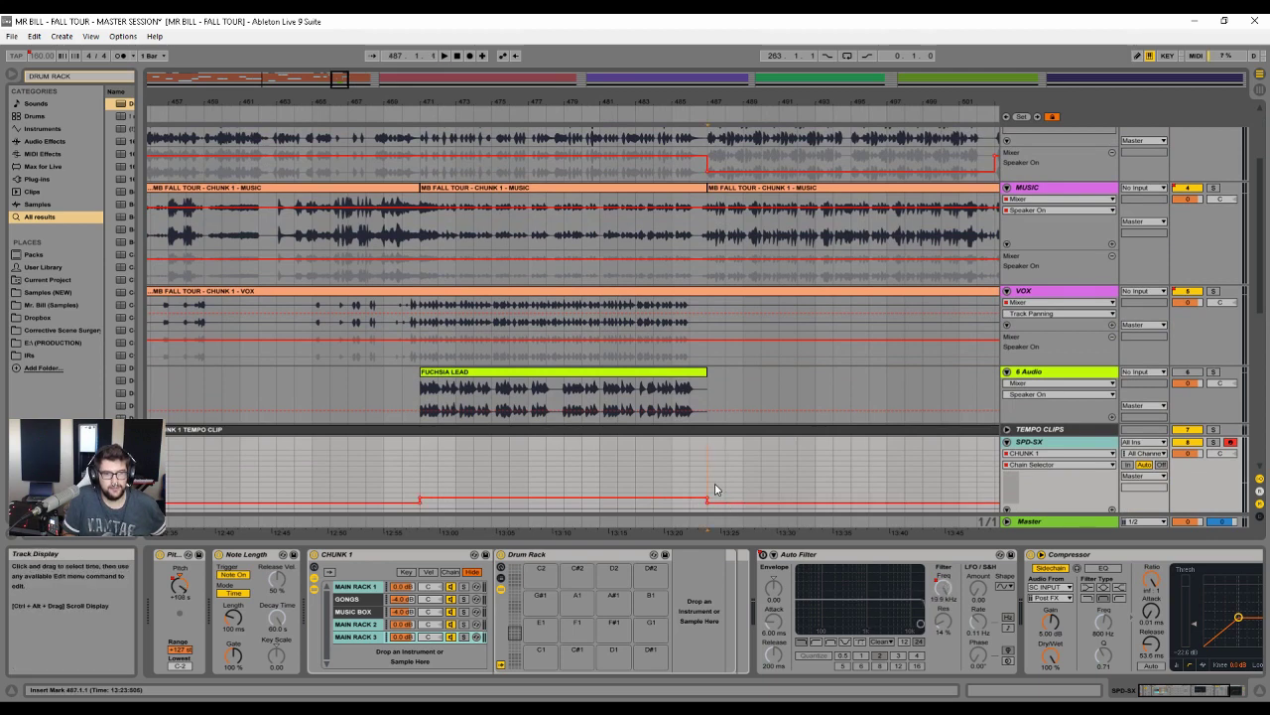
- Play from bar 487, then check the CHUNK 1 chain zones against the Chain Selector at bar 471
key("space")
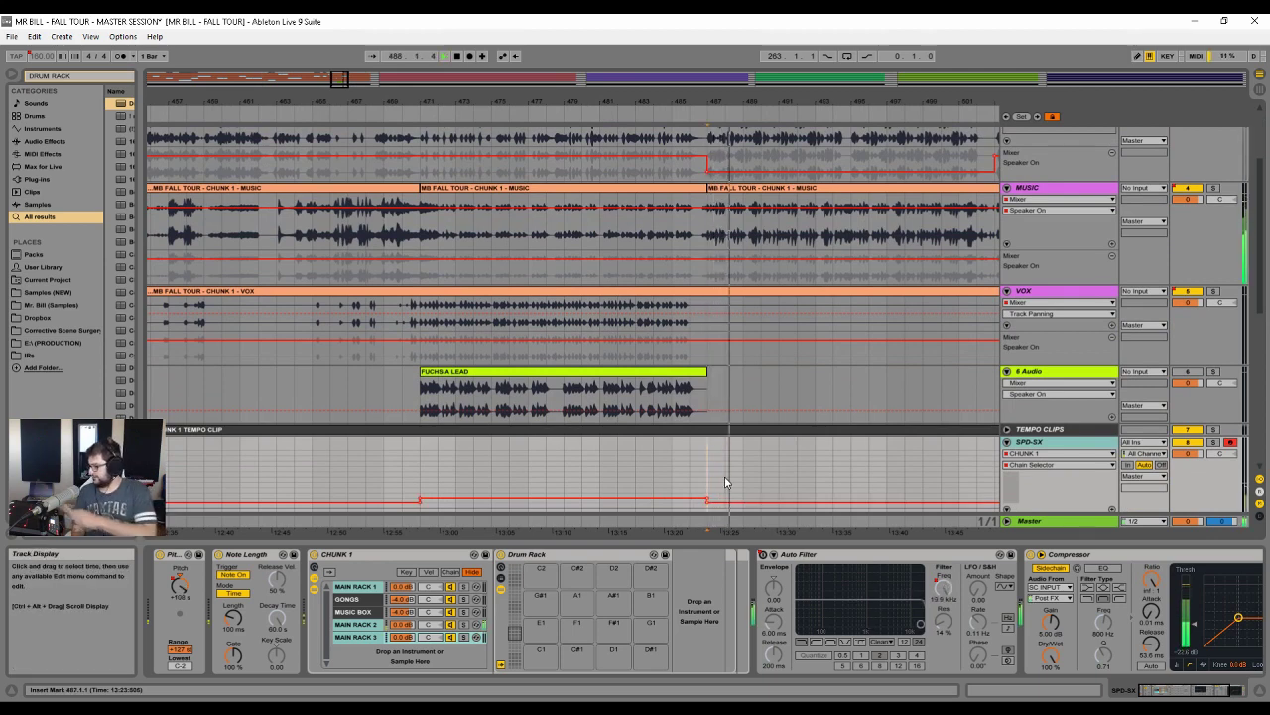
key("space")
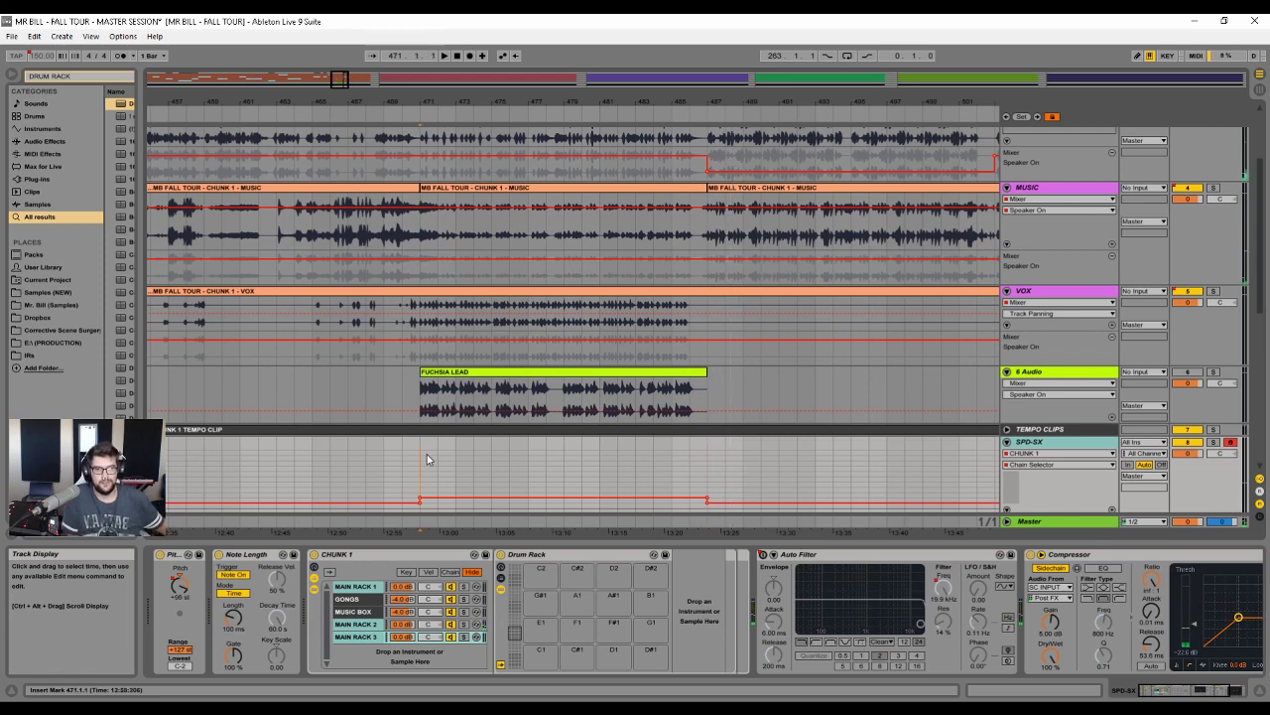
left_click(423, 453)
left_click(450, 571)
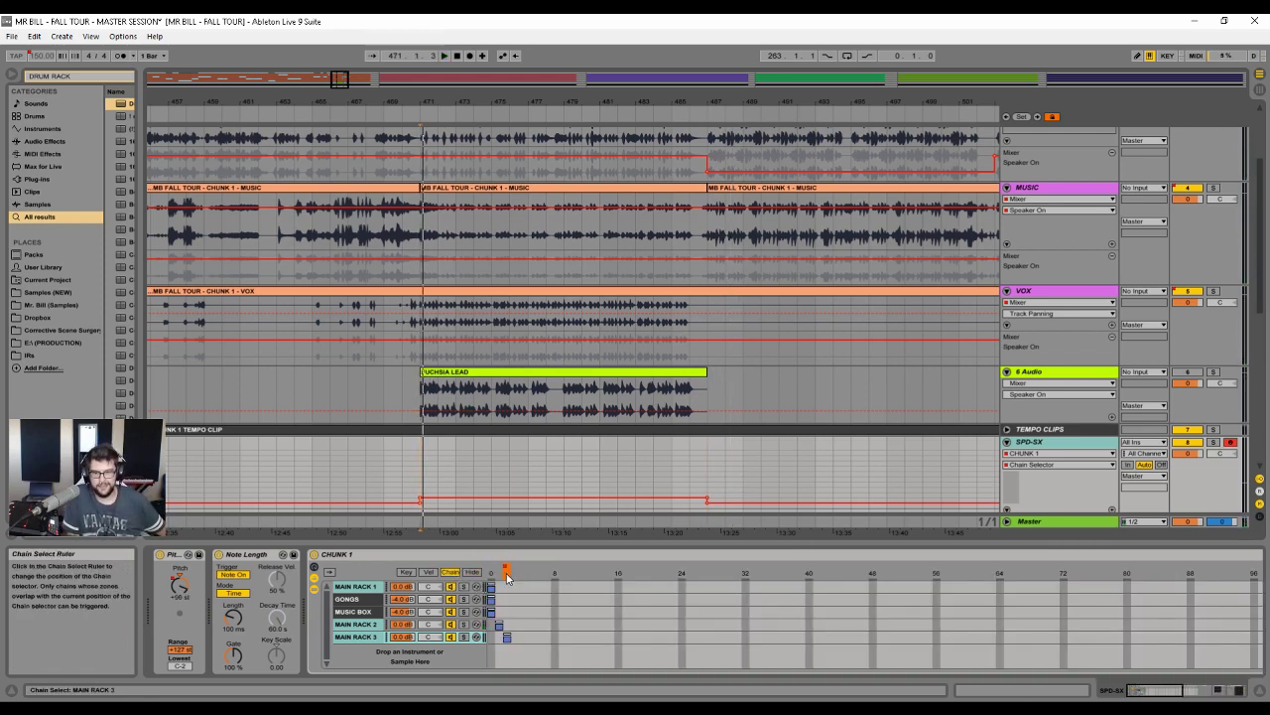
left_click(507, 638)
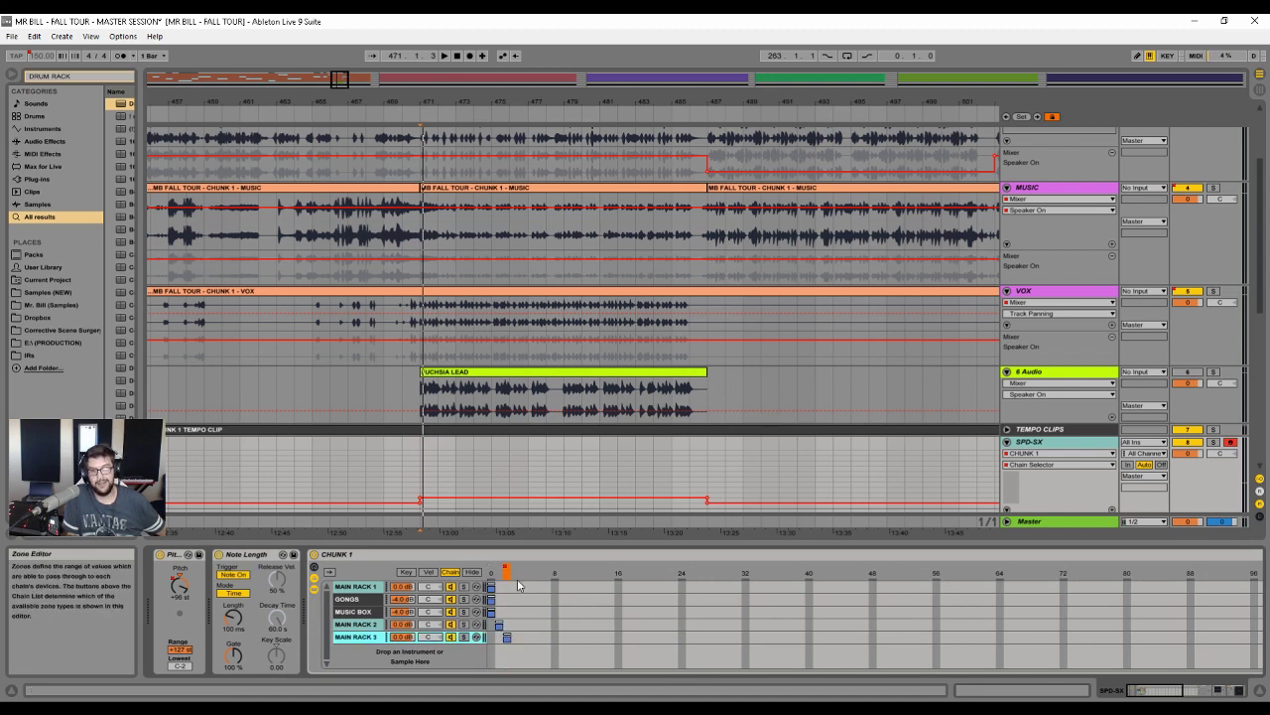
left_click(423, 476)
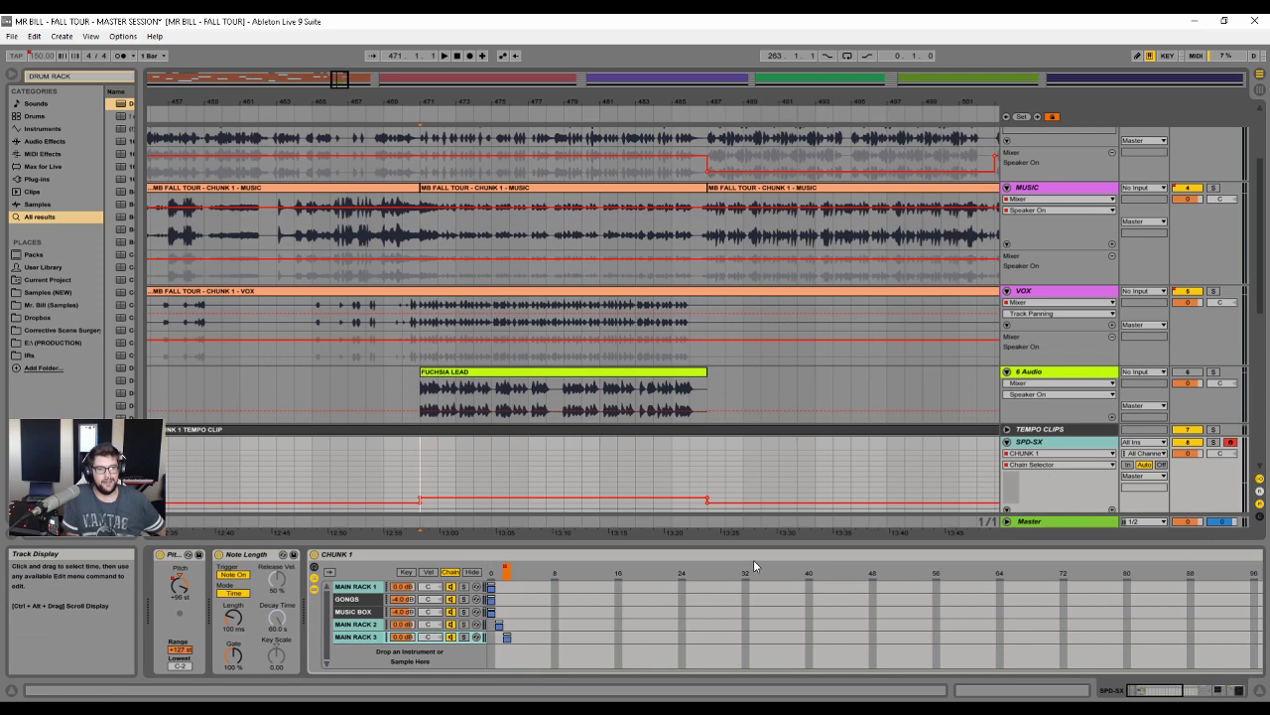
left_click(472, 572)
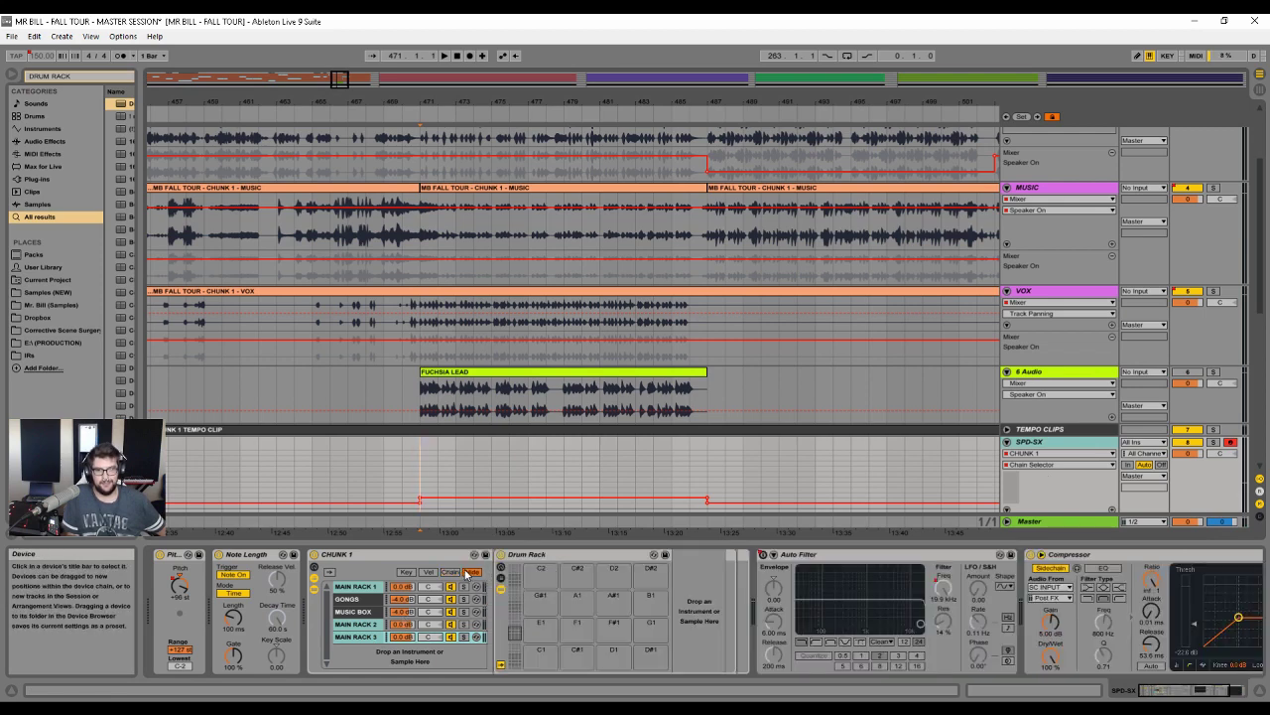
- Show the SPD-SX Pitch automation envelope and set the fixed grid to 2 bars
left_click(180, 587)
scroll(963, 421, "down", 4)
scroll(1052, 363, "down", 4)
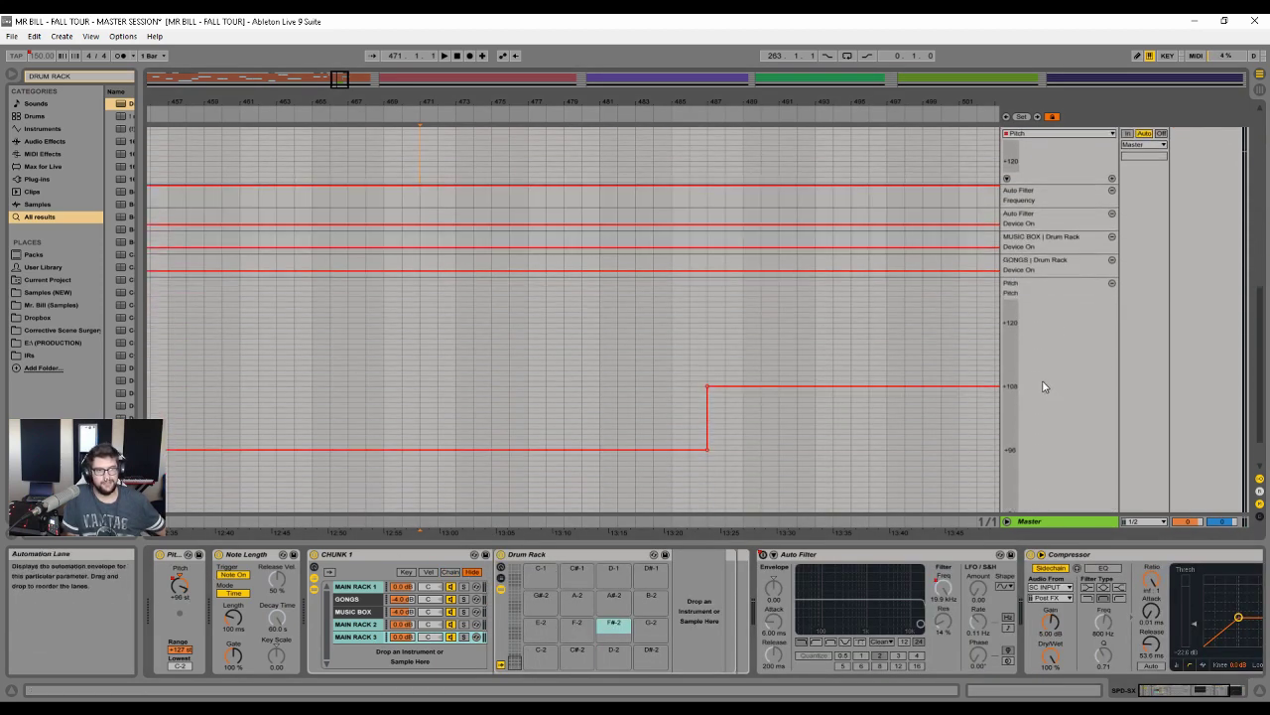
right_click(621, 376)
left_click(681, 460)
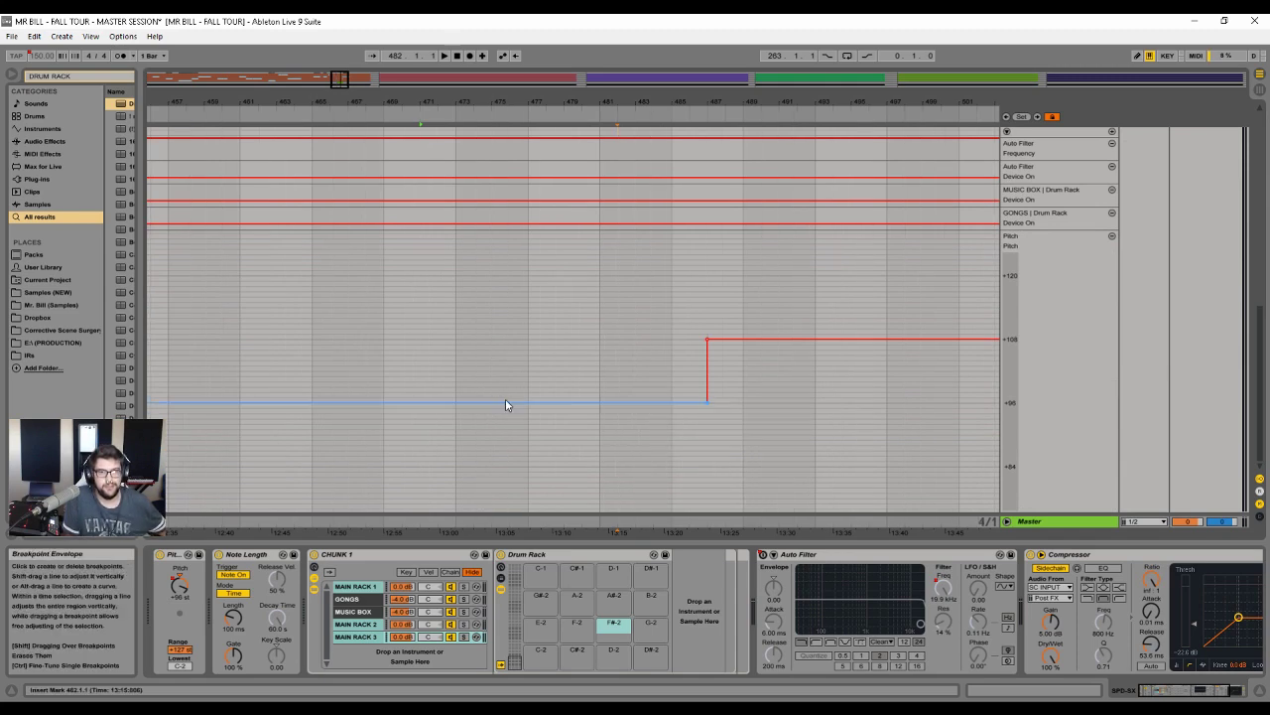
scroll(496, 382, "up", 3)
scroll(496, 363, "down", 2)
right_click(487, 364)
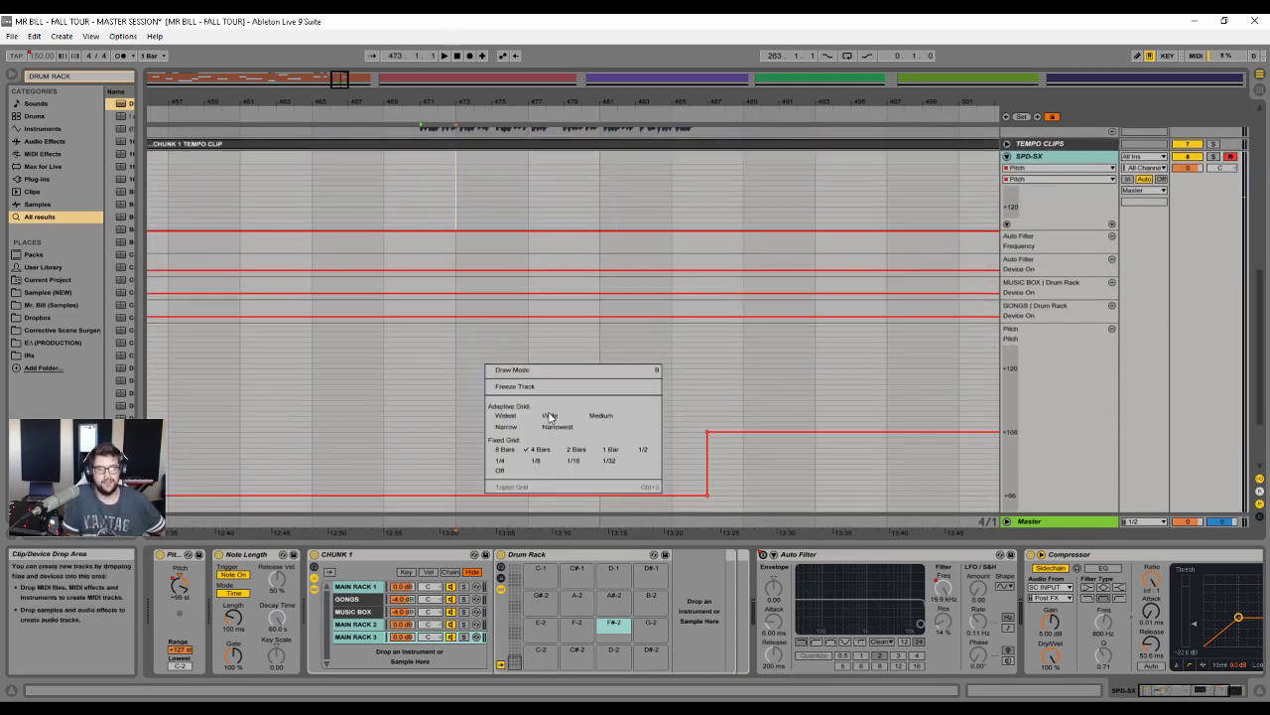
left_click(572, 451)
- Select the Pitch envelope from bar 471 to 487 and lower that section to about +39 st
scroll(586, 433, "up", 2)
left_click_drag(427, 248, 707, 254)
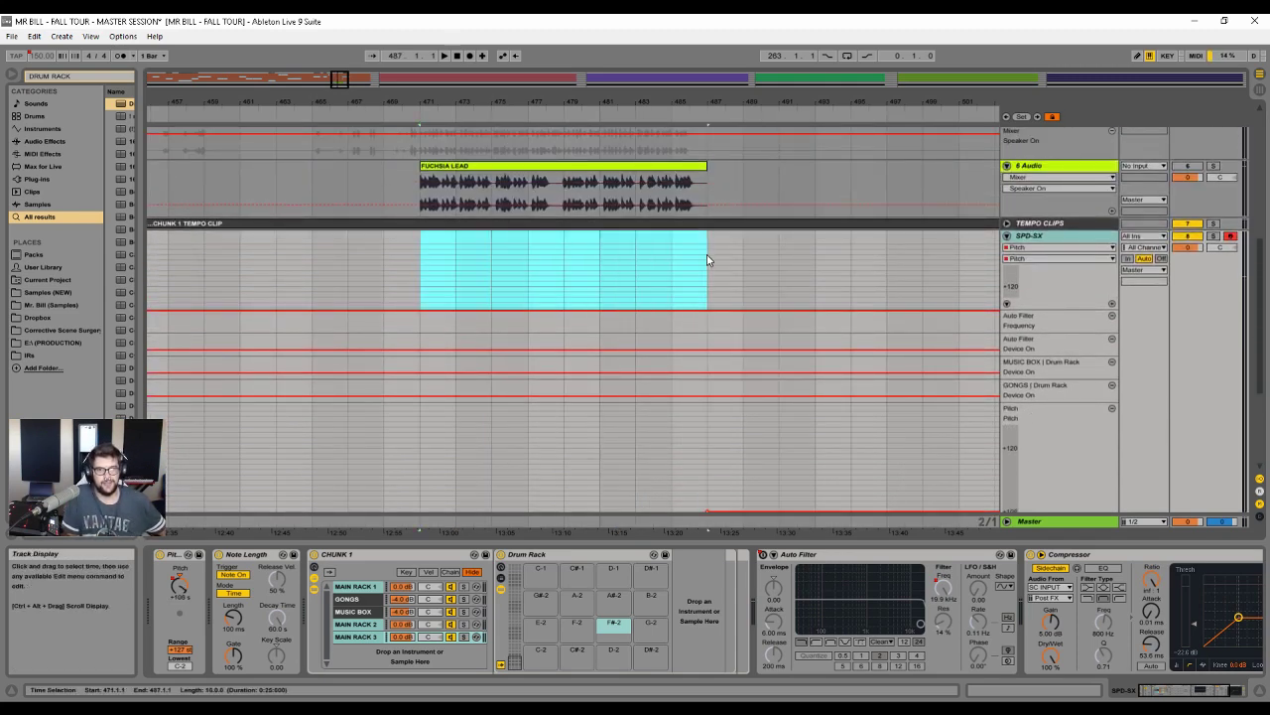
scroll(556, 445, "down", 5)
scroll(1046, 444, "down", 4)
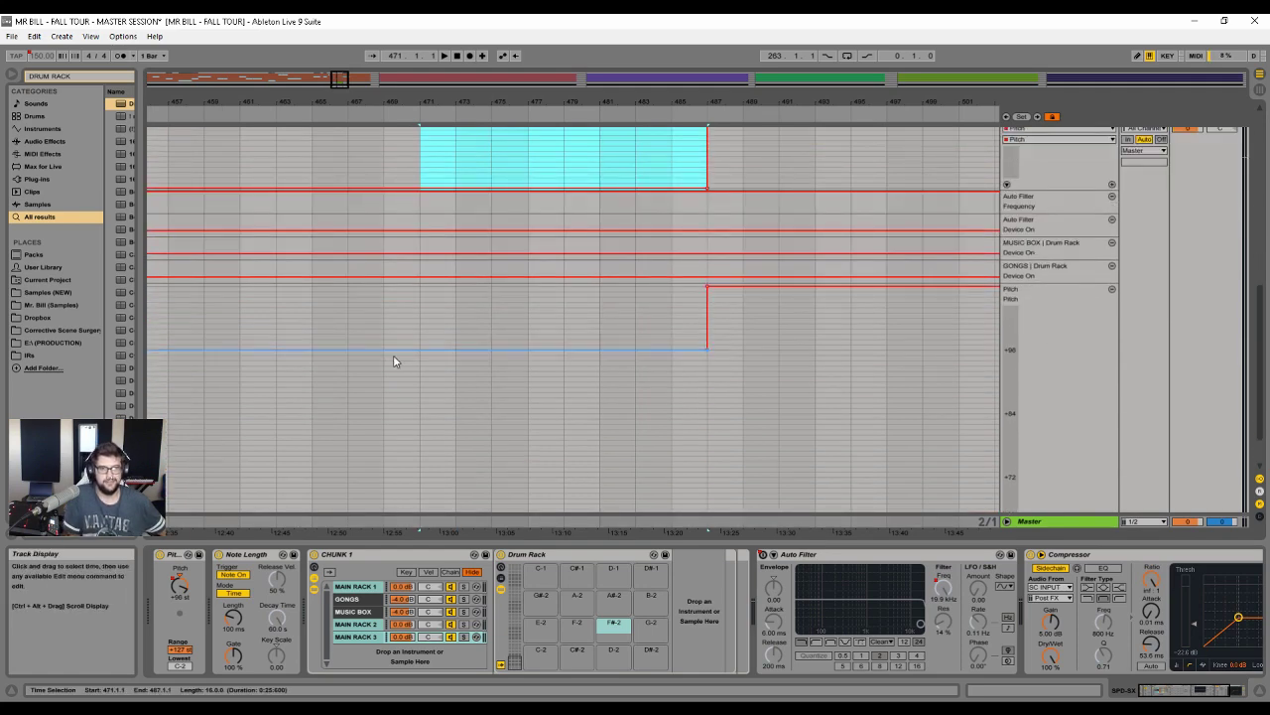
left_click_drag(427, 375, 705, 374)
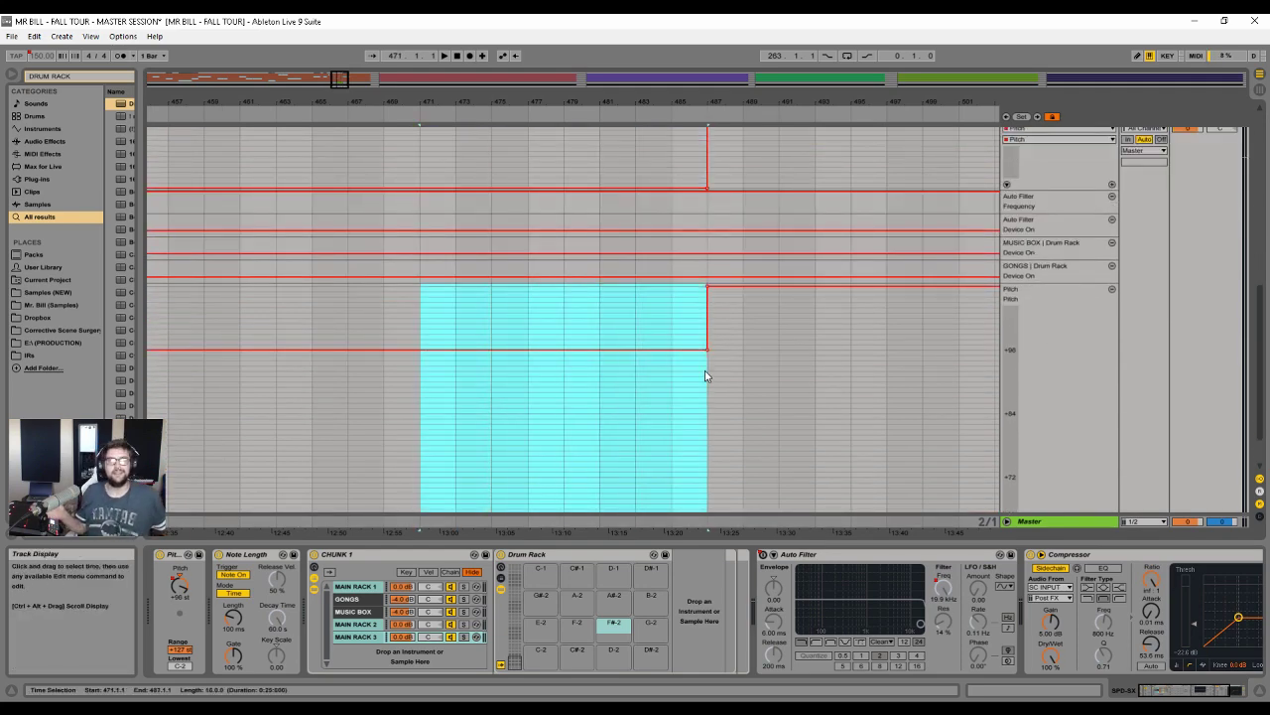
left_click_drag(624, 363, 422, 390)
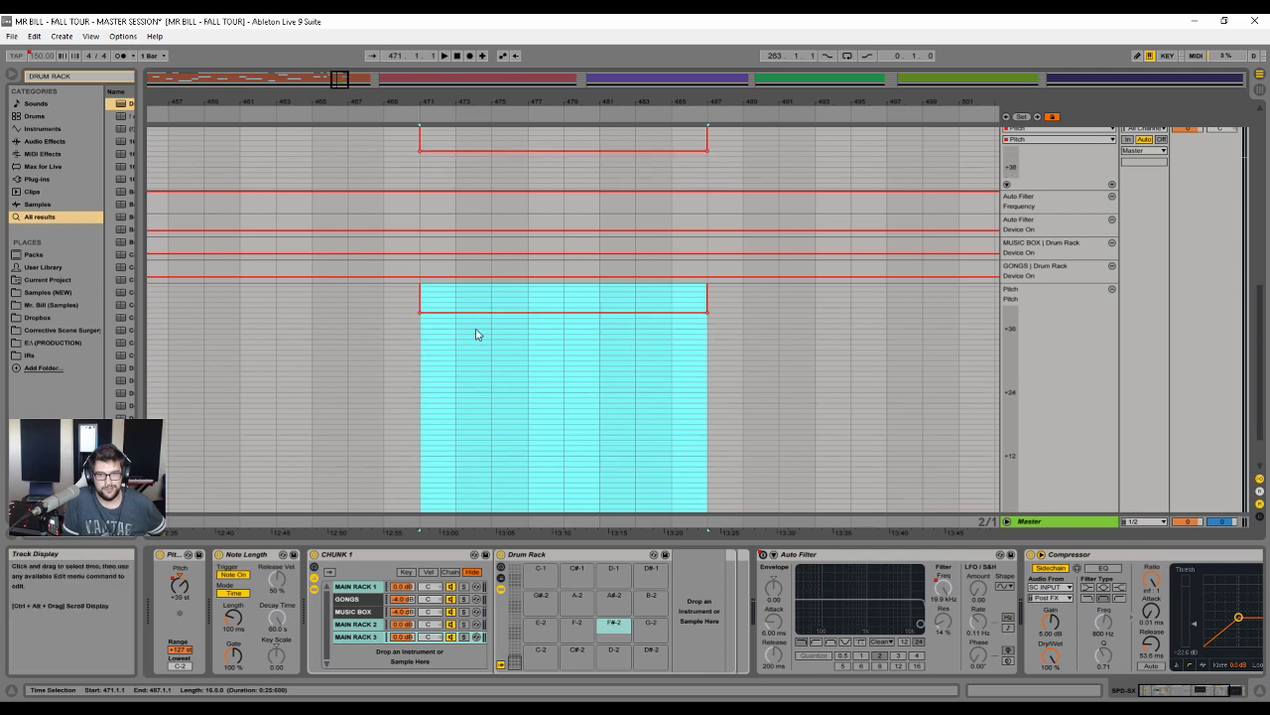
right_click(475, 409)
left_click(516, 487)
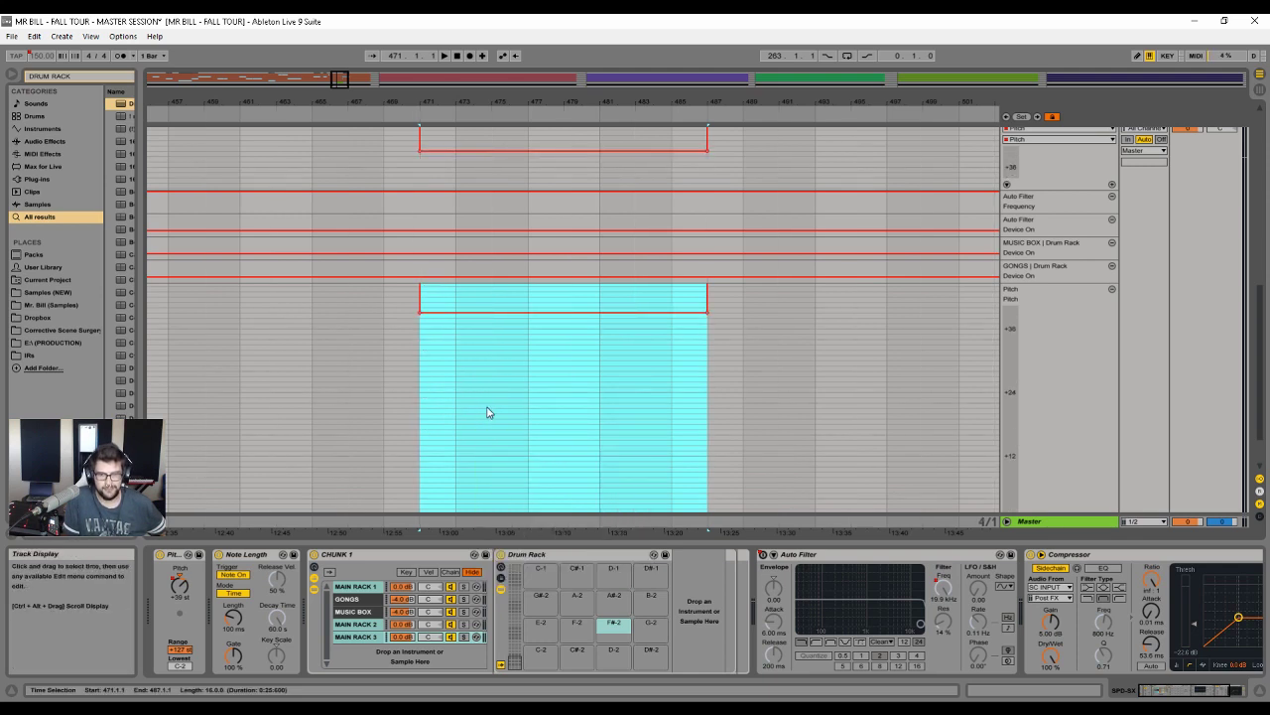
mouse_move(514, 411)
left_mouse_down()
mouse_move(567, 468)
mouse_move(491, 397)
left_mouse_up()
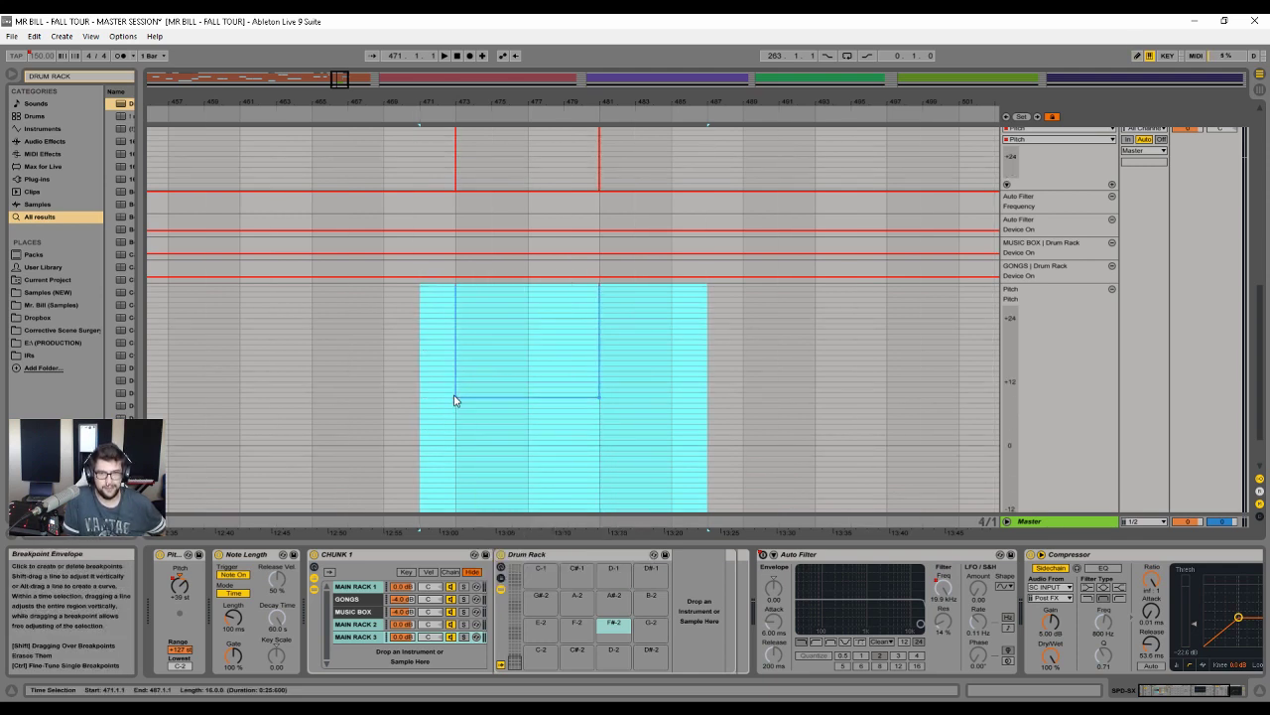
right_click(493, 419)
left_click(566, 522)
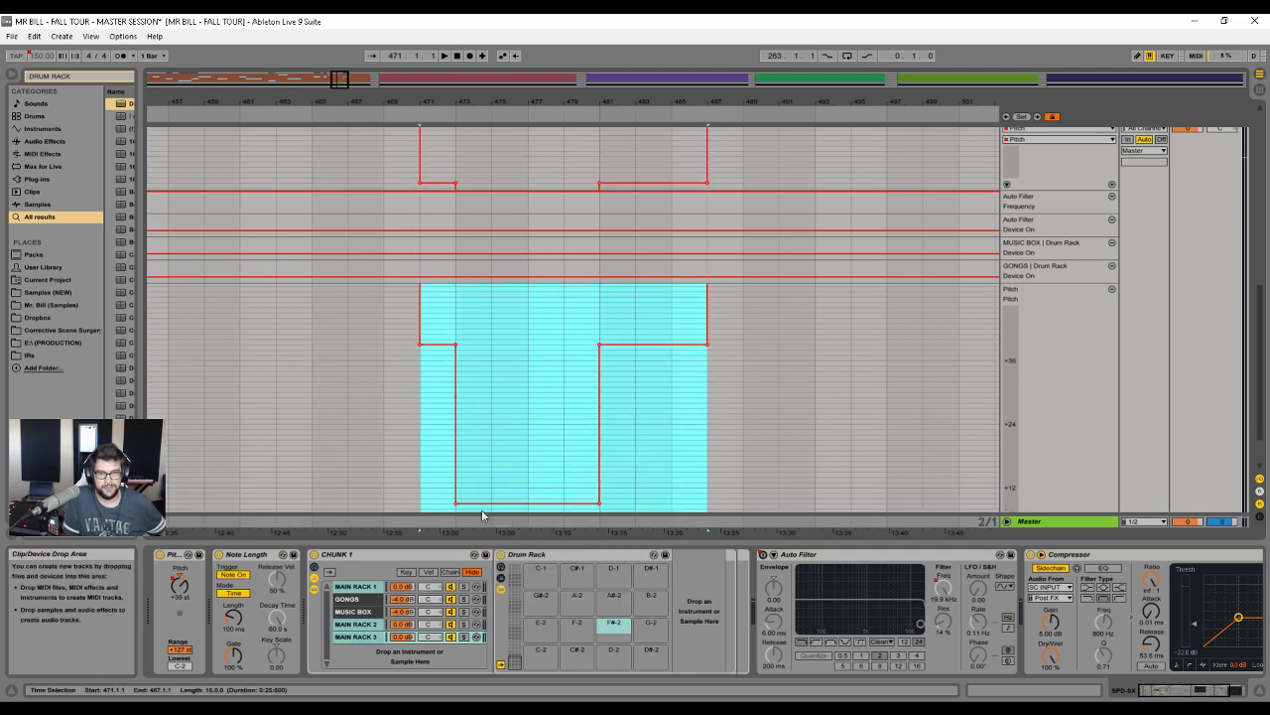
- Flatten the Pitch envelope between bars 471 and 487 and bring it down to 0 st
key("b")
left_click(455, 501)
mouse_move(624, 496)
left_mouse_down()
mouse_move(684, 499)
mouse_move(669, 448)
mouse_move(449, 446)
mouse_move(577, 457)
left_mouse_up()
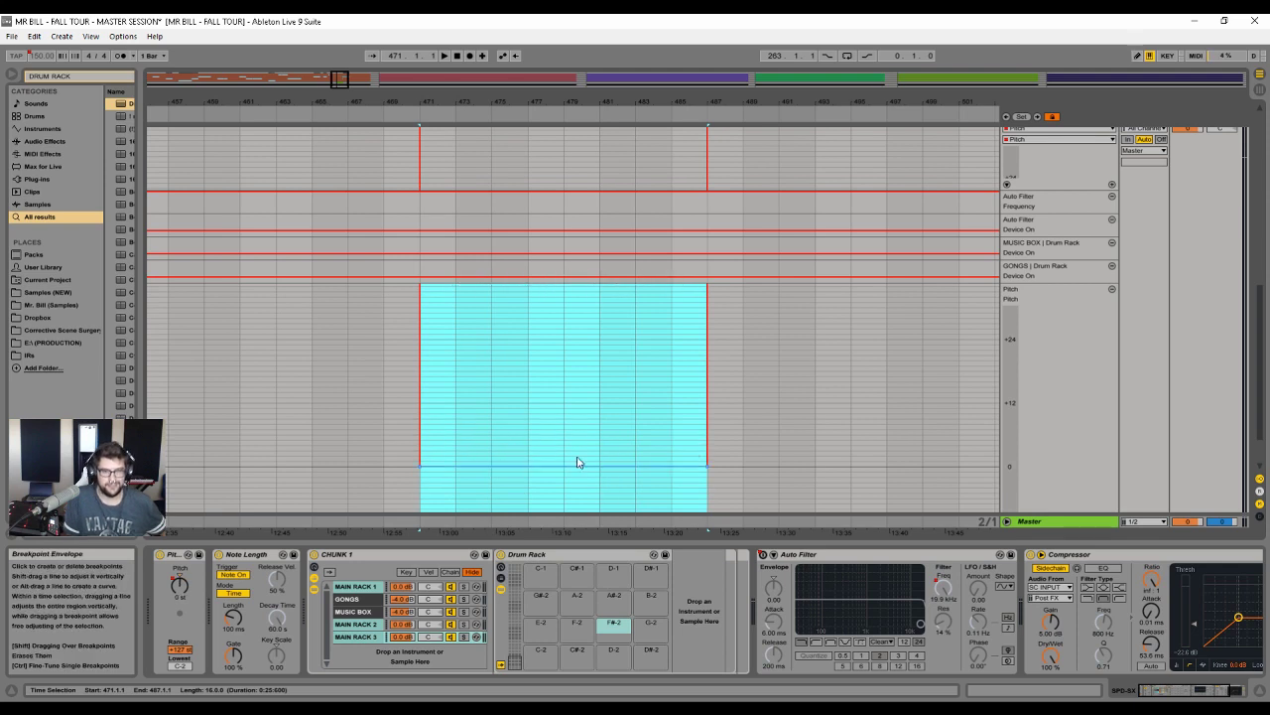
left_click(530, 437)
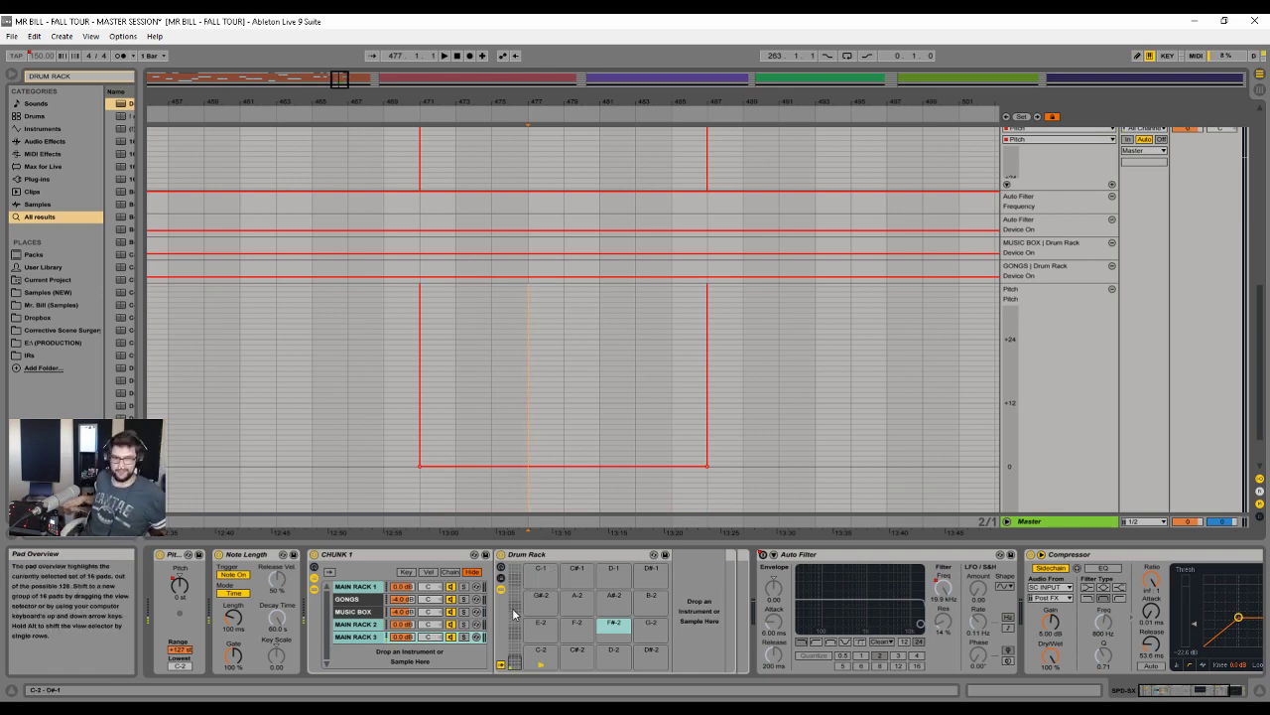
- Go through the pads of the MAIN RACK 3 Drum Rack from C-2 up to A#-2
left_click(541, 652)
left_click(578, 652)
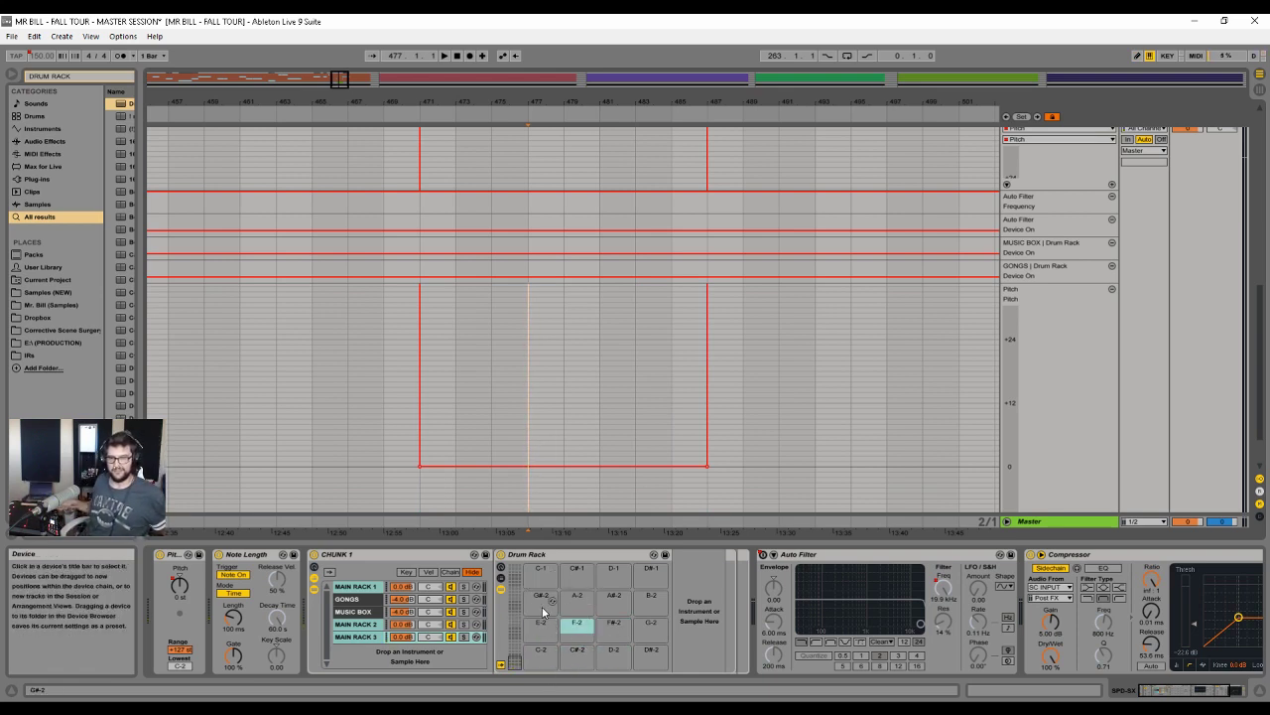
left_click(548, 652)
left_click(548, 628)
left_click(551, 600)
left_click(575, 602)
left_click(577, 660)
left_click(612, 656)
left_click(612, 627)
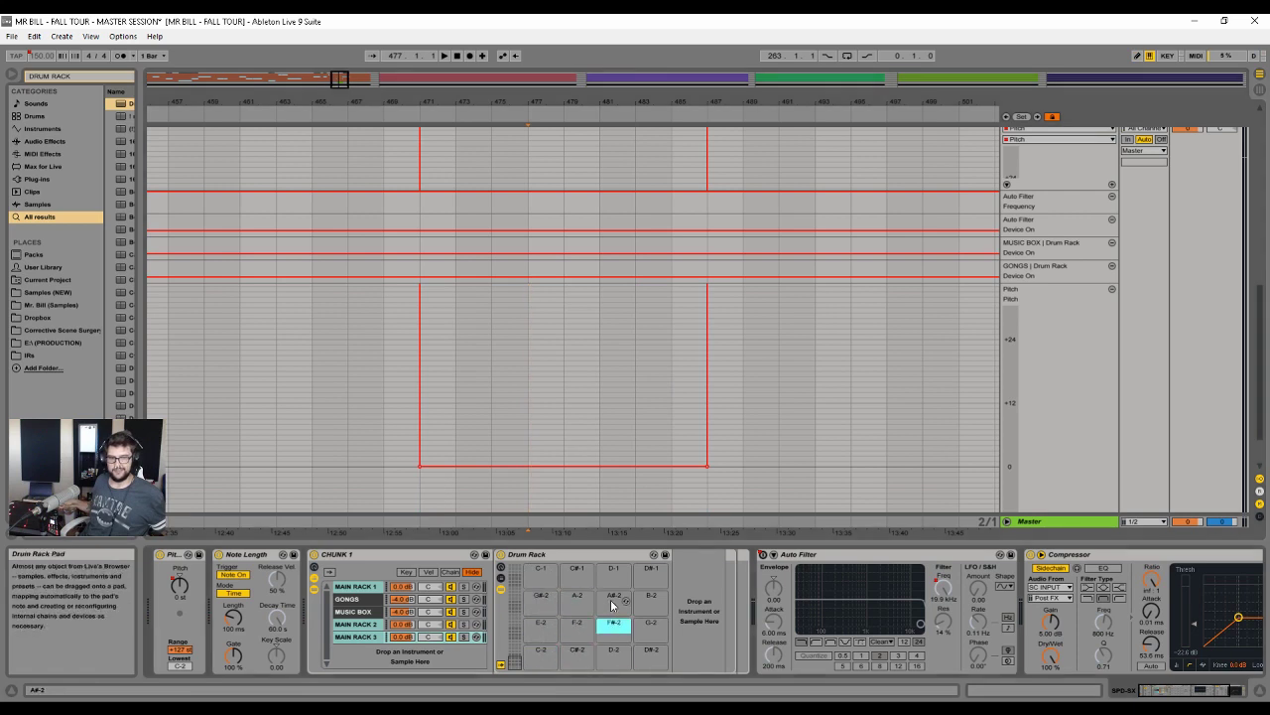
left_click(612, 604)
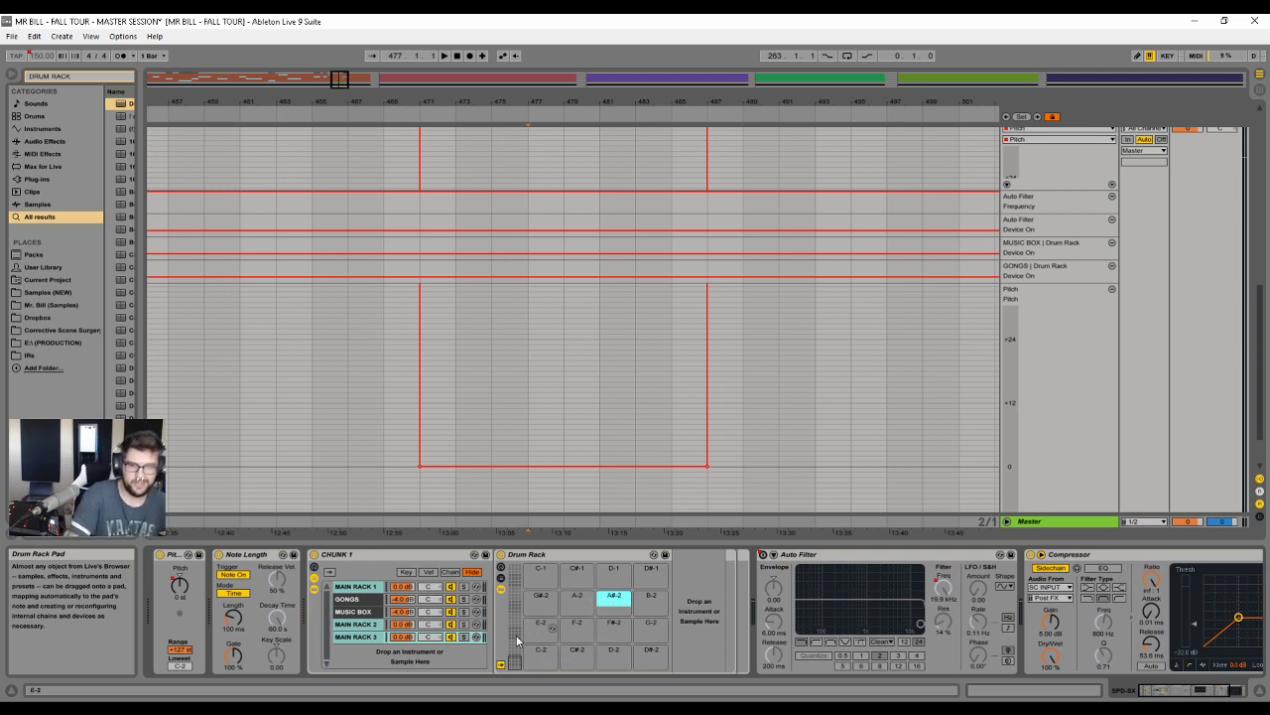
- Draw the Pitch drop to 0 st slightly ahead of bar 471 on a 1/16 grid
left_click(455, 465)
key("b")
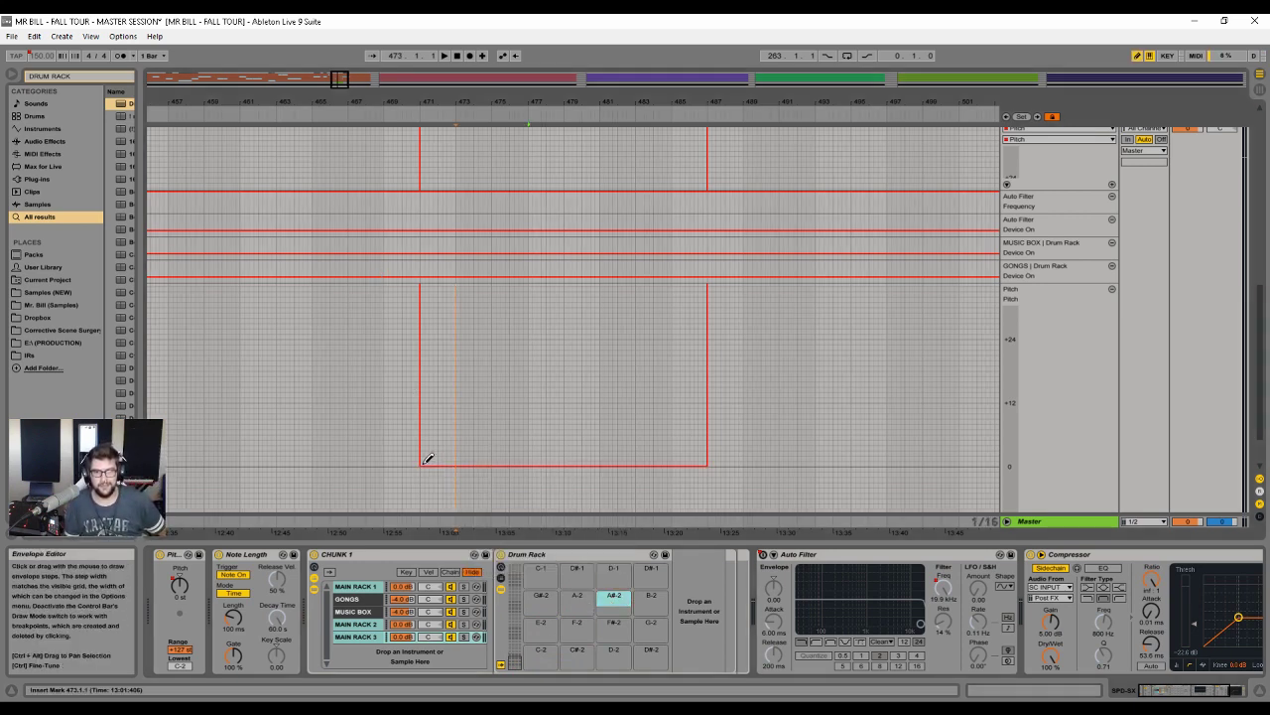
left_click(425, 460)
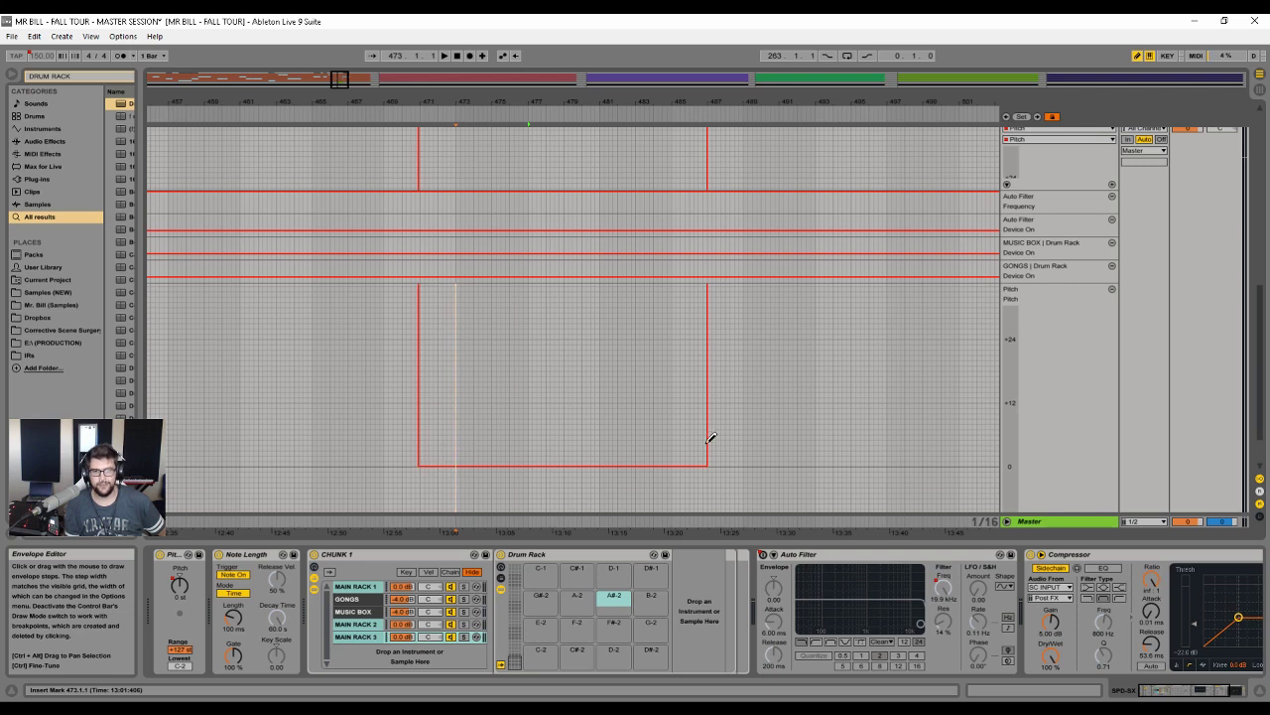
- Redraw the Pitch jump back to +108 st slightly ahead of bar 487 on the 1/16 grid
scroll(713, 439, "up", 3)
scroll(723, 453, "up", 5)
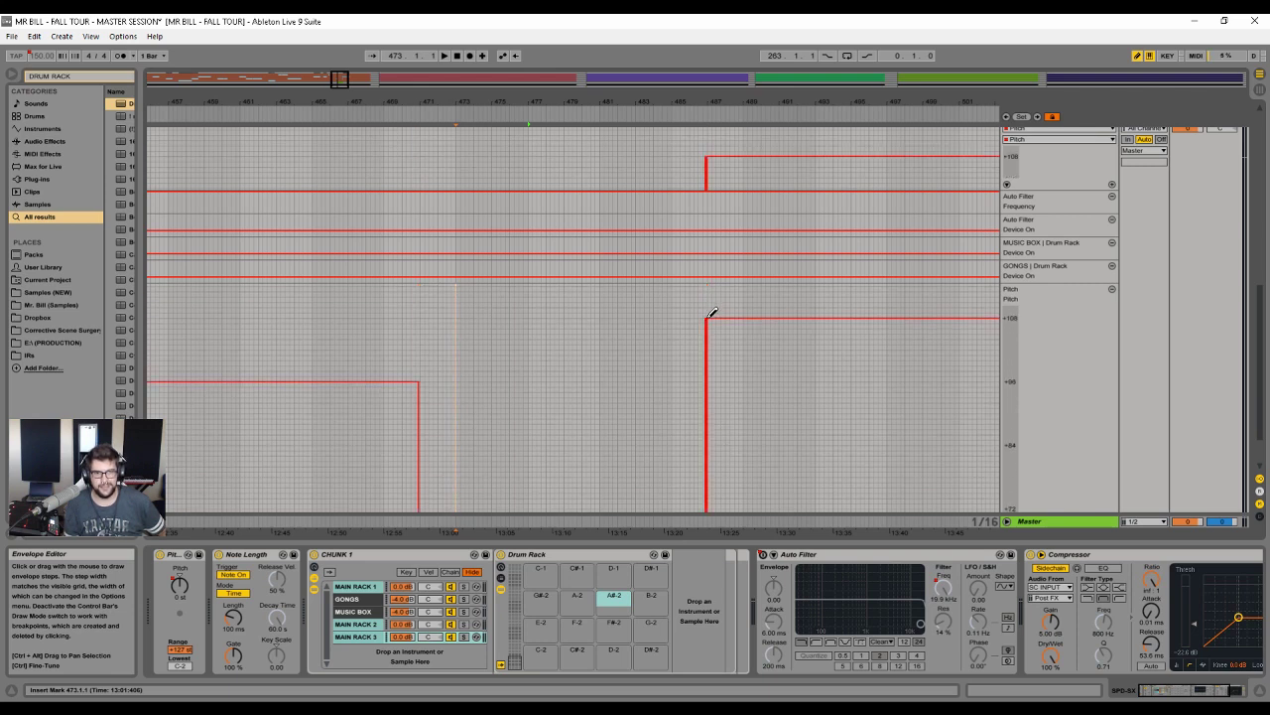
left_click_drag(717, 104, 713, 244)
scroll(663, 353, "down", 3)
scroll(653, 345, "down", 6)
left_click(611, 368)
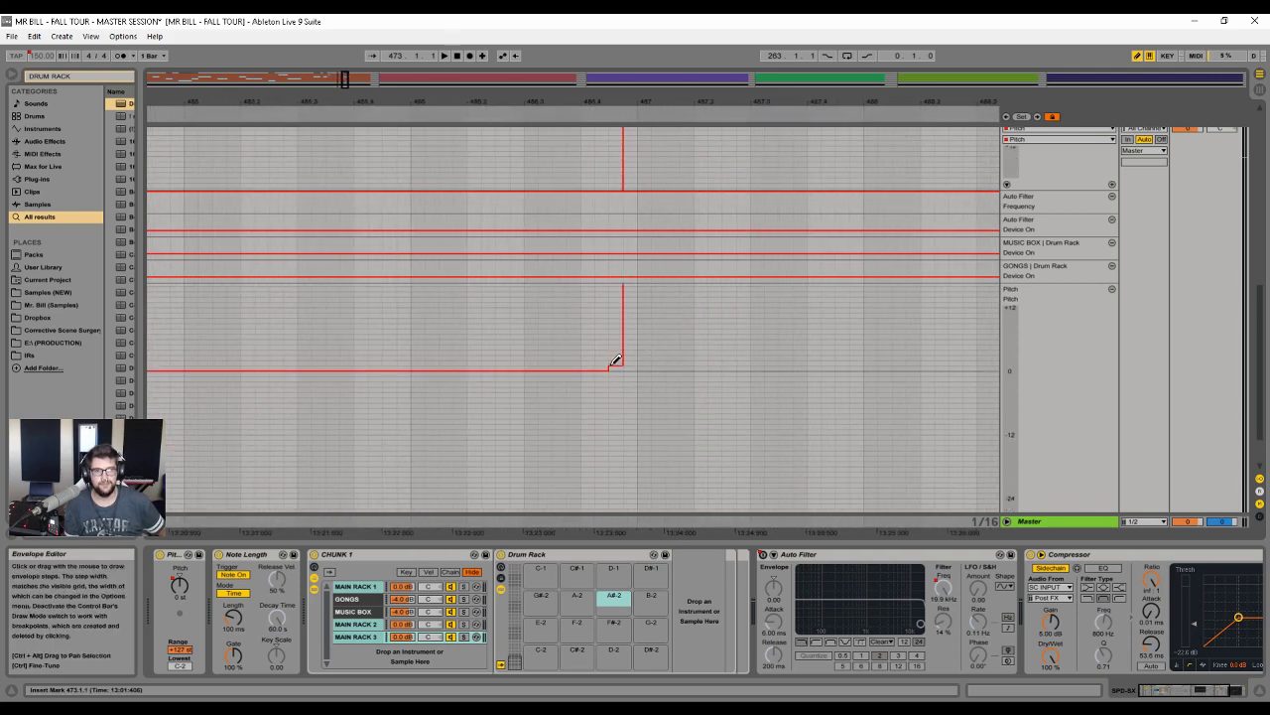
left_click_drag(629, 105, 633, 22)
scroll(586, 385, "up", 2)
scroll(581, 390, "up", 10)
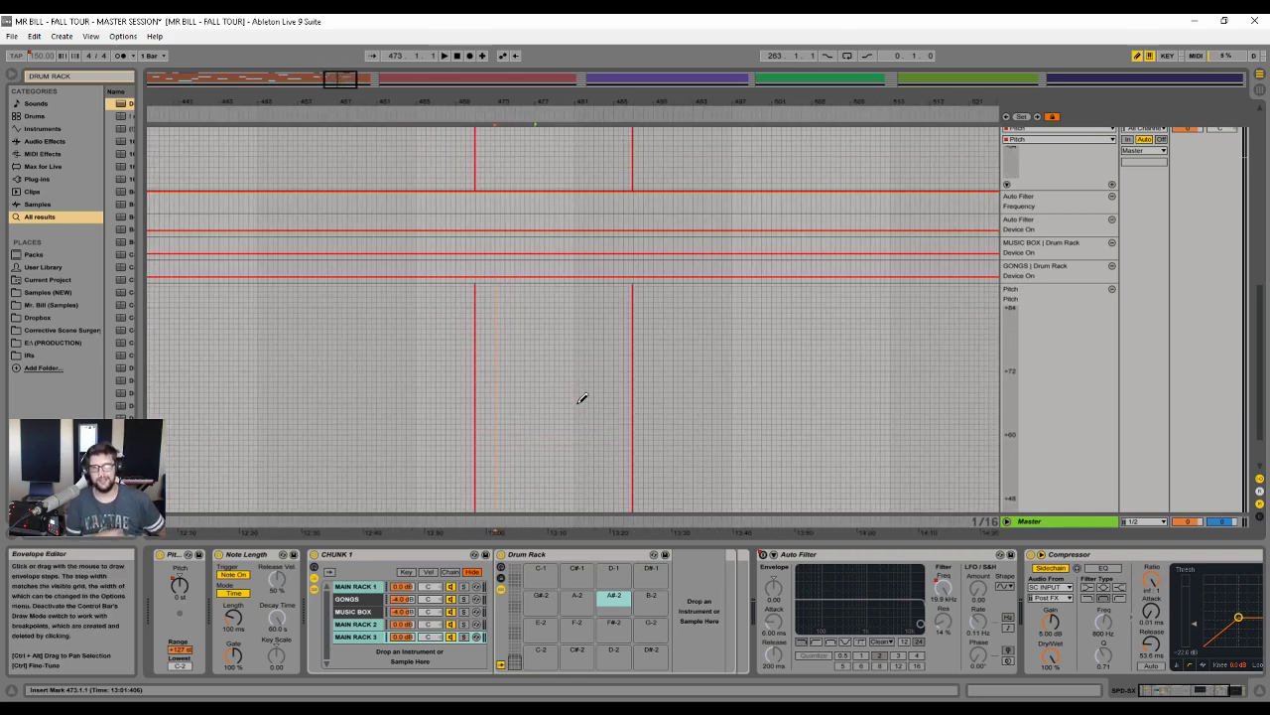
scroll(1070, 332, "up", 2)
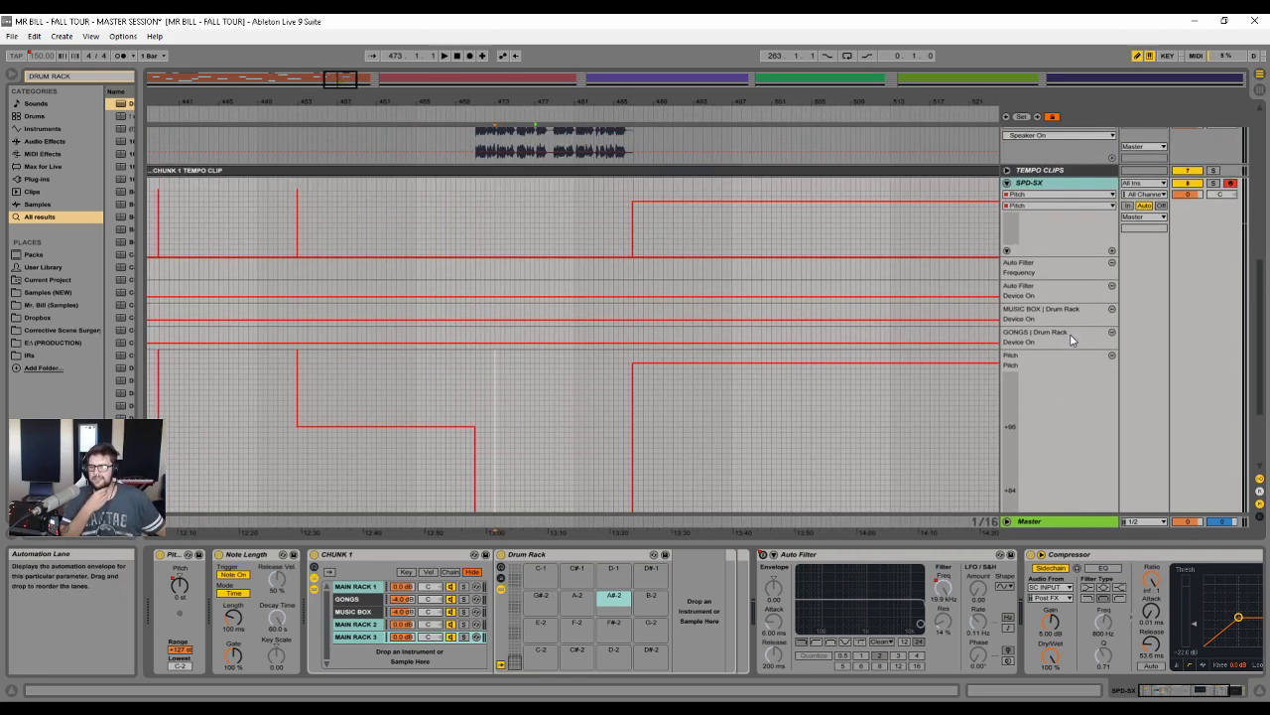
- Check the buffer size in the audio device's hardware setup, close it without changes and place the insert mark at 471.3.2
key("ctrl+comma")
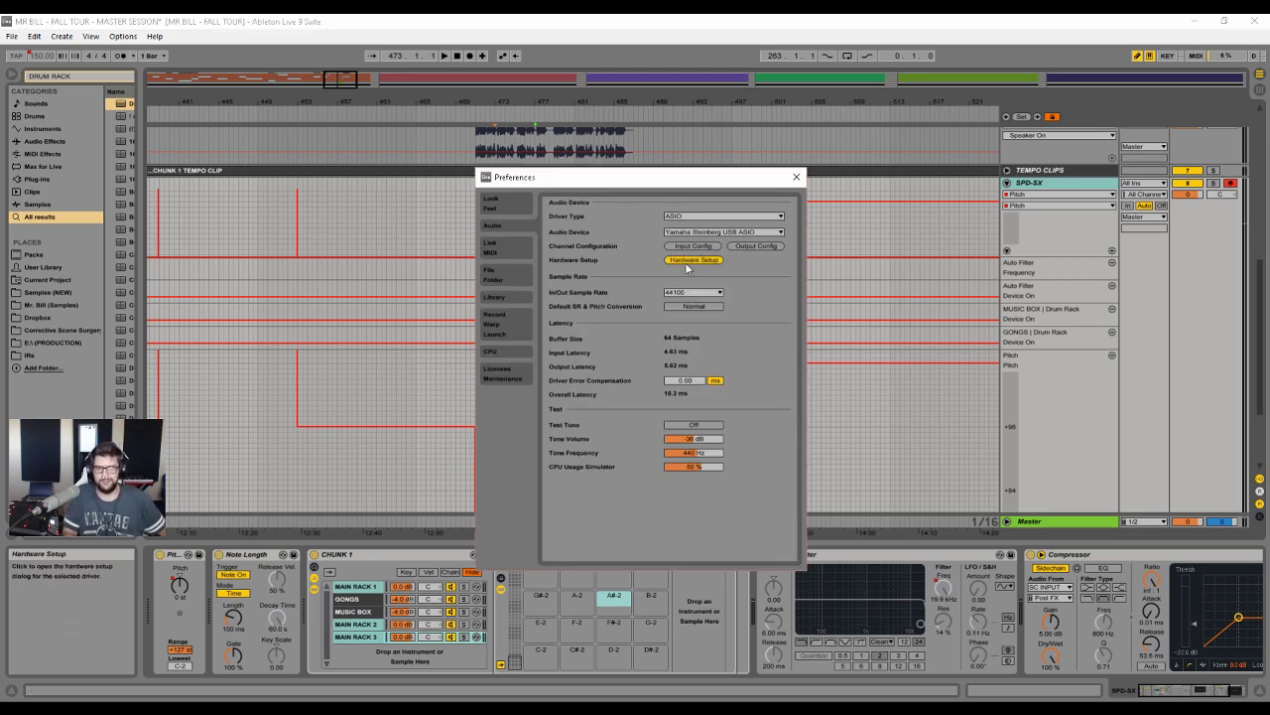
left_click(686, 262)
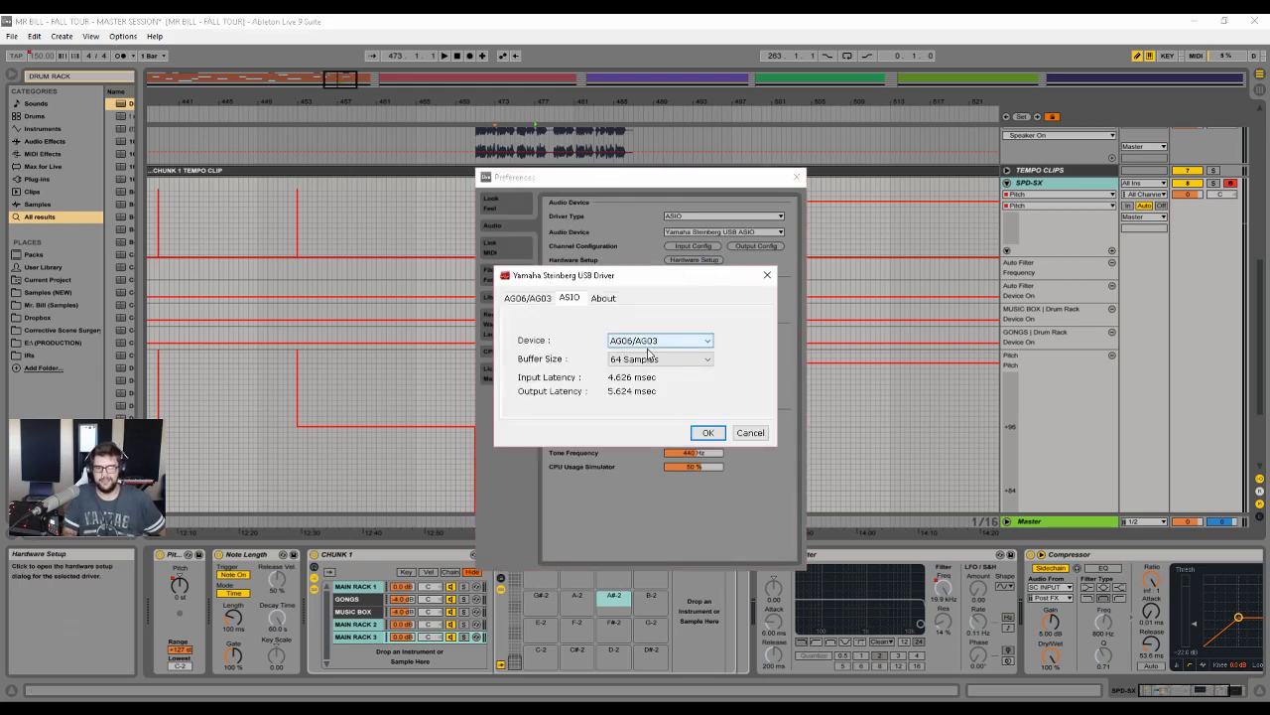
left_click(750, 431)
left_click(796, 177)
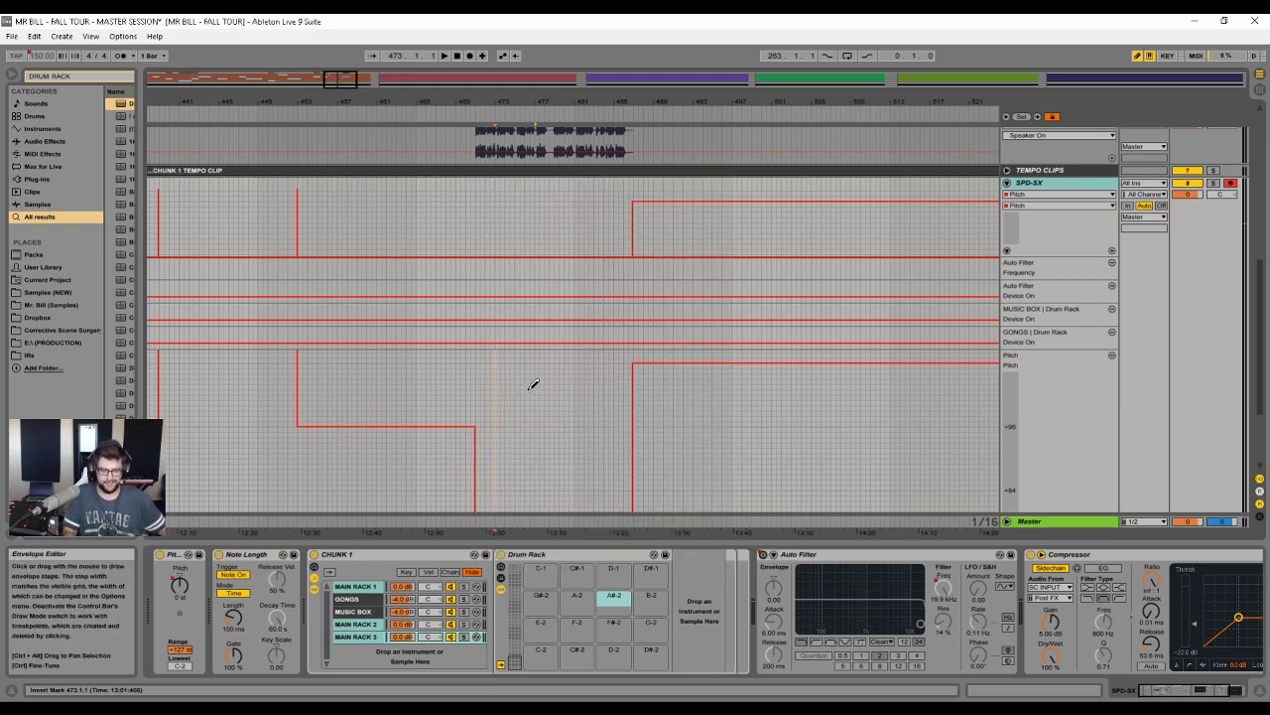
key("b")
left_click(482, 373)
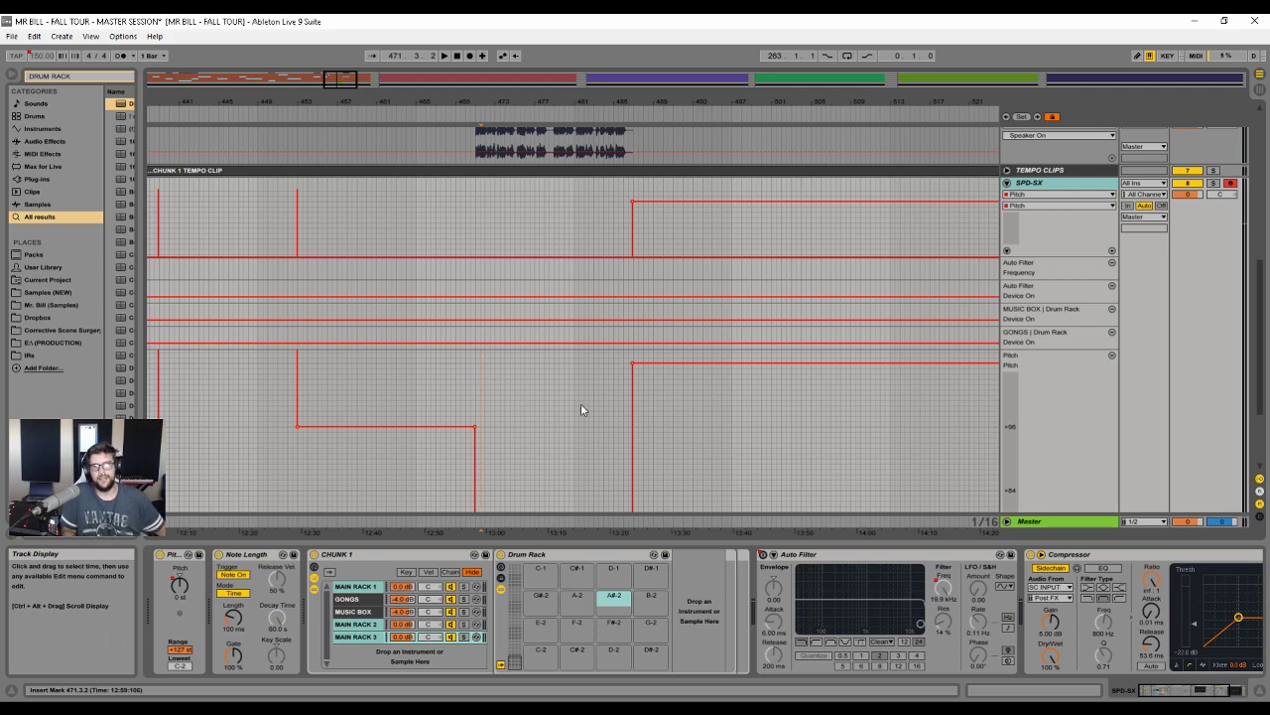
- Redraw the CHUNK 1 Chain Selector automation on SPD-SX so its jumps fall slightly ahead of bars 471 and 487 on the 1/16 grid
scroll(569, 136, "up", 3)
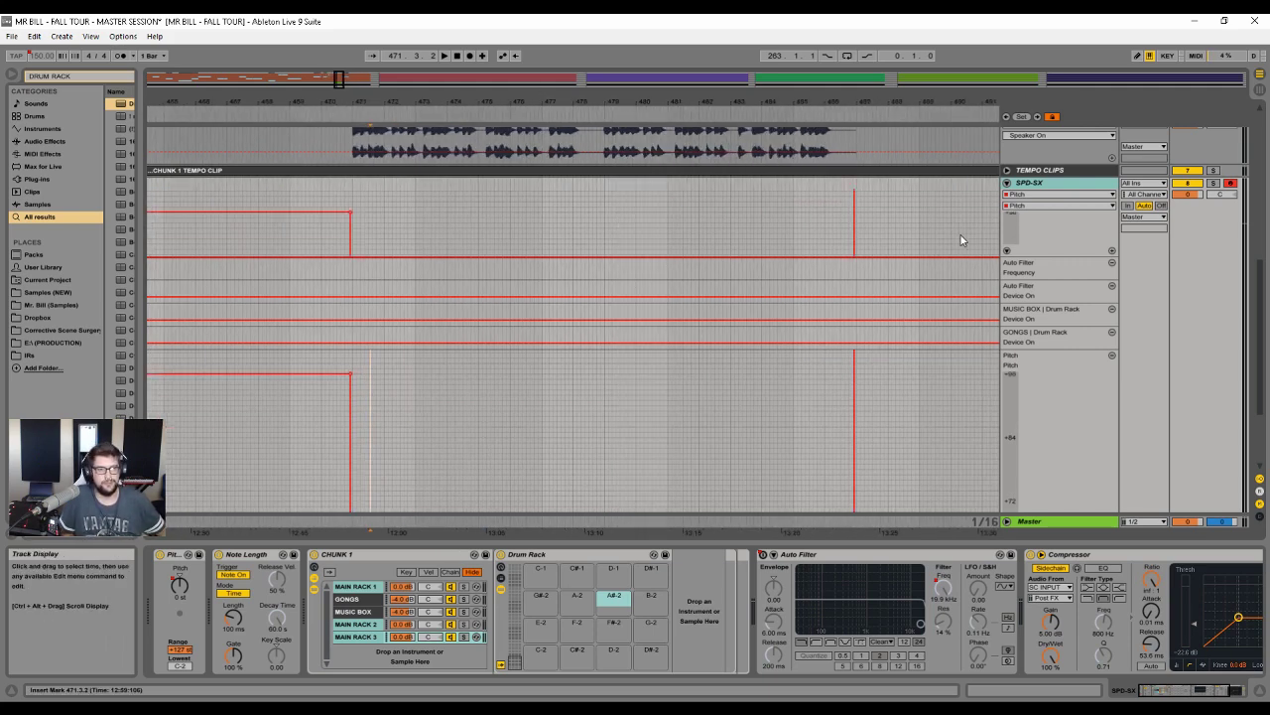
left_click(1040, 184)
left_click(451, 572)
left_click(507, 569)
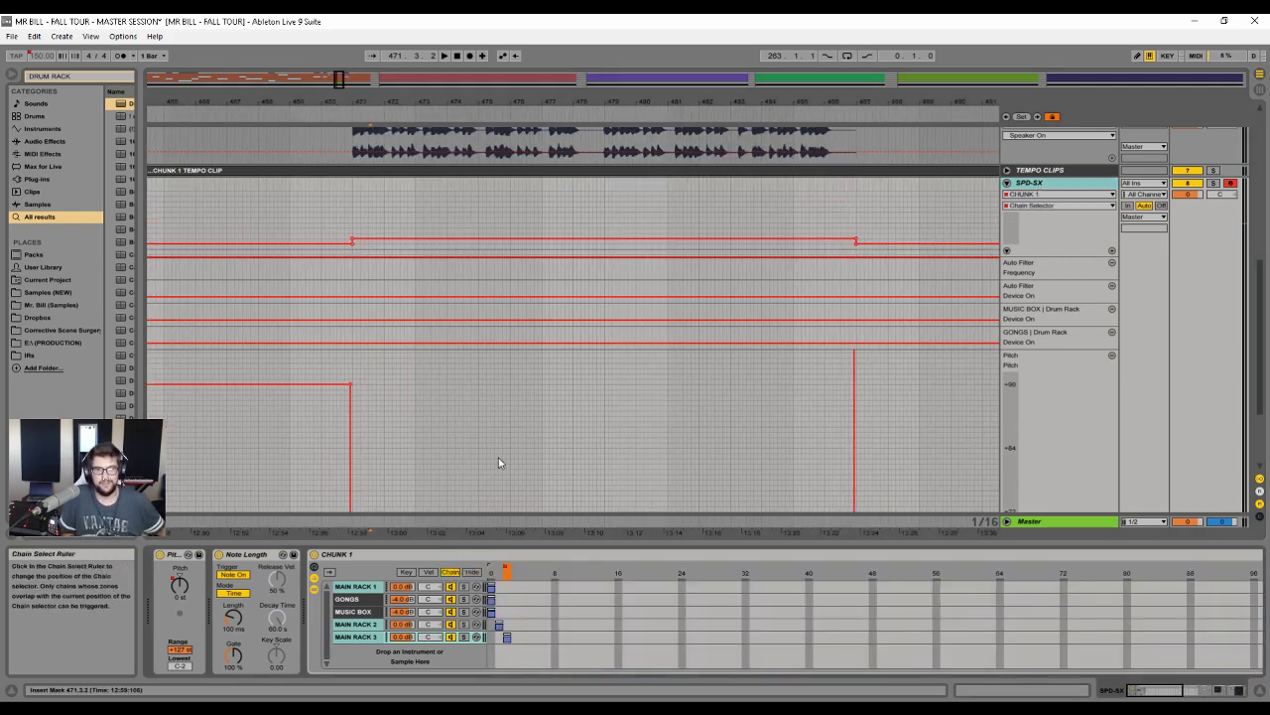
key("ctrl+b")
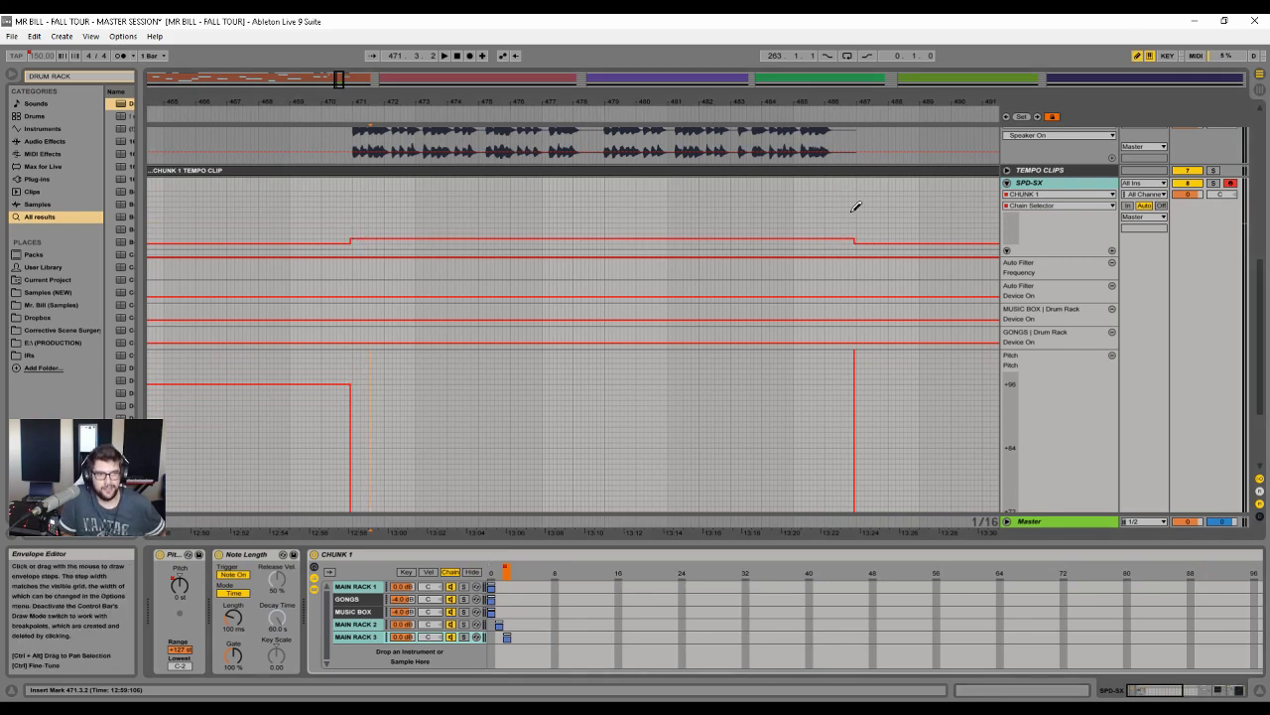
key("ctrl+b")
scroll(345, 205, "up", 5)
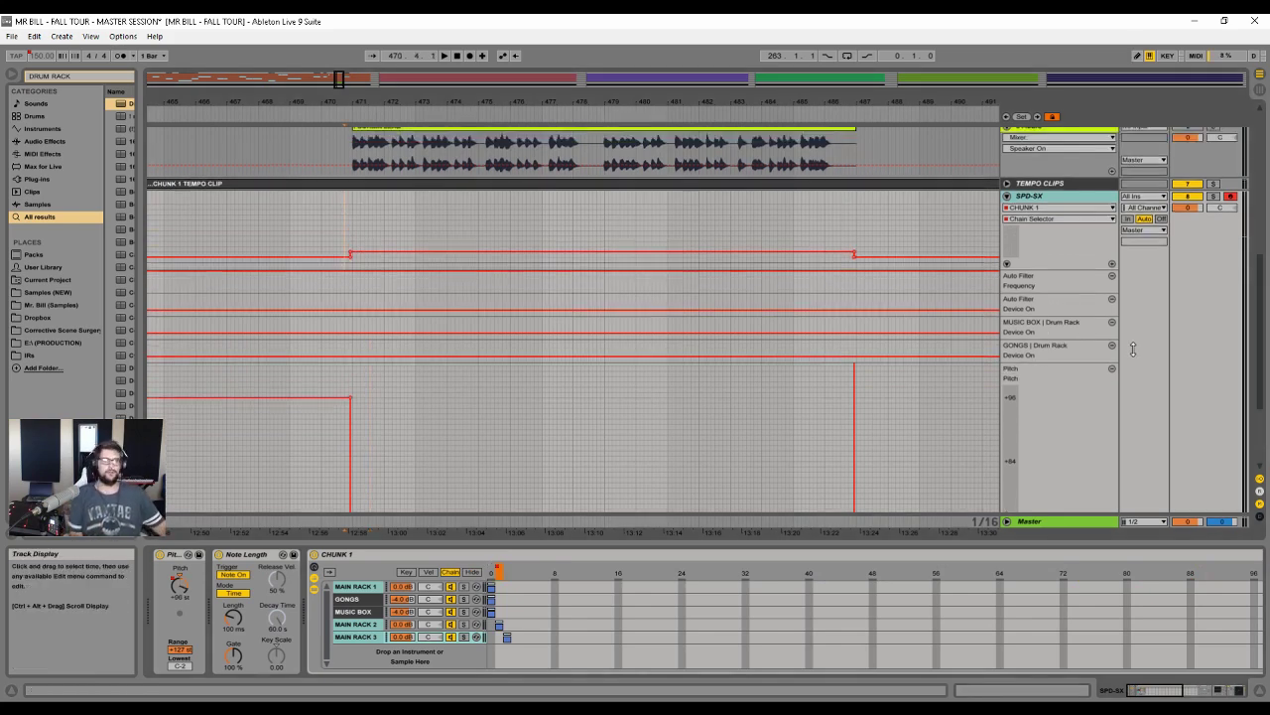
- Select the FUCHSIA LEAD clip and solo the 6 Audio track to audition it
left_click_drag(464, 102, 514, 287)
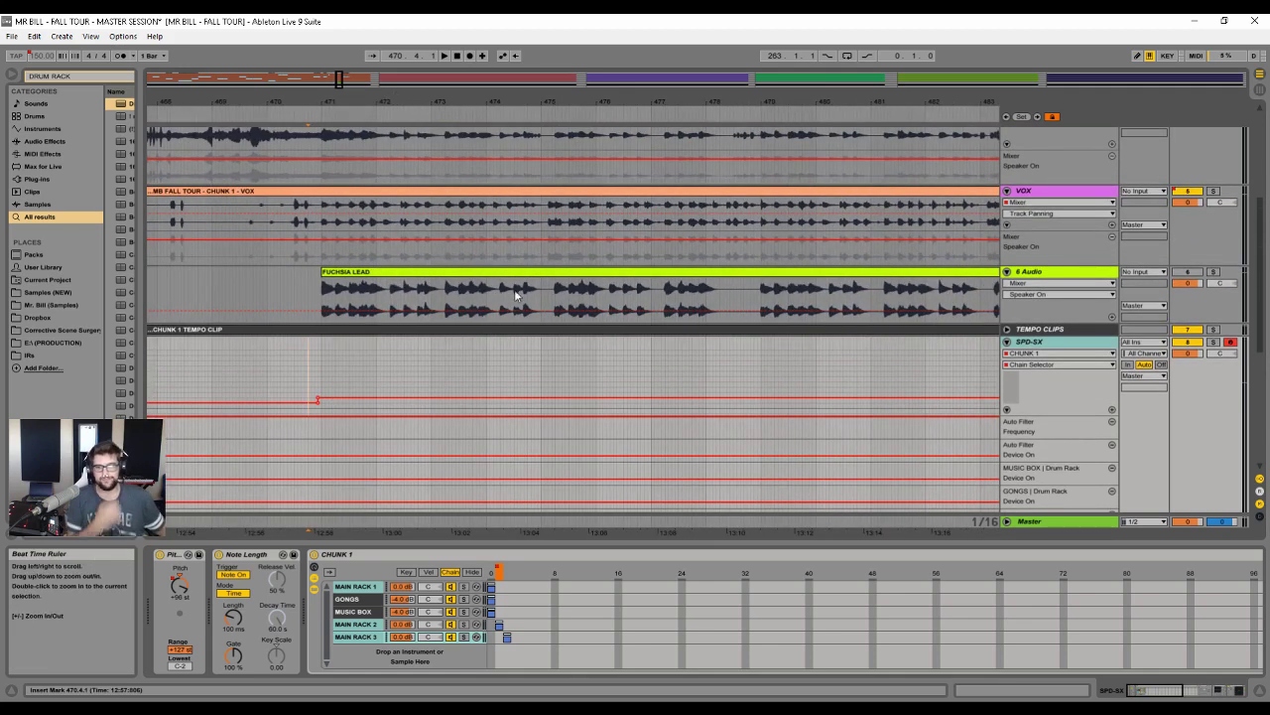
left_click(478, 272)
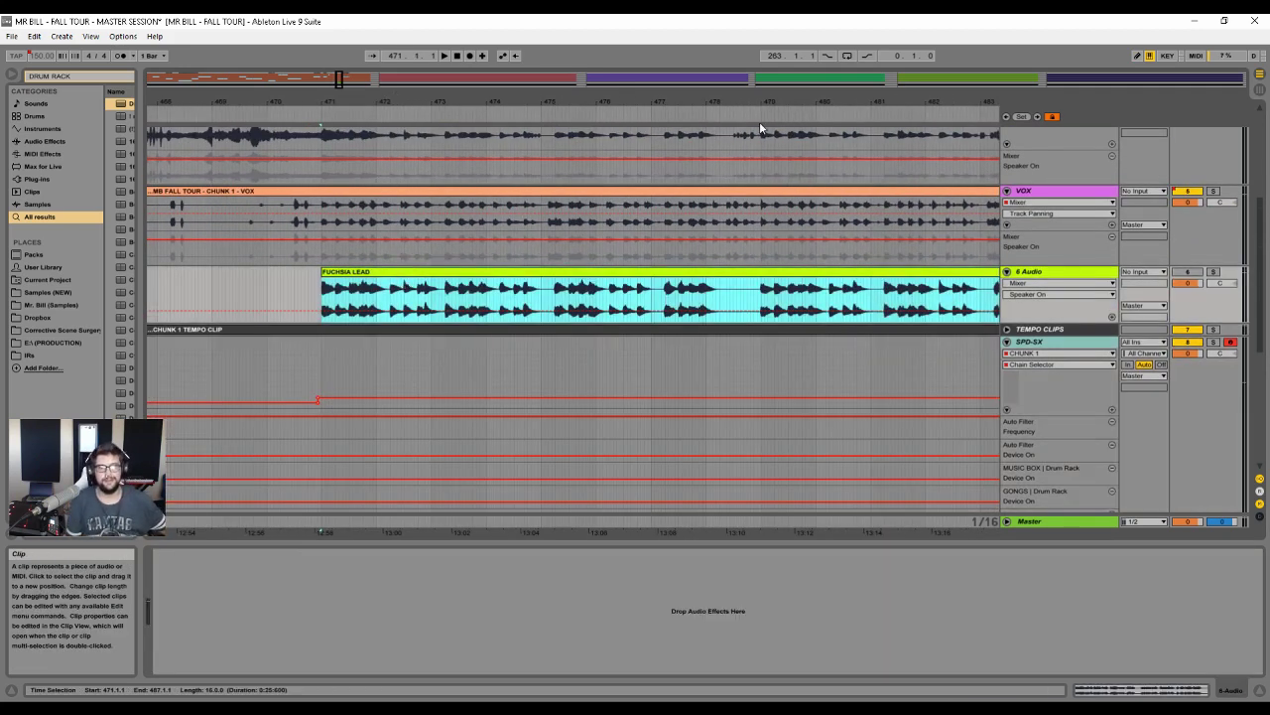
left_click(759, 120)
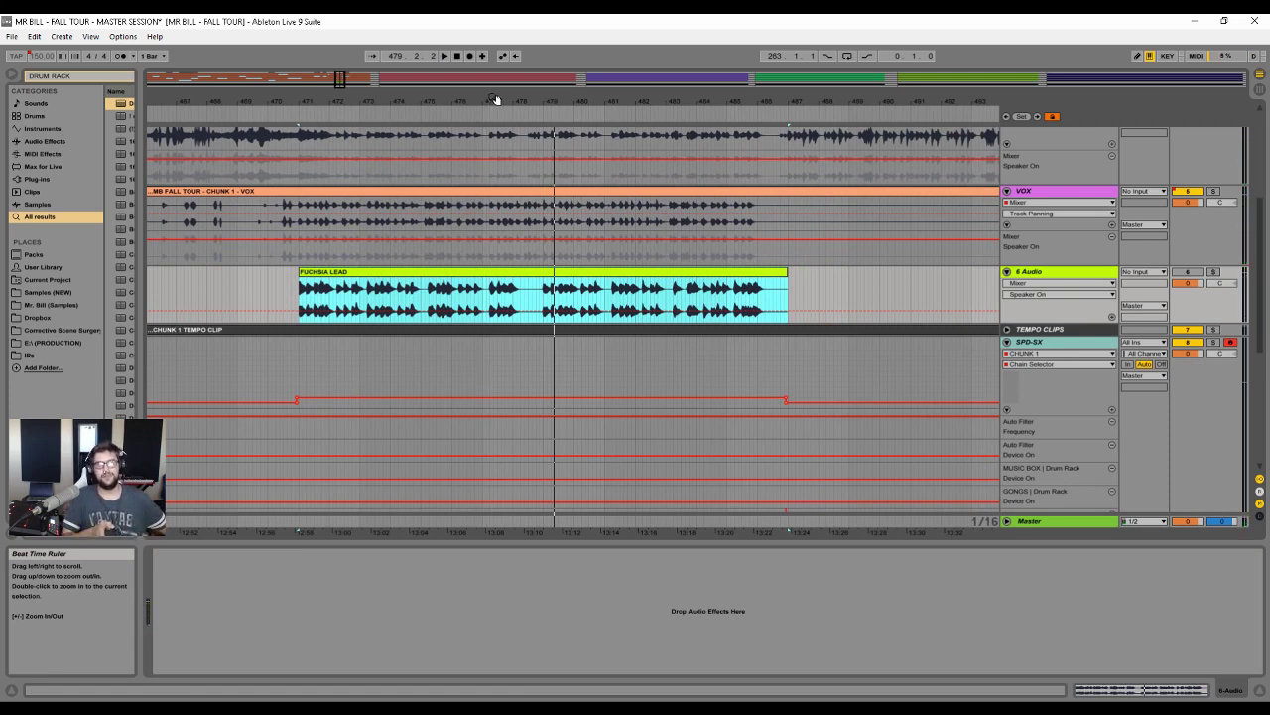
left_click(1214, 272)
scroll(485, 253, "up", 2)
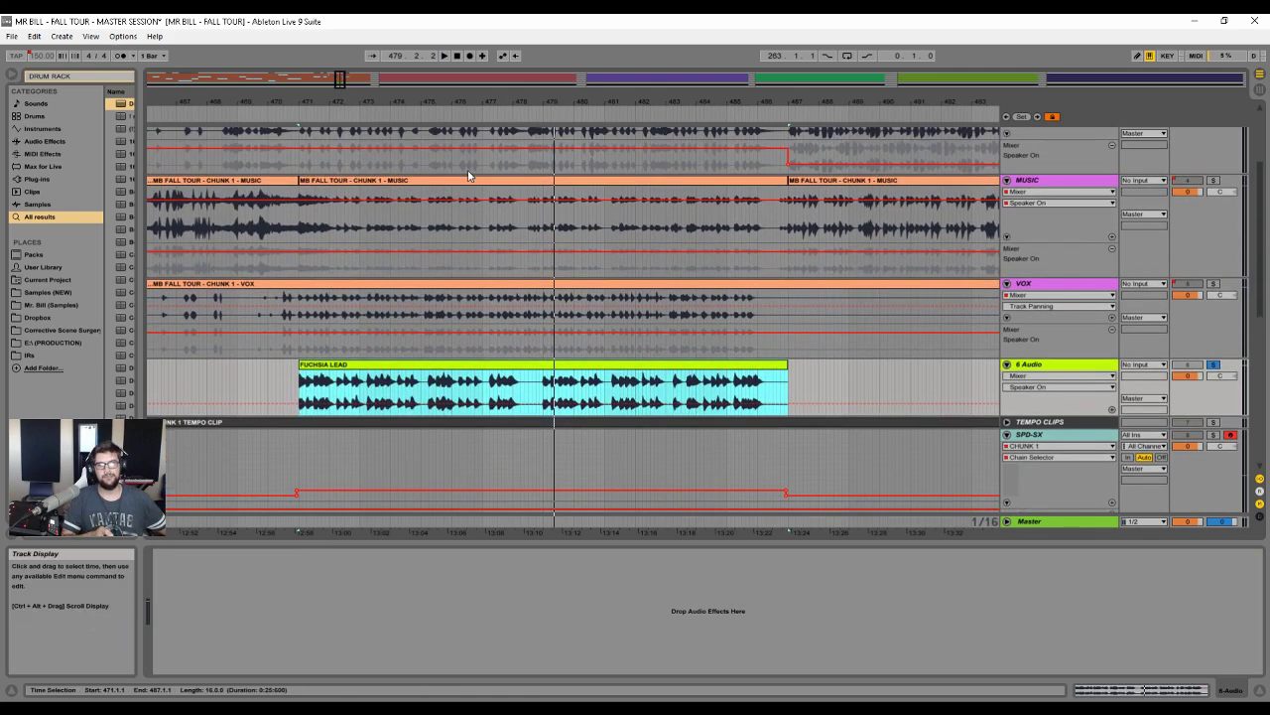
- Audition the MUSIC track's clip from bar 471, first soloed and again with the solo off
left_click(468, 180)
left_click(1213, 182)
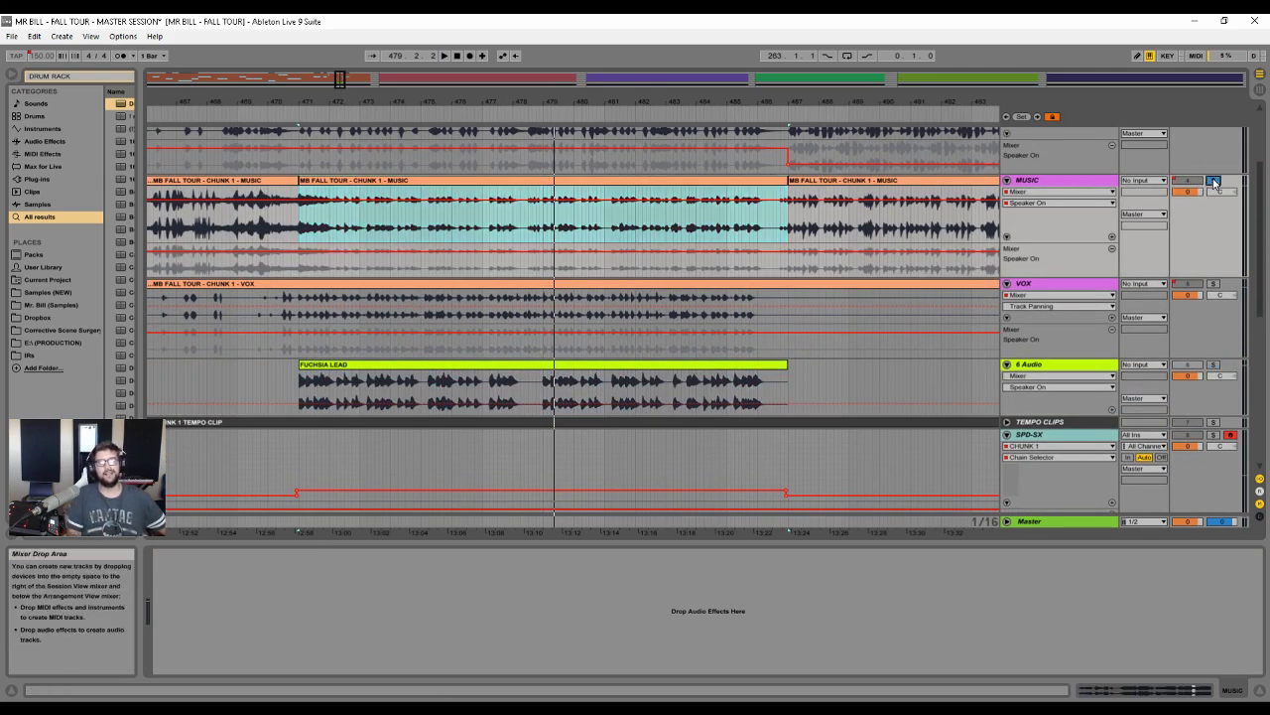
key("space")
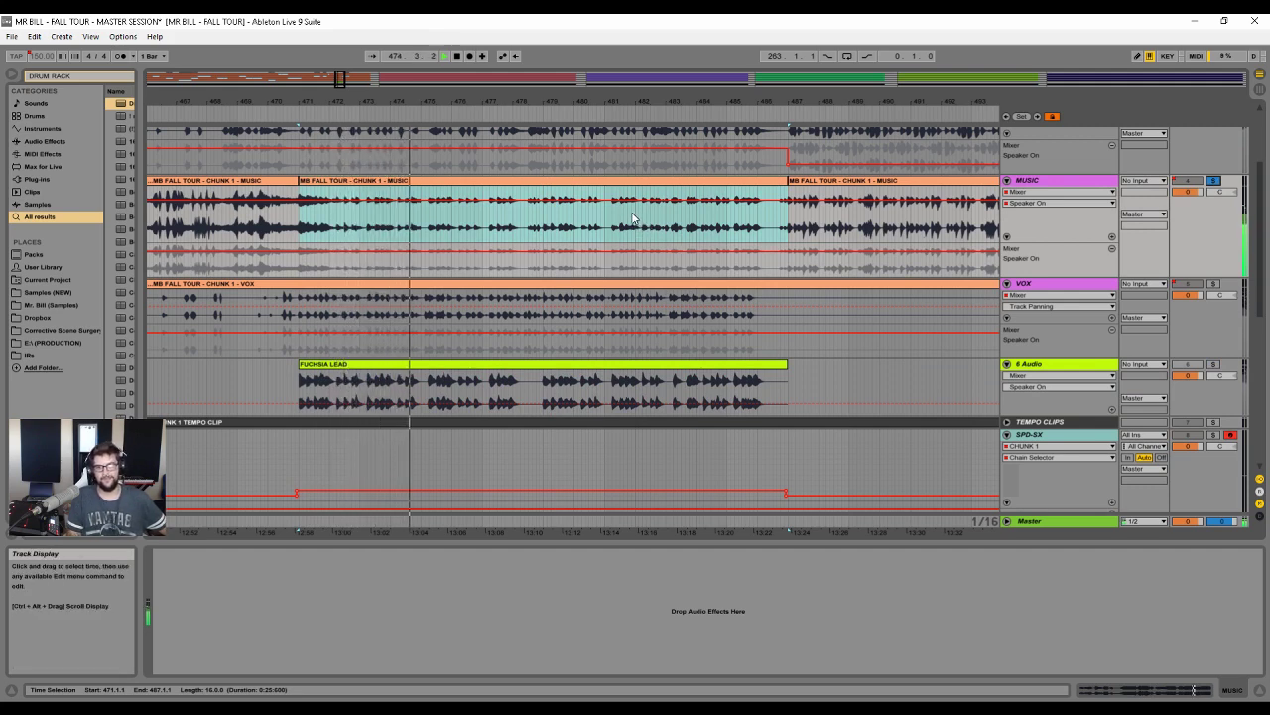
left_click(501, 224)
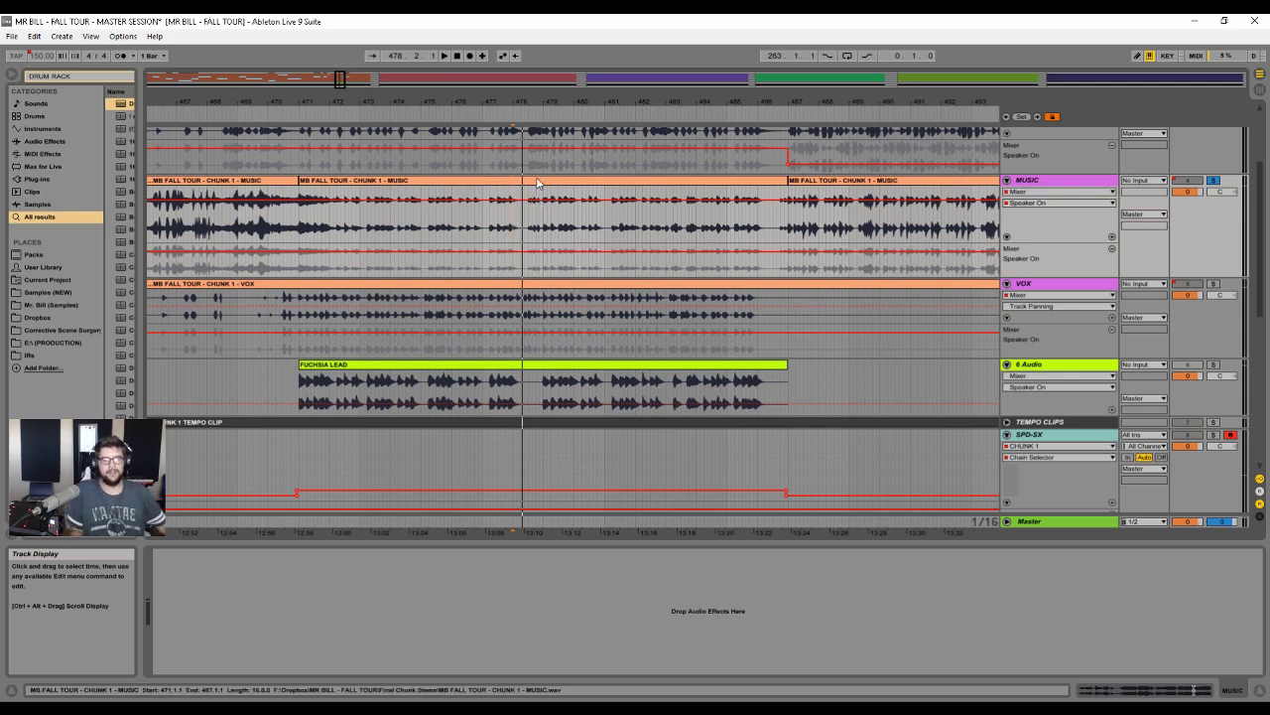
left_click(352, 178)
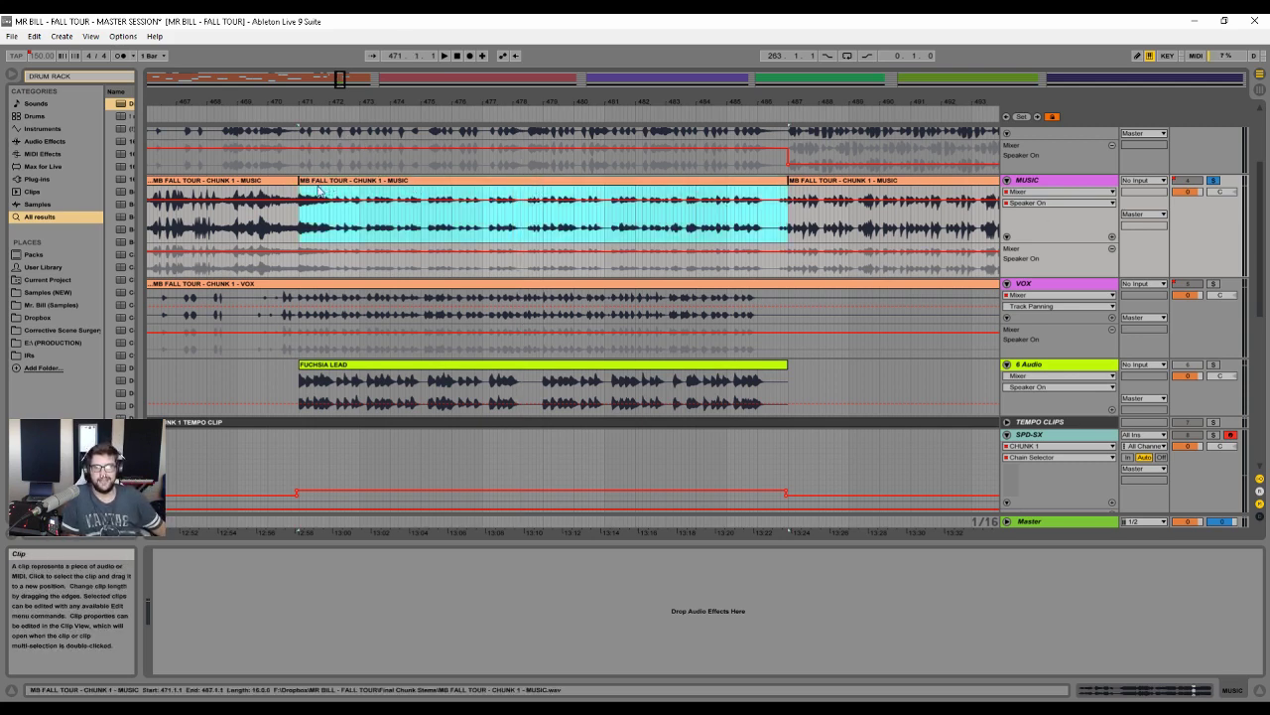
key("space")
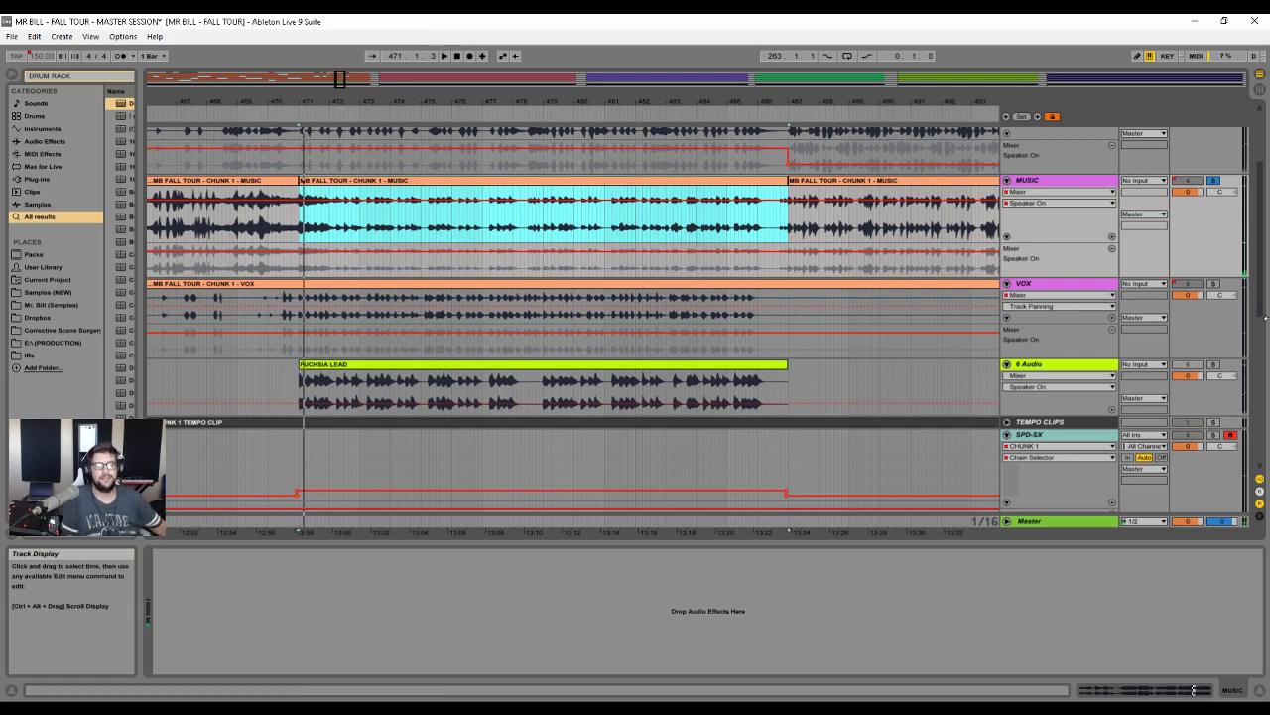
left_click(1214, 181)
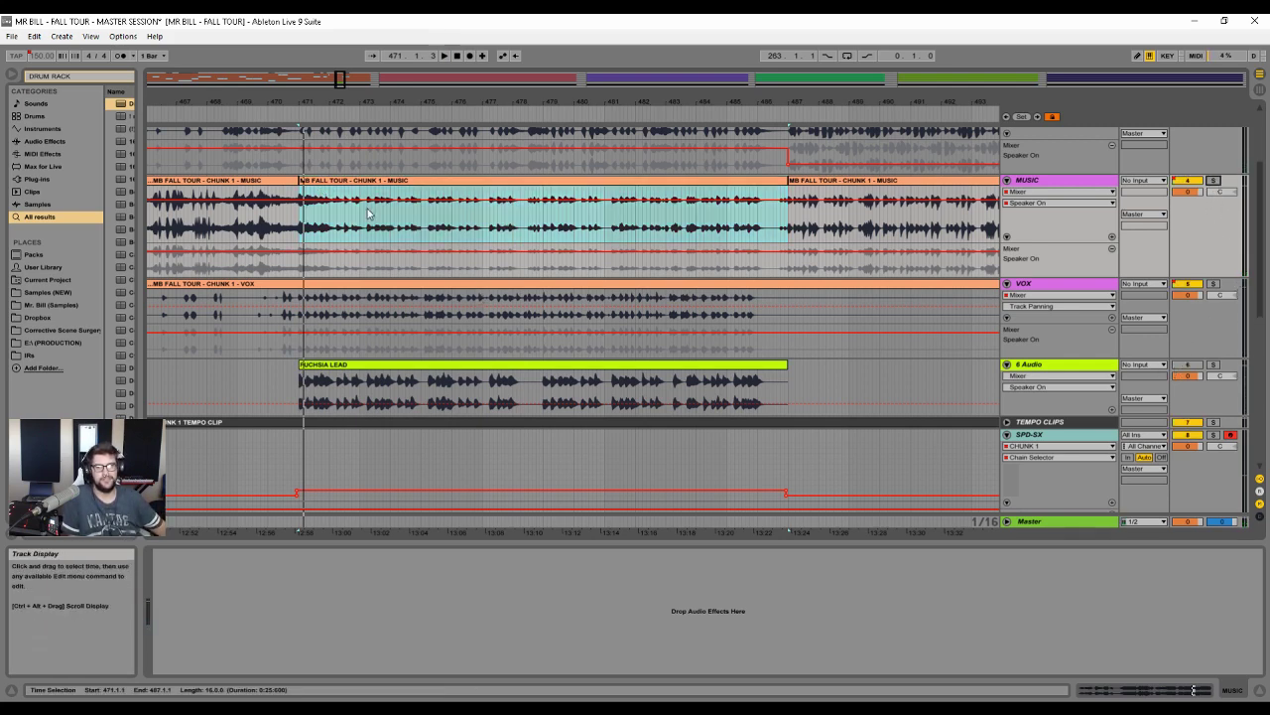
left_click(347, 186)
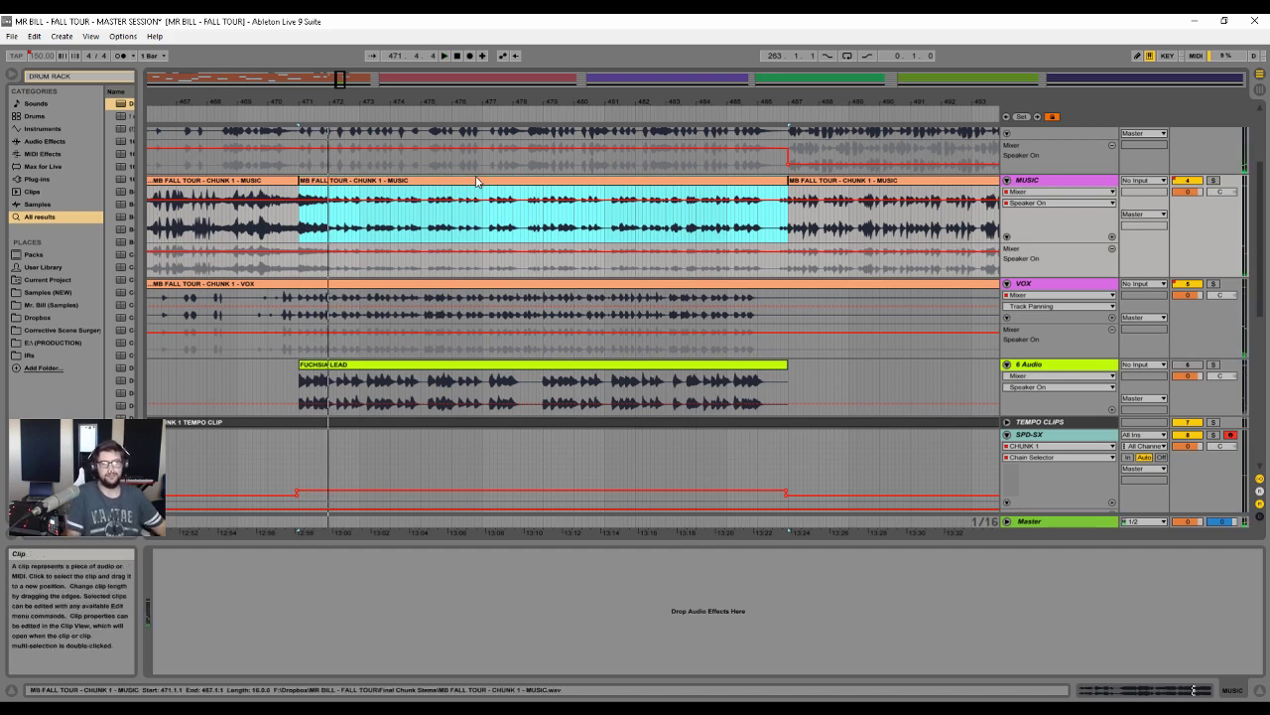
- Set the FUCHSIA LEAD clip's gain to -3 dB
double_click(379, 365)
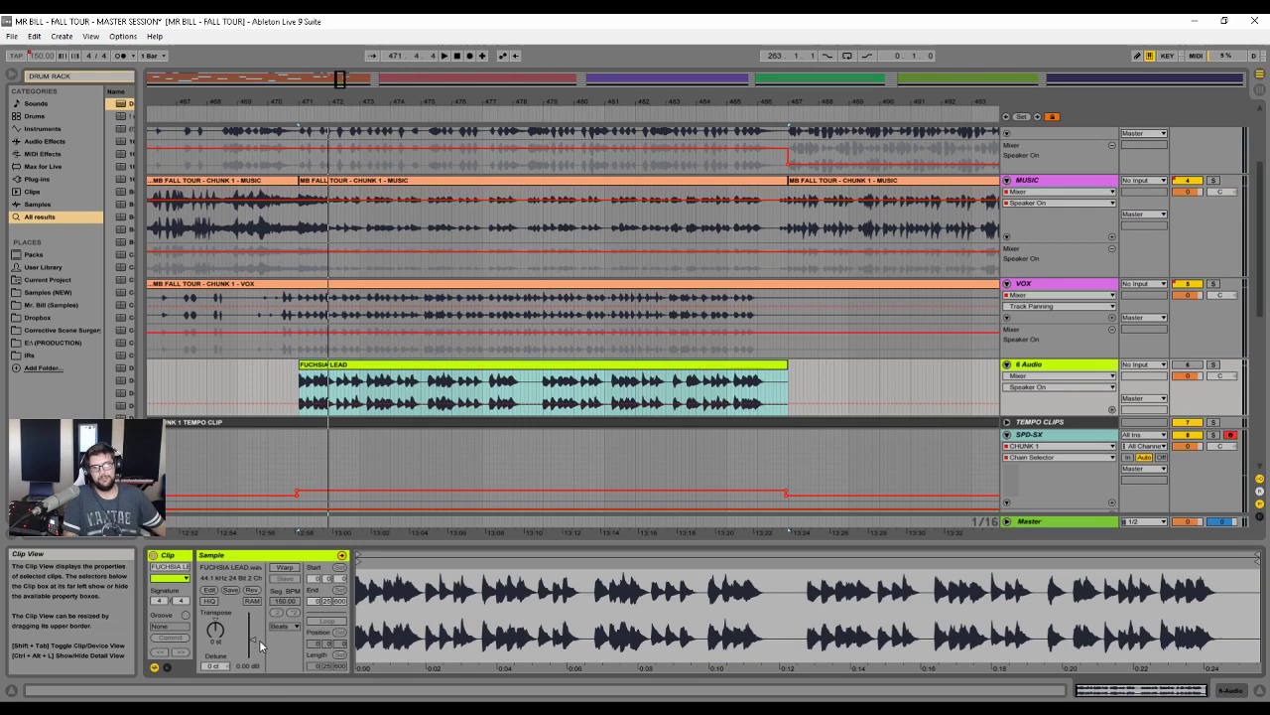
left_click(367, 374)
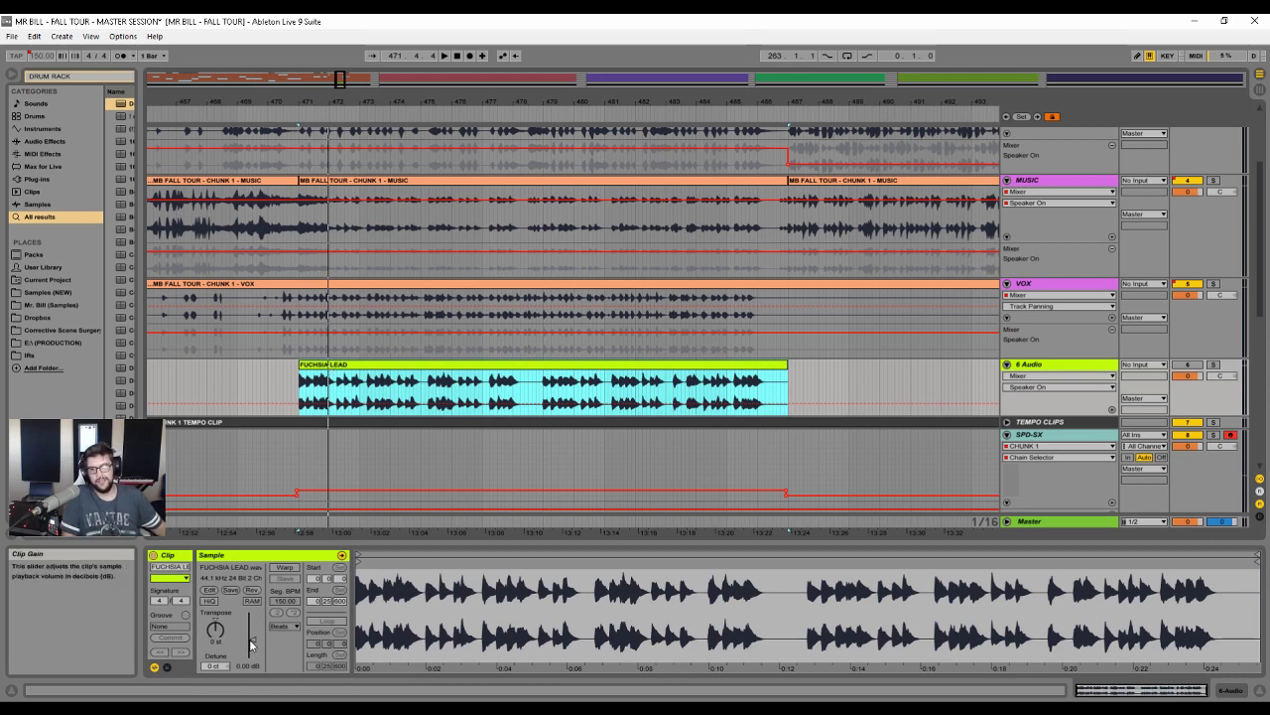
left_click_drag(251, 638, 251, 644)
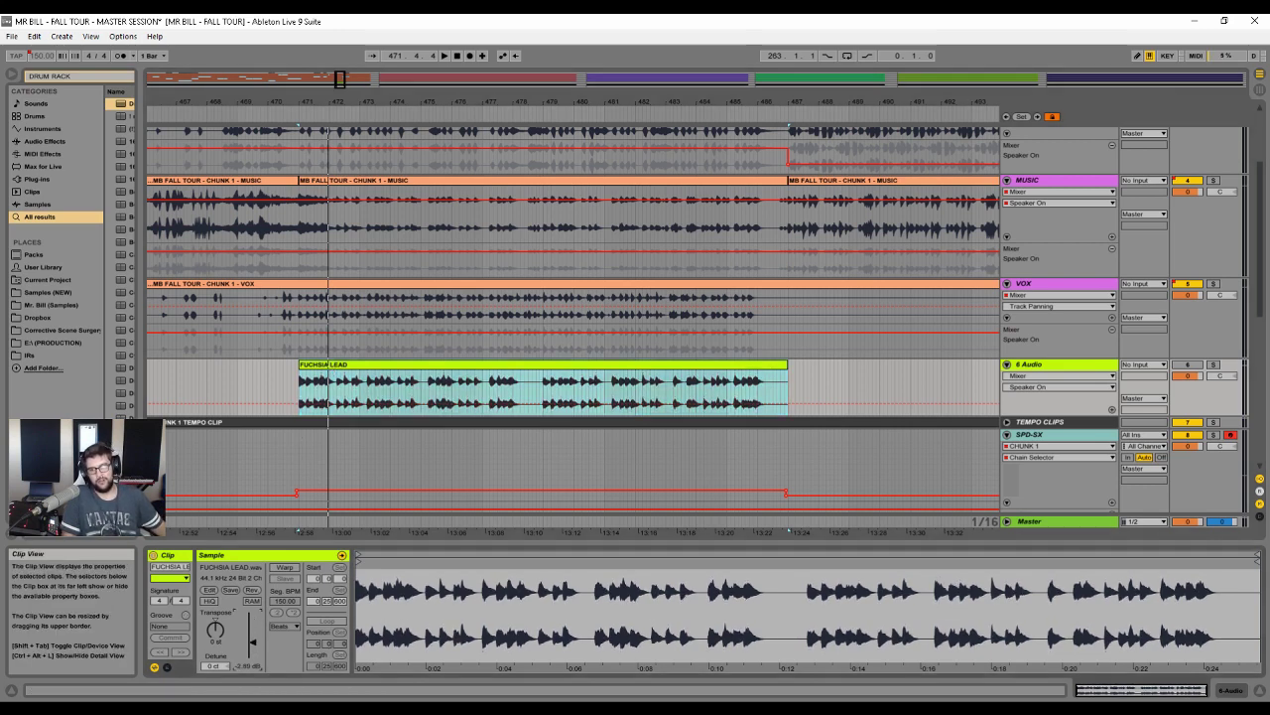
type("-")
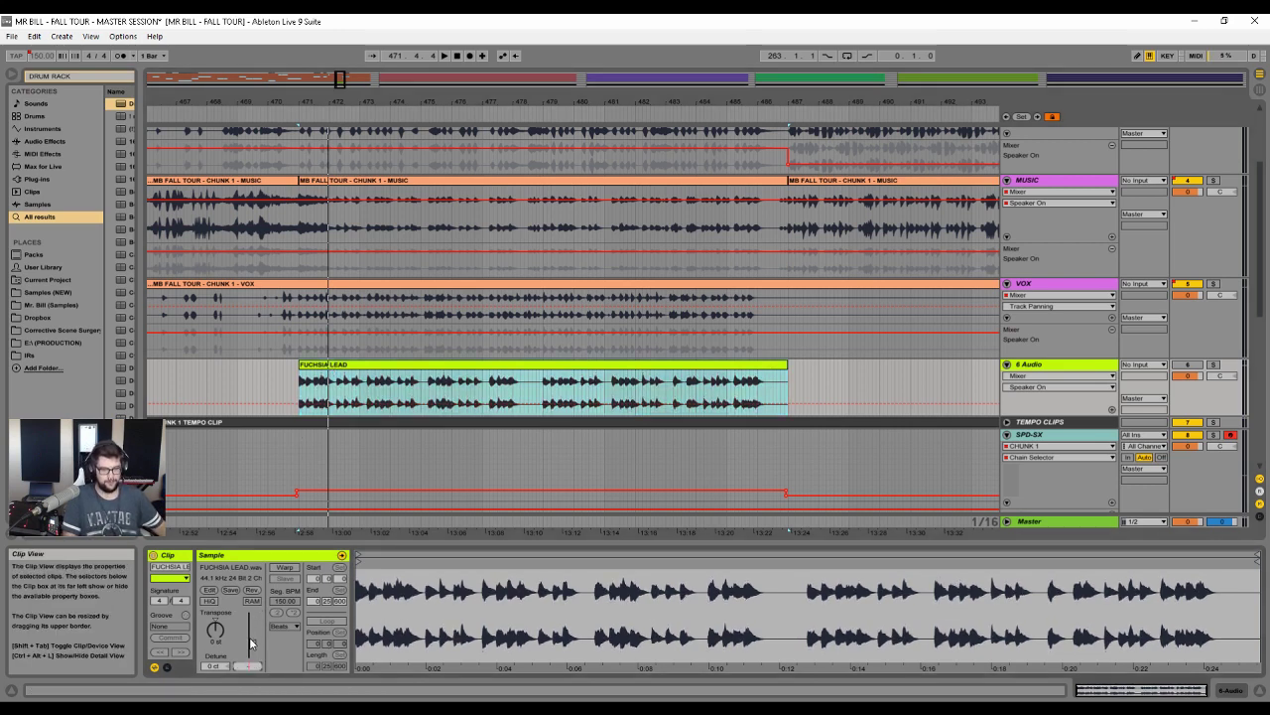
type("3")
key("Return")
- Deactivate the MUSIC clip between bars 471 and 487 and play the section without it
left_click(516, 181)
key("0")
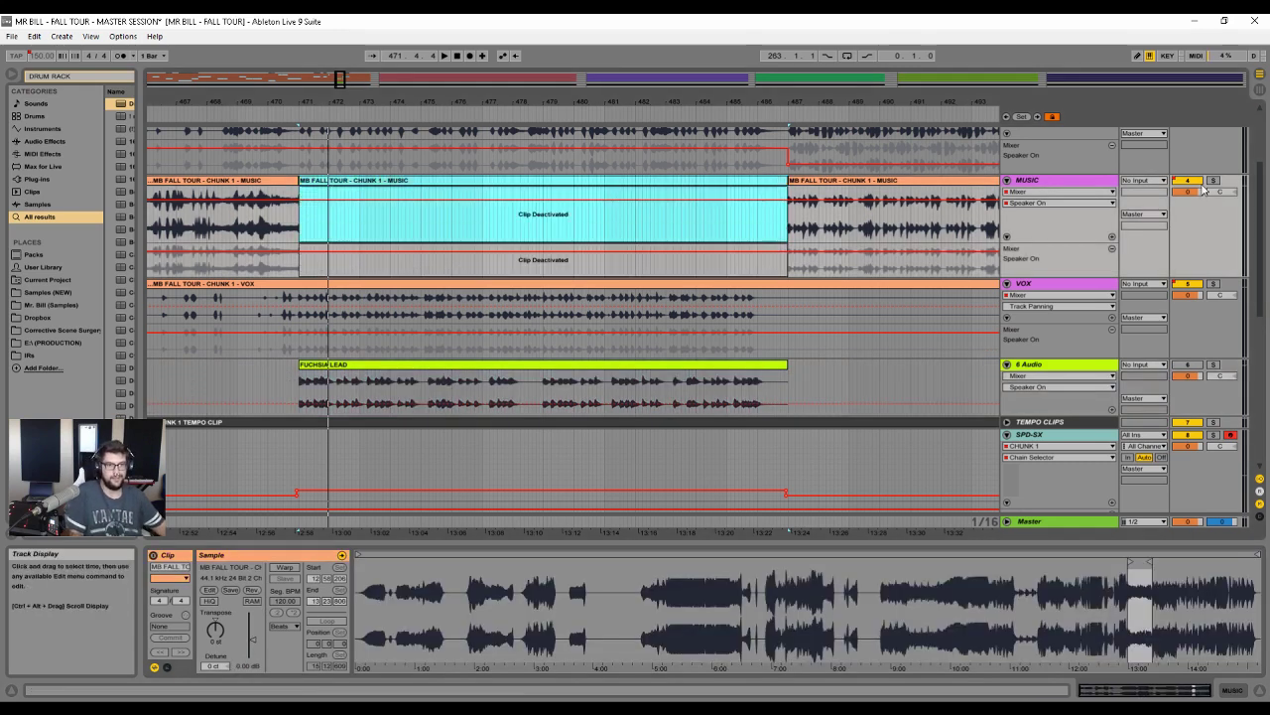
double_click(1214, 180)
key("space")
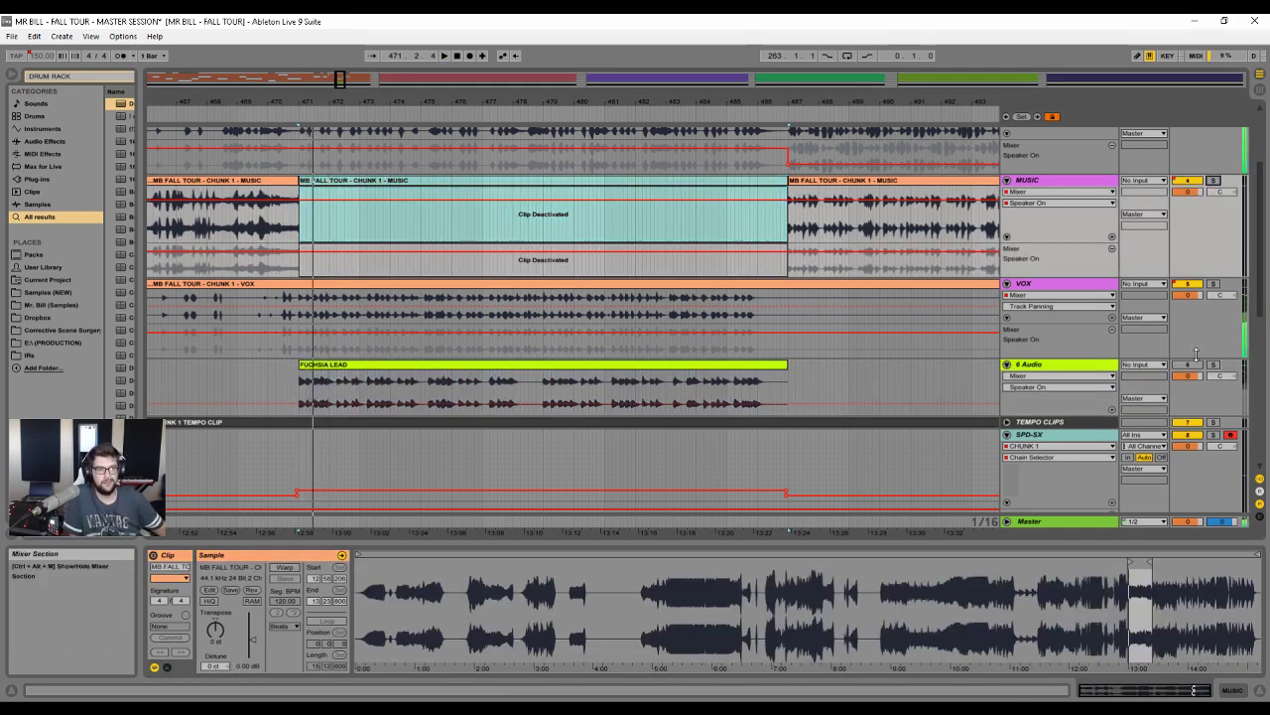
- Activate the 6 Audio track, reset the FUCHSIA LEAD clip's gain to 0 dB and audition it in the mix
left_click(536, 365)
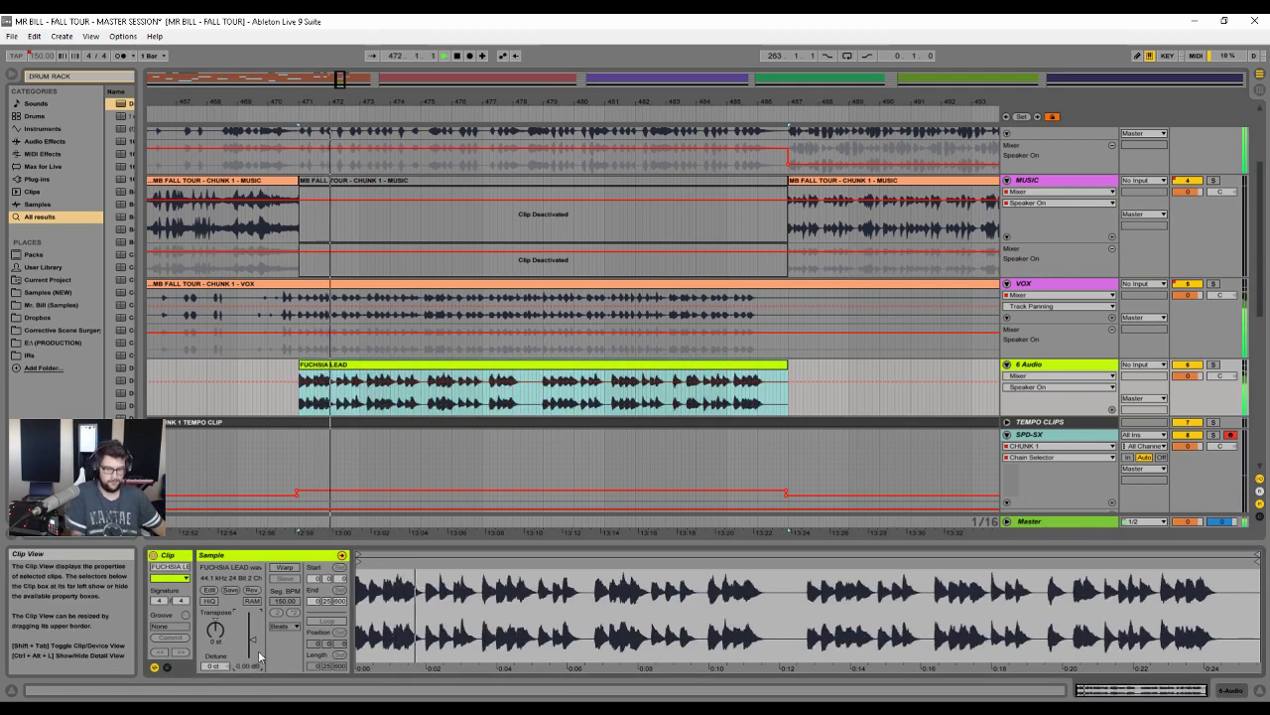
mouse_move(321, 102)
left_mouse_down()
mouse_move(319, 189)
mouse_move(353, 184)
left_mouse_up()
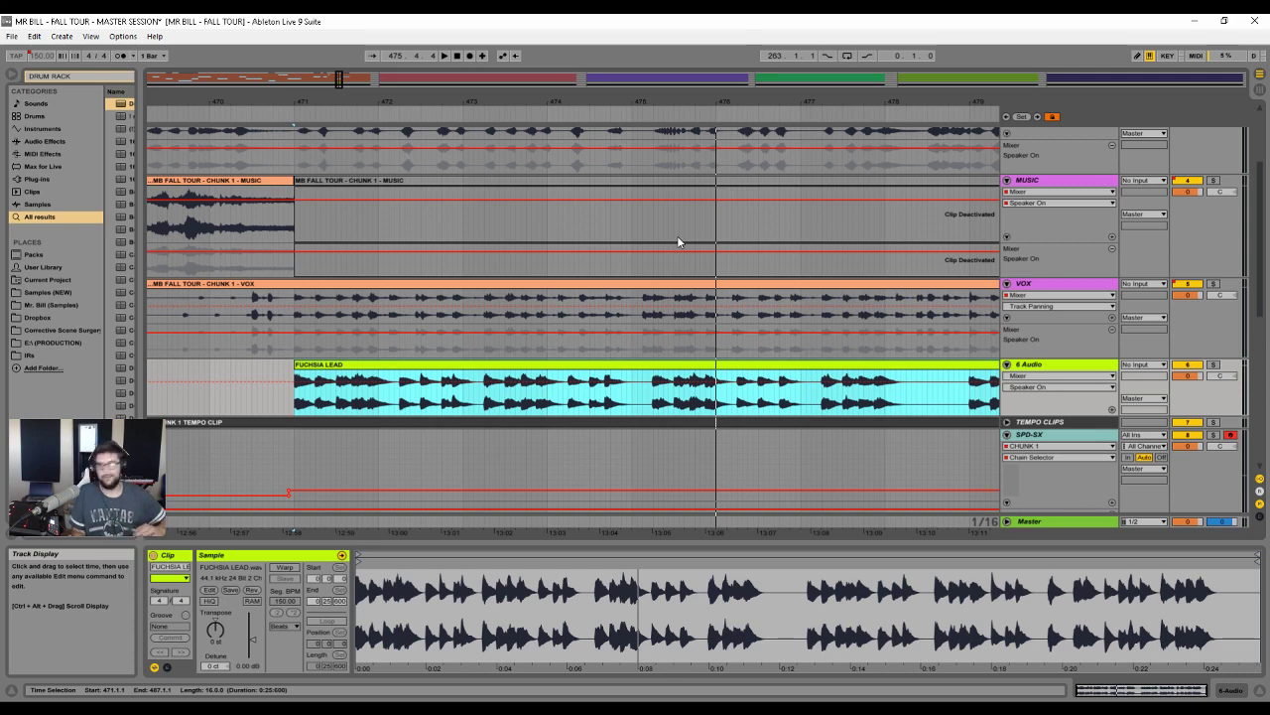
left_click_drag(311, 104, 382, 104)
- Solo the 6 Audio track and play the start of the FUCHSIA LEAD clip from bar 471
left_click(383, 402)
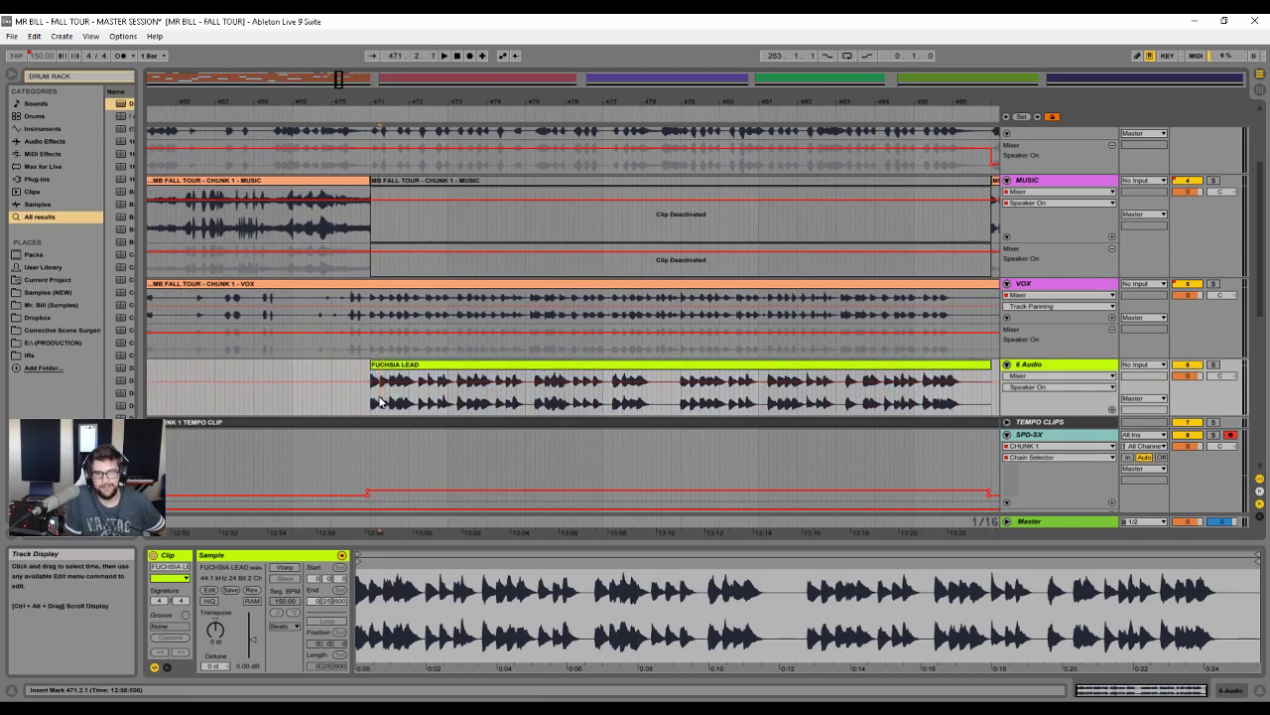
left_click(1214, 366)
left_click(382, 366)
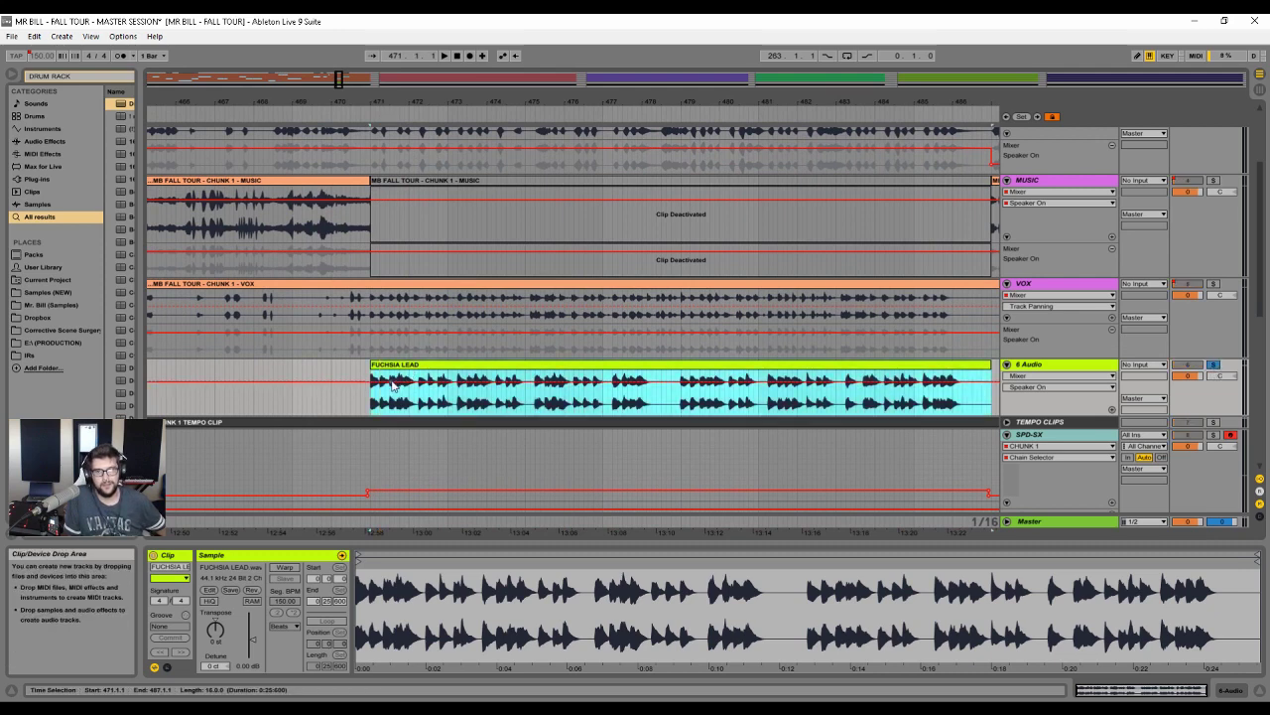
key("space")
key("space")
- Split the FUCHSIA LEAD clip at each note onset in bar 471, from 471.2.1 through 471.4.3
left_click(380, 397)
key("ctrl+e")
key("space")
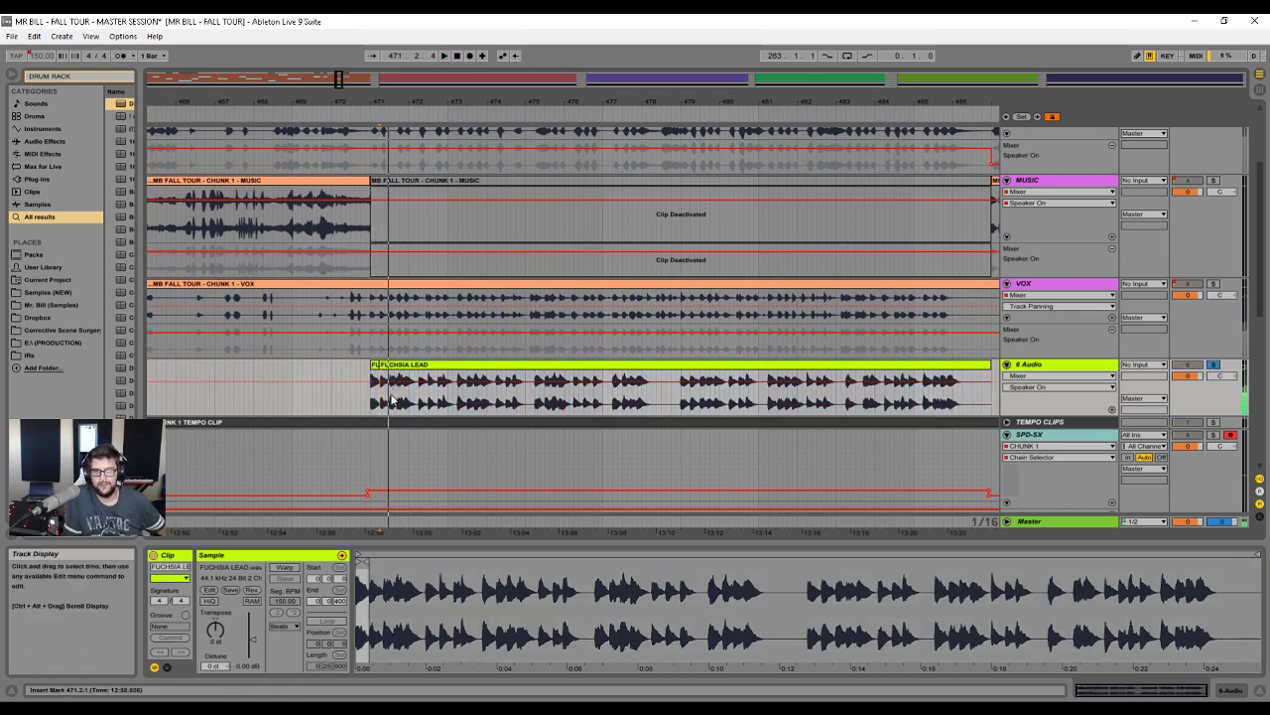
key("space")
left_click(391, 399)
key("ctrl+e")
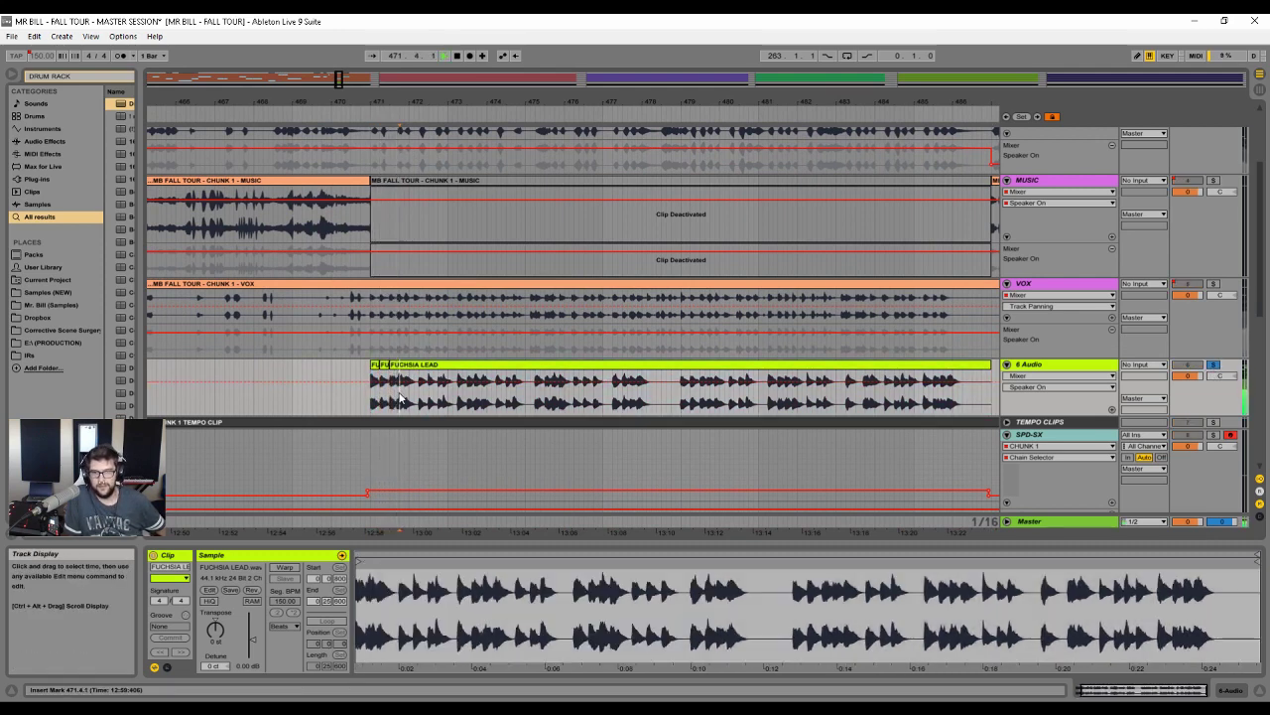
left_click(398, 399)
key("ctrl+e")
left_click(406, 395)
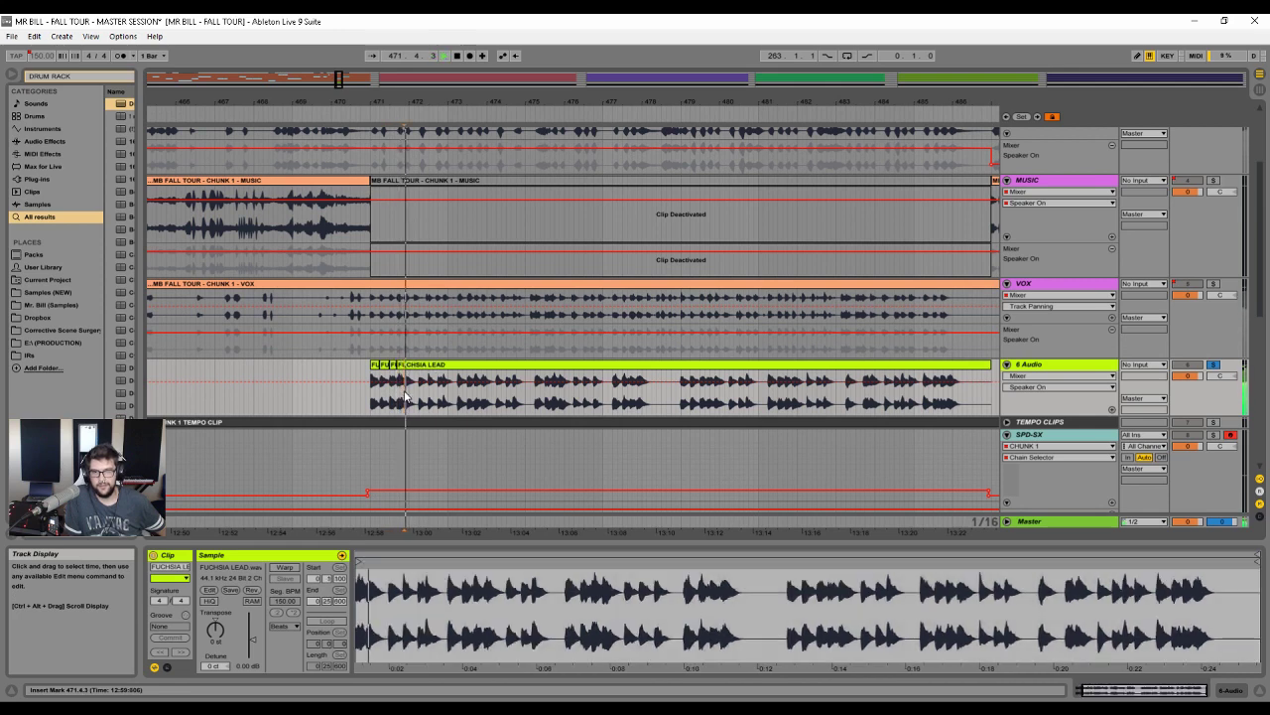
key("ctrl+e")
key("space")
- Split the FUCHSIA LEAD clip at the note onsets in bar 472, including 472.2.1 and 472.4.1, playing it between cuts
left_click(419, 395)
key("ctrl+e")
key("space")
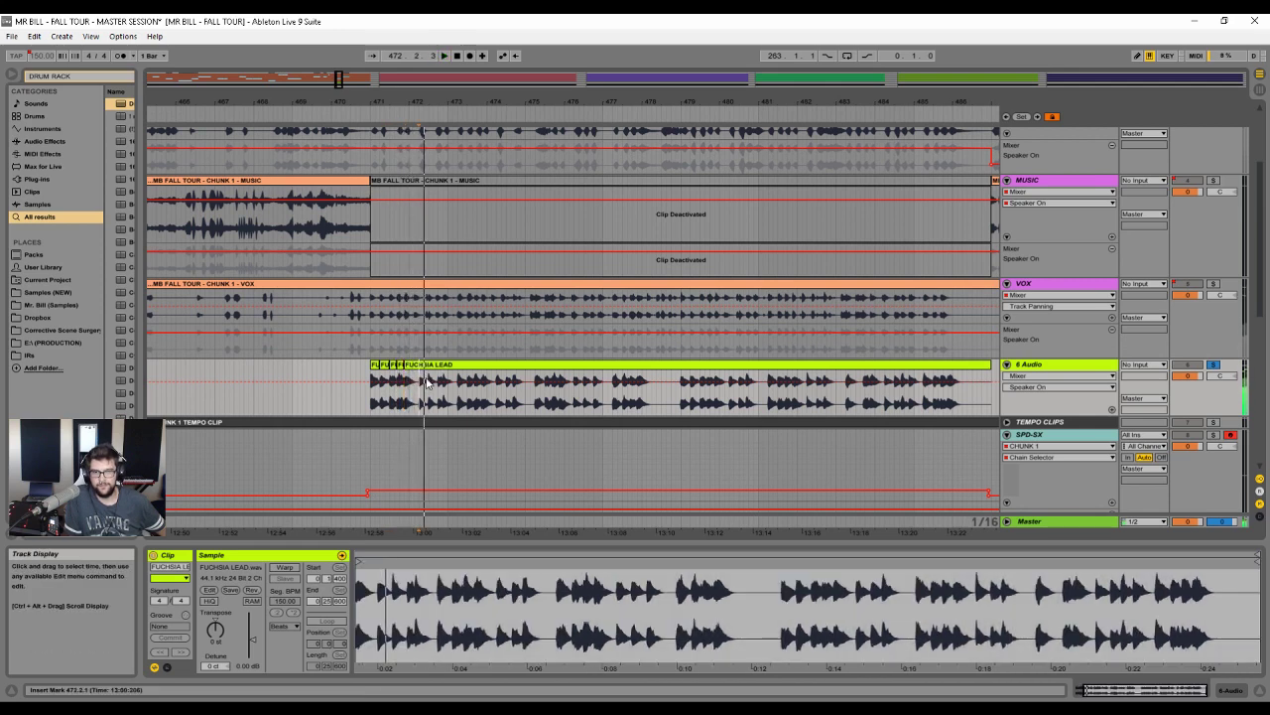
key("space")
left_click(429, 395)
key("ctrl+e")
key("space")
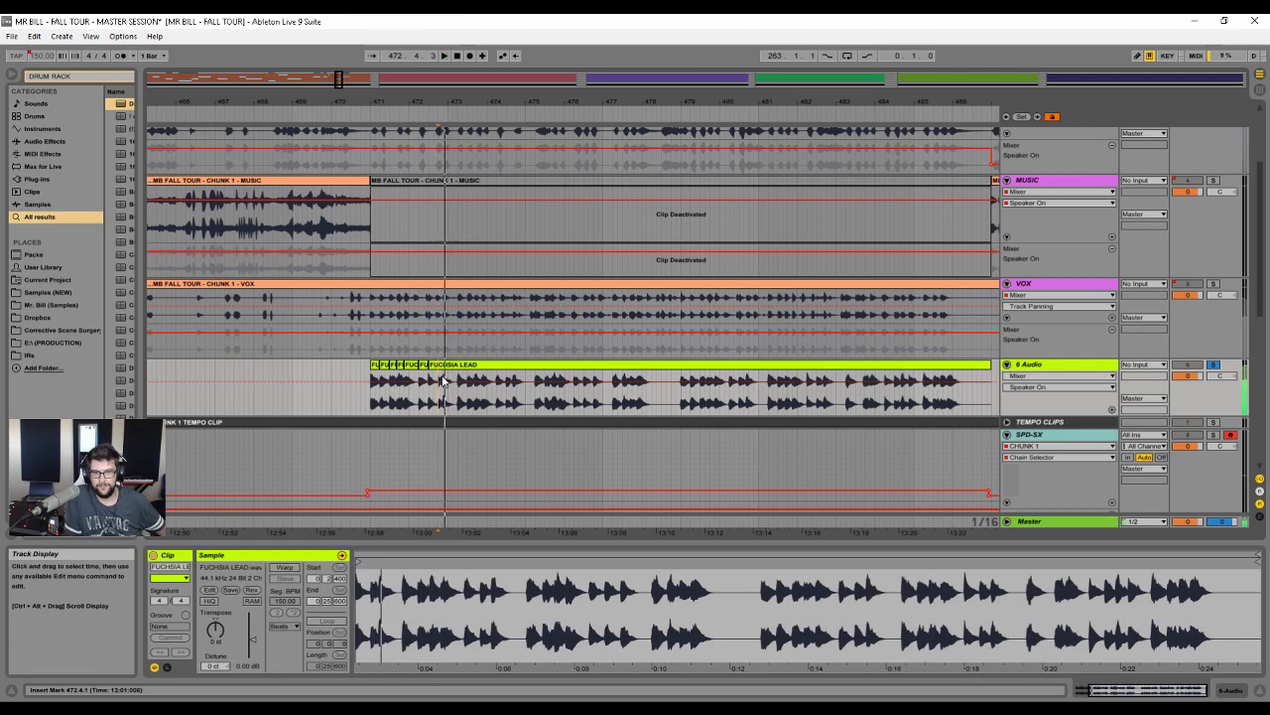
key("space")
left_click(444, 382)
key("ctrl+e")
- Split the FUCHSIA LEAD clip at the note onsets in bars 473 and 474, including 473.2.1, 473.3.4 and 474.3.1
left_click(460, 383)
key("ctrl+e")
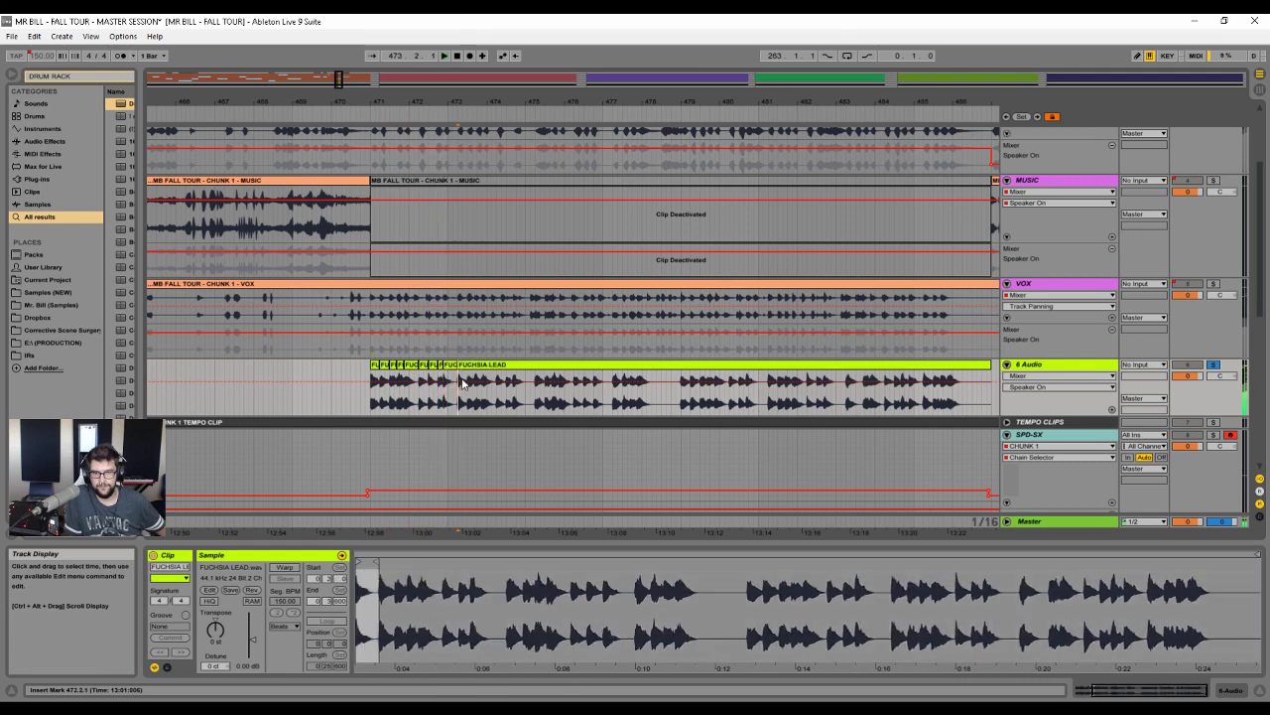
left_click(482, 383)
key("ctrl+e")
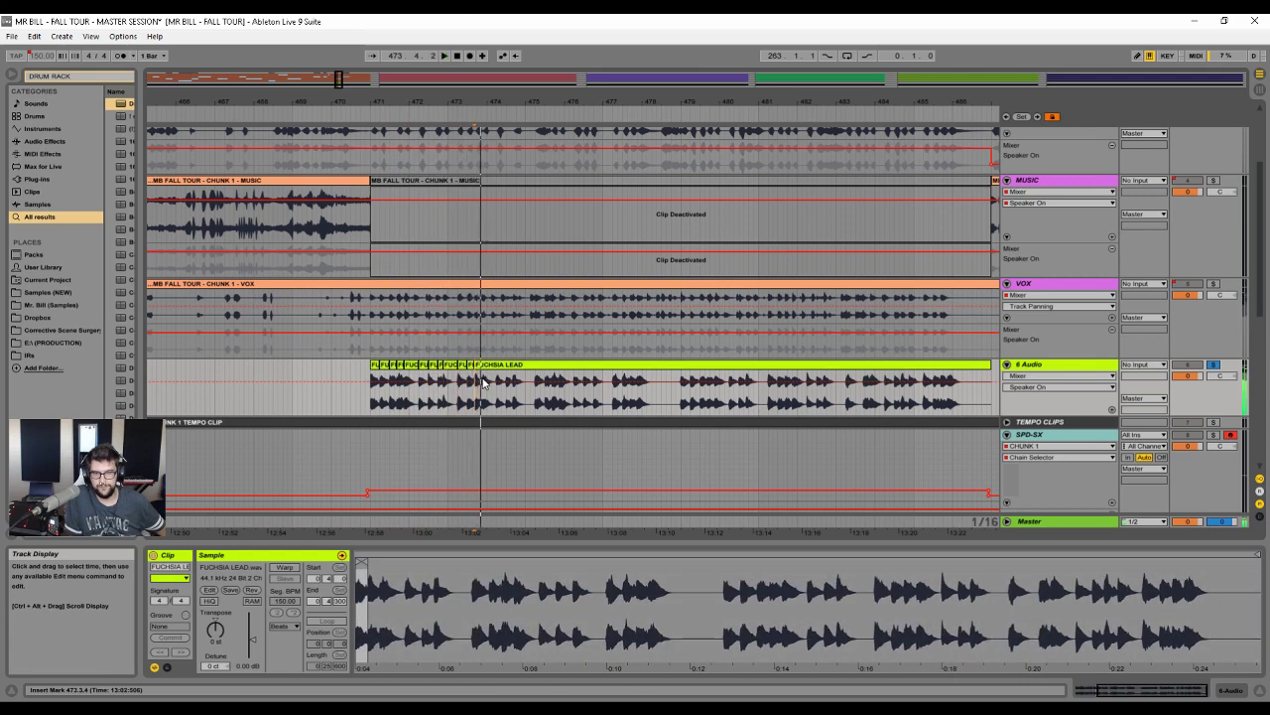
left_click(507, 383)
key("ctrl+e")
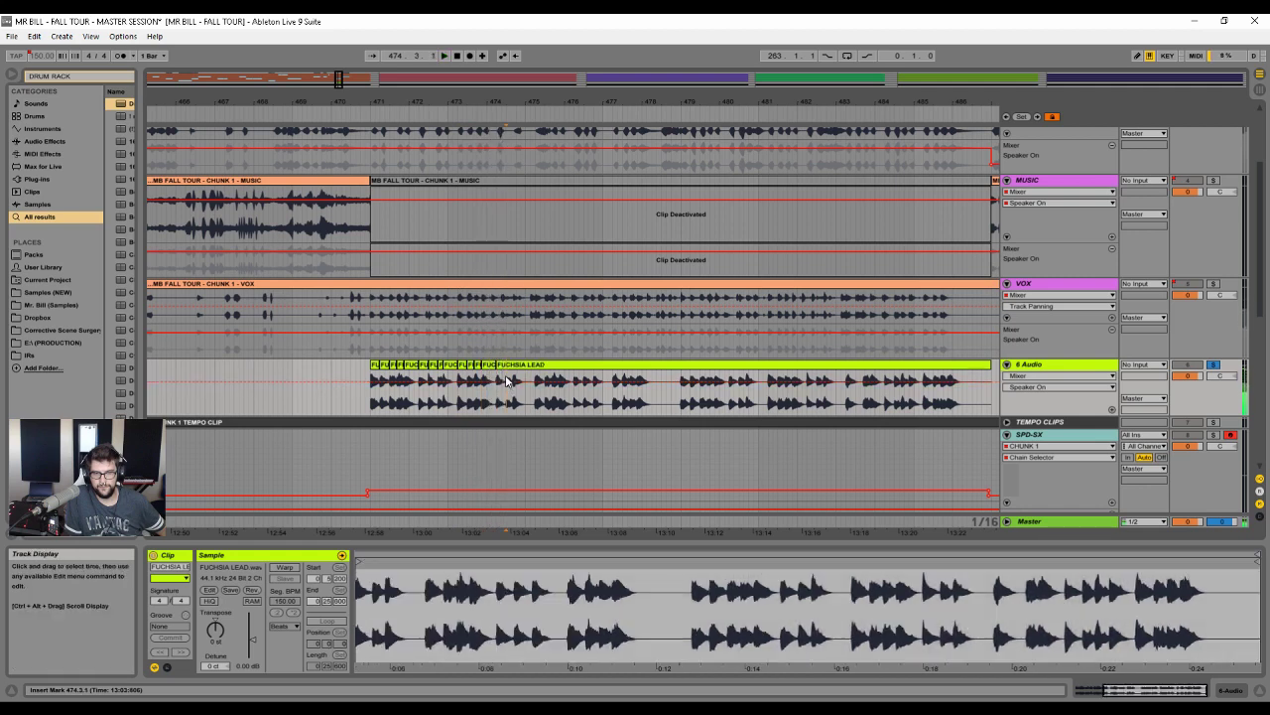
left_click(517, 383)
key("ctrl+e")
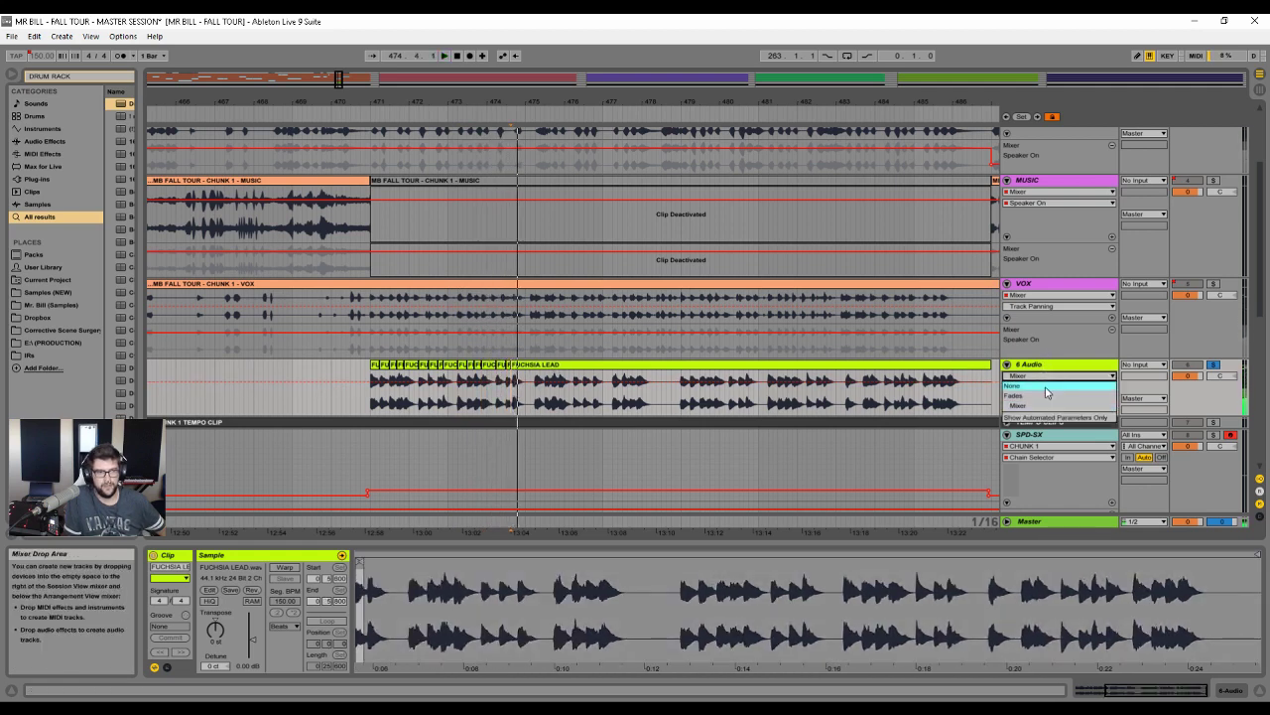
- Set the 6 Audio track's automation display to None and select the short FUCHSIA LEAD slice at 474.3.1
scroll(524, 347, "up", 1)
key("space")
left_click(505, 364)
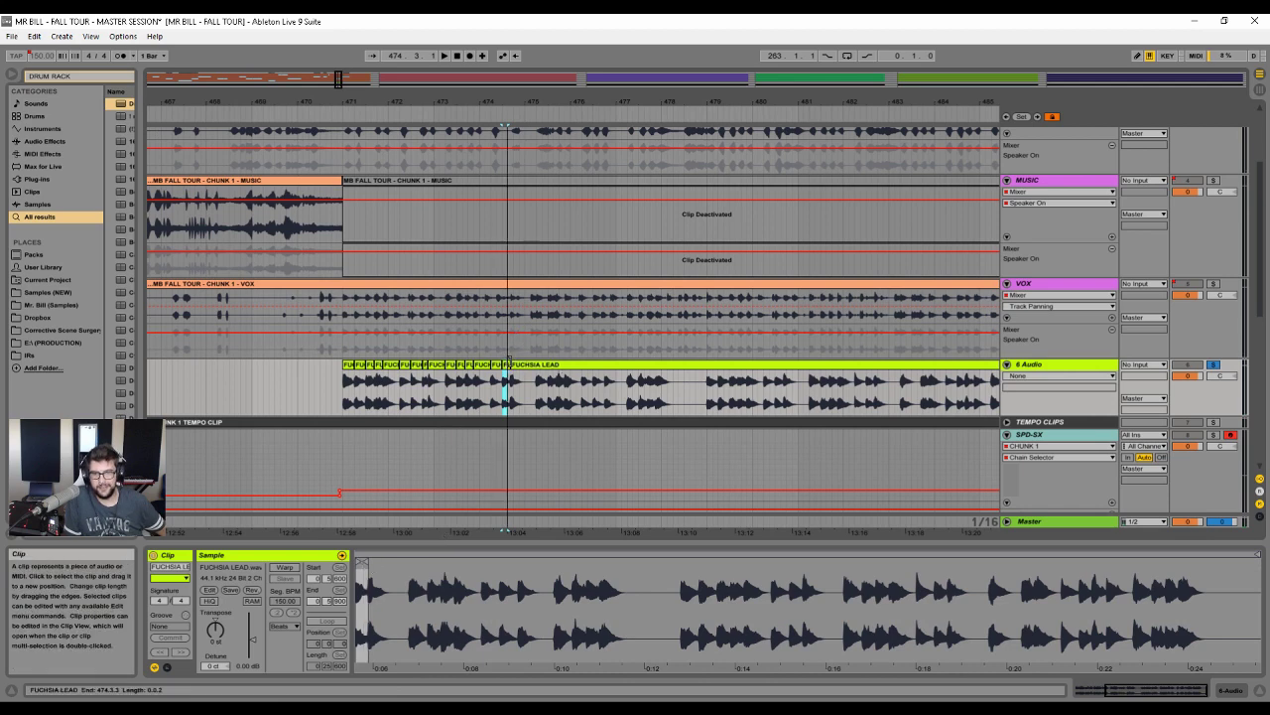
- Split the FUCHSIA LEAD clip at 475.2.1 and remove the silence just before it
left_click(520, 365)
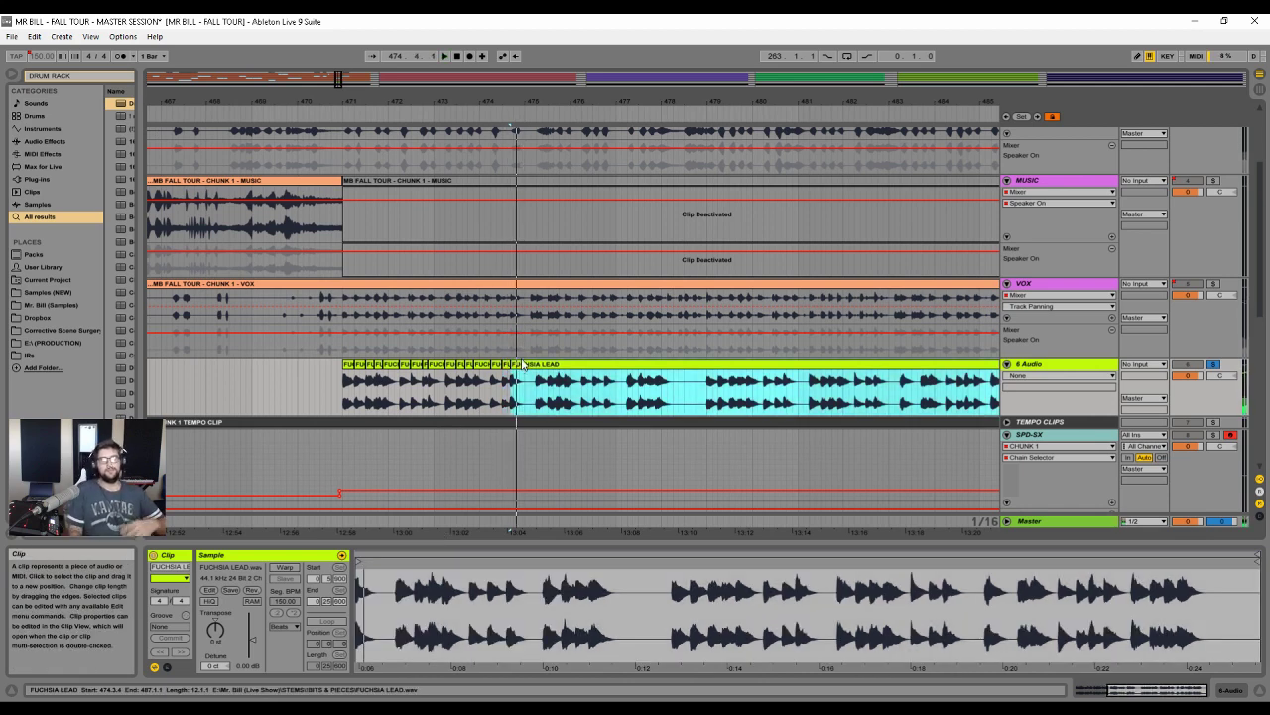
left_click(536, 387)
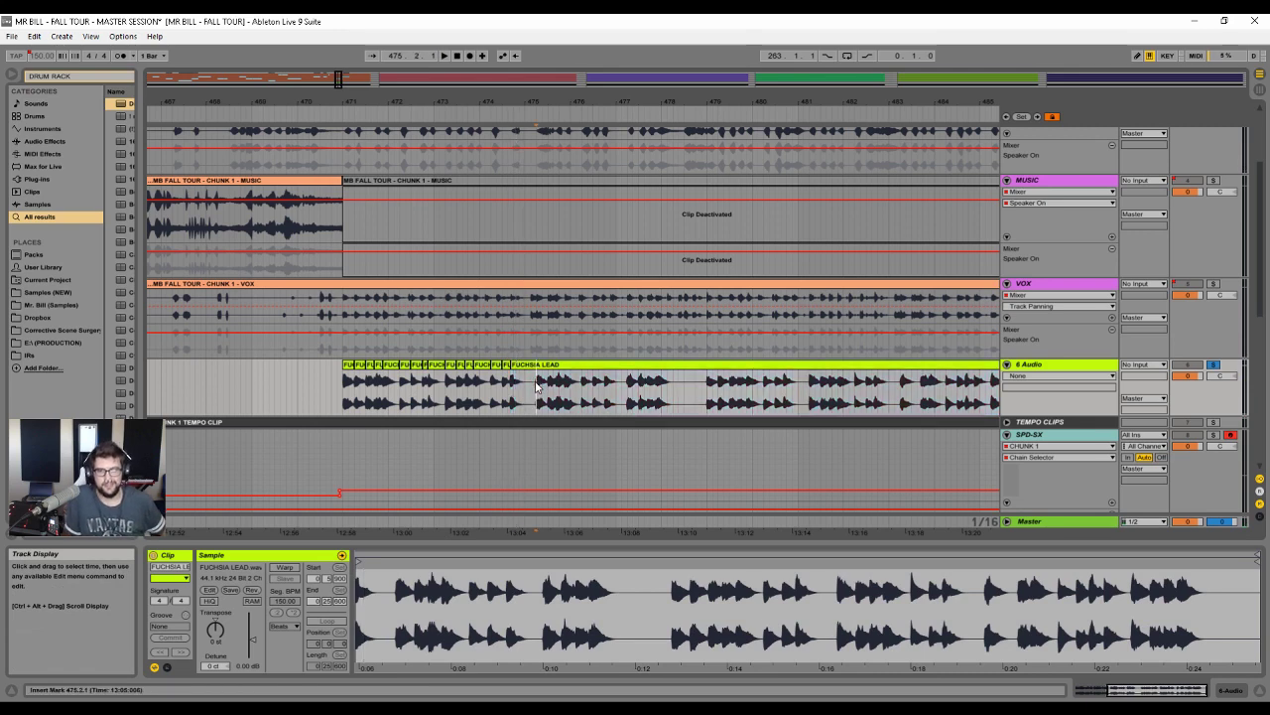
left_click_drag(532, 382, 527, 383)
key("Delete")
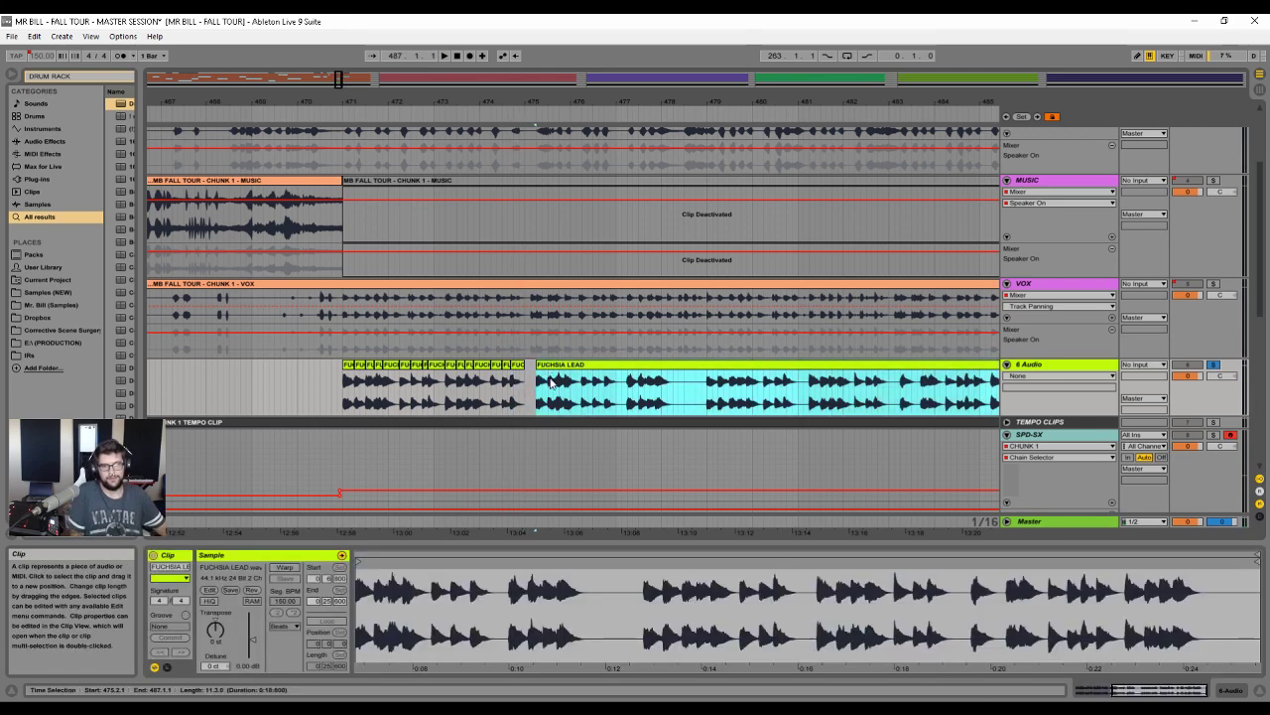
- Split the FUCHSIA LEAD clip at the note onsets in bar 475, including 475.4.3, playing it between cuts
left_click(557, 387)
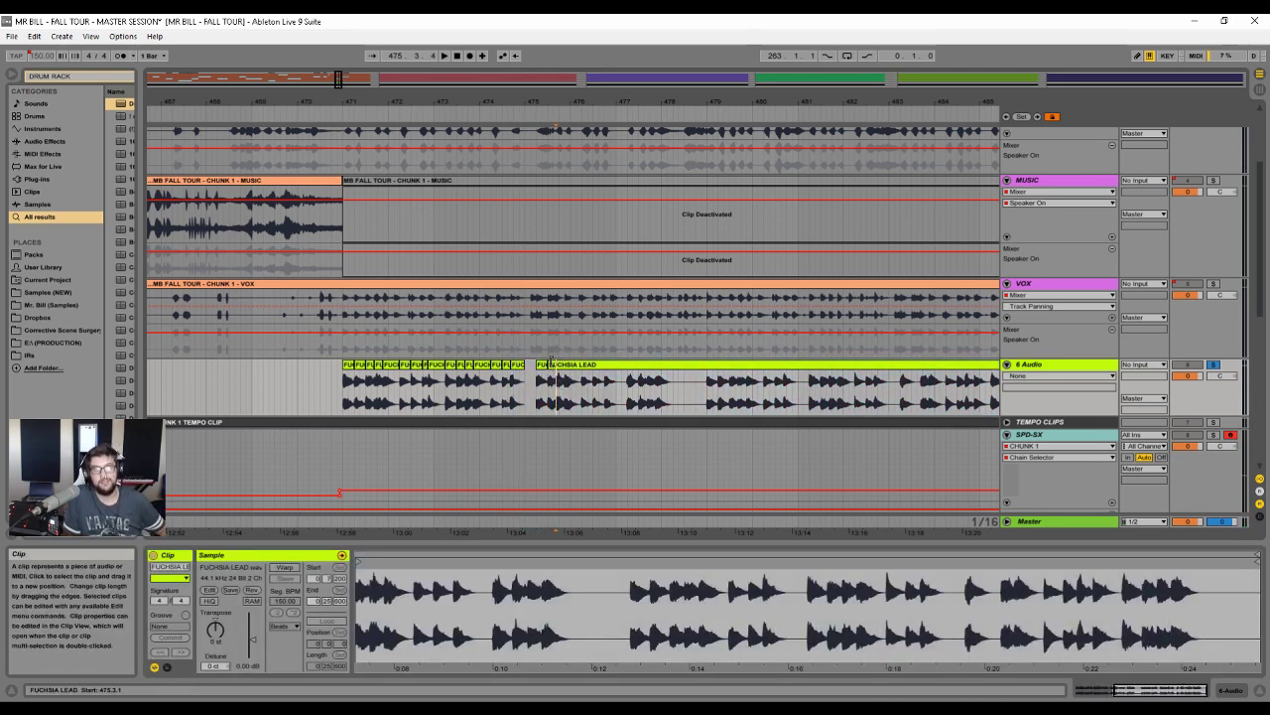
left_click(543, 365)
key("space")
left_click(557, 365)
left_click(559, 385)
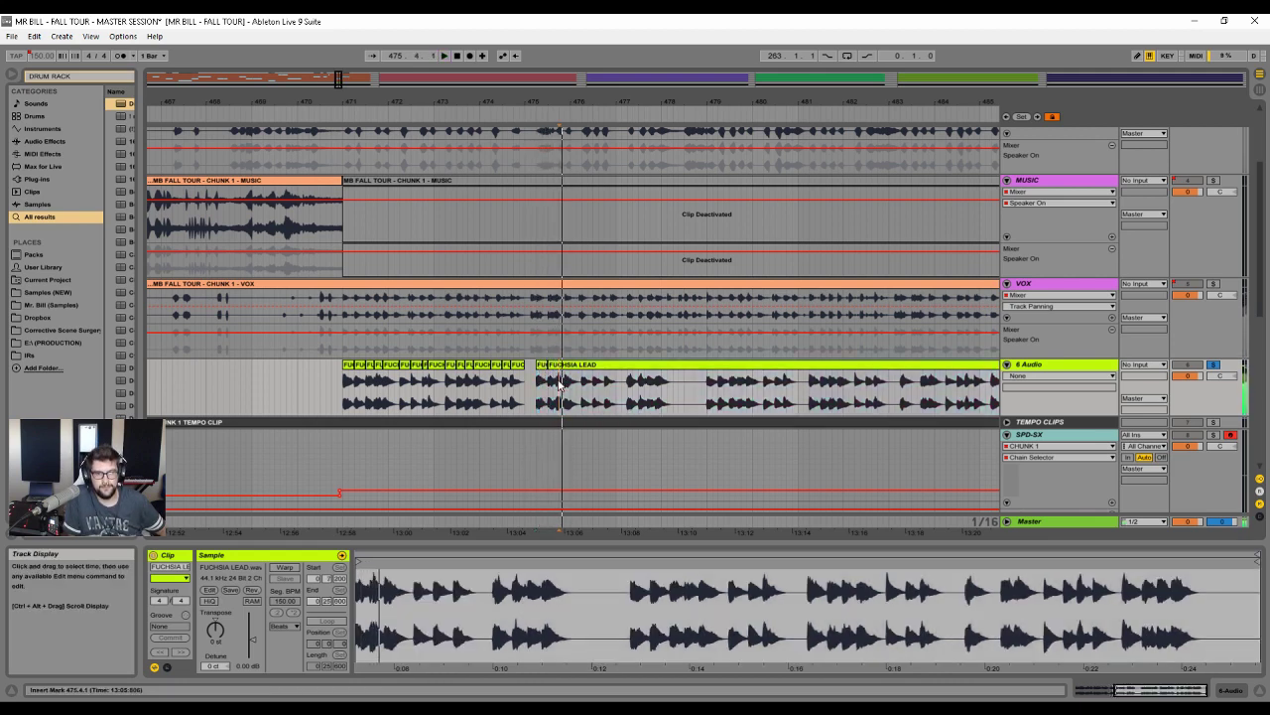
left_click(556, 385)
key("space")
key("ctrl+e")
left_click(565, 384)
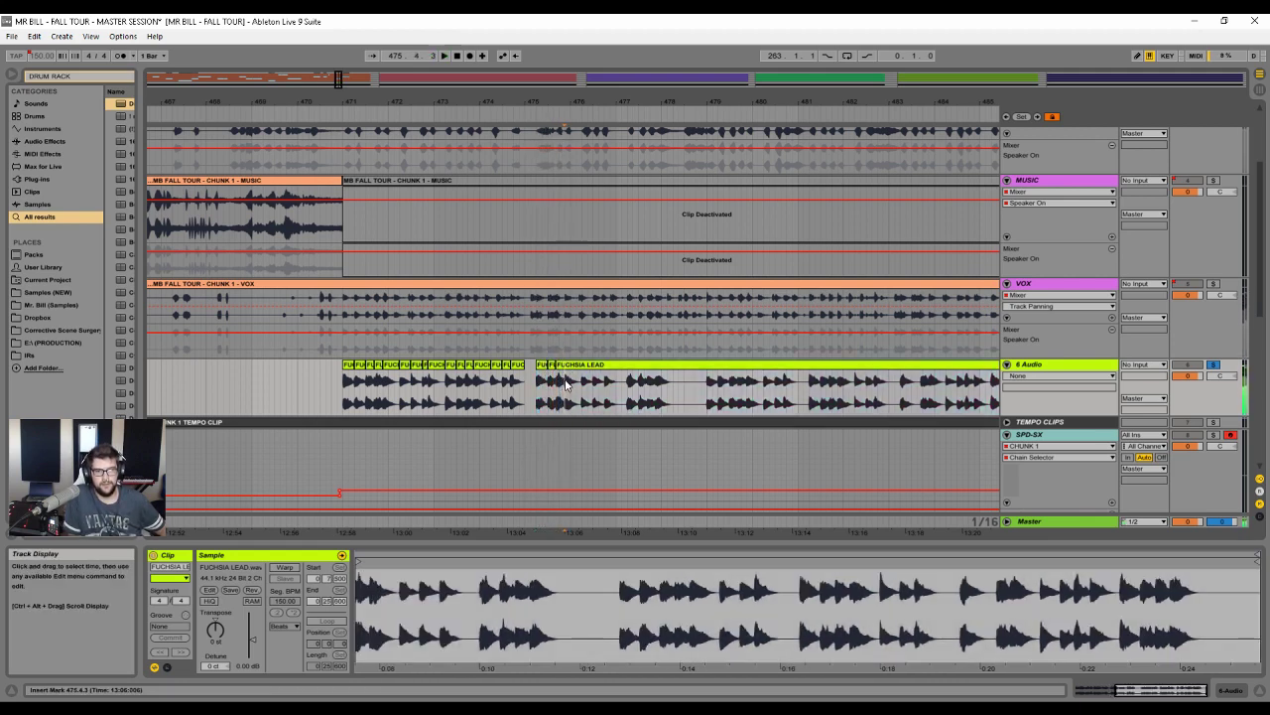
key("ctrl+e")
key("space")
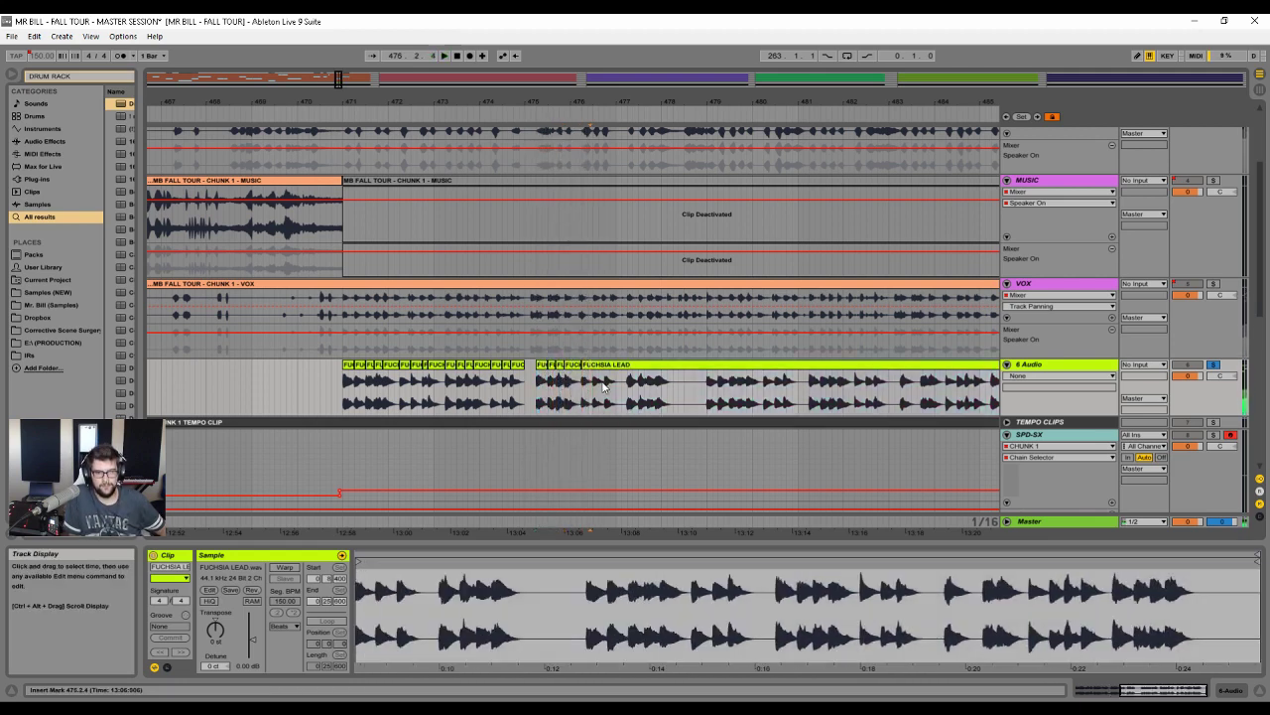
- Set the arrangement grid to 1/8 and split the FUCHSIA LEAD clip at 476.3.1 and the following note onset
right_click(592, 383)
left_click(643, 572)
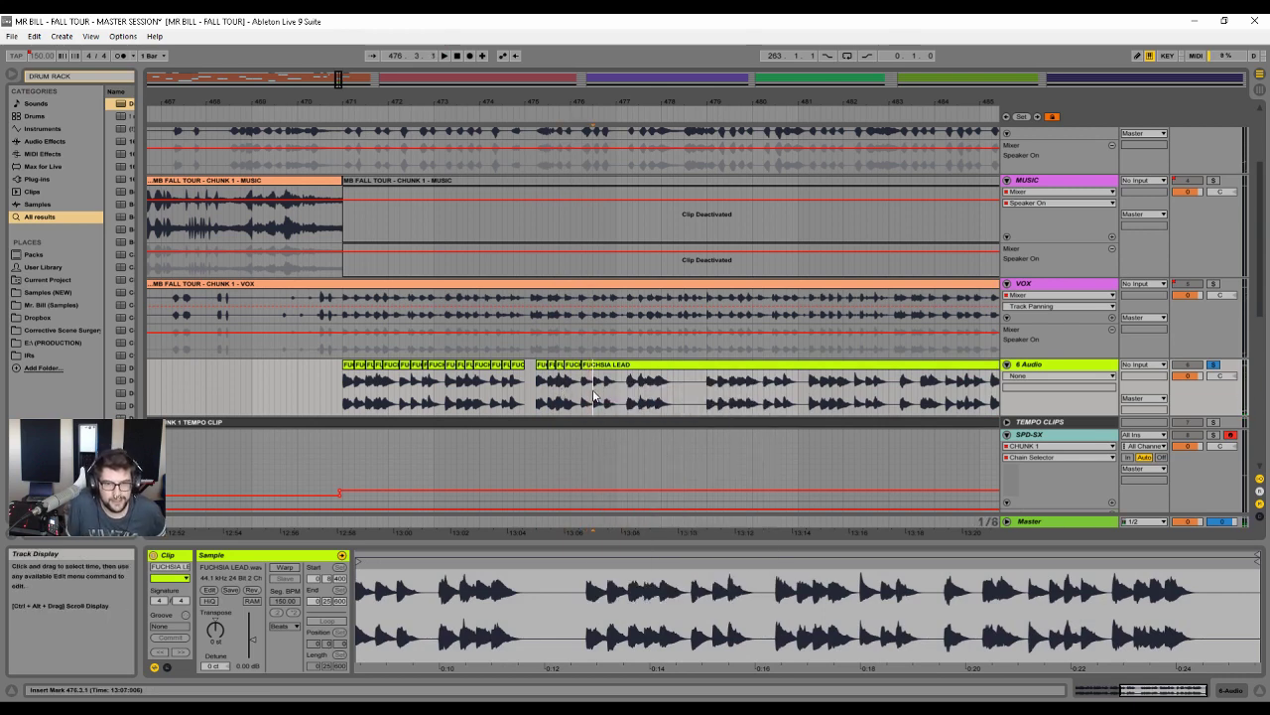
key("ctrl+e")
left_click(604, 389)
key("ctrl+e")
key("space")
- Split the FUCHSIA LEAD clip at the note onsets in bar 477, including 477.3.1 and 477.4.3, returning the grid to 1/16
left_click(627, 387)
key("ctrl+e")
left_click(639, 385)
key("ctrl+e")
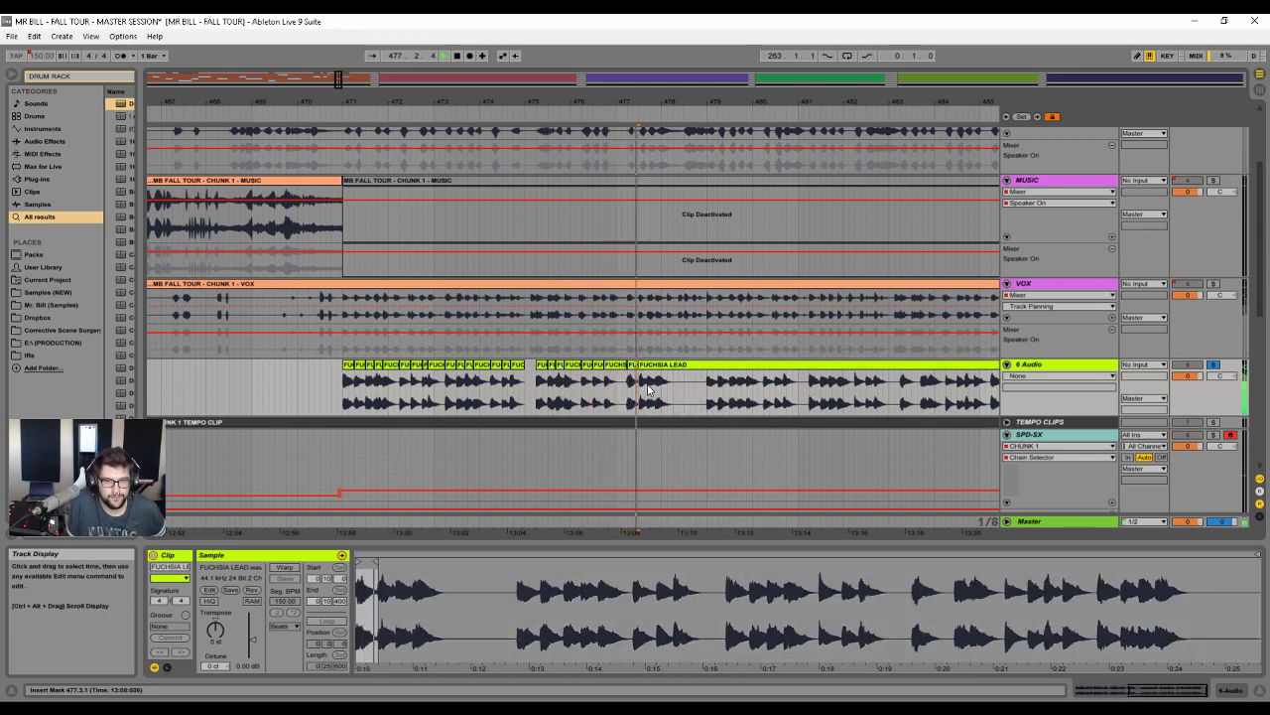
right_click(650, 385)
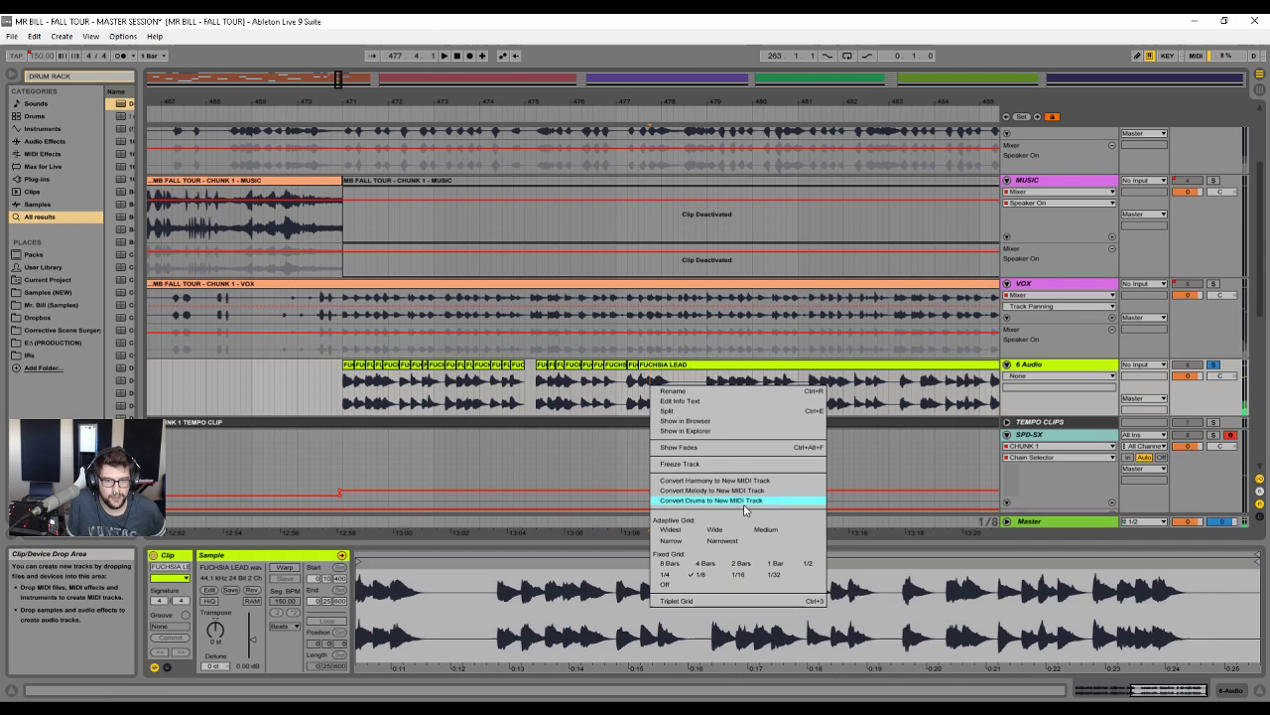
left_click(745, 578)
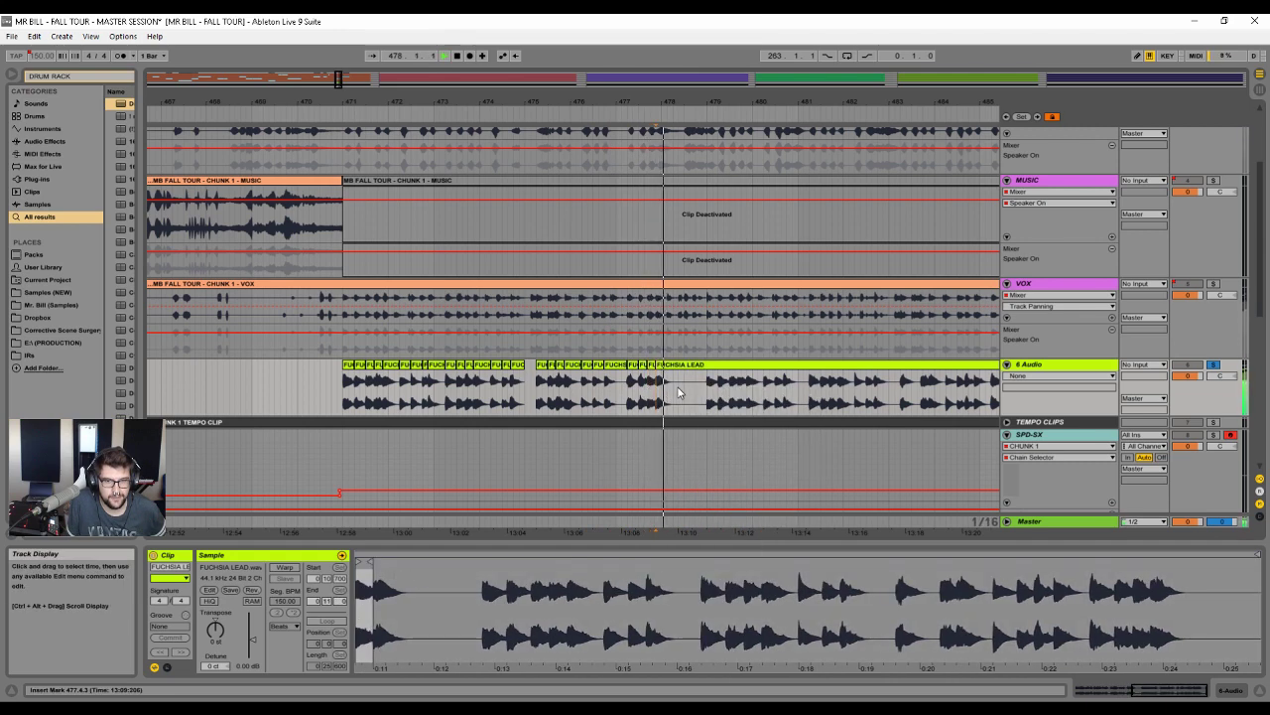
- Split the FUCHSIA LEAD clip at 479.1.1 and trim the silent tail off the preceding slice
left_click(707, 389)
key("ctrl+e")
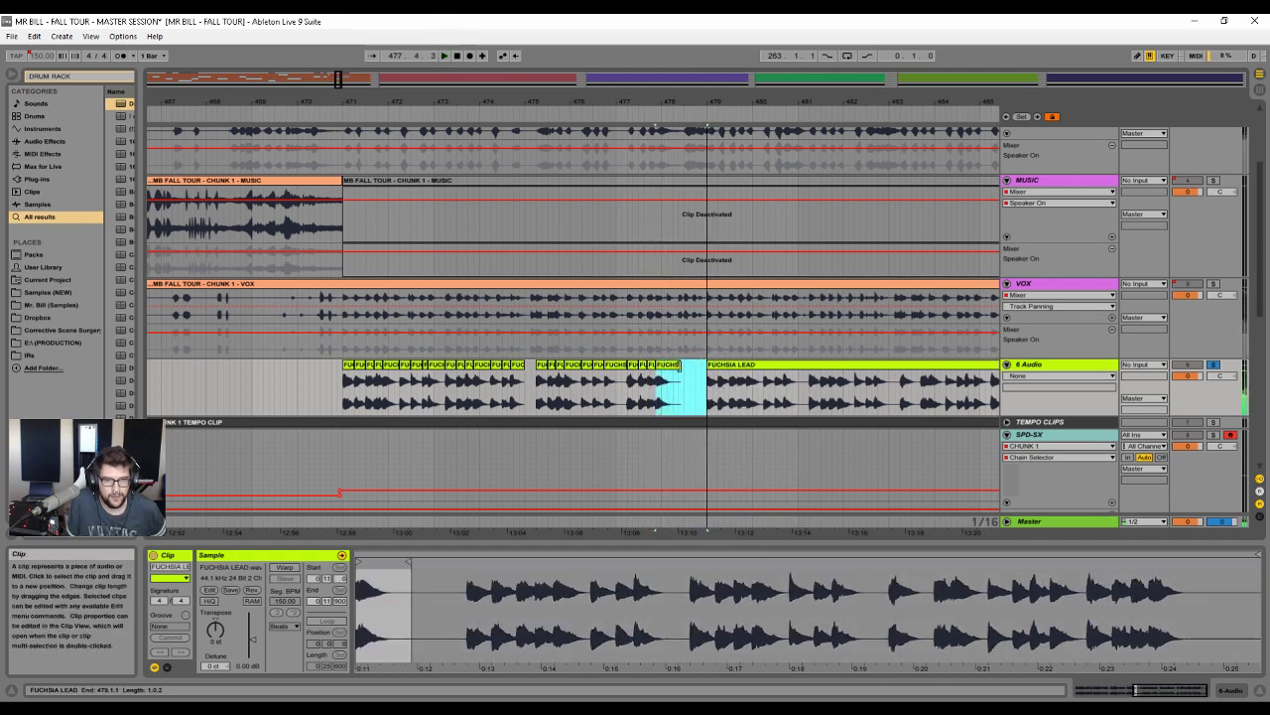
left_click_drag(718, 389, 660, 389)
left_click(724, 364)
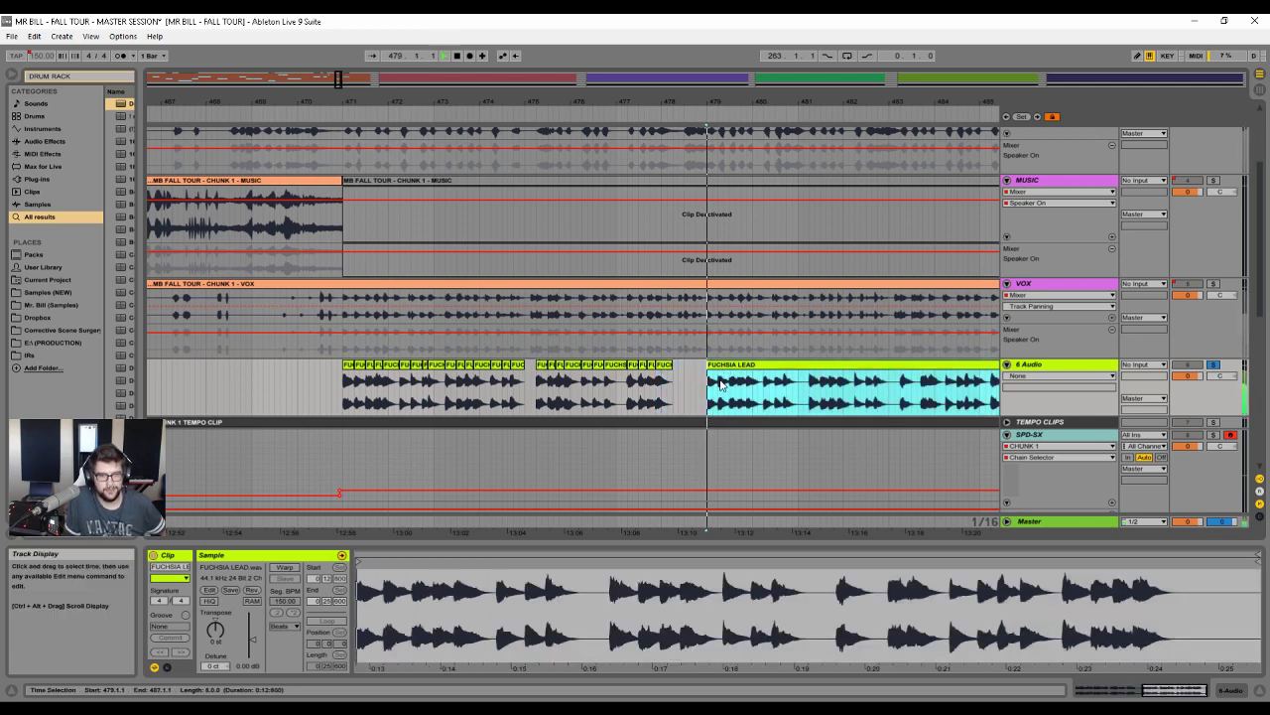
- Split the FUCHSIA LEAD clip at the note onsets in bars 479 and 480, including 479.3.1 and 480.2.1
left_click(721, 387)
key("ctrl+e")
left_click(731, 387)
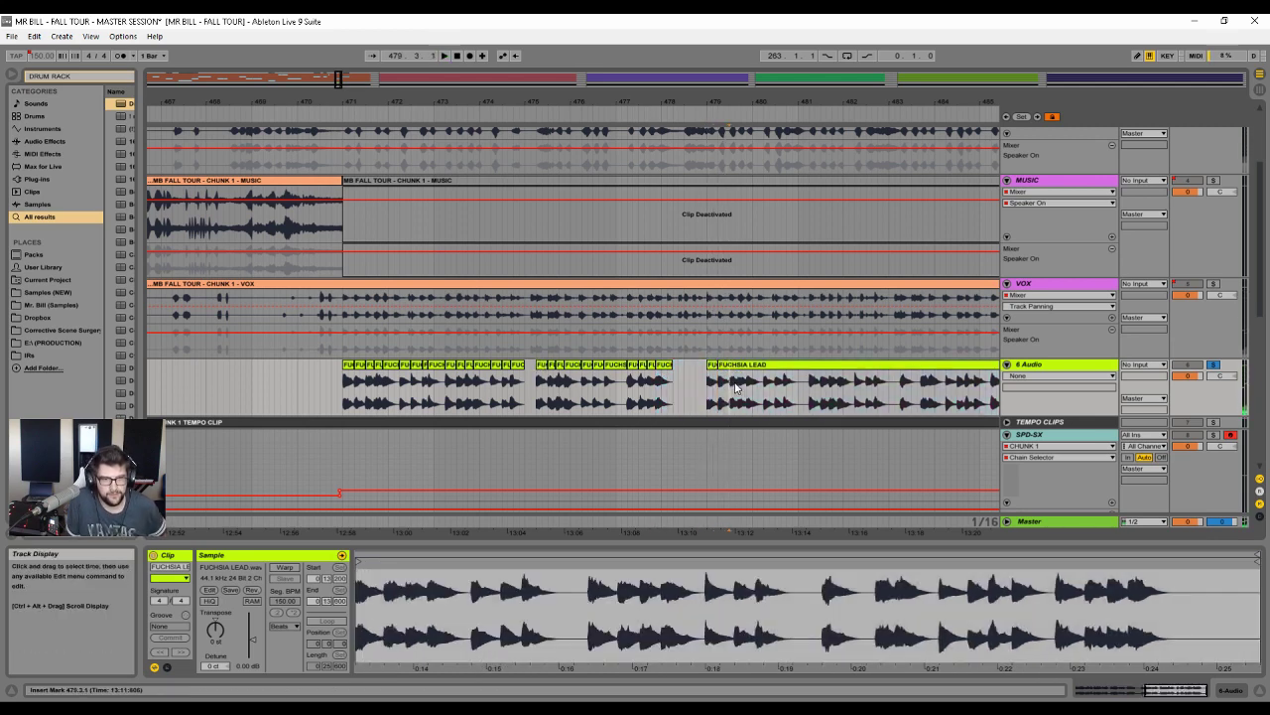
key("ctrl+e")
left_click(738, 388)
key("space")
key("ctrl+e")
left_click(748, 389)
key("ctrl+e")
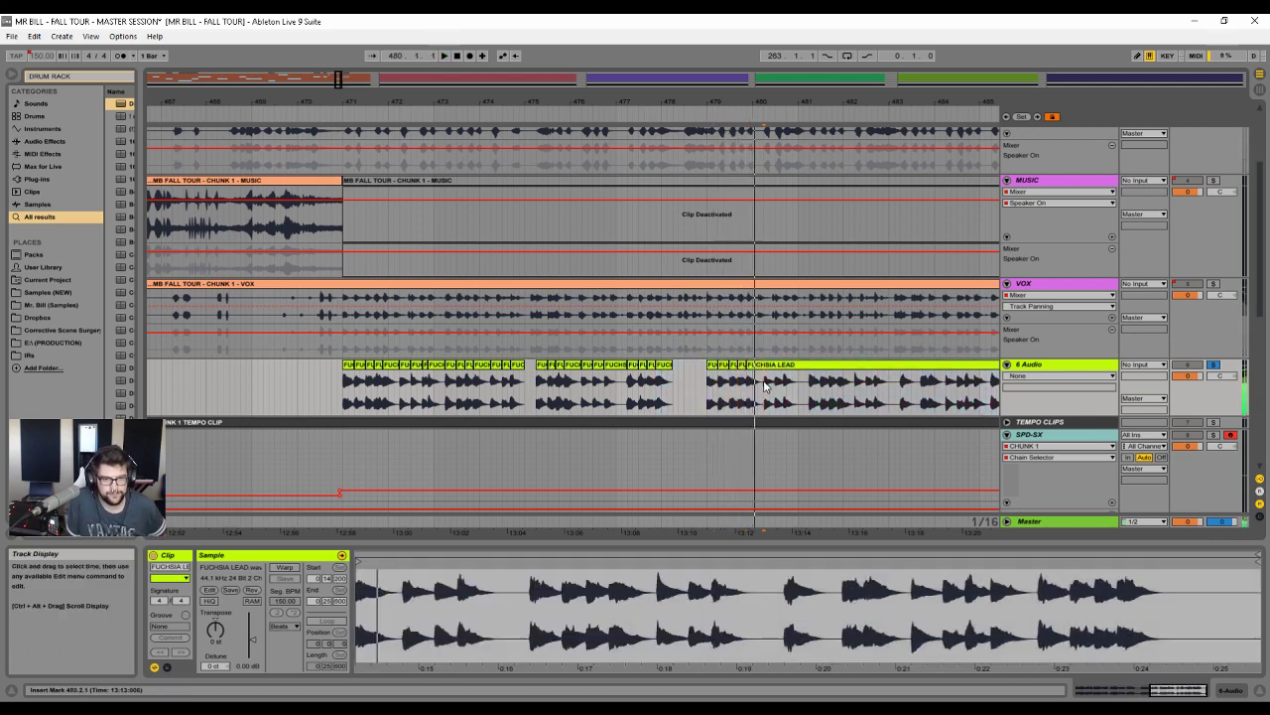
left_click(764, 389)
key("ctrl+e")
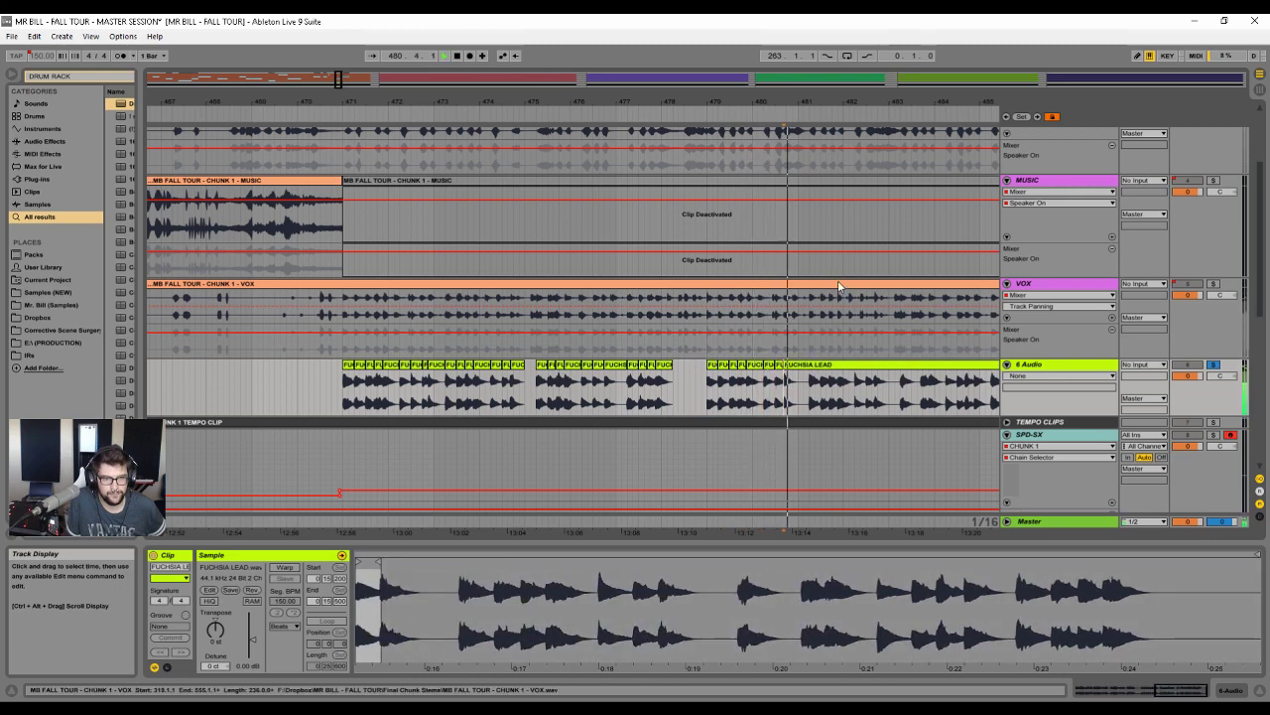
- Split the FUCHSIA LEAD clip at 481.2.1 and trim the silent tail off the slice before it
left_click_drag(823, 107, 640, 136)
left_click(629, 400)
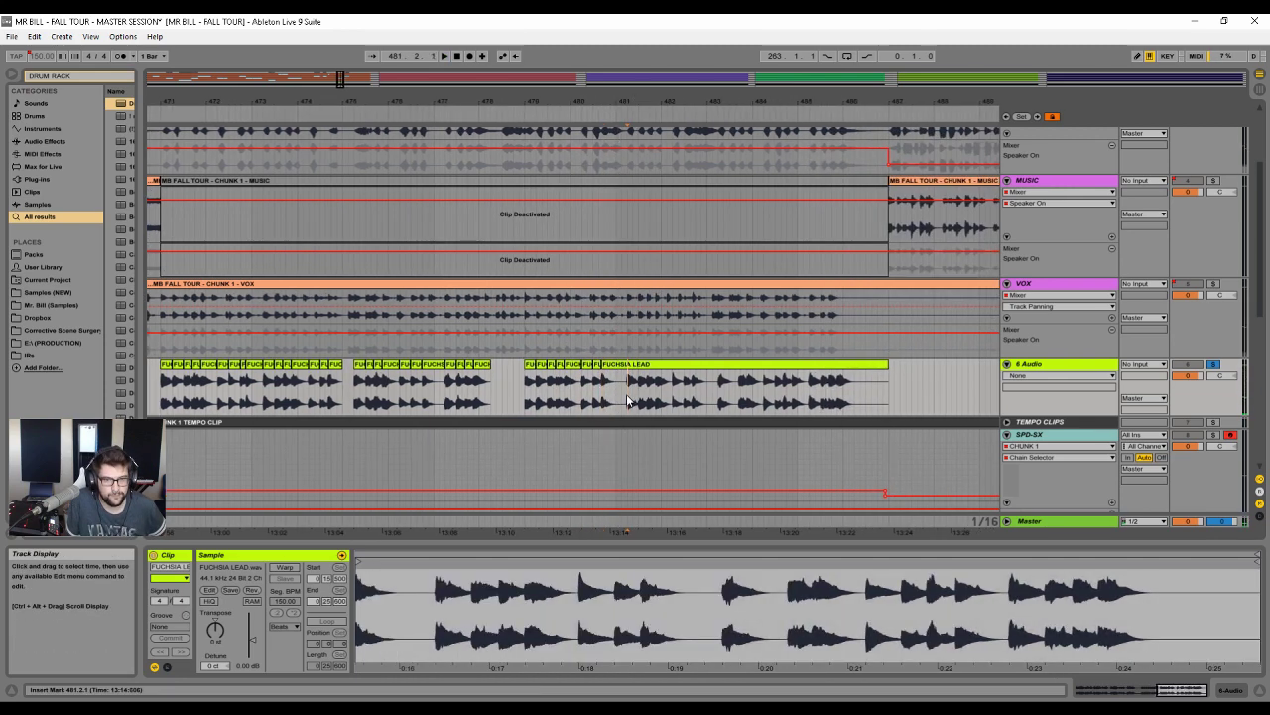
key("ctrl+e")
left_click_drag(626, 364, 615, 365)
- Split the FUCHSIA LEAD clip at the remaining note onsets in bar 481, including 481.3.1 and 481.4.3
left_click(633, 387)
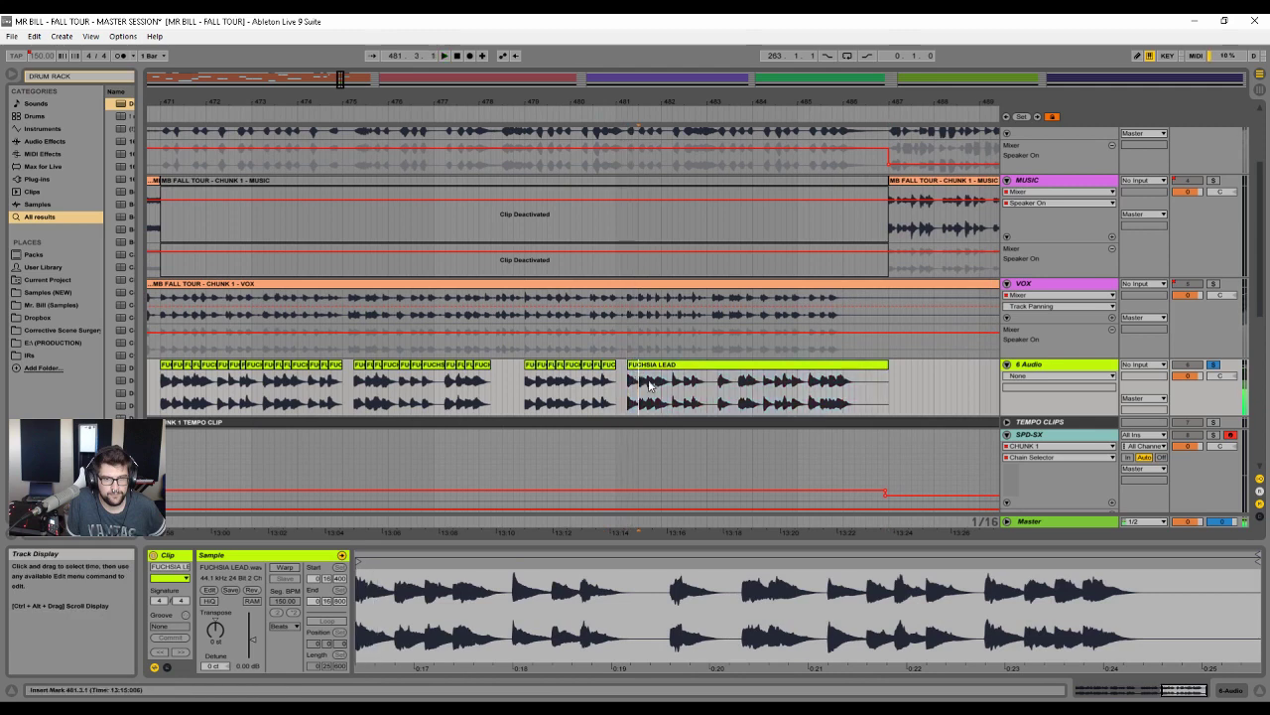
left_click(646, 387)
key("ctrl+e")
left_click(654, 387)
key("ctrl+e")
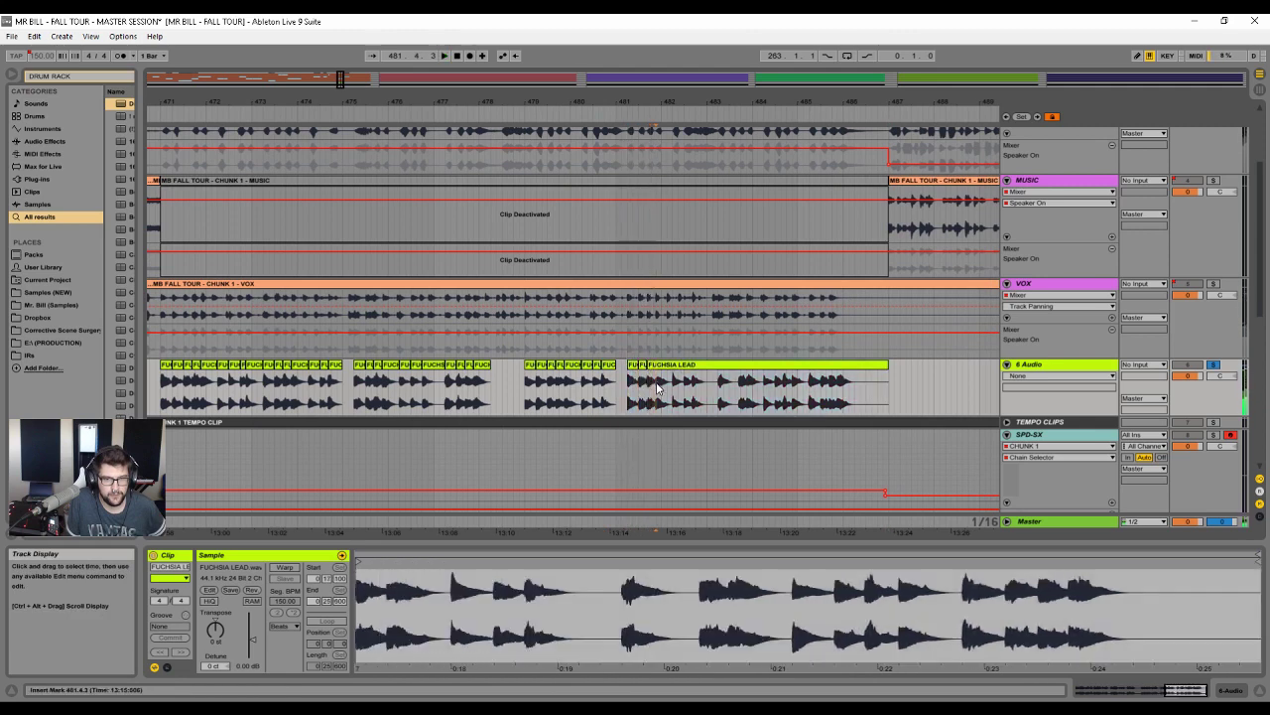
key("ctrl+e")
- Split the FUCHSIA LEAD clip at the note onsets in bar 482, including 482.3.1
left_click(666, 388)
left_click(673, 389)
key("ctrl+e")
left_click(682, 389)
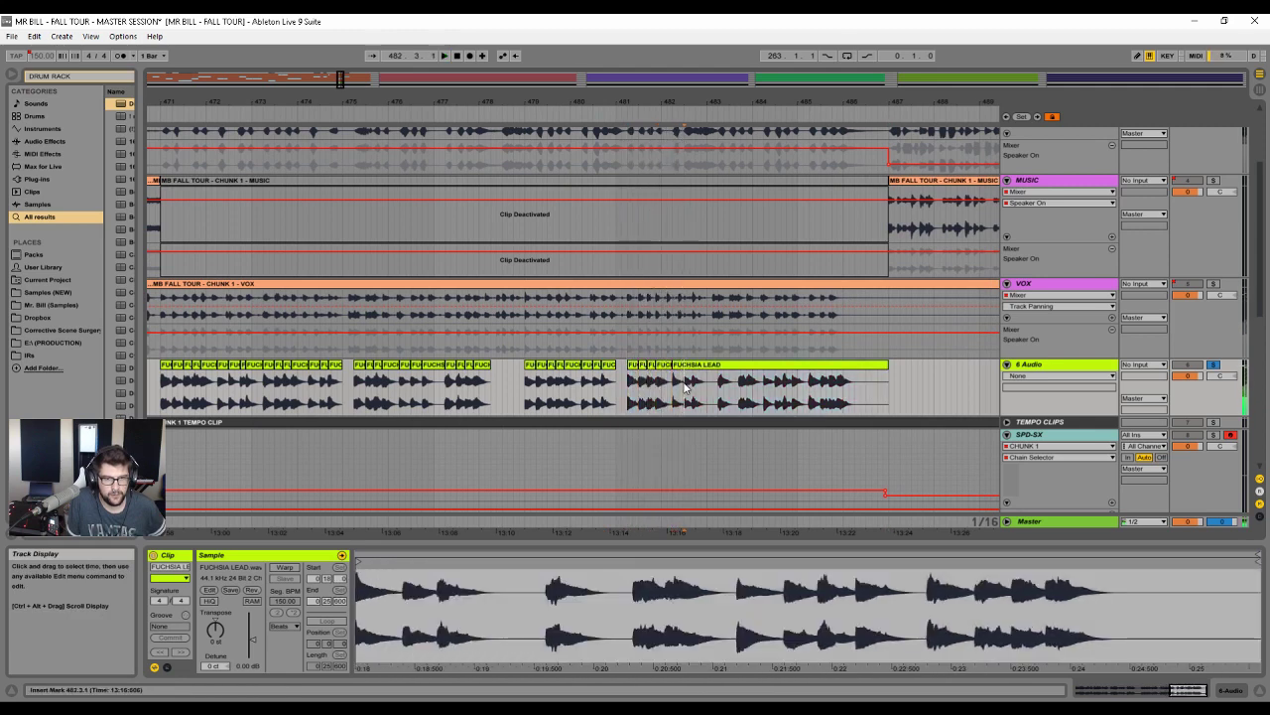
key("ctrl+e")
left_click(693, 388)
key("ctrl+e")
- Split the FUCHSIA LEAD clip at 483.2.1 and 483.3.4, removing the silence before 483.2.1
left_click(718, 388)
key("ctrl+e")
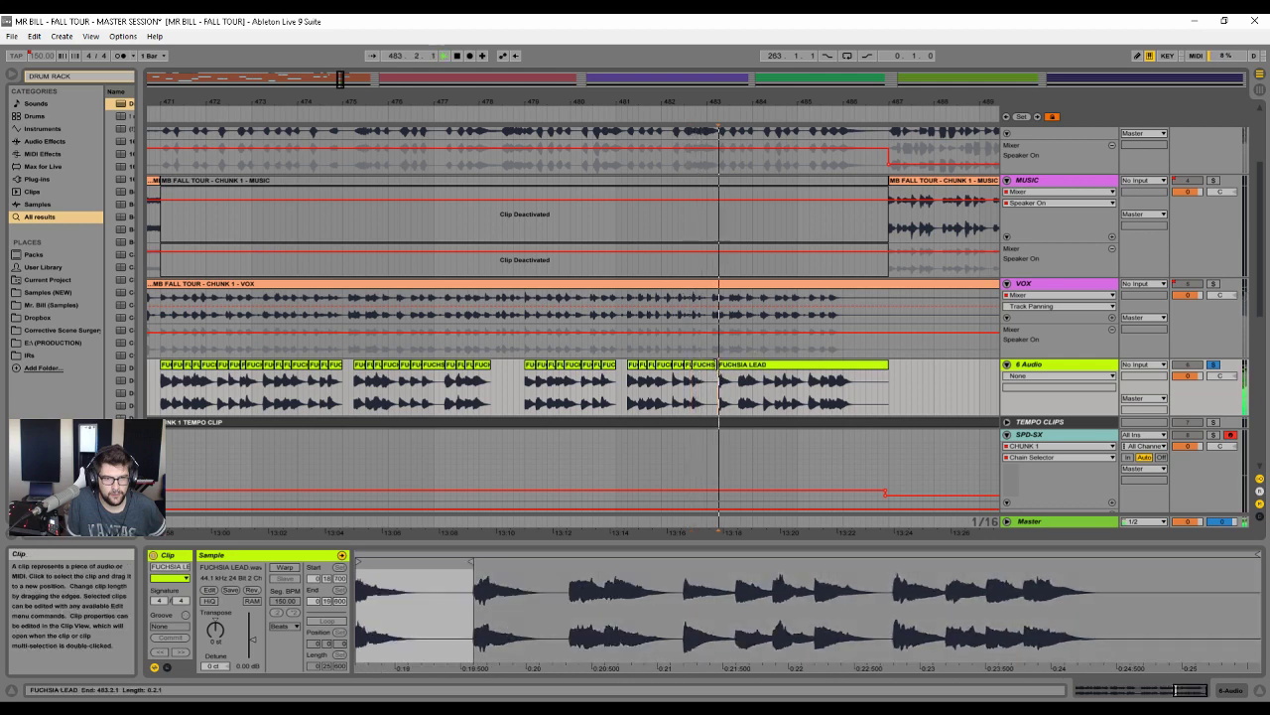
left_click(745, 388)
key("ctrl+e")
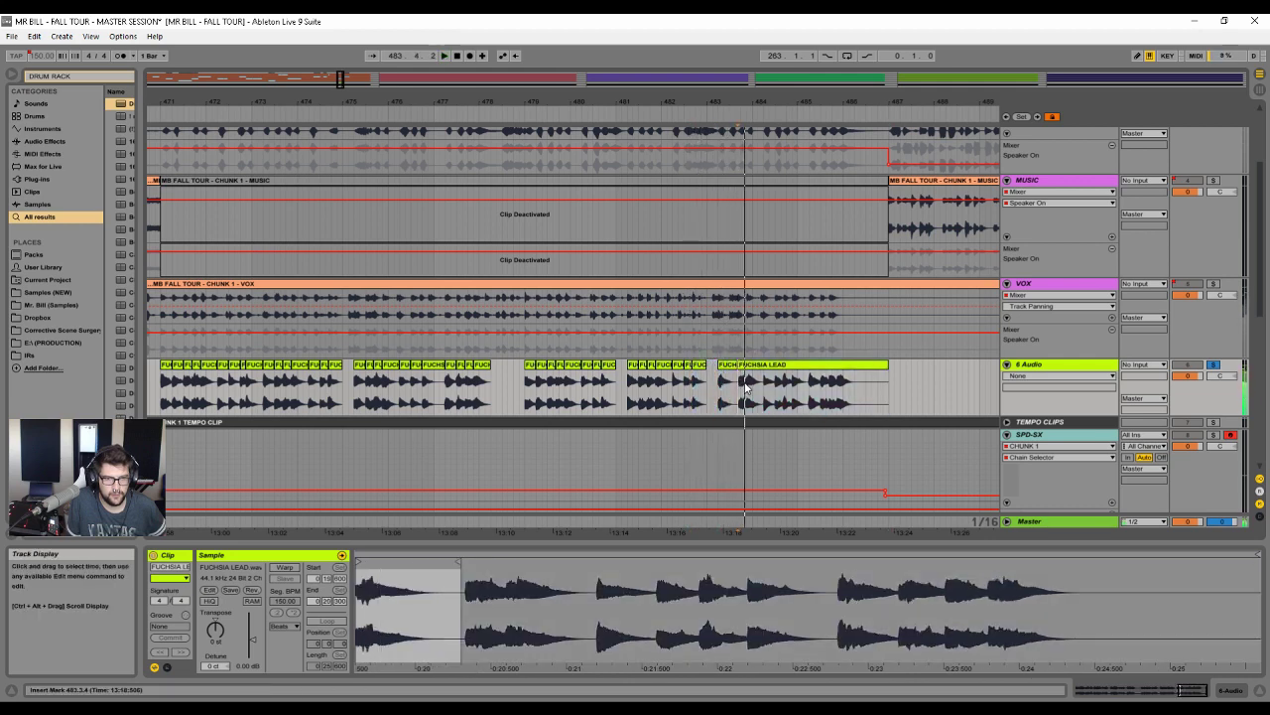
- Play the FUCHSIA LEAD clip from 483.3.4 and split it again at 483.4.3
left_click(746, 388)
left_click(747, 365)
left_click(749, 382)
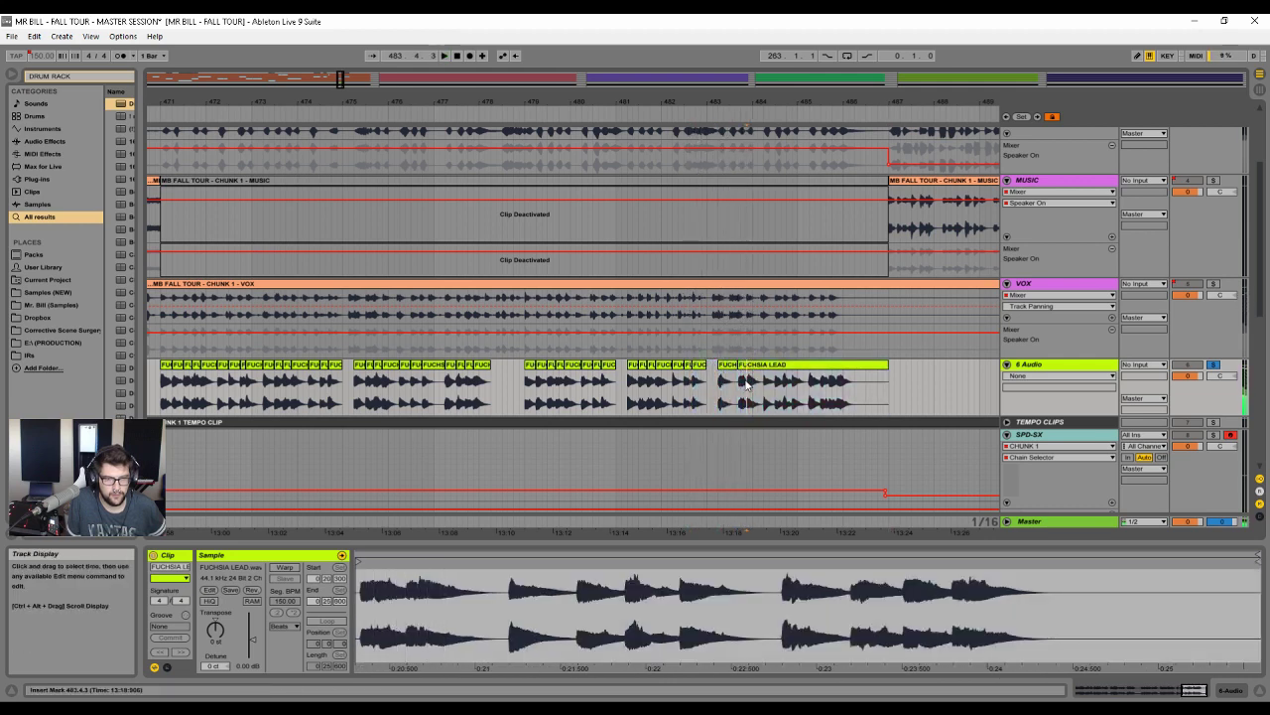
key("space")
key("ctrl+e")
key("space")
- Split the FUCHSIA LEAD clip at the note onsets in bar 484, including 484.3.1 and 484.4.3, playing it between cuts
left_click(764, 384)
key("ctrl+e")
key("space")
left_click(777, 384)
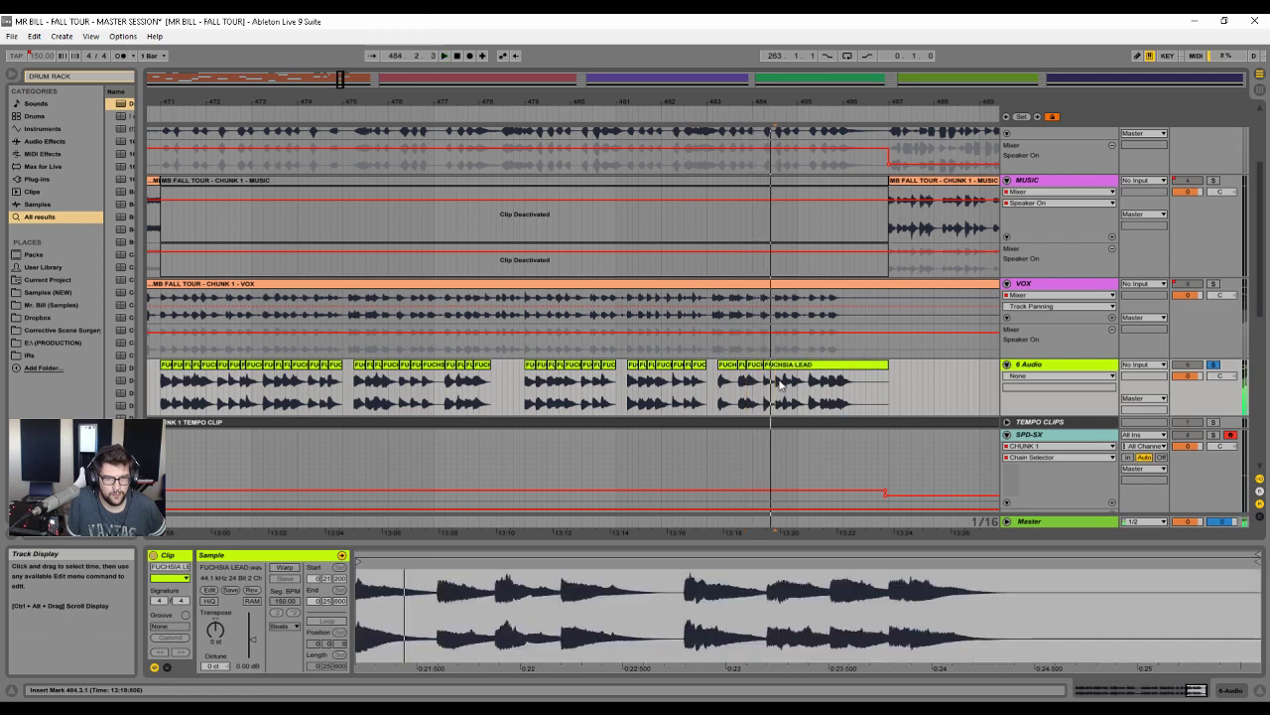
key("ctrl+e")
key("space")
left_click(785, 385)
key("ctrl+e")
key("space")
key("space")
left_click(793, 386)
key("ctrl+e")
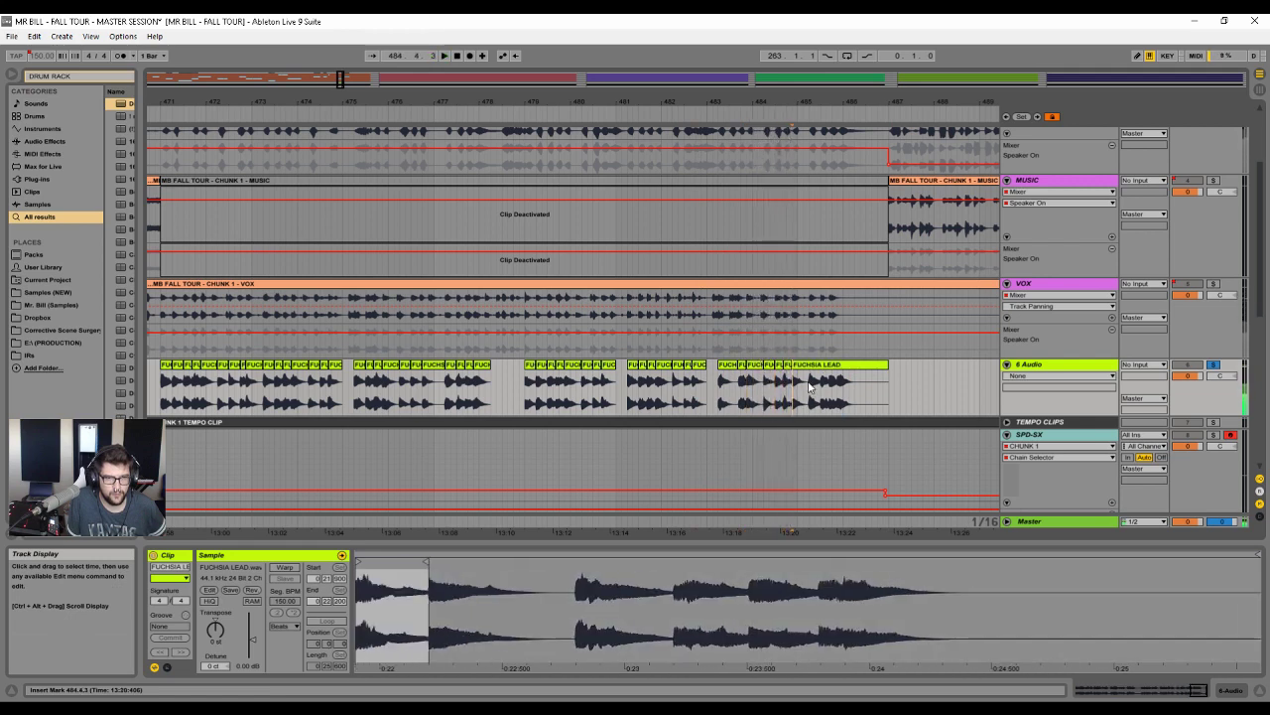
- Split the FUCHSIA LEAD clip at the first two note onsets in bar 485, the second at 485.3.1
key("space")
left_click(810, 383)
key("ctrl+e")
key("space")
key("space")
left_click(822, 383)
key("ctrl+e")
key("space")
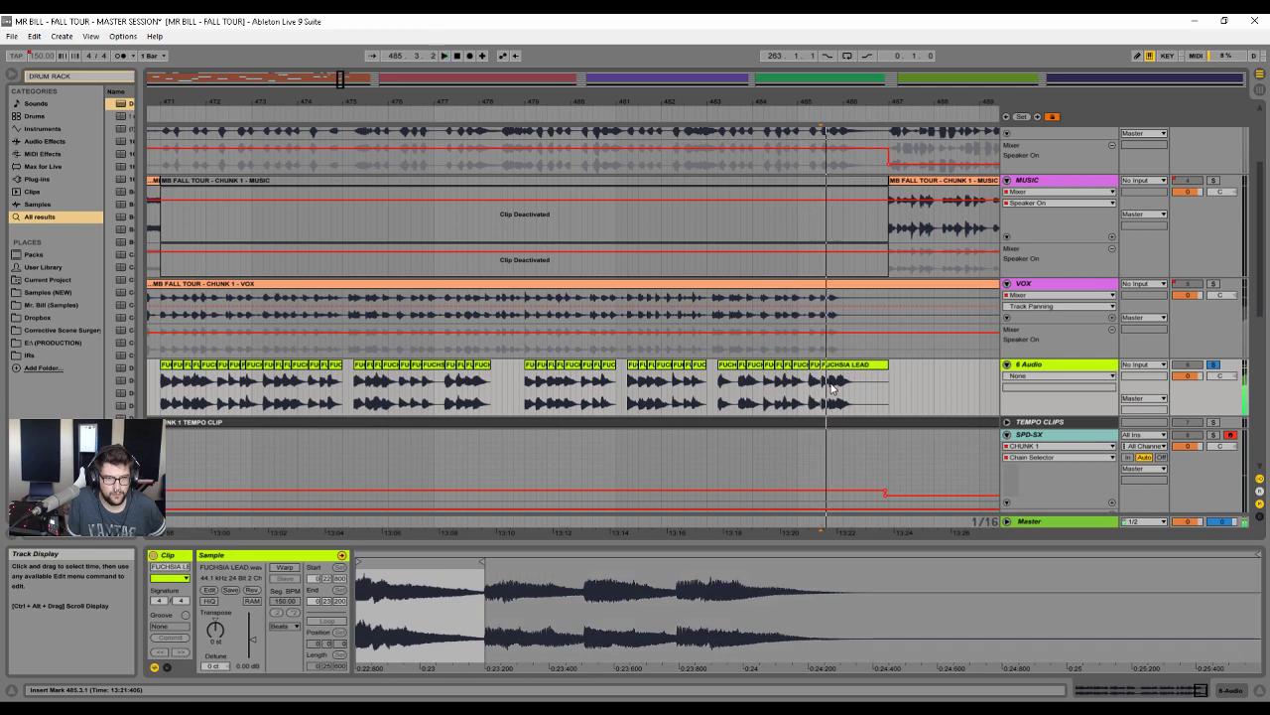
- Split the FUCHSIA LEAD clip at the last two note onsets in bar 485, playing it between cuts
key("space")
left_click(831, 384)
key("ctrl+e")
key("space")
key("space")
left_click(840, 388)
key("ctrl+e")
key("space")
- Trim the final FUCHSIA LEAD slice to end at 486.3.1 and select all slices from 471.1.1 onward
left_click(872, 364)
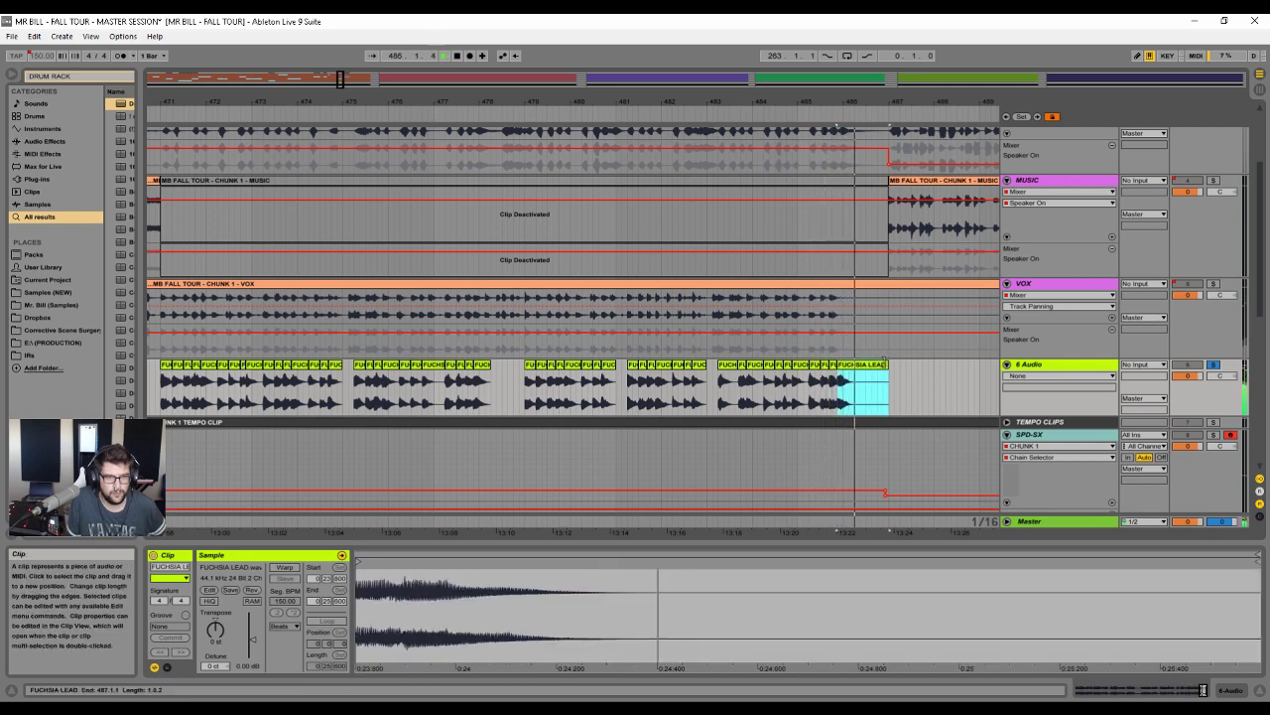
key("space")
left_click_drag(887, 365, 864, 364)
left_click_drag(861, 106, 865, 101)
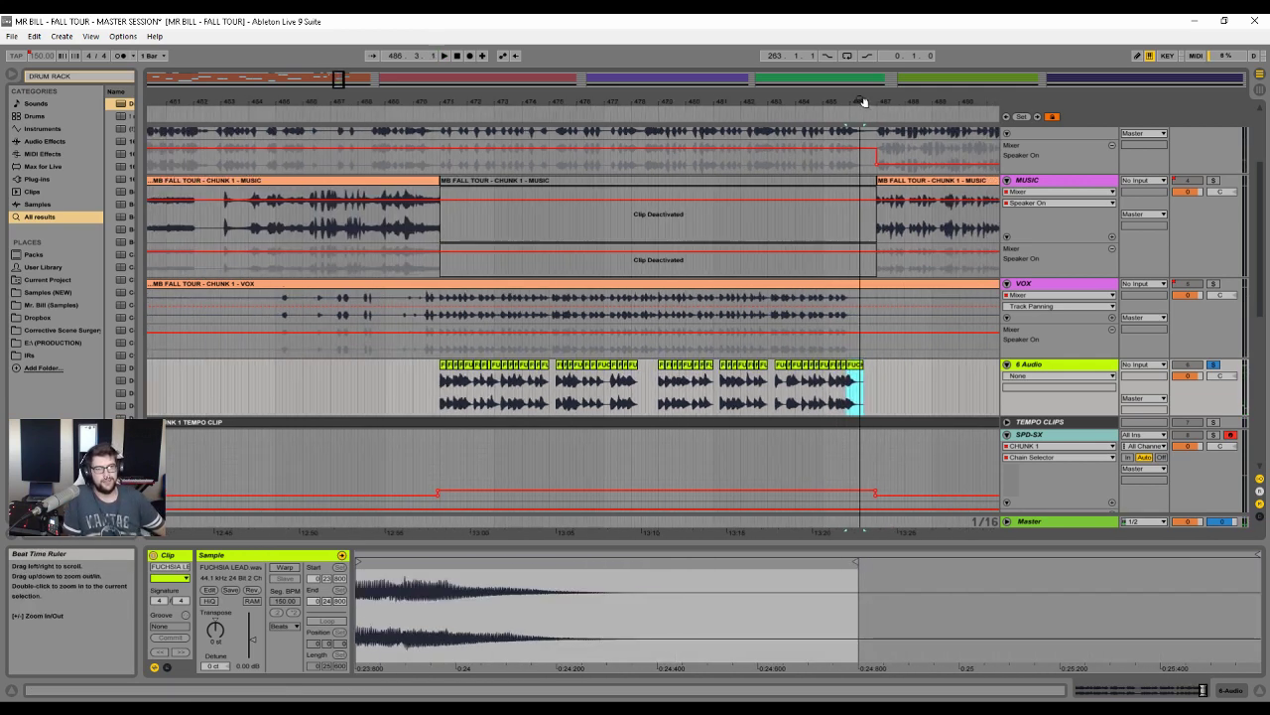
left_click(444, 369, "shift")
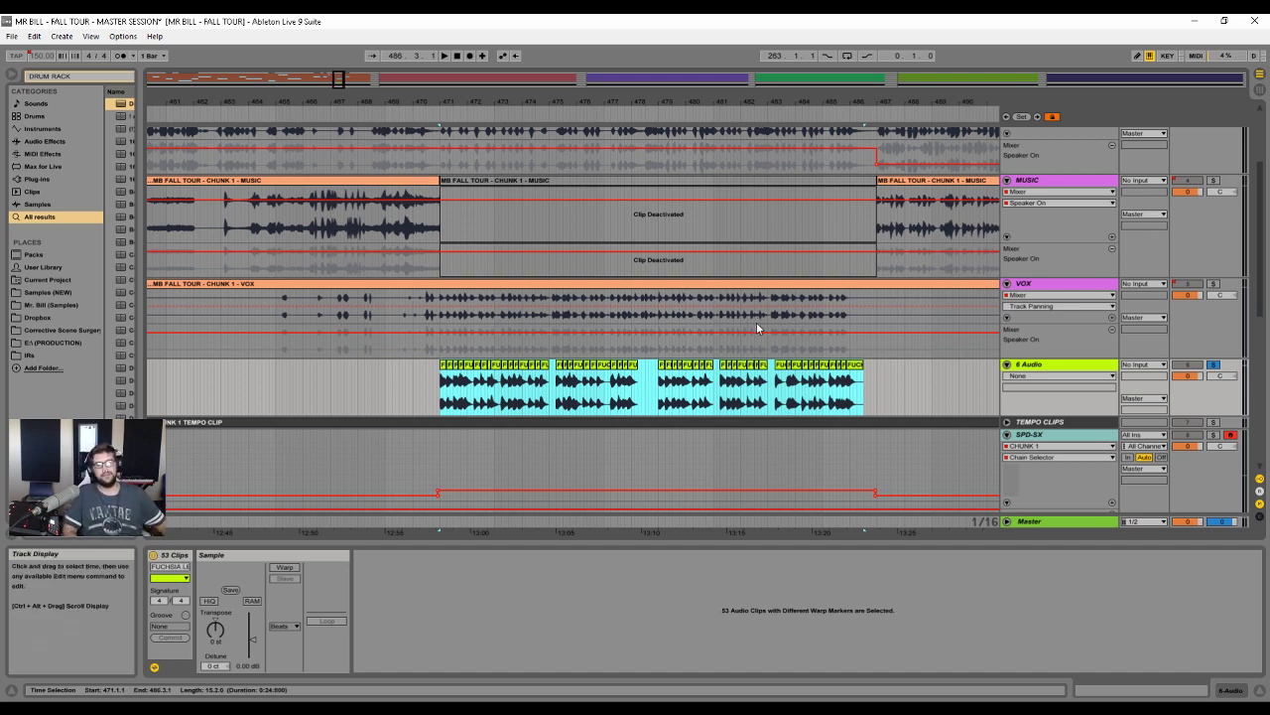
- Show the SPD-SX track's devices and hide the CHUNK 1 chain zones to reach the empty Drum Rack's pads
left_click(1027, 434)
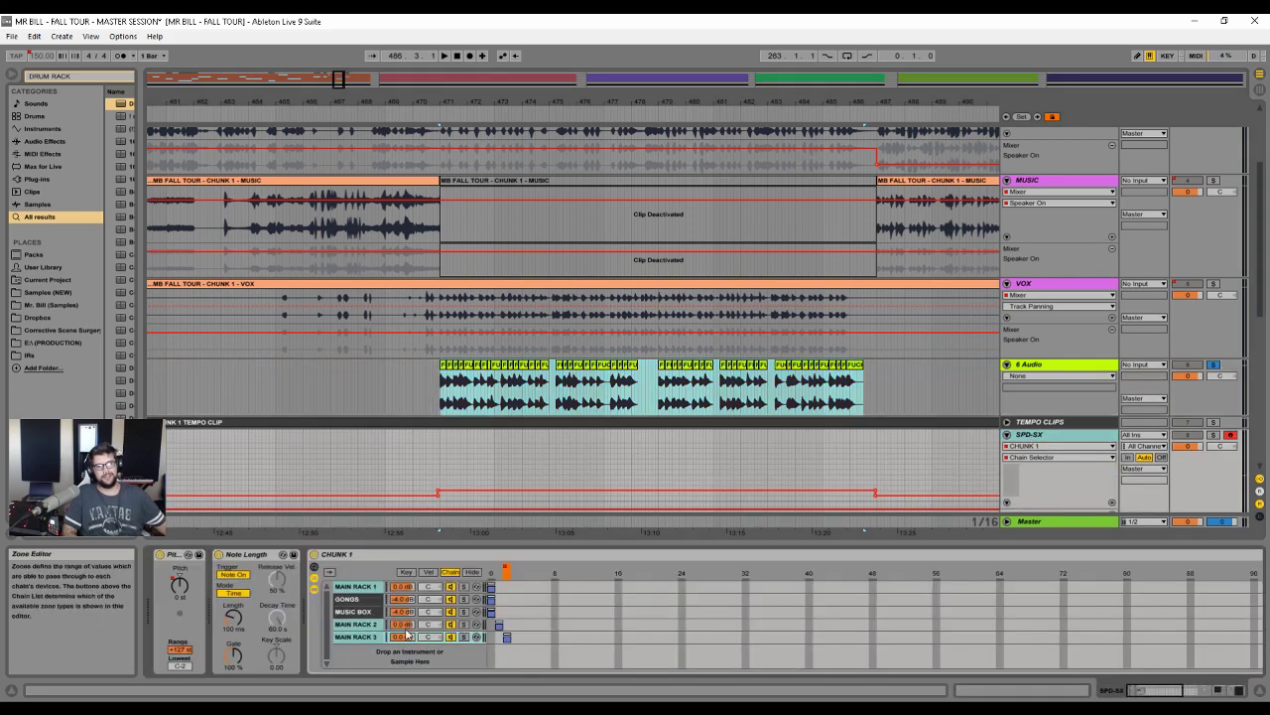
left_click(468, 574)
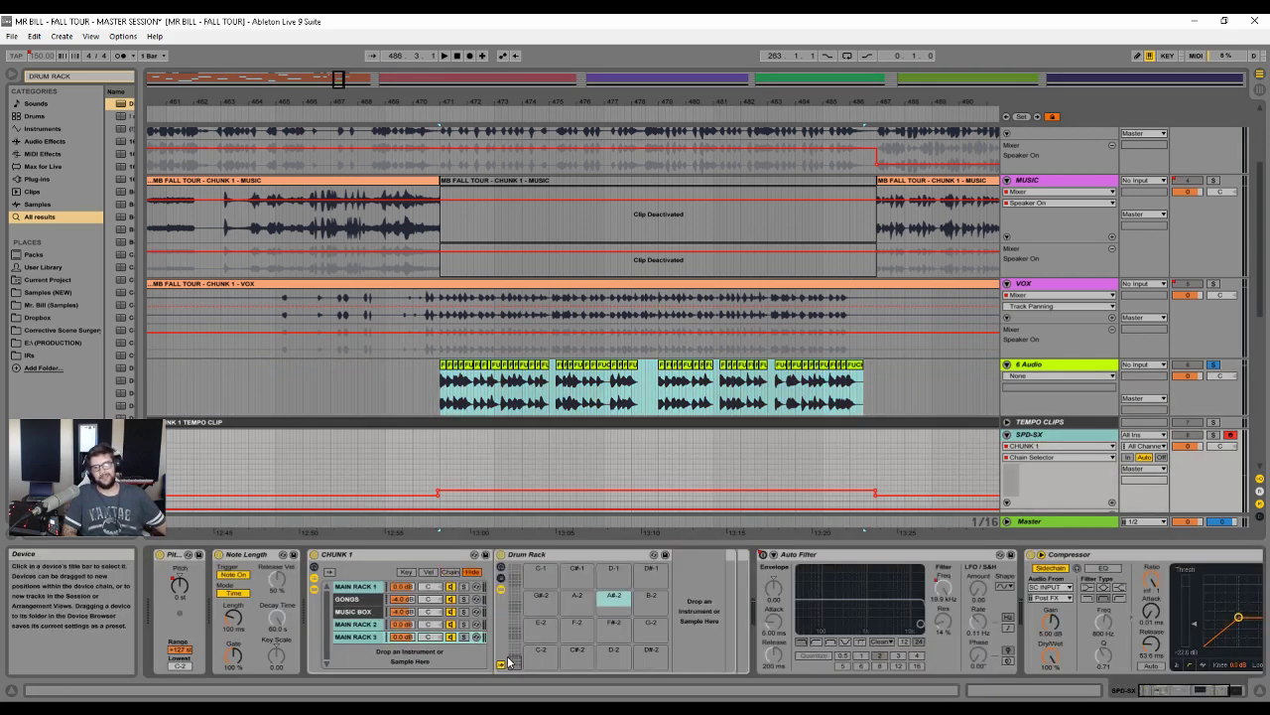
left_click_drag(508, 662, 514, 607)
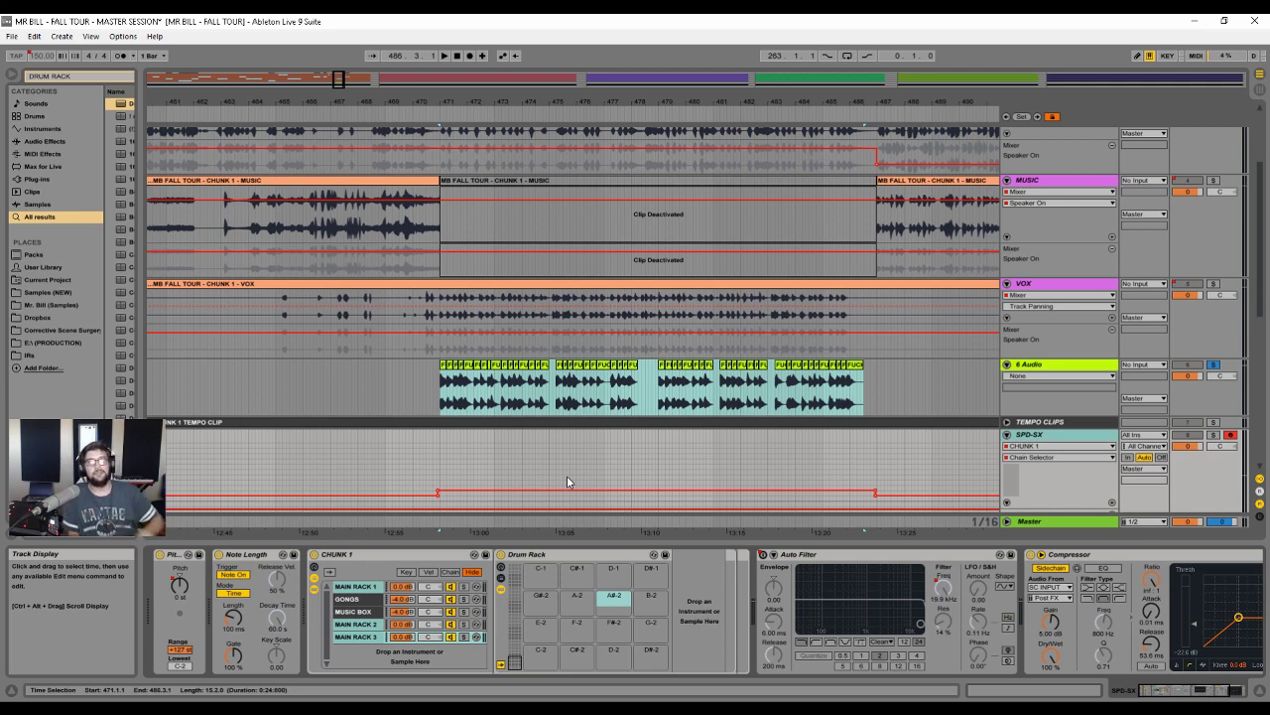
- Check the buffer size and latency in the audio preferences
key("ctrl+comma")
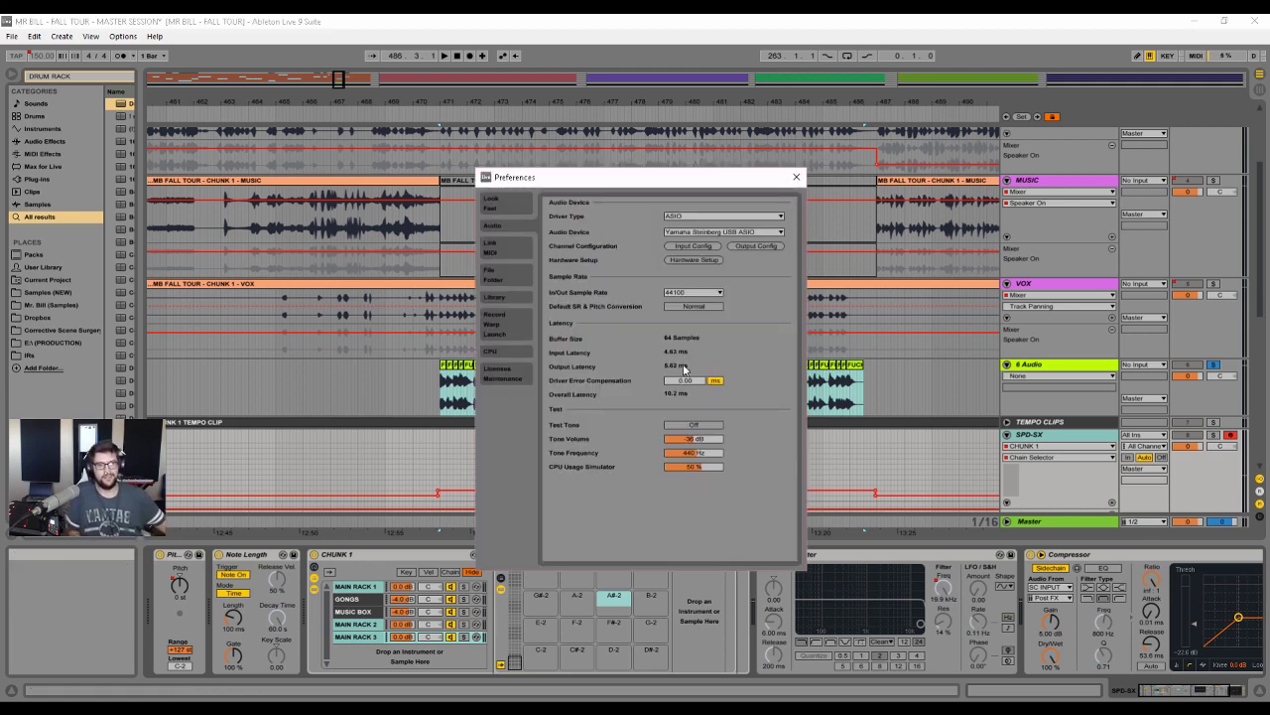
left_click(796, 177)
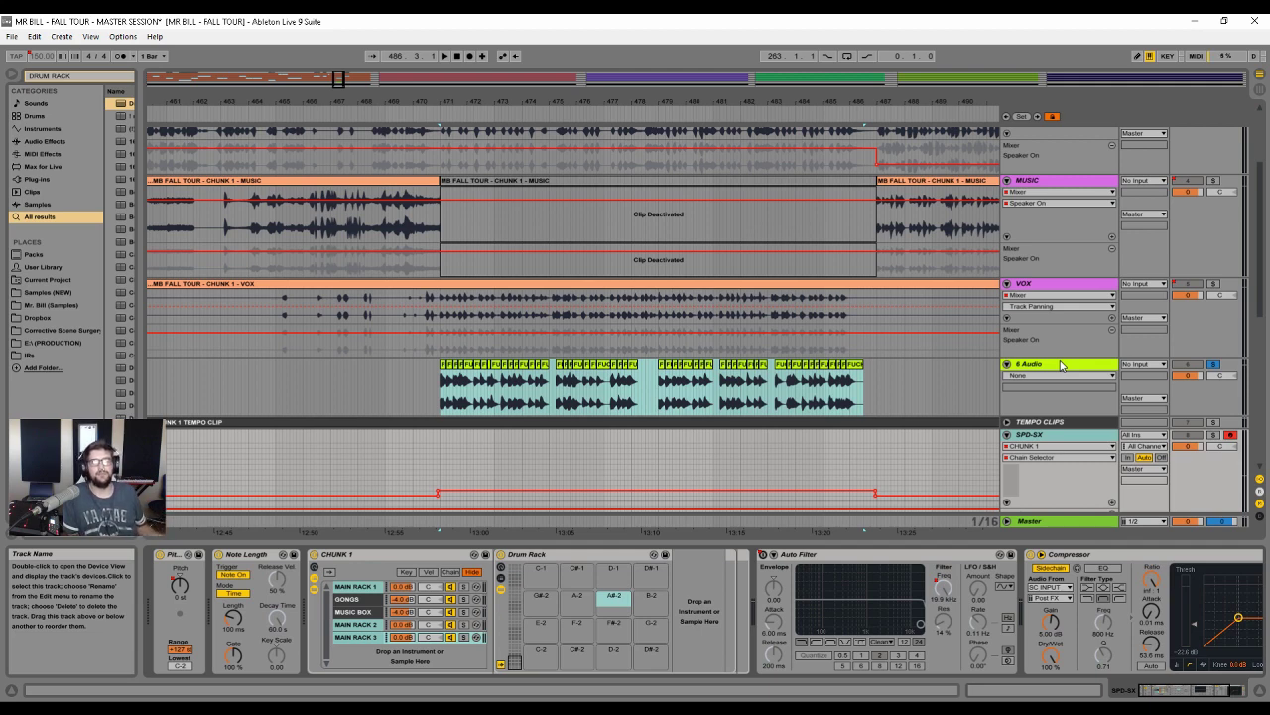
- Examine the waveforms of an early, a middle and the final FUCHSIA LEAD slice in the sample display
double_click(468, 388)
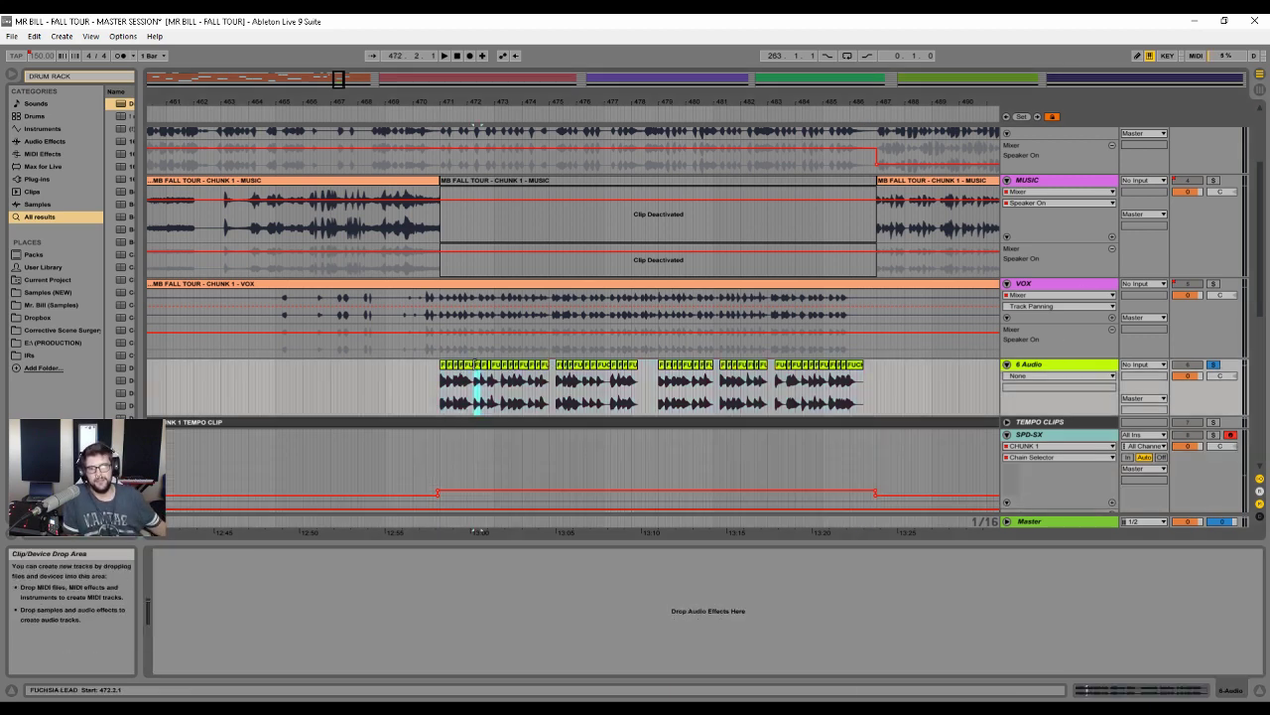
double_click(566, 391)
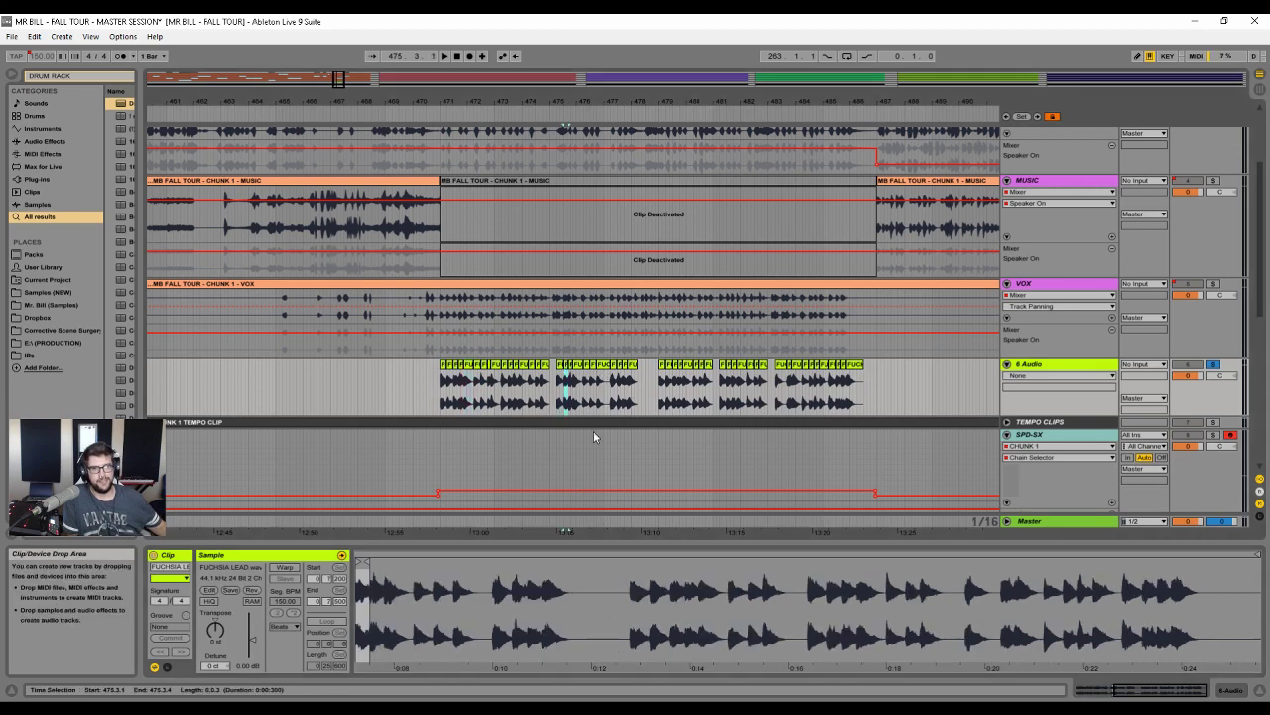
left_click_drag(619, 602, 618, 556)
double_click(854, 365)
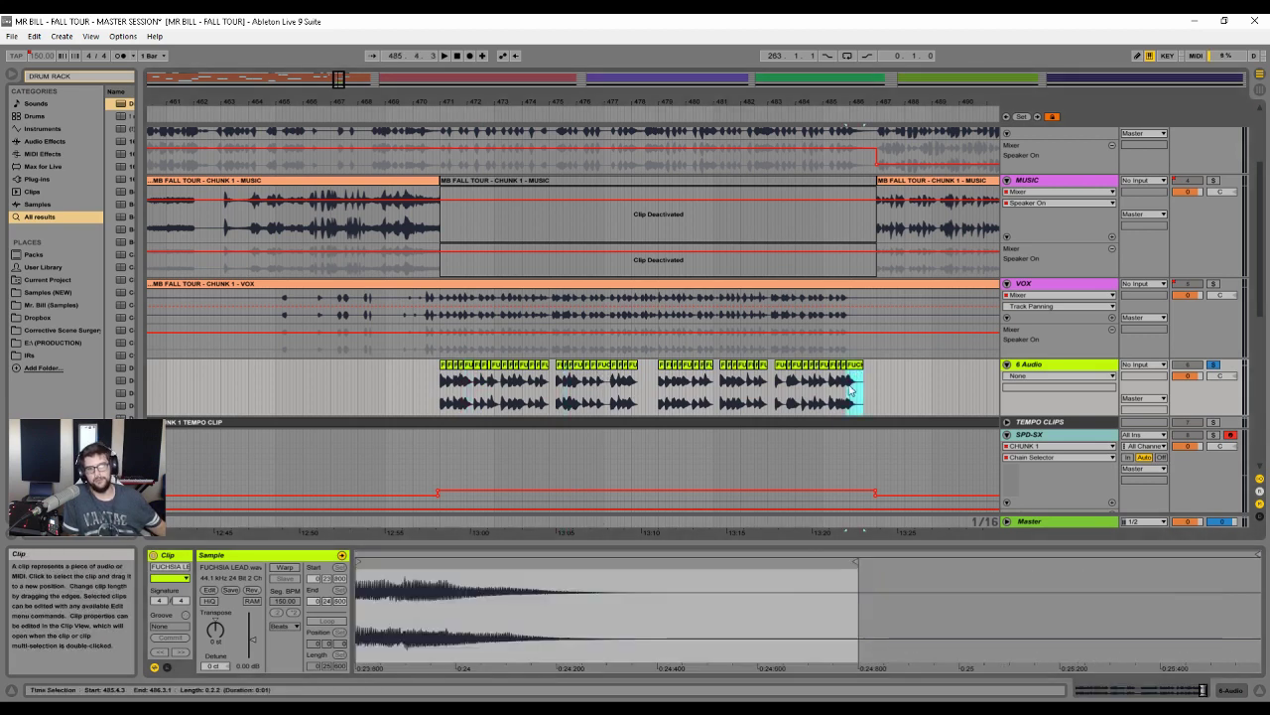
left_click_drag(814, 596, 1228, 584)
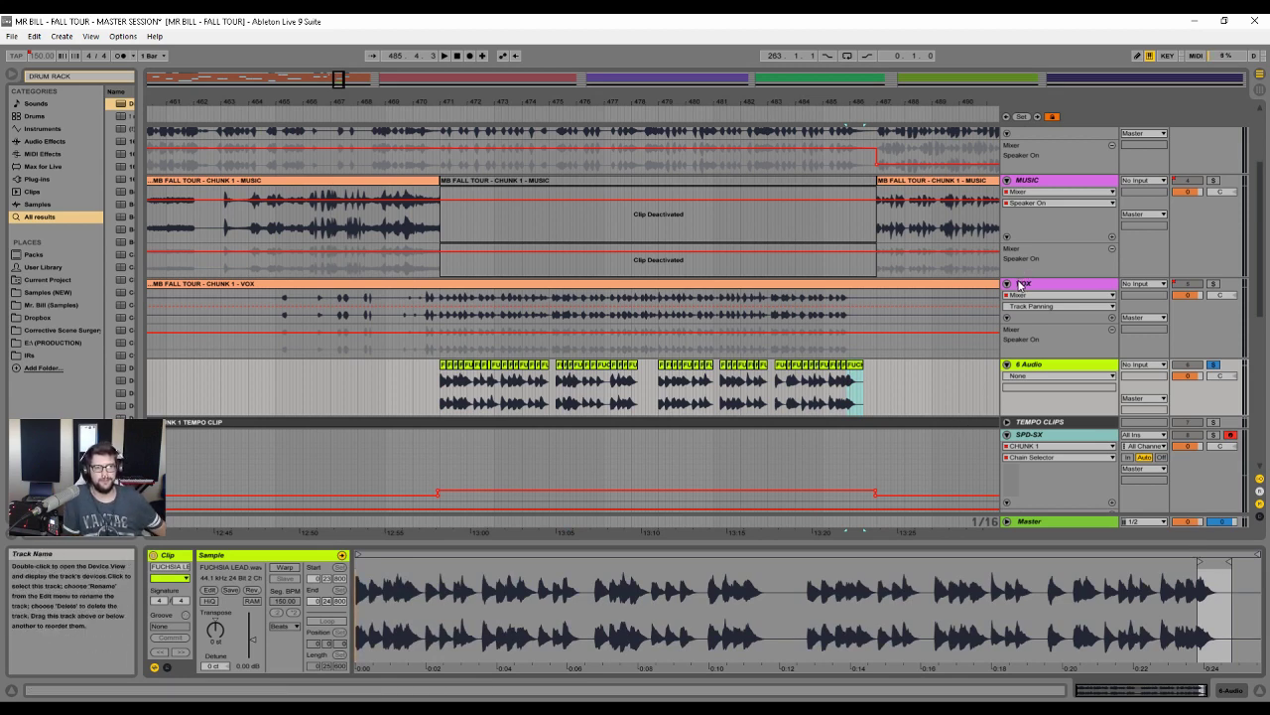
- Fold the VOX track and show the SPD-SX track's devices
left_click(1009, 285)
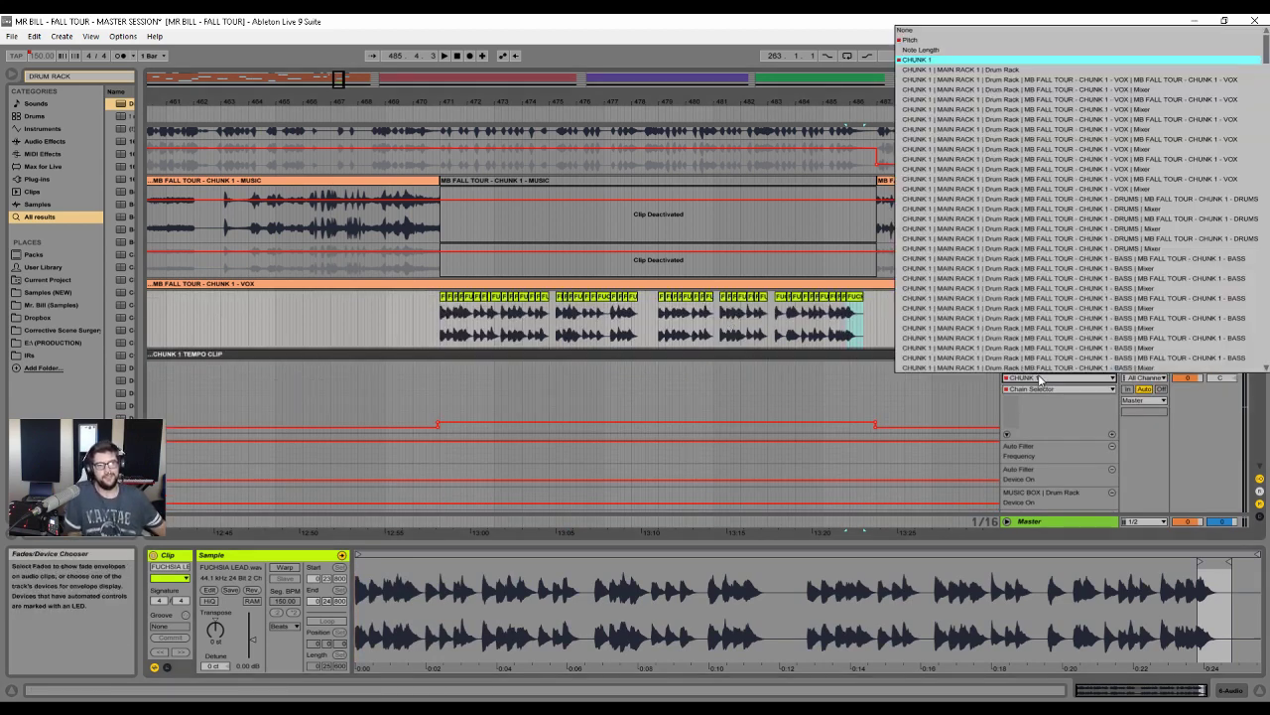
left_click(1037, 367)
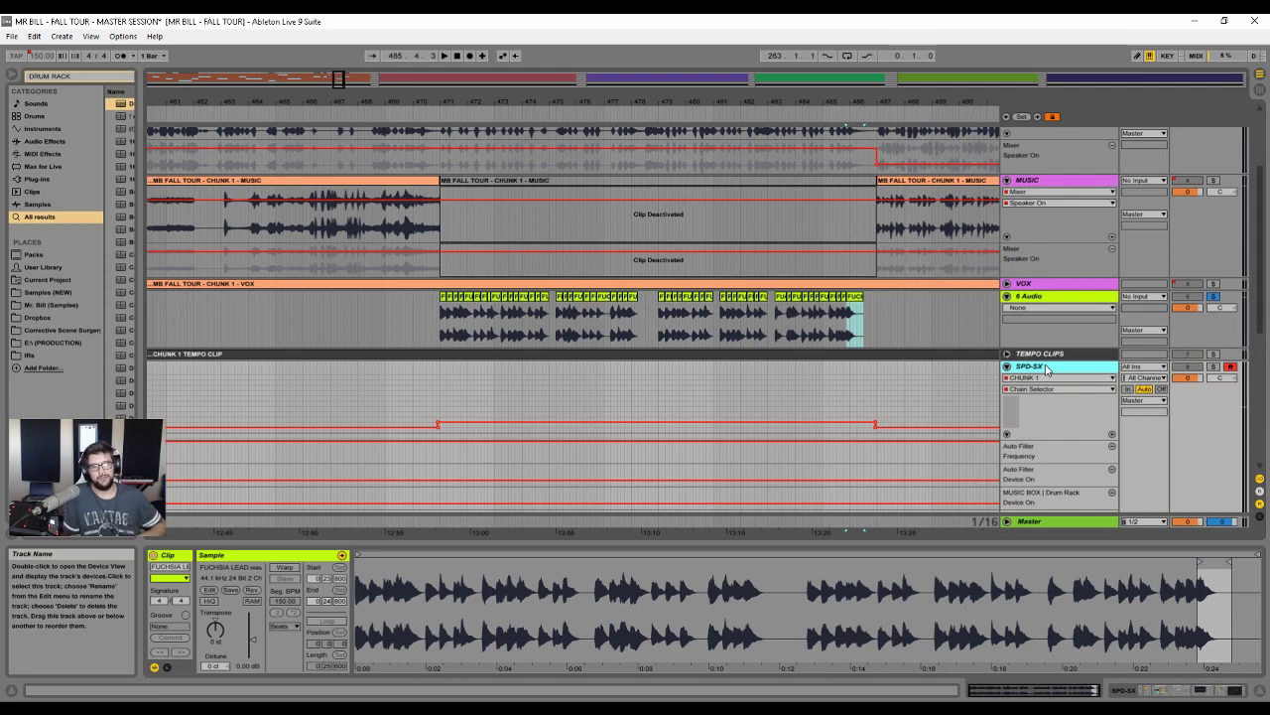
double_click(1046, 369)
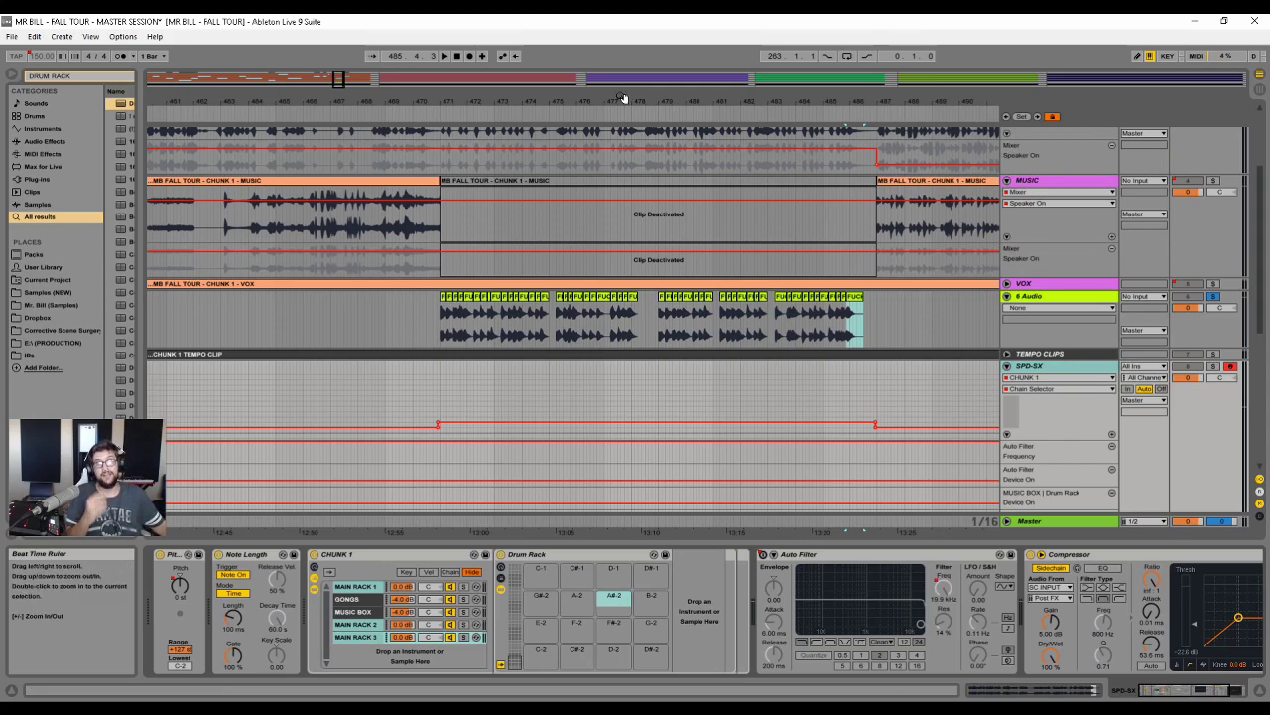
- Examine the SPD-SX track's stepped pitch automation from around bar 350 onward
left_click_drag(622, 98, 622, 25)
scroll(569, 332, "down", 5)
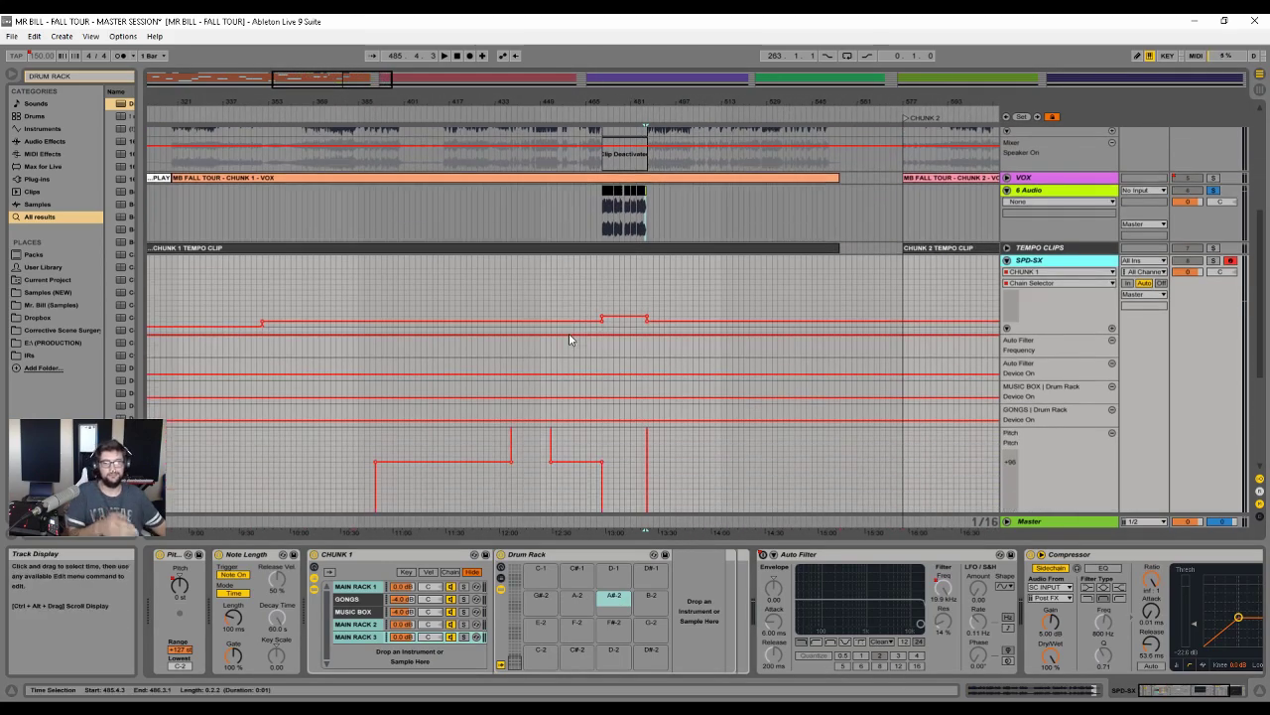
left_click_drag(323, 103, 547, 188)
scroll(626, 296, "down", 3)
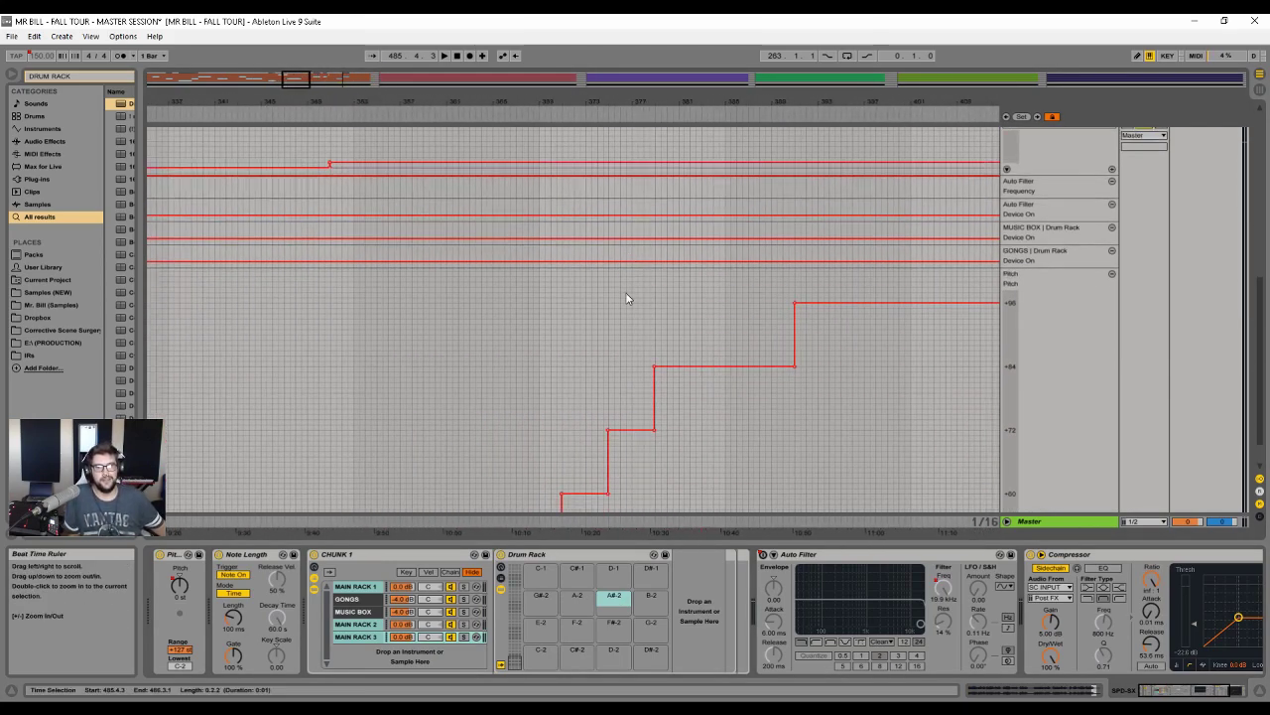
left_click_drag(1019, 348, 1070, 52)
left_click(330, 387)
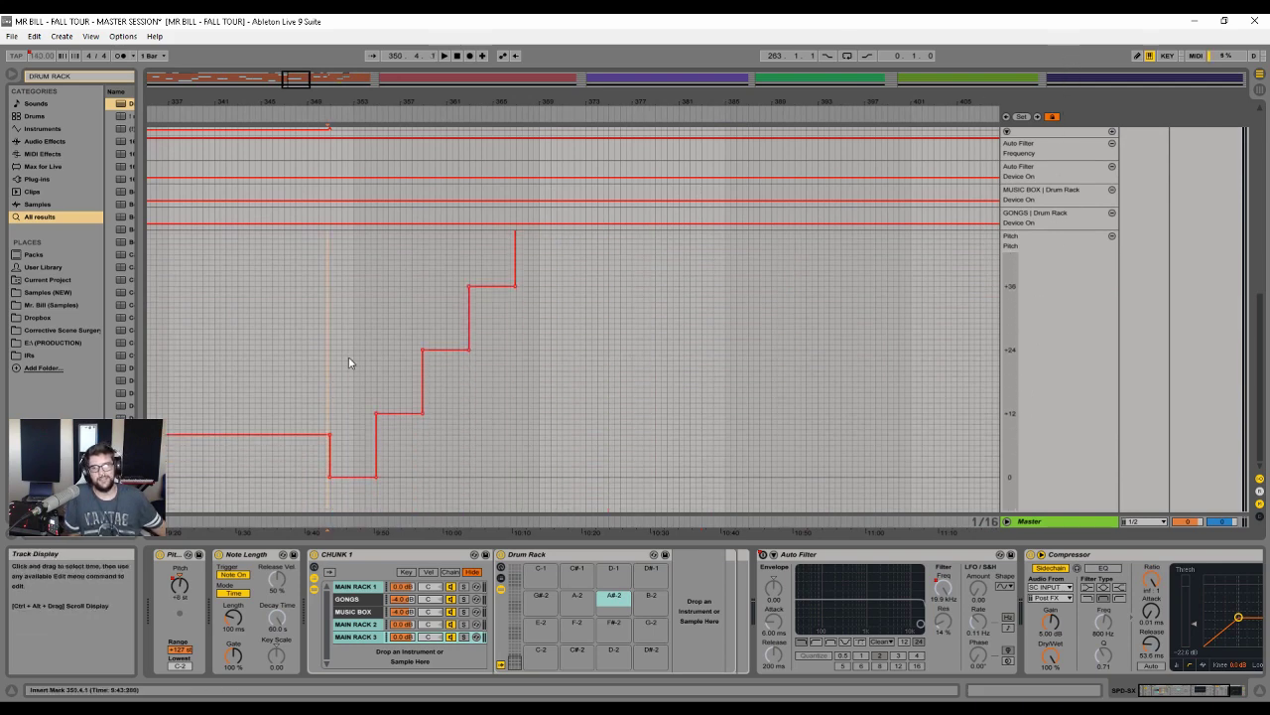
scroll(397, 320, "up", 4)
scroll(404, 314, "down", 3)
scroll(1106, 256, "up", 3)
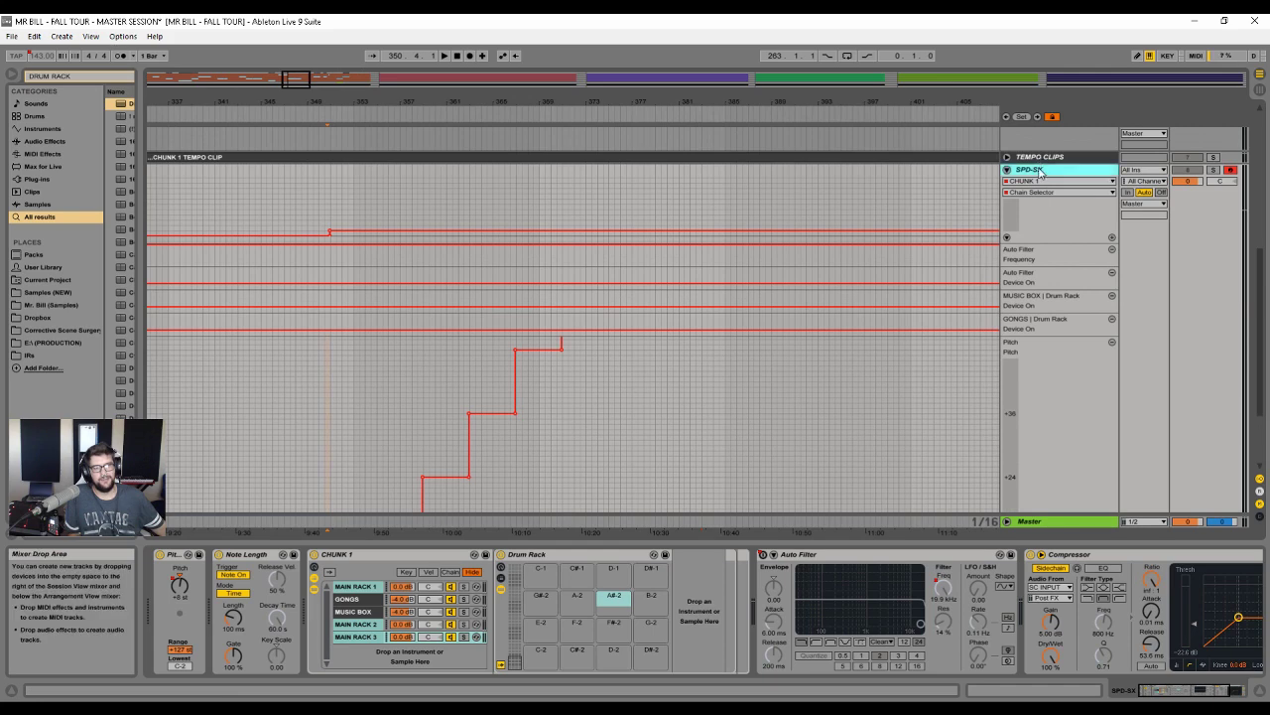
scroll(440, 404, "down", 3)
- Show the MAIN RACK 2 chain's pads, clear the track solo and play the section from 350.2.2
left_click(364, 588)
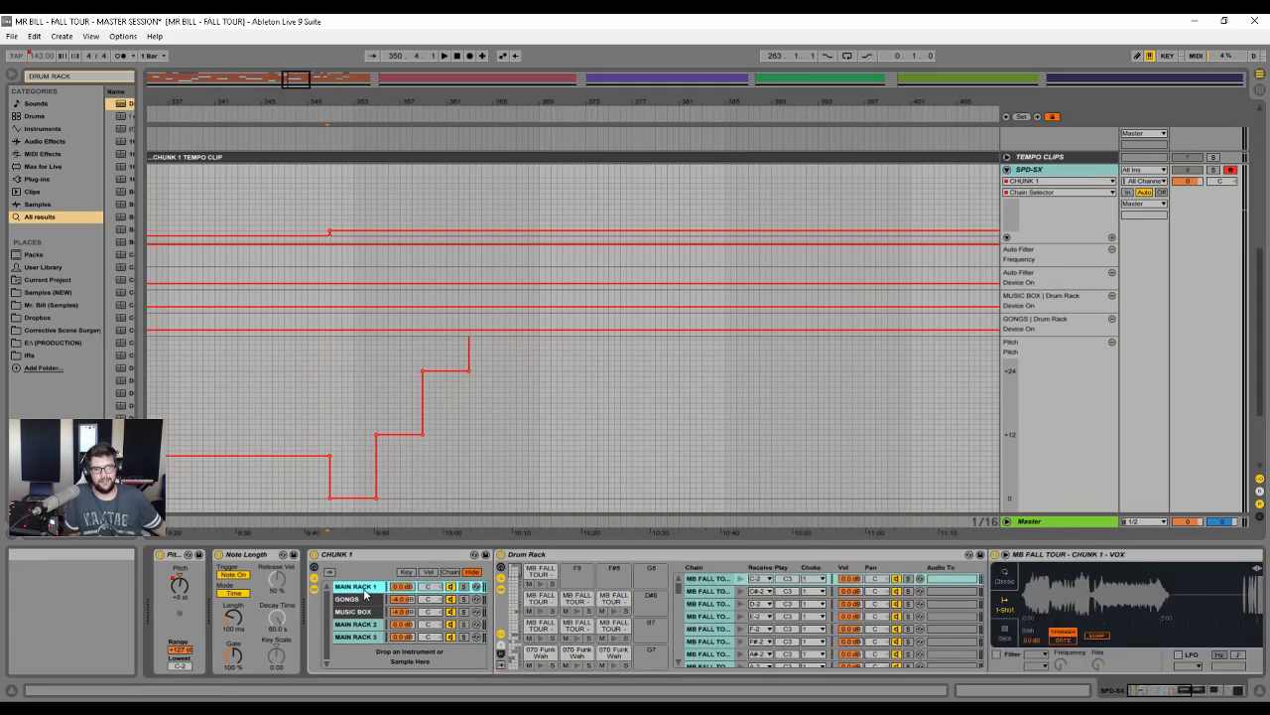
left_click(367, 621)
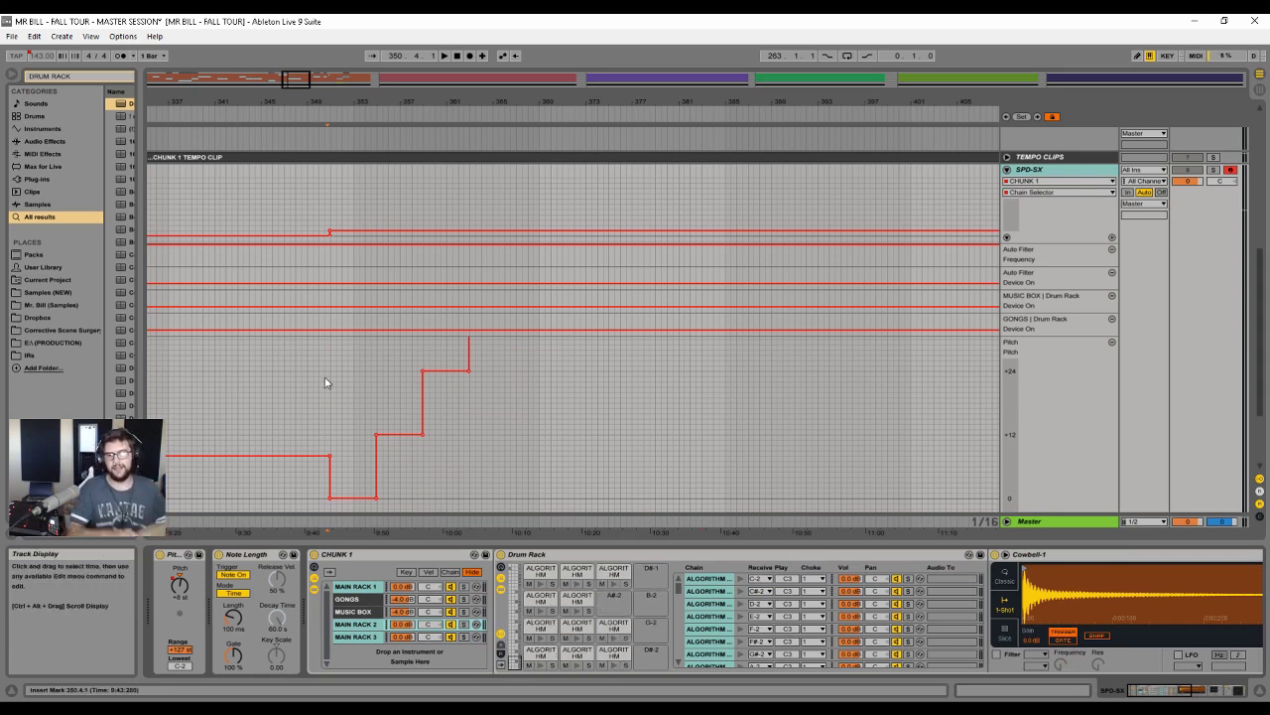
left_click(322, 402)
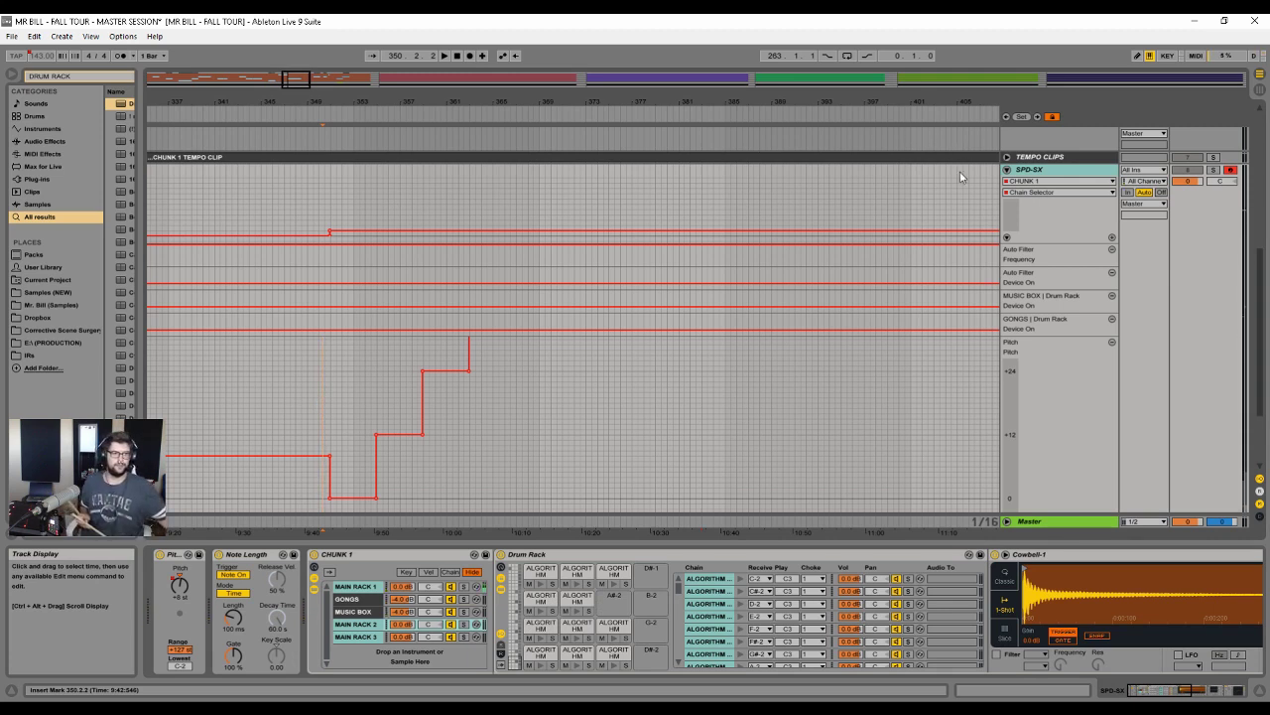
double_click(1214, 170)
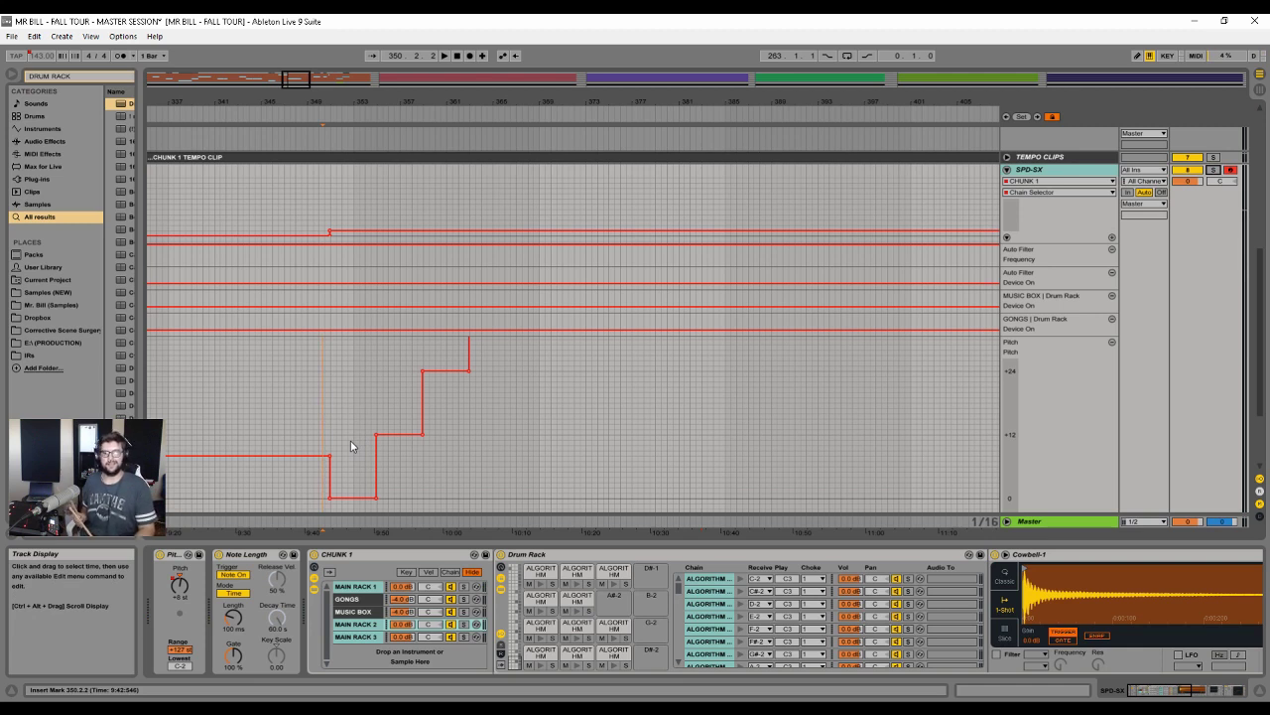
key("space")
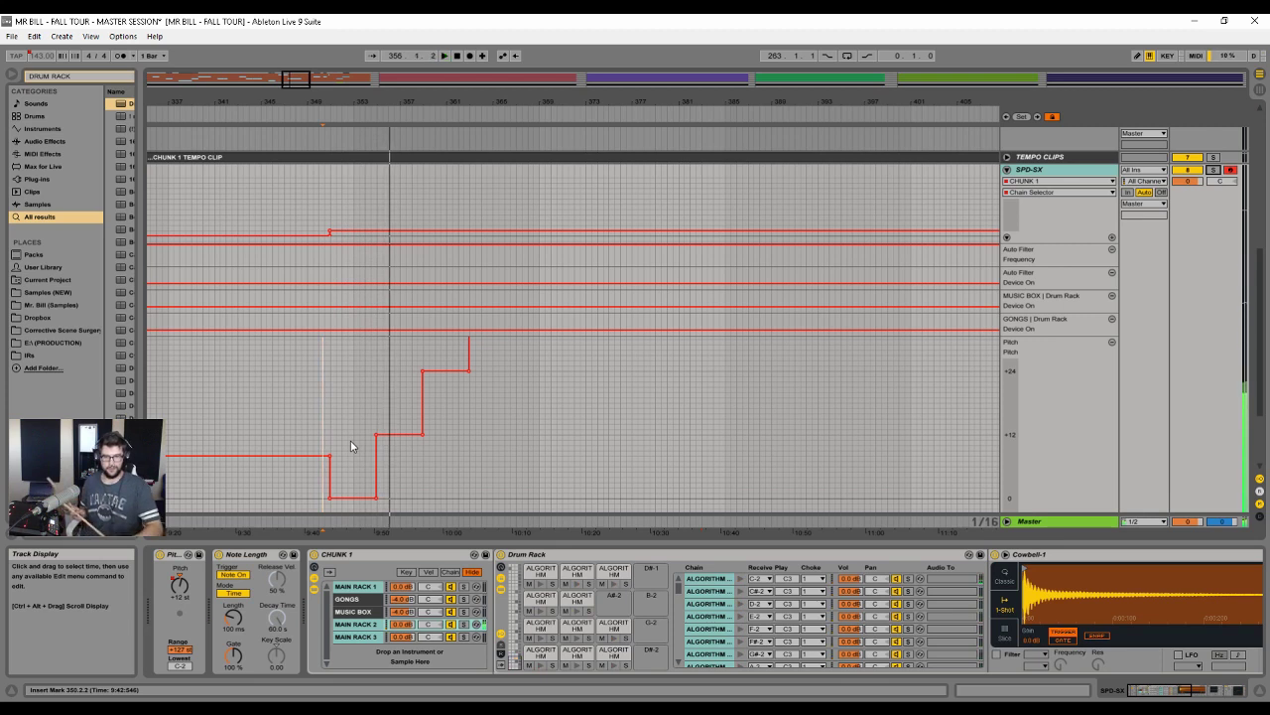
- Play the MAIN RACK 2 section at the +12, +24 and +36 pitch steps, viewing the matching pad groups
left_click(385, 409)
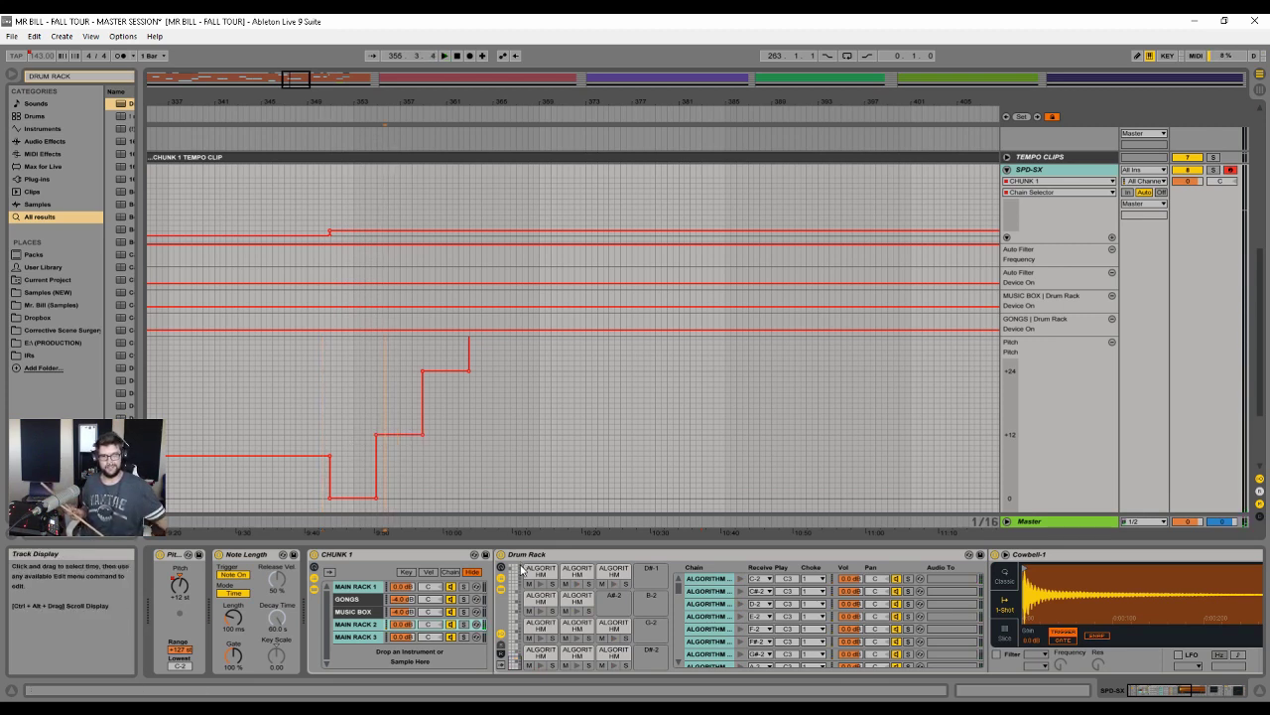
left_click(518, 657)
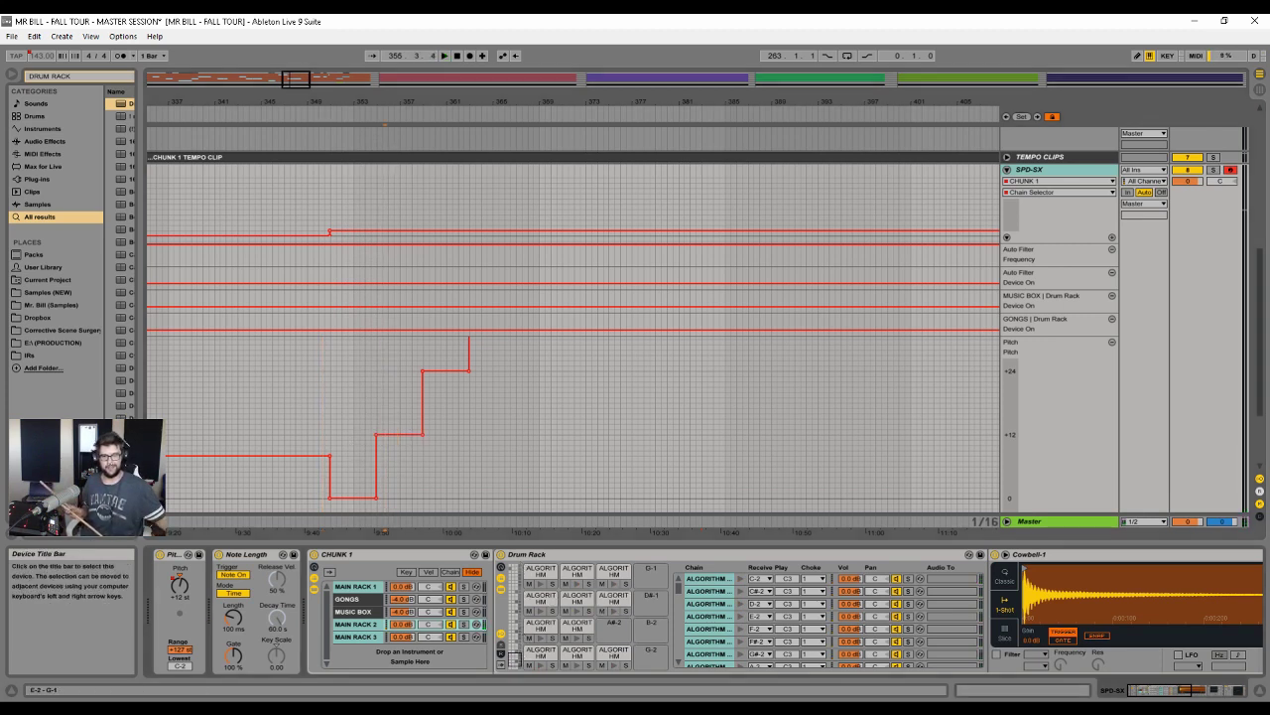
left_click(514, 647)
left_click(440, 362)
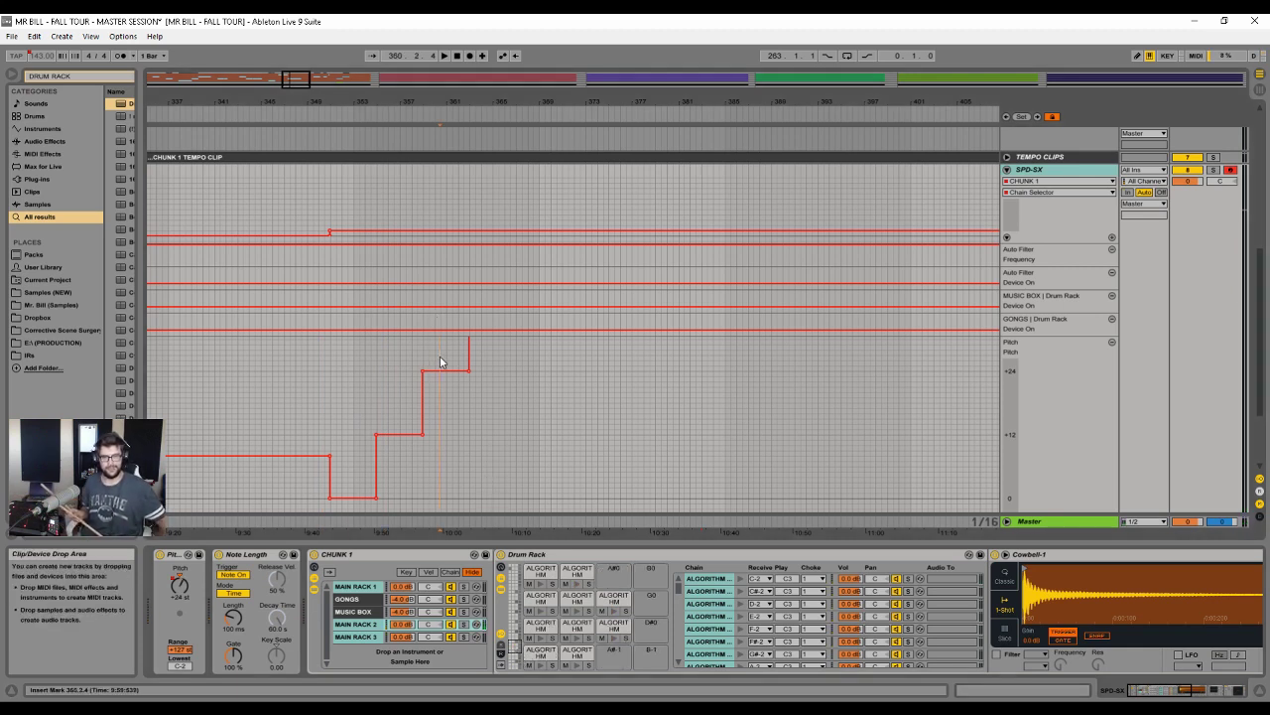
key("space")
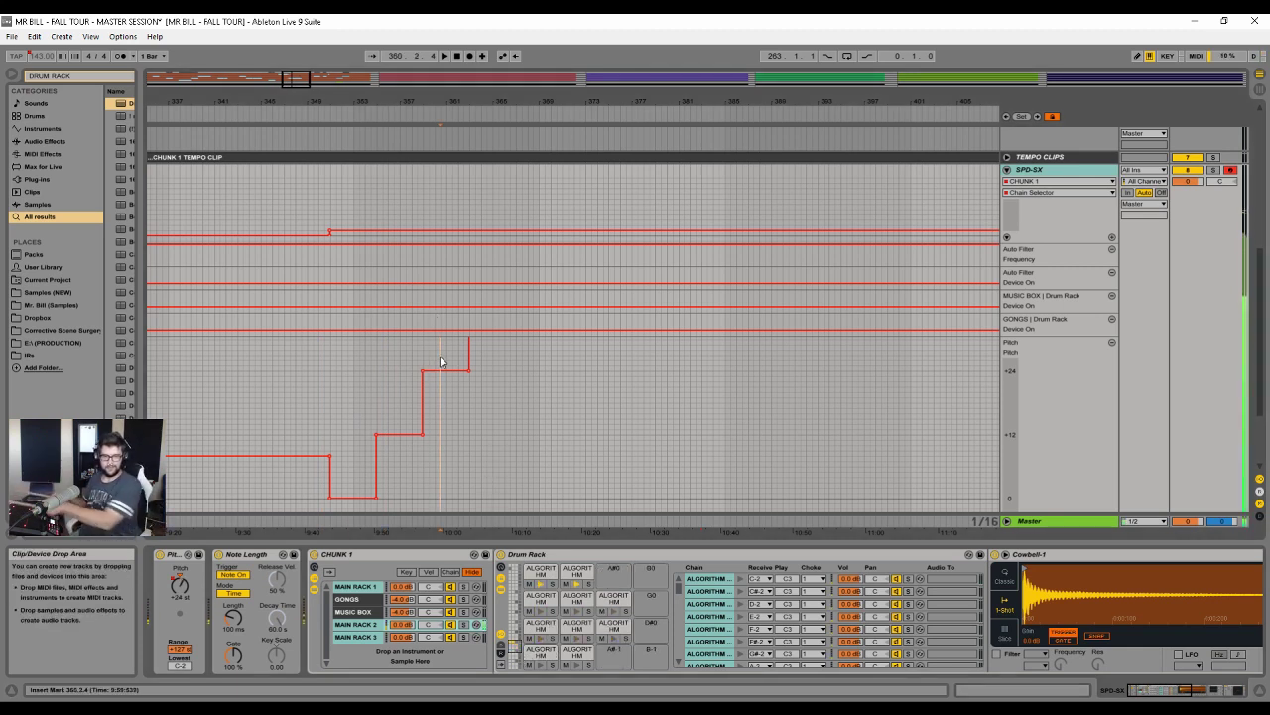
scroll(536, 439, "up", 3)
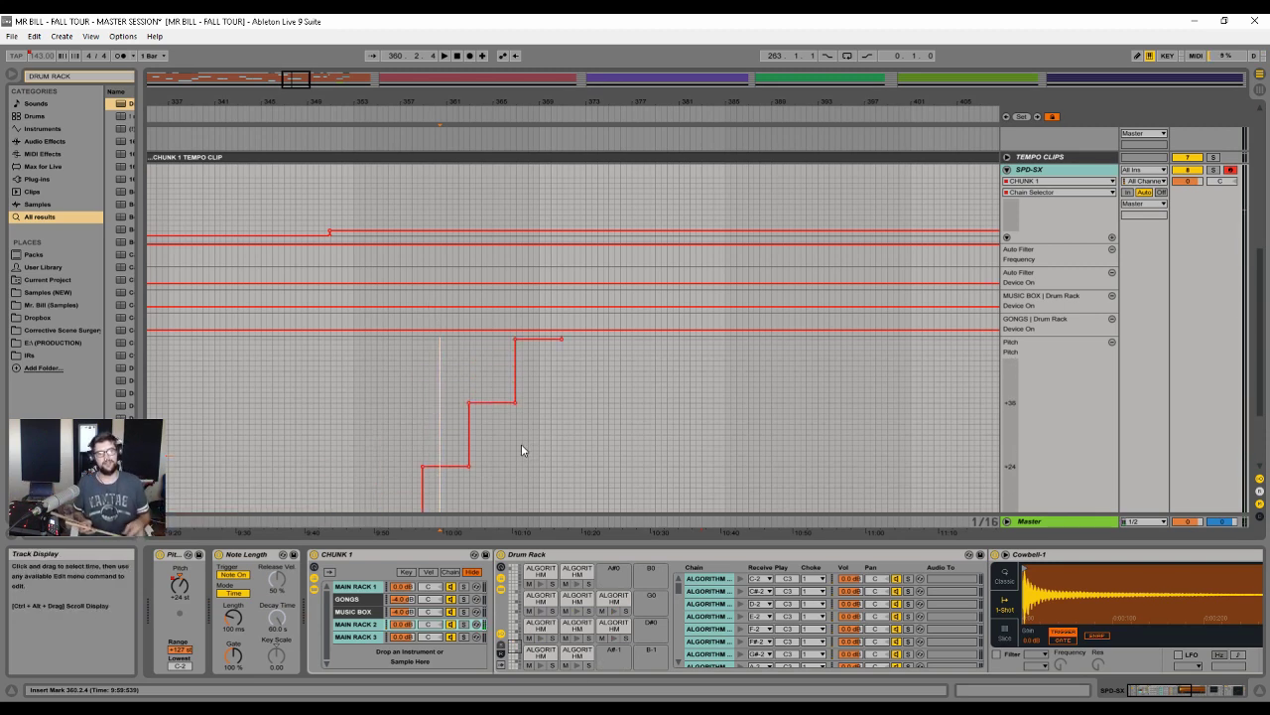
left_click(498, 449)
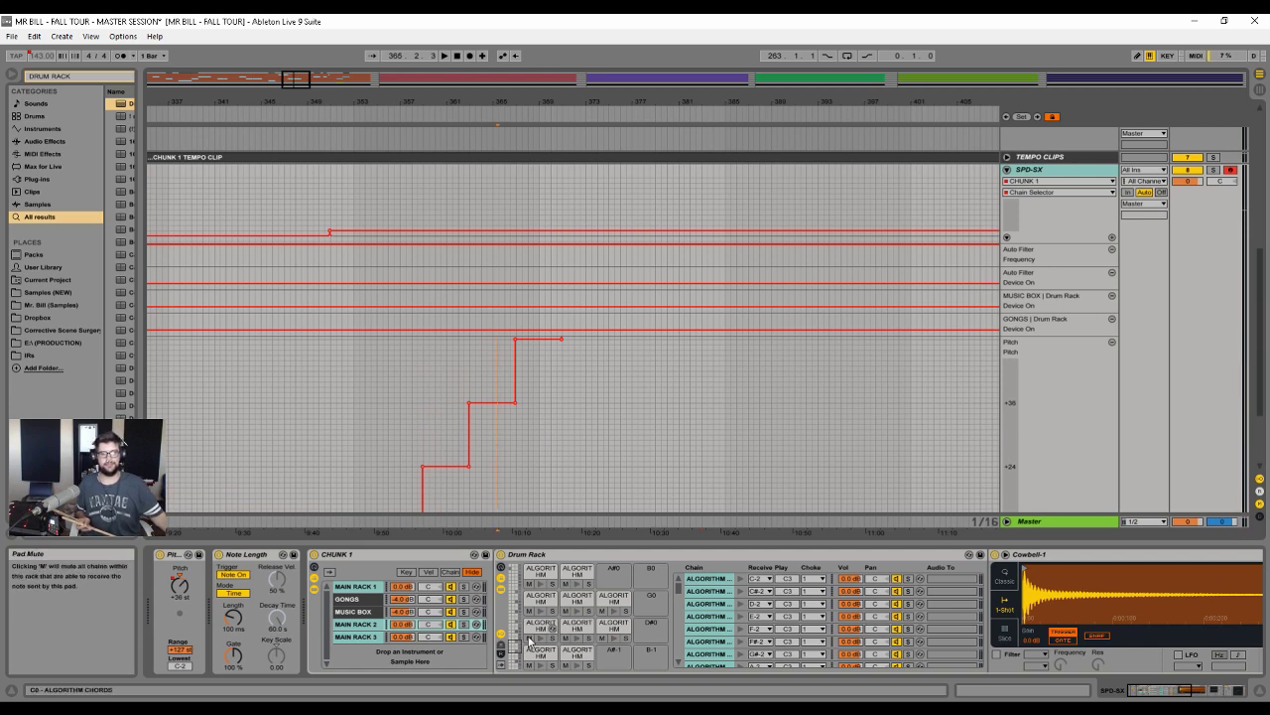
left_click(518, 640)
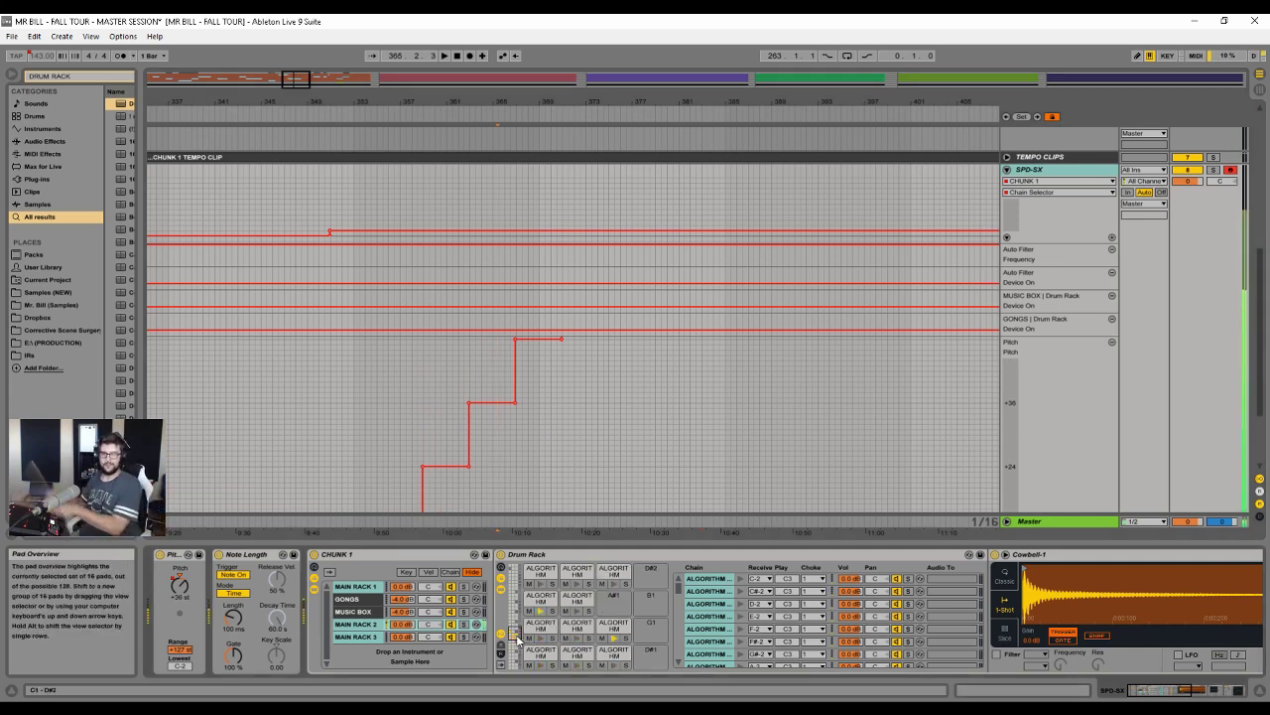
left_click(497, 117)
left_click_drag(518, 98, 519, 103)
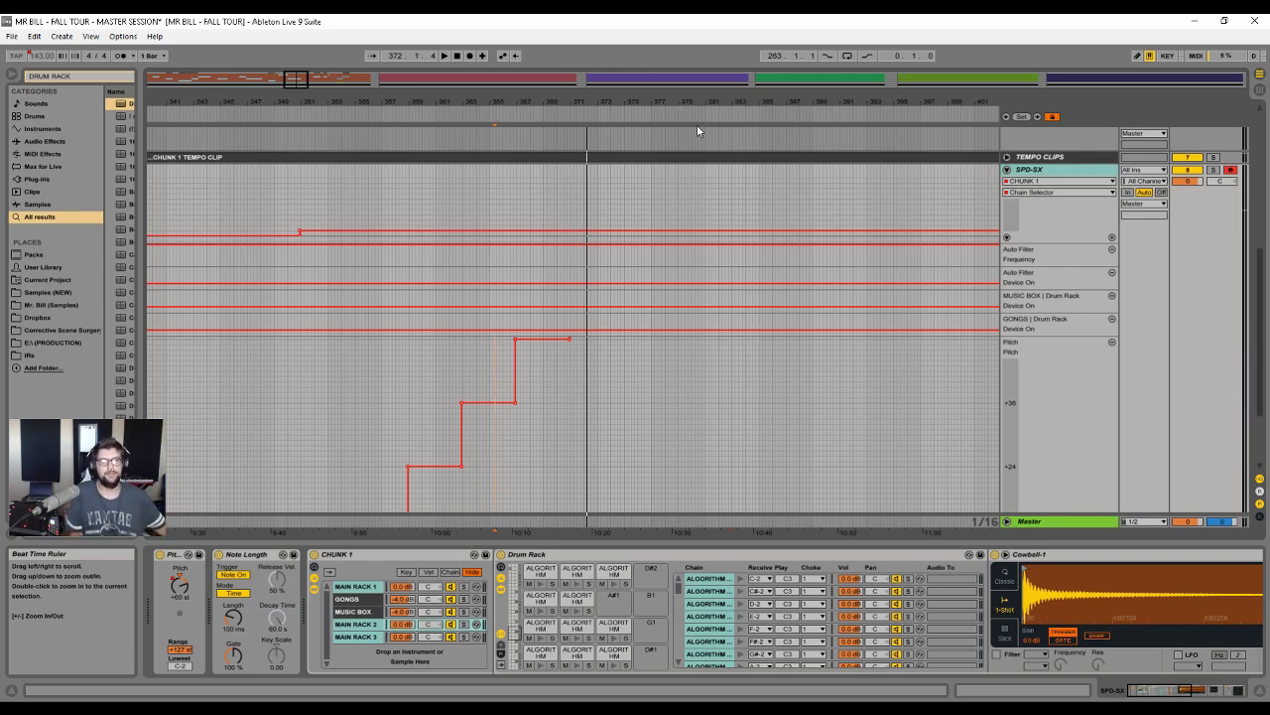
- Review the higher pitch automation steps and show the MAIN RACK 3 chain's empty Drum Rack
left_click_drag(721, 102, 494, 105)
scroll(586, 388, "up", 10)
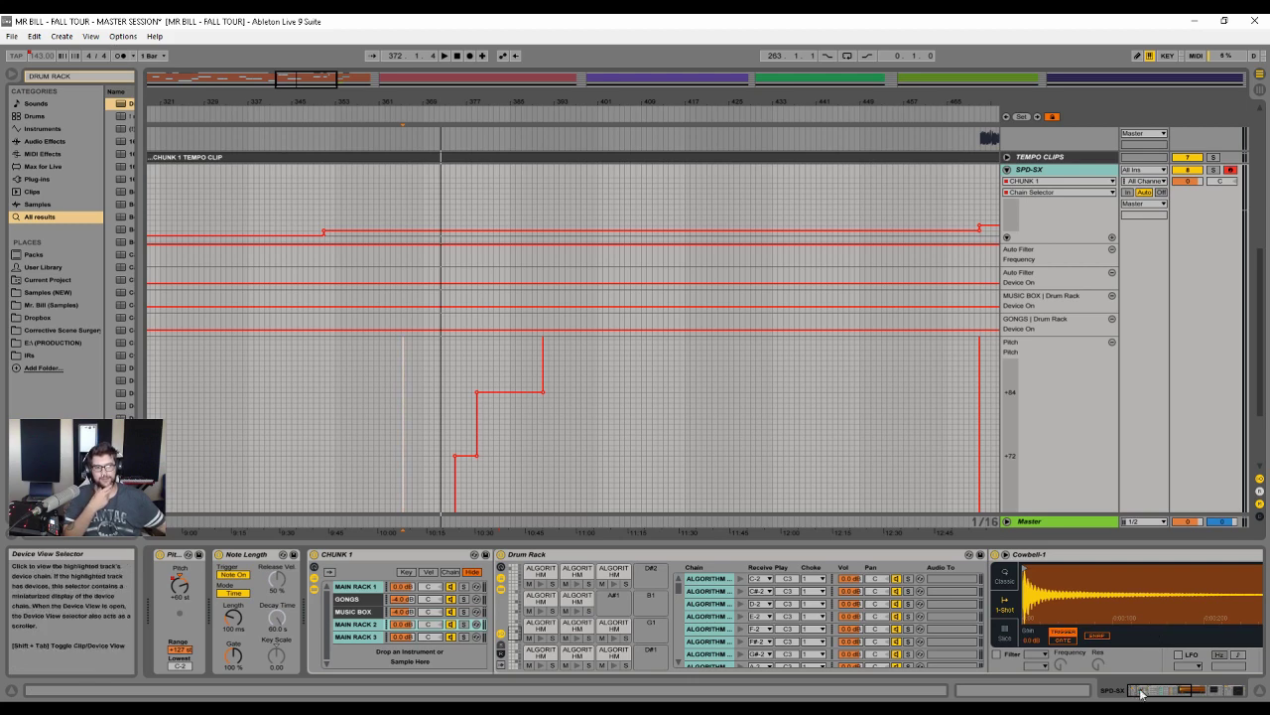
mouse_move(1145, 690)
left_mouse_down()
mouse_move(1221, 683)
mouse_move(1131, 690)
left_mouse_up()
left_click(671, 579)
left_click(349, 638)
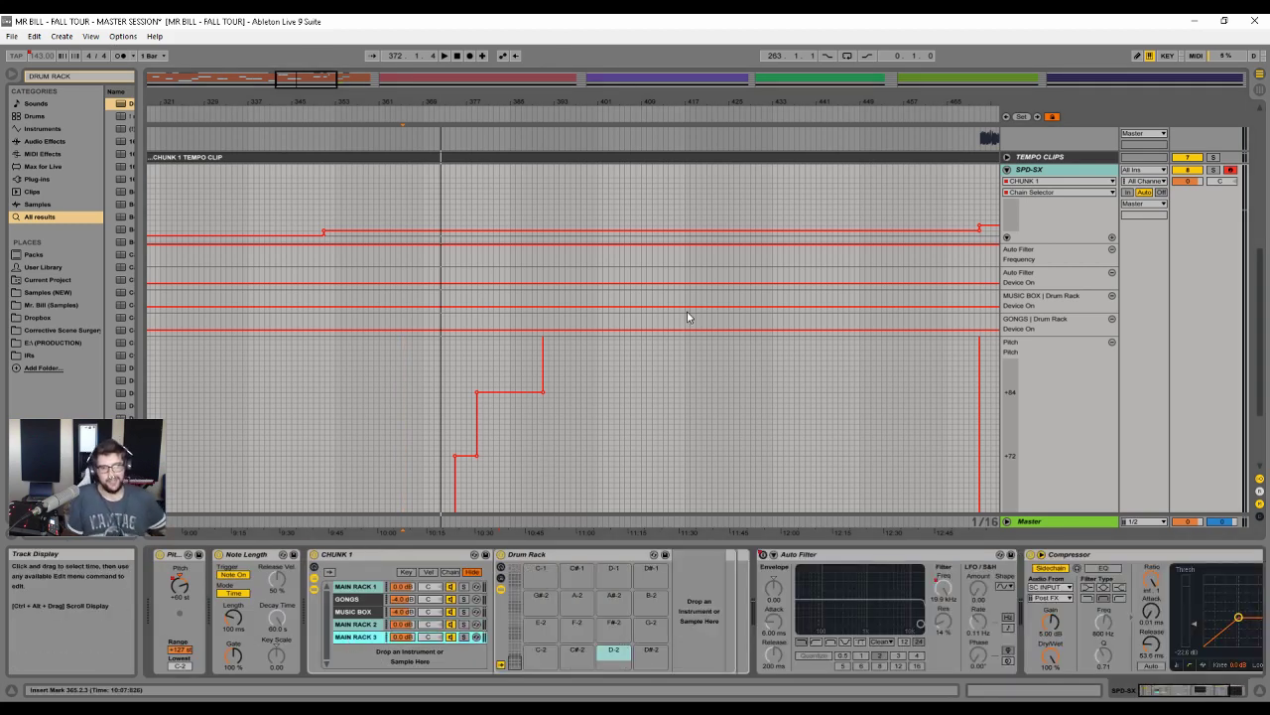
- Solo the 6 Audio track and play its first two FUCHSIA LEAD slices from 471.1.1
left_click_drag(978, 102, 452, 143)
scroll(491, 280, "up", 3)
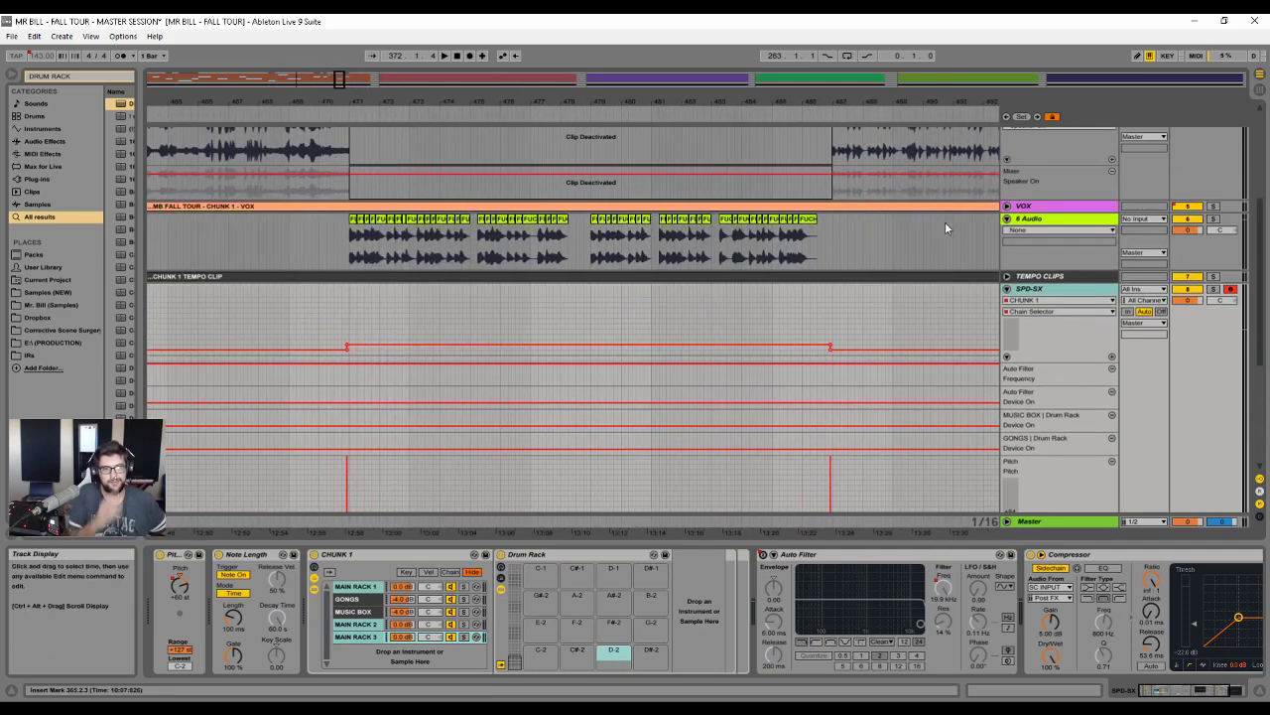
left_click_drag(331, 235, 911, 238)
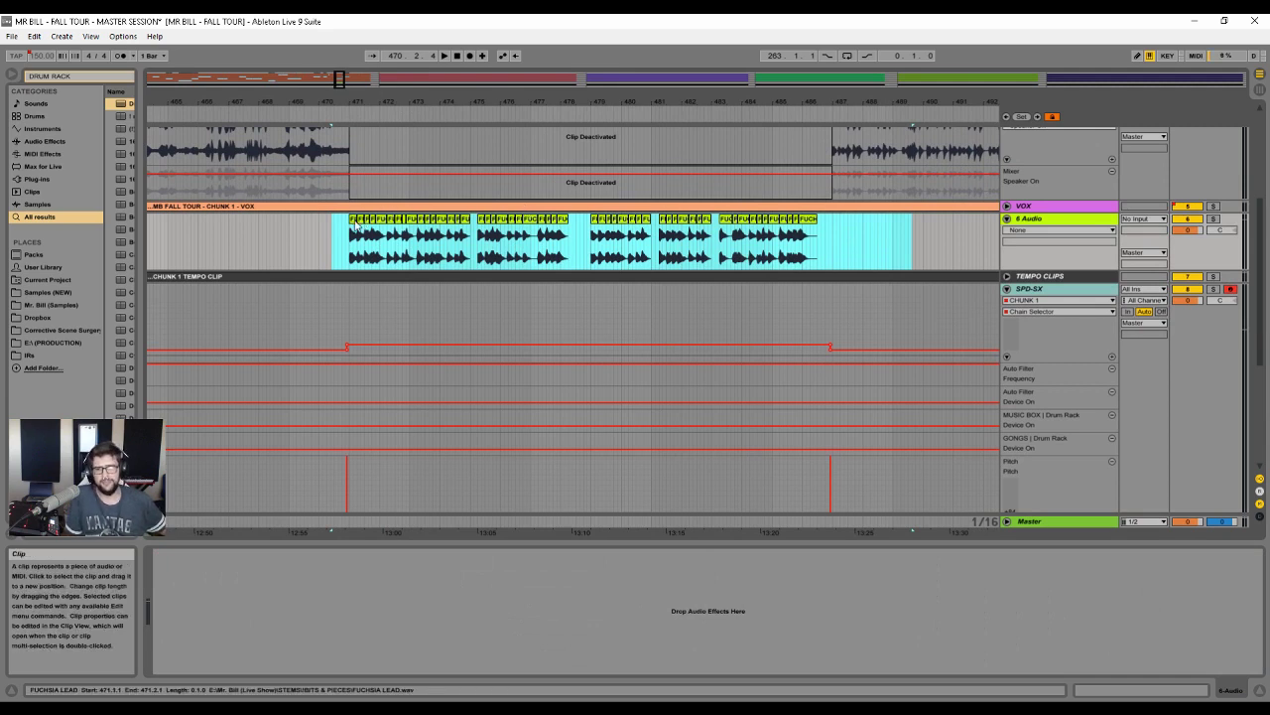
left_click(353, 218)
key("space")
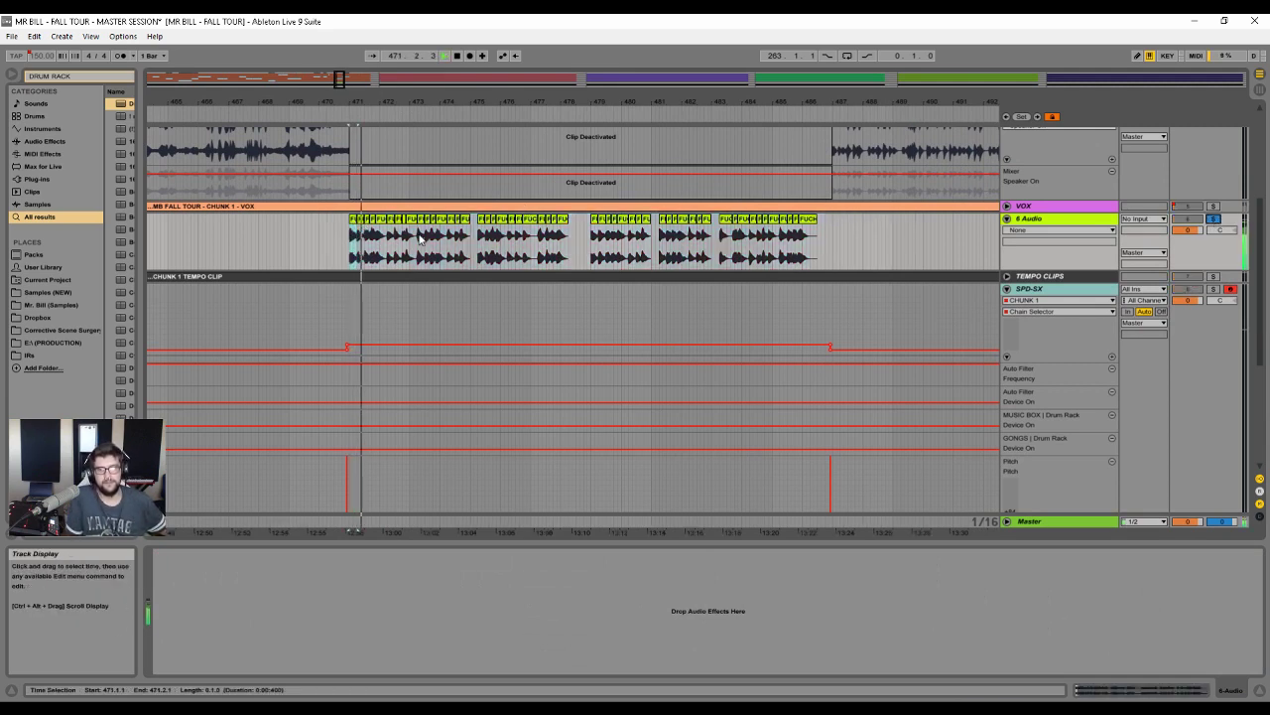
left_click(382, 220)
left_click(361, 219)
key("space")
key("space")
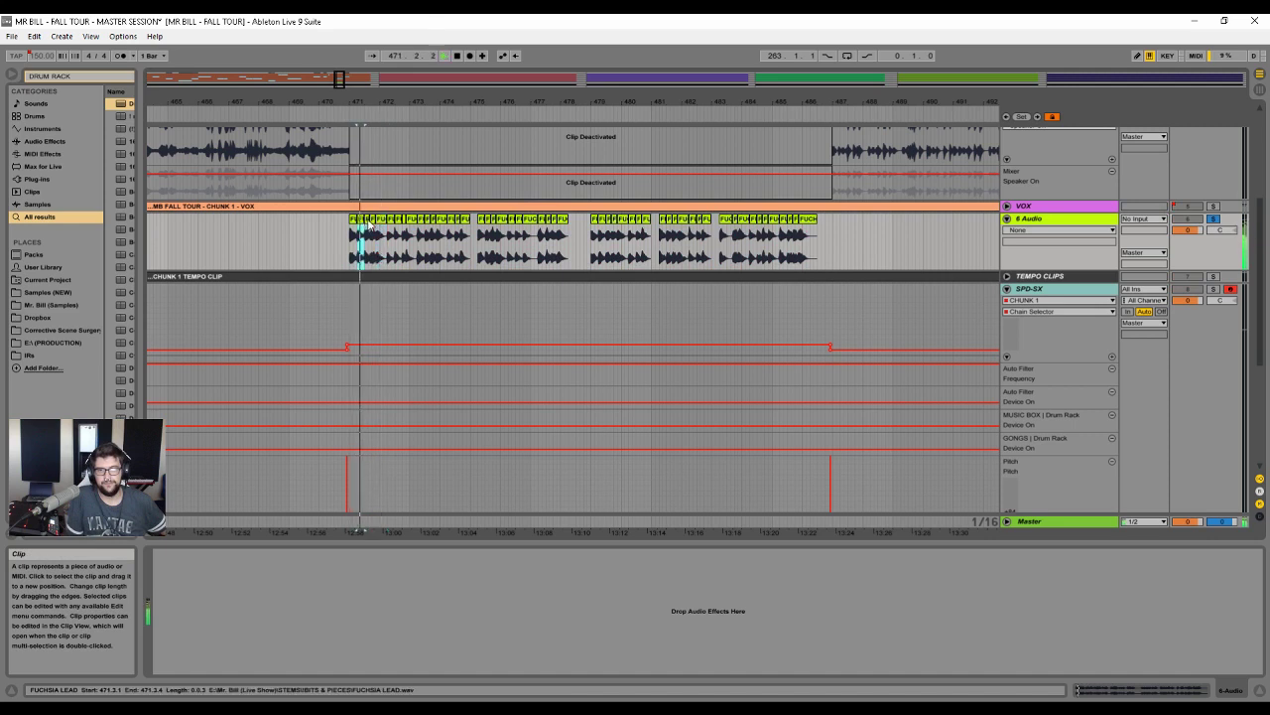
- Play the third FUCHSIA LEAD slice and delete it, keeping the following slices in place, and play the slice ending at 472.2.1
left_click(367, 220)
key("space")
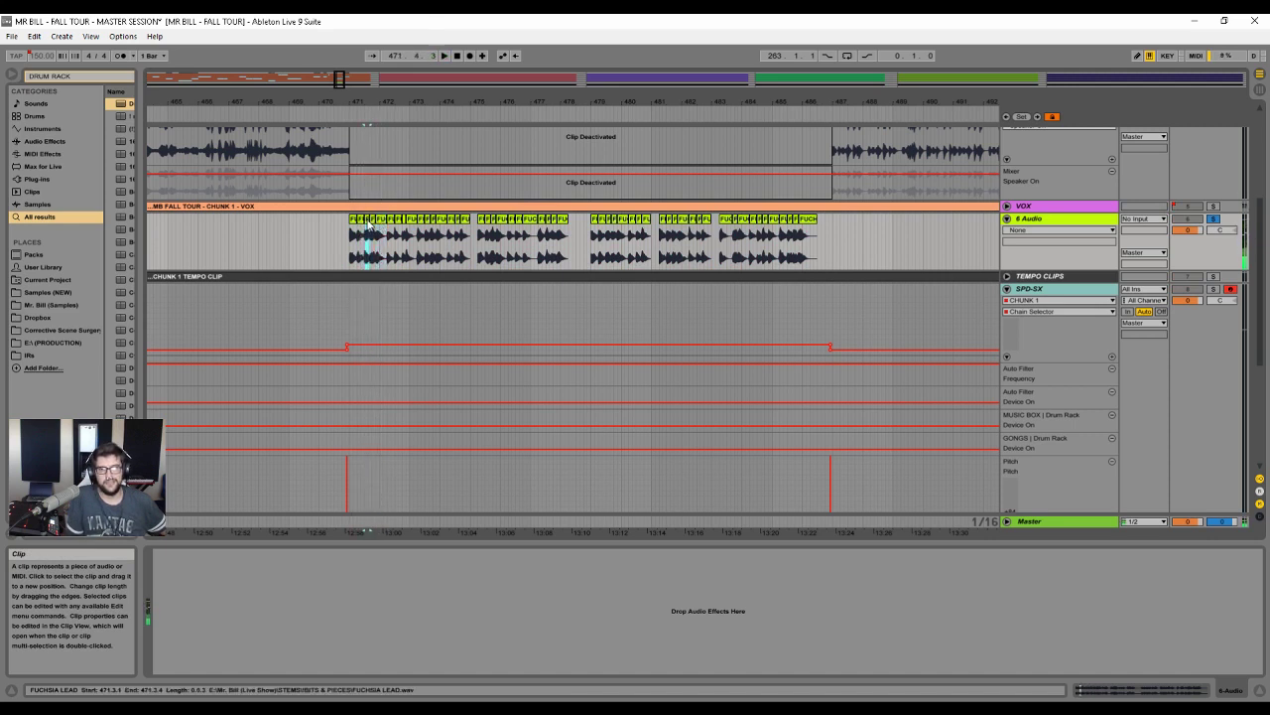
left_click(383, 222)
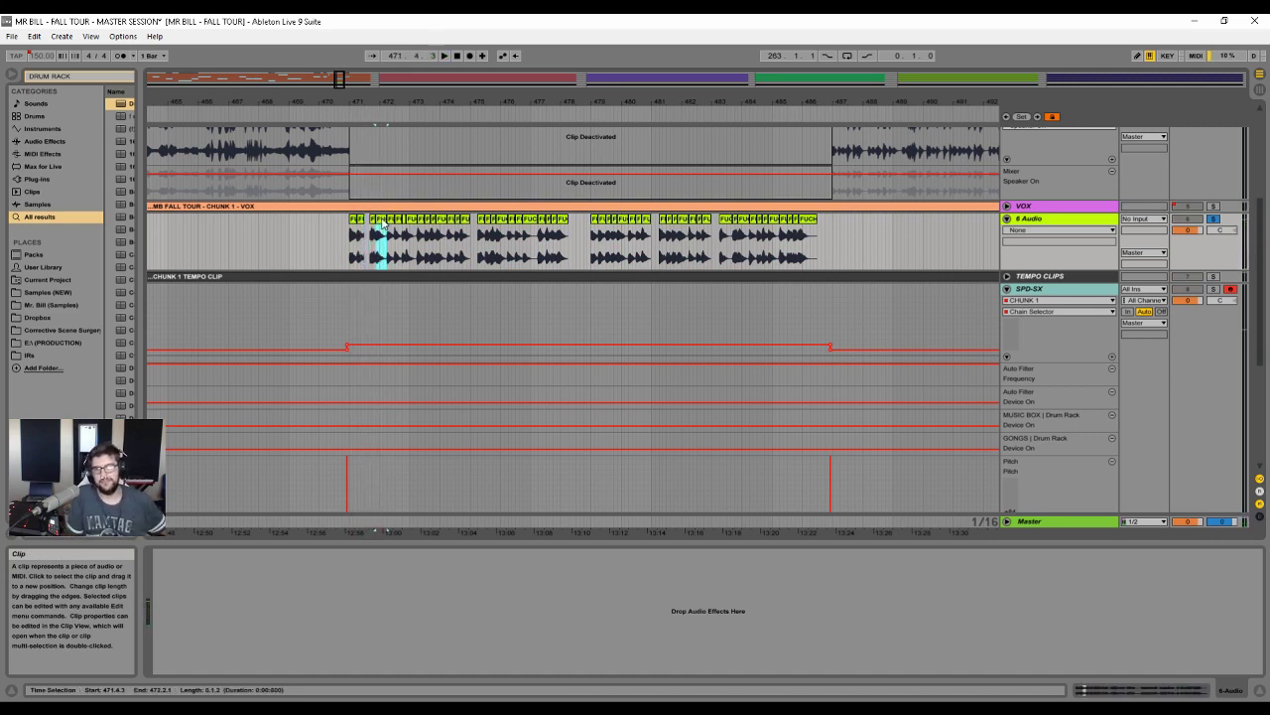
key("space")
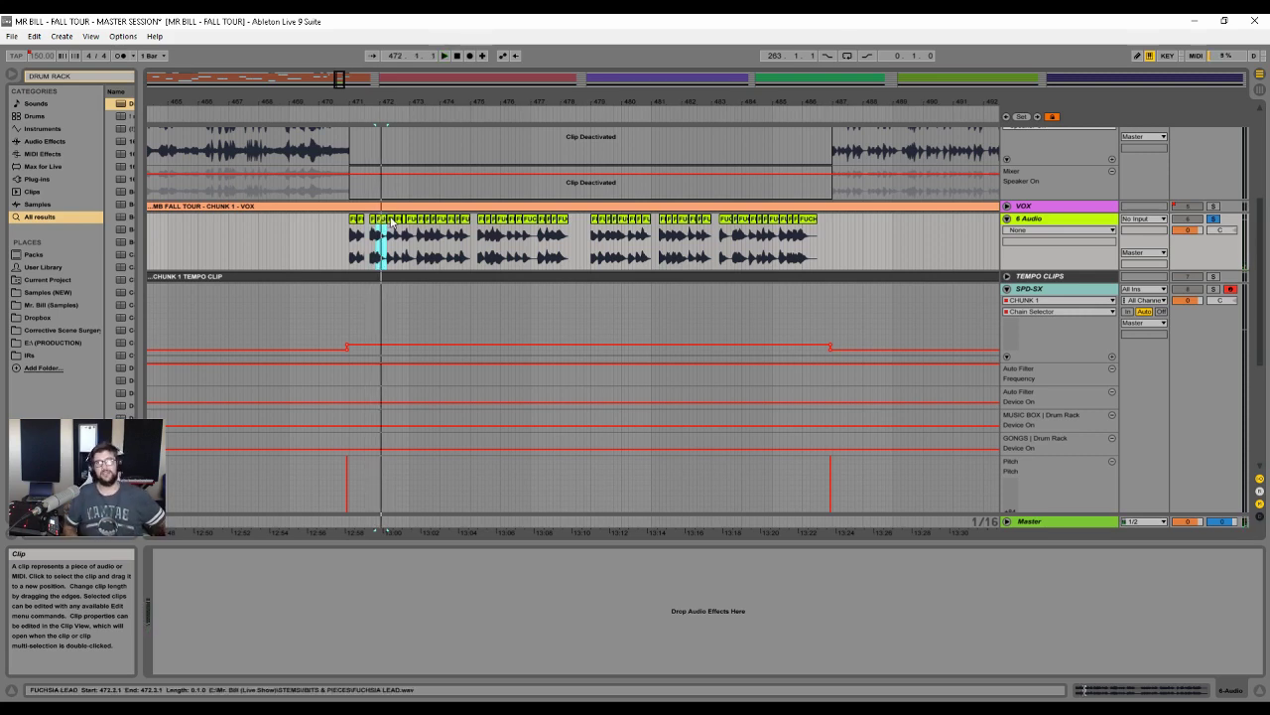
- Show the SPD-SX track's devices and reveal the chain list of the MAIN RACK 3 Drum Rack
left_click(788, 287)
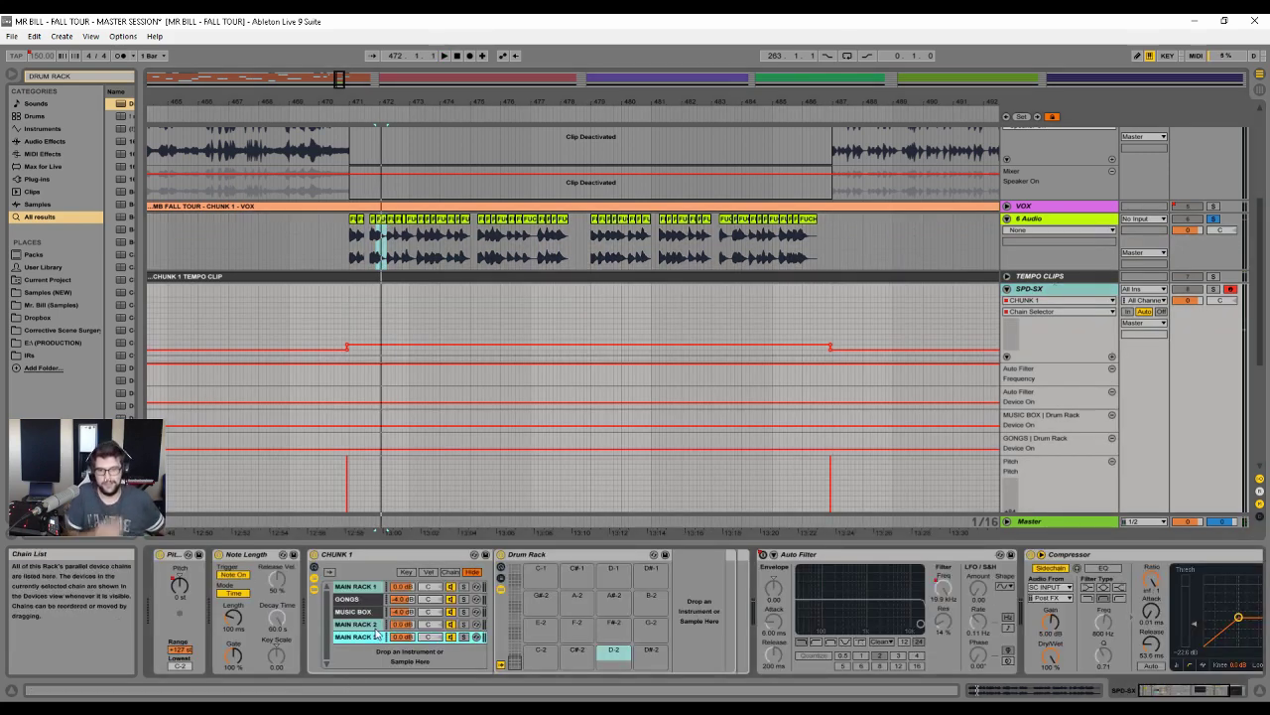
left_click(501, 571)
left_click(502, 584)
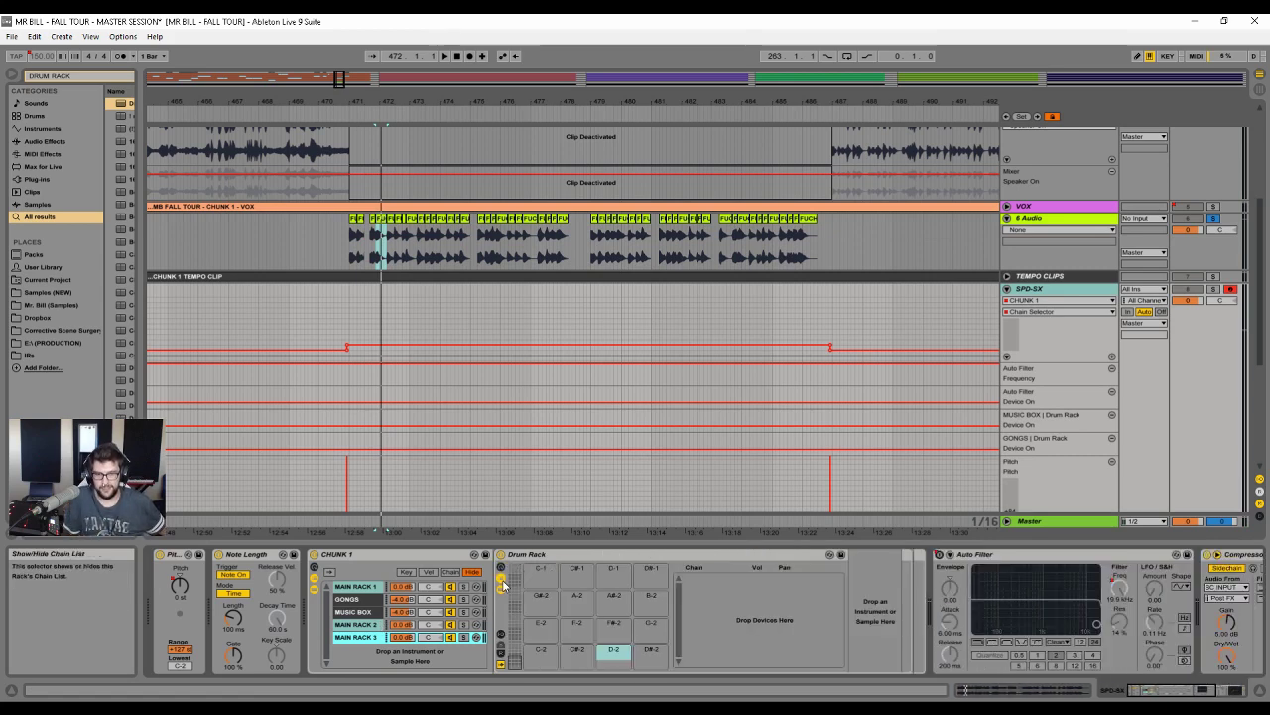
- Examine how the MAIN RACK 2 Drum Rack uses choke group 1, checking its ALGORITHM chains one after another
left_click(359, 625)
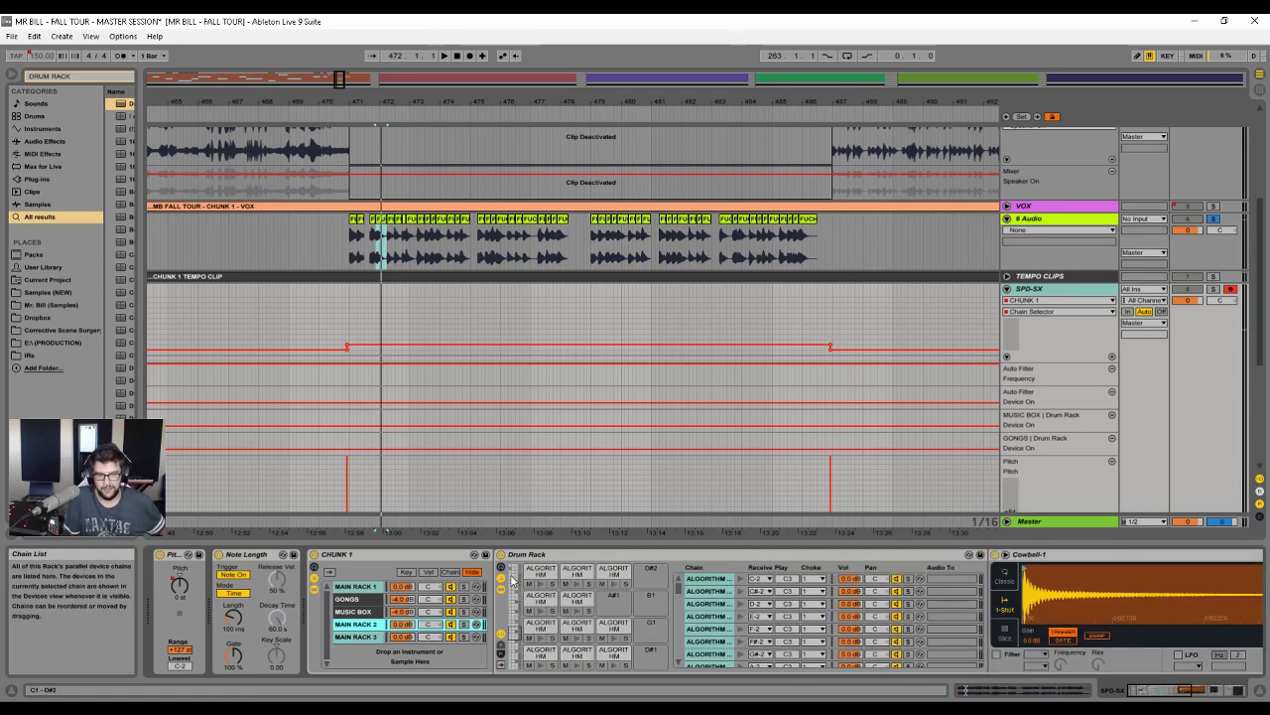
left_click(819, 579)
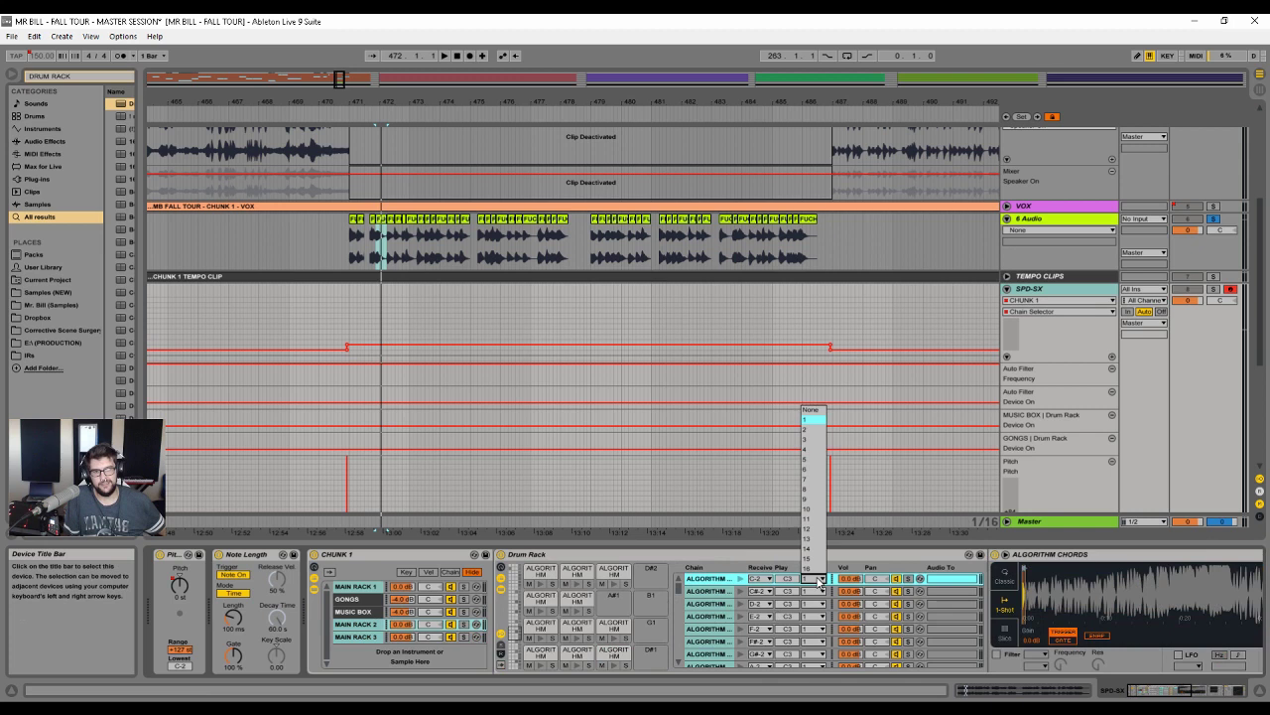
left_click(819, 419)
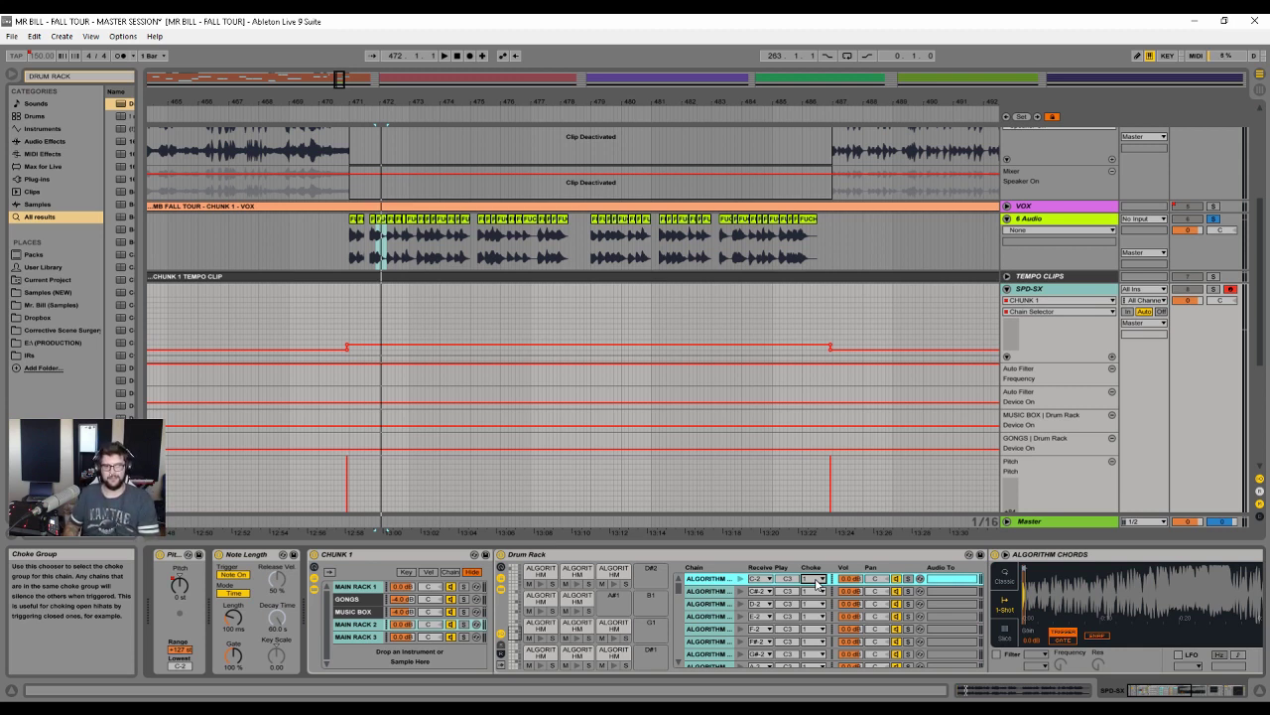
left_click(709, 591)
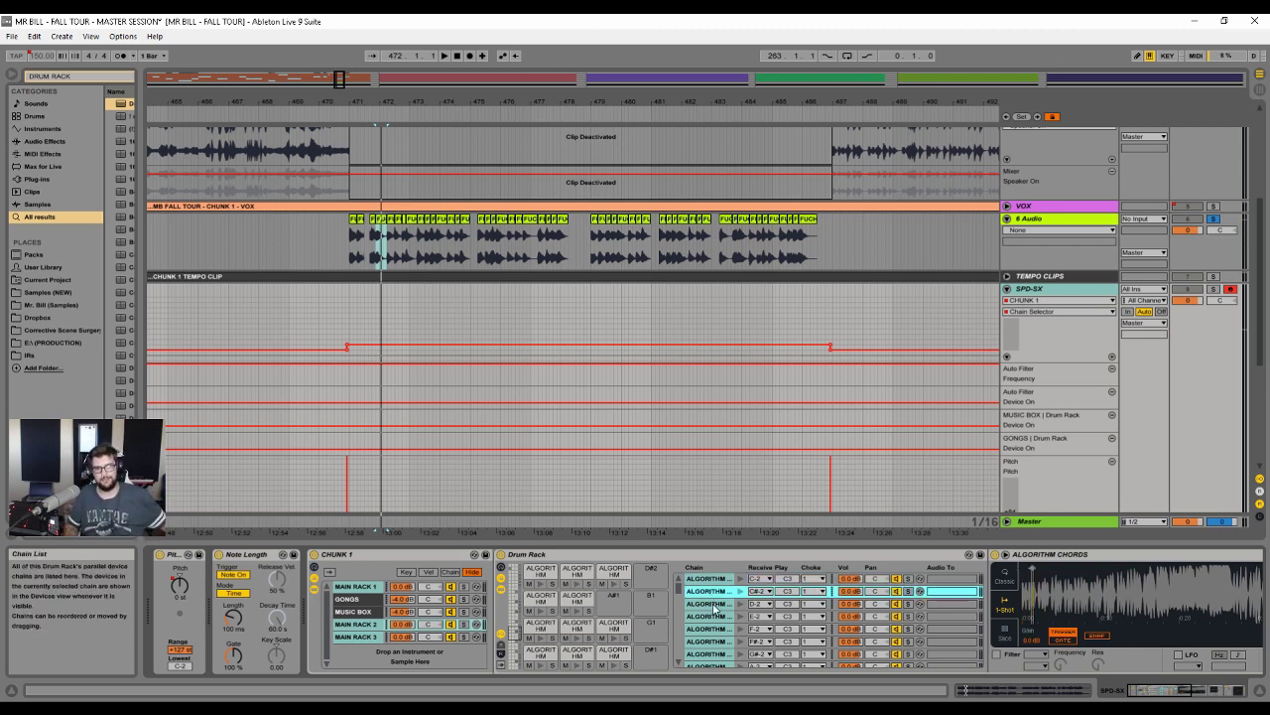
left_click(708, 605)
left_click(709, 617)
left_click(709, 628)
left_click(709, 651)
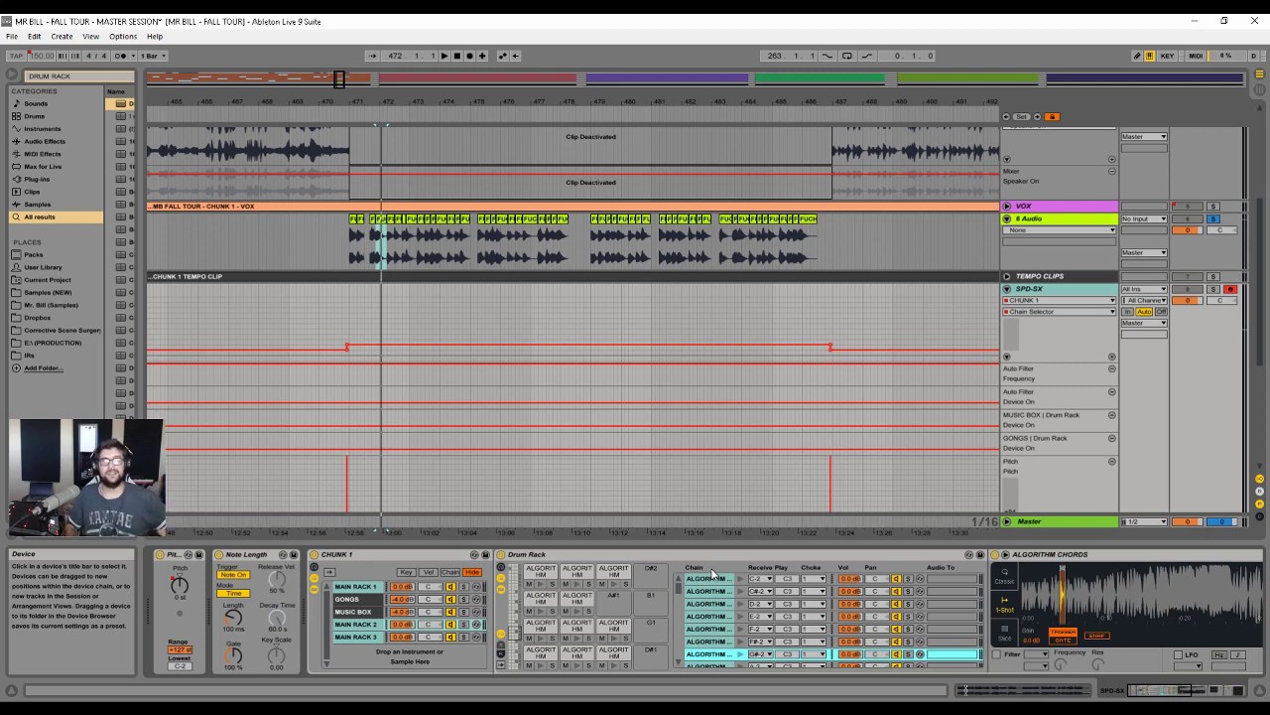
- Compare the slice before 471.3 with the ones from 472.2.1 on the 6 Audio track and remove the repeated slice at 472.2.1
left_click(372, 637)
left_click(394, 240)
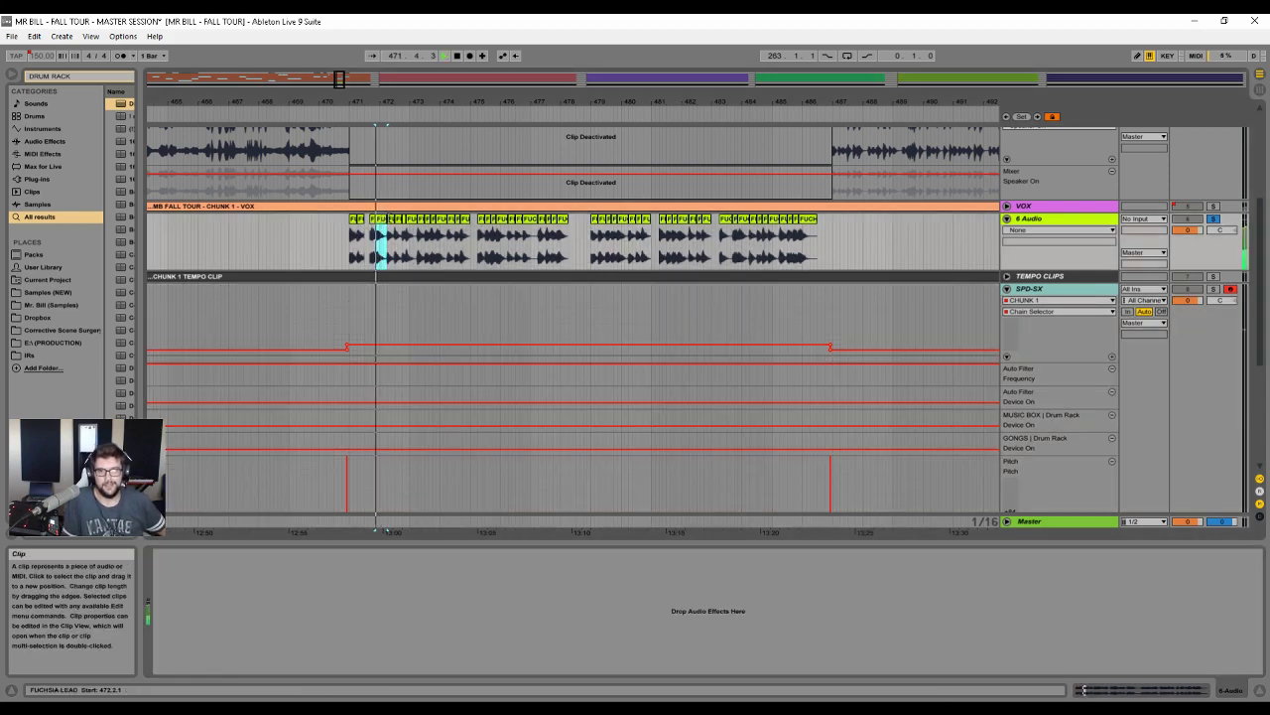
left_click(361, 222)
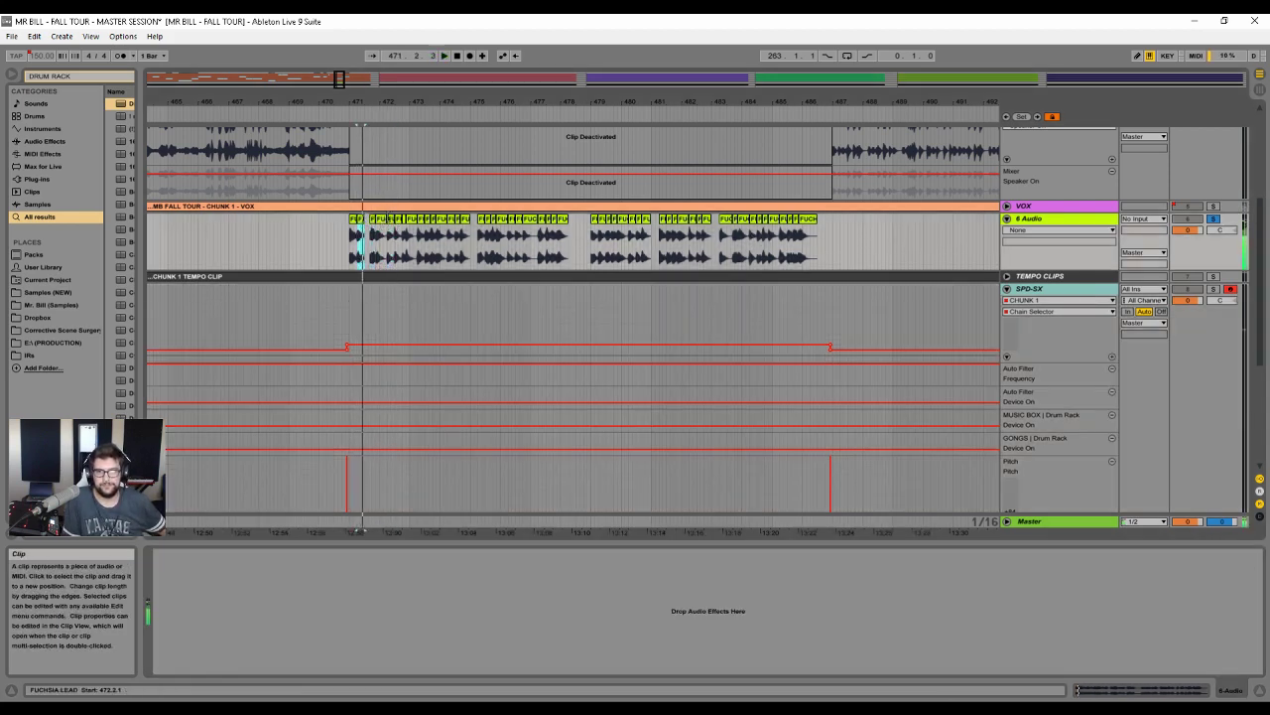
left_click(391, 222)
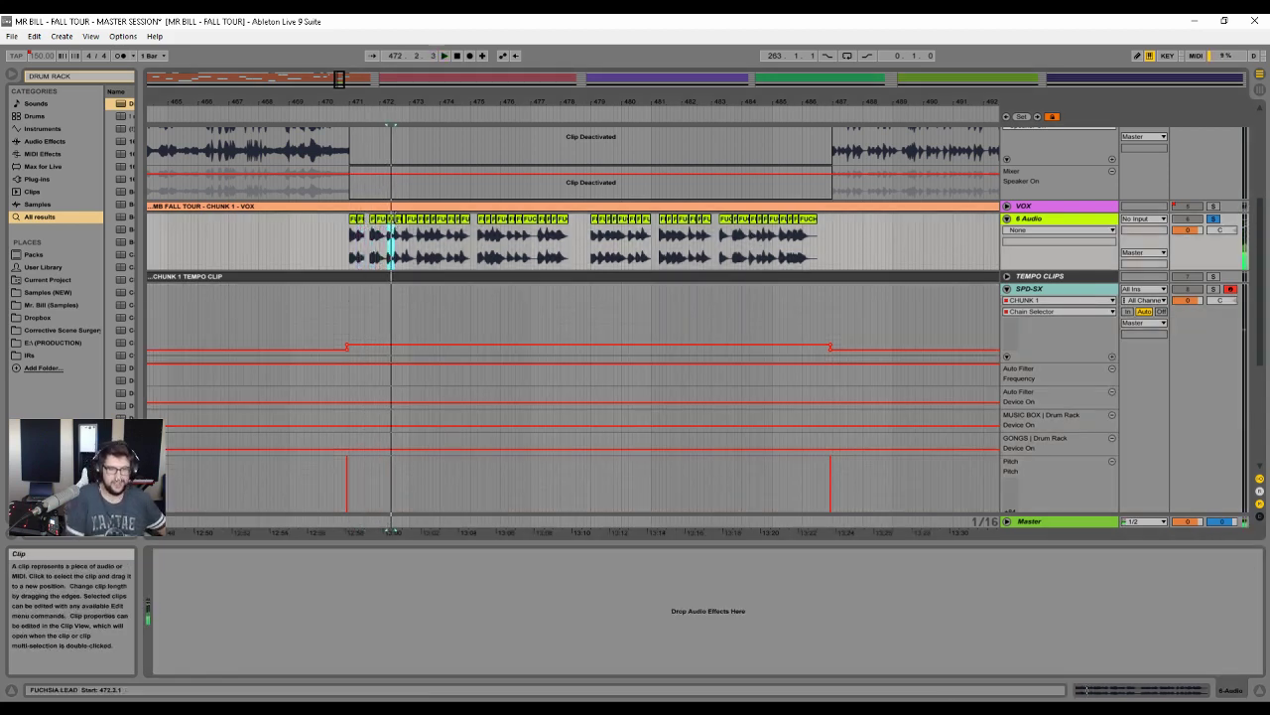
left_click(361, 227)
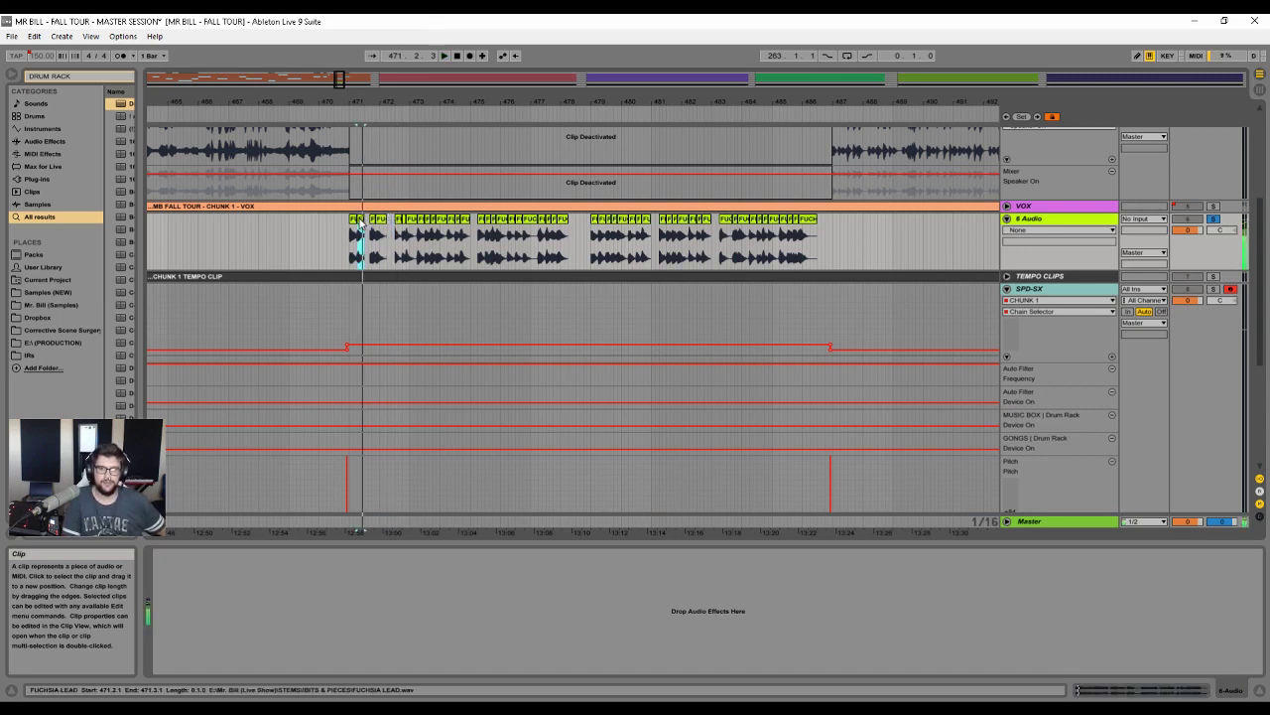
- Undo all the FUCHSIA LEAD slice deletions on the 6 Audio track and stop playback
key("ctrl+z")
key("ctrl+z")
key("ctrl+z")
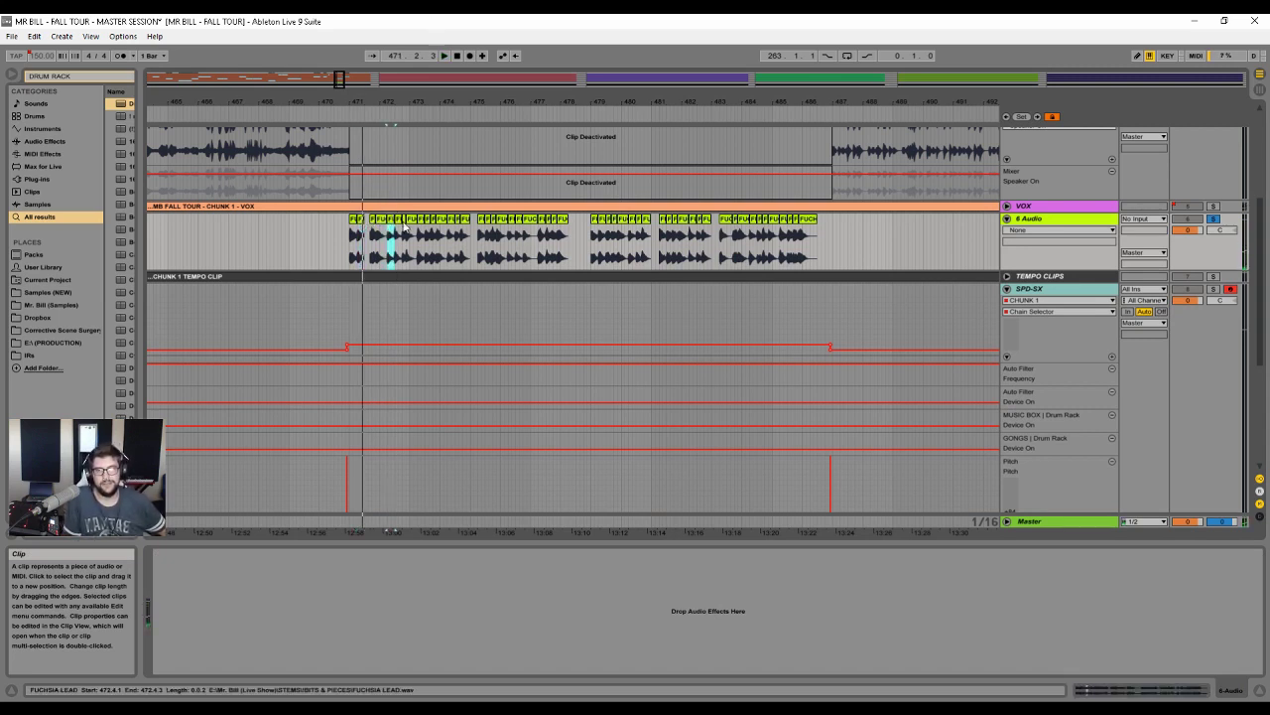
key("space")
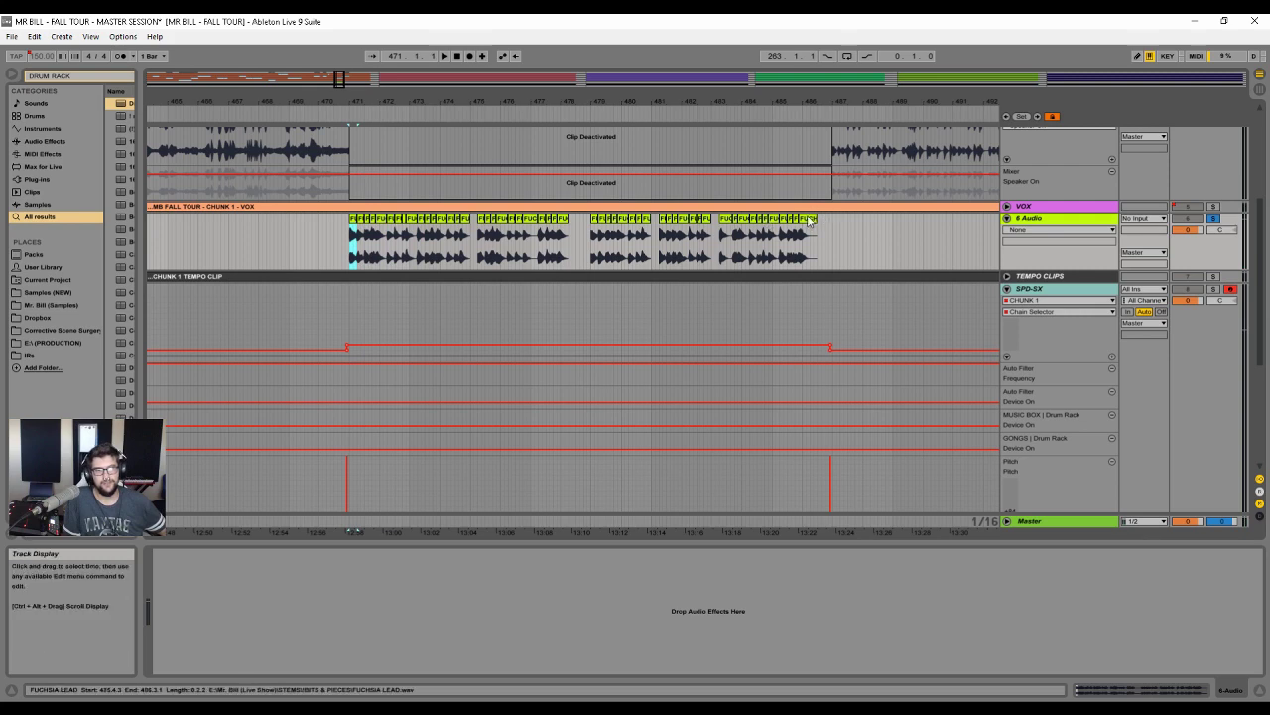
- Load all FUCHSIA LEAD slices from the 6 Audio track into the MAIN RACK 3 Drum Rack, starting at pad C-2
left_click(809, 220, "shift")
left_click(1032, 289)
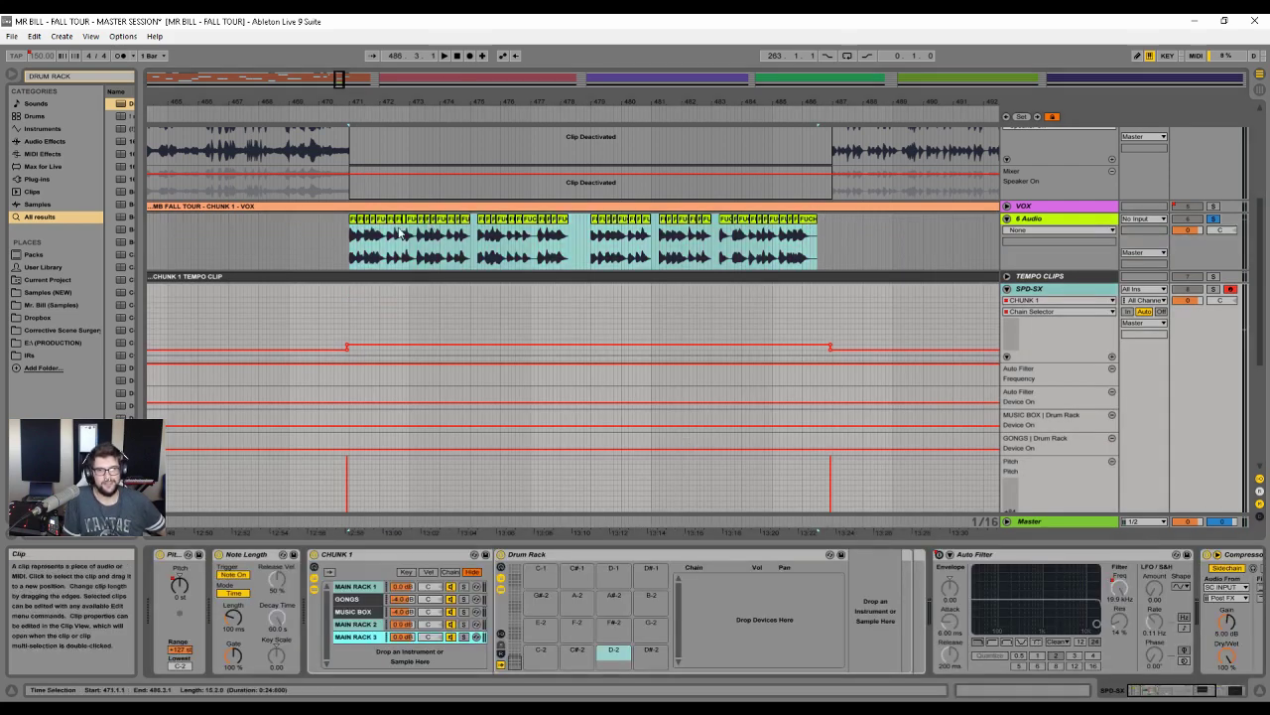
left_click_drag(357, 221, 545, 655)
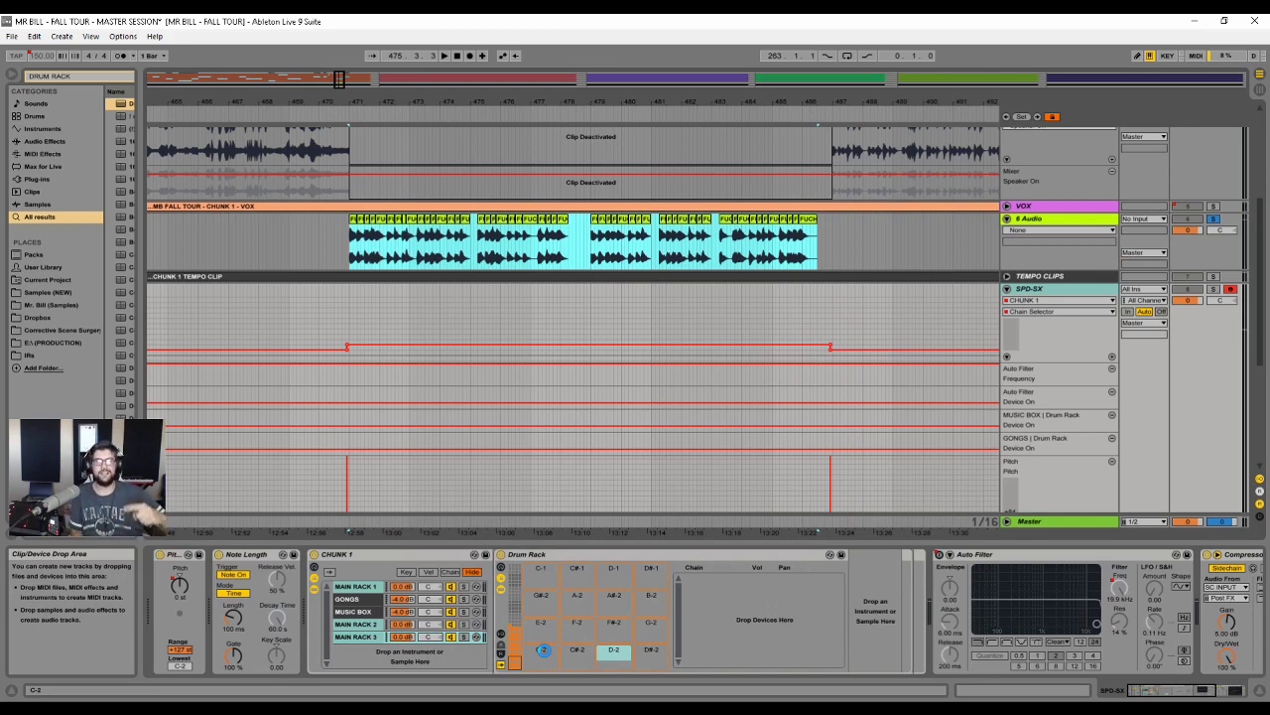
left_click_drag(544, 650, 545, 656)
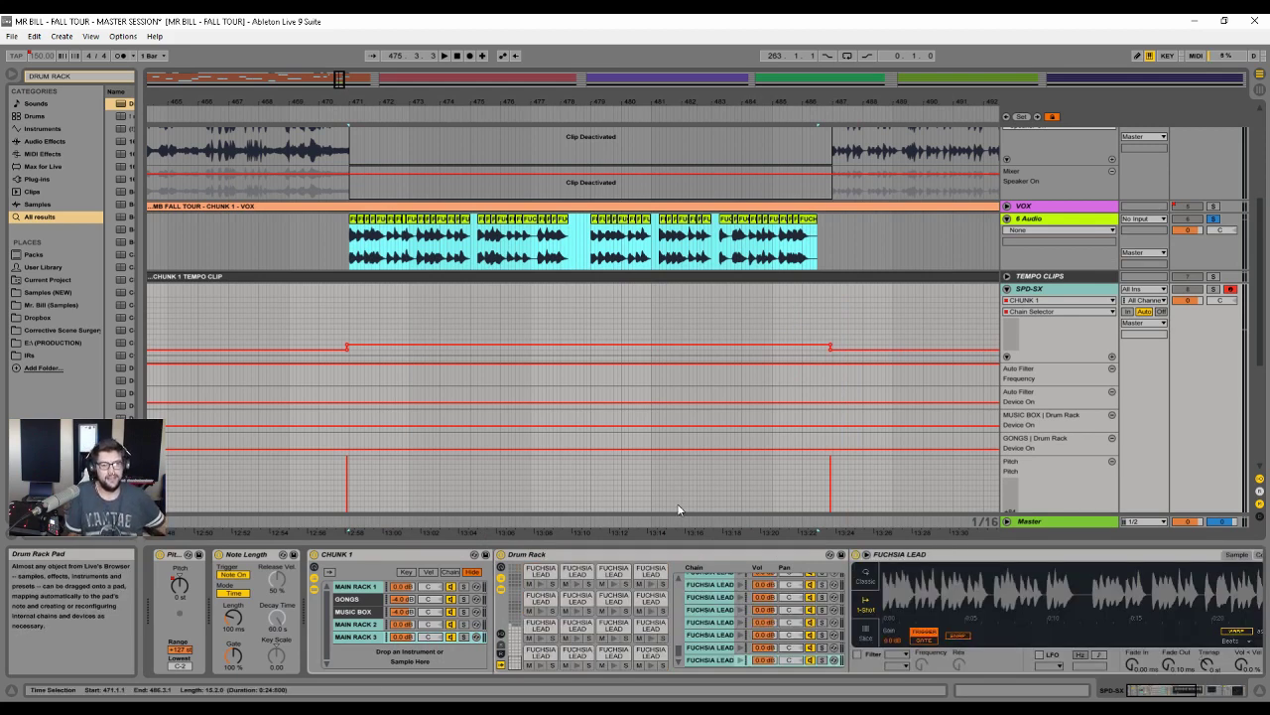
- Assign all FUCHSIA LEAD chains to choke group 1, and mute and unsolo the 6 Audio track
left_click(717, 609)
key("ctrl+a")
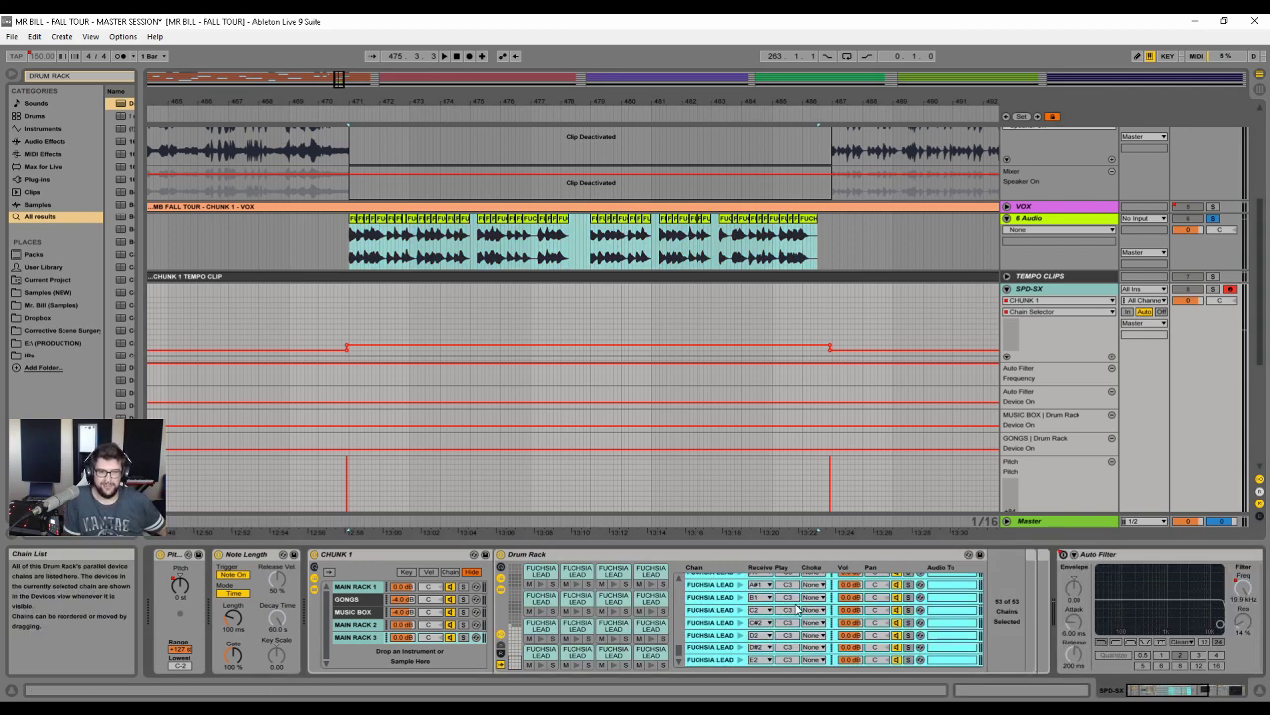
left_click(812, 609)
left_click(814, 440)
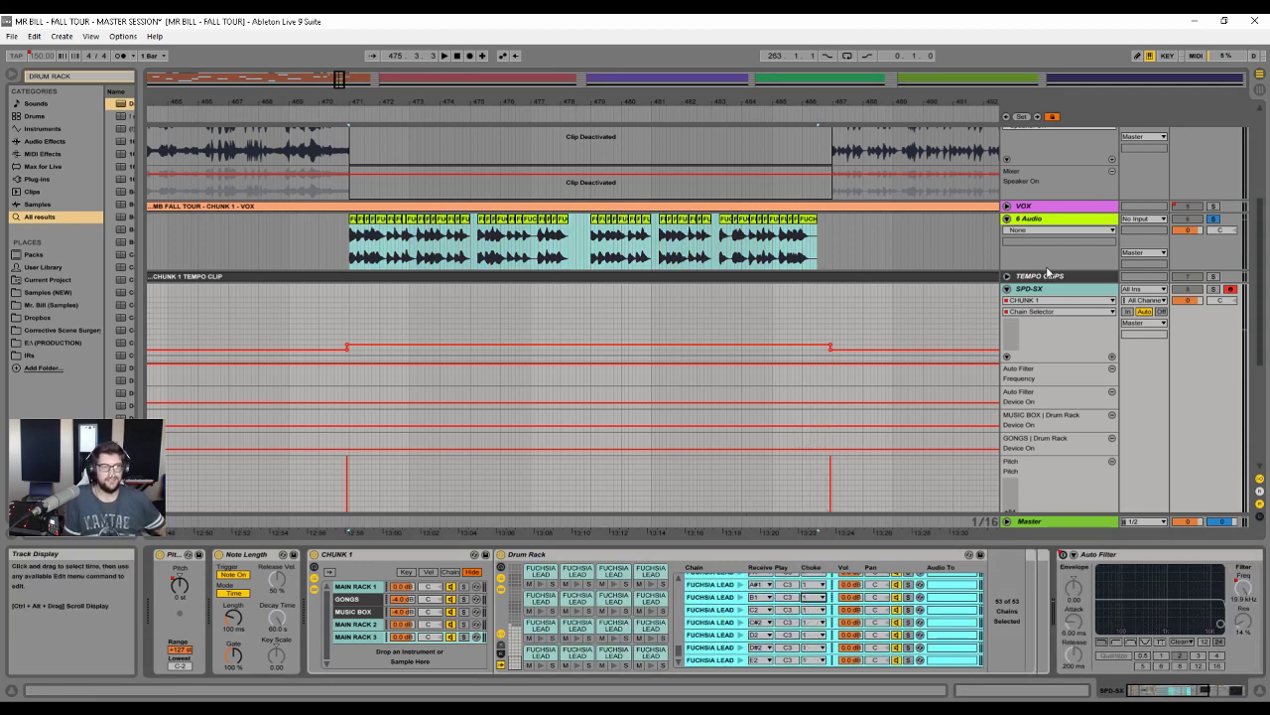
left_click(1187, 219)
left_click(1213, 219)
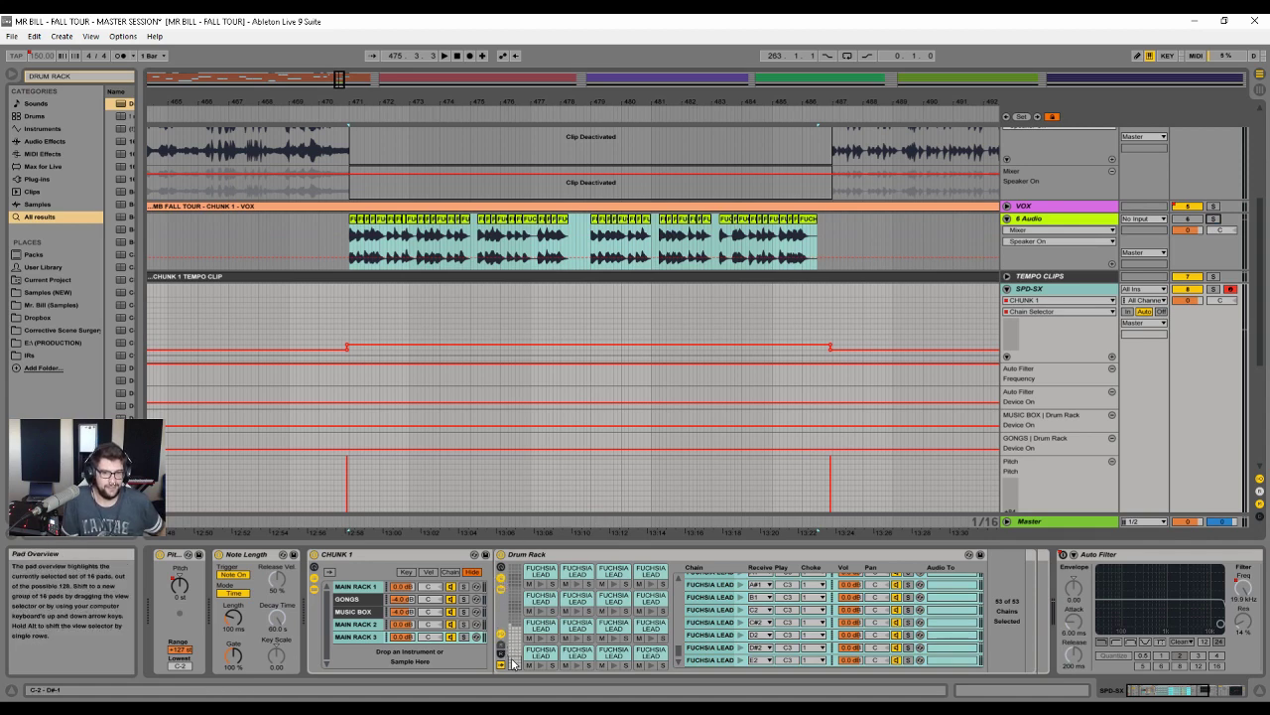
- Draw SPD-SX Pitch automation on a 1/8 grid, stepping up one semitone at 471.2, 471.3 and 471.4
scroll(596, 388, "down", 5)
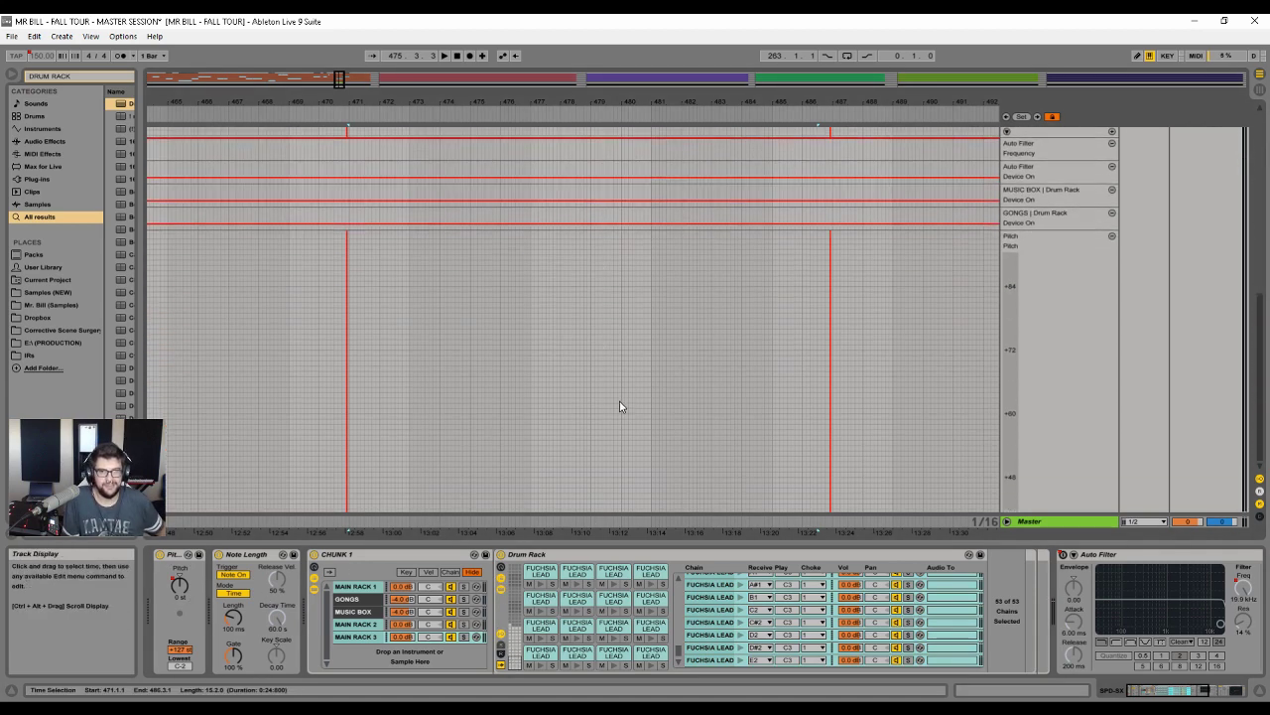
scroll(693, 410, "up", 3)
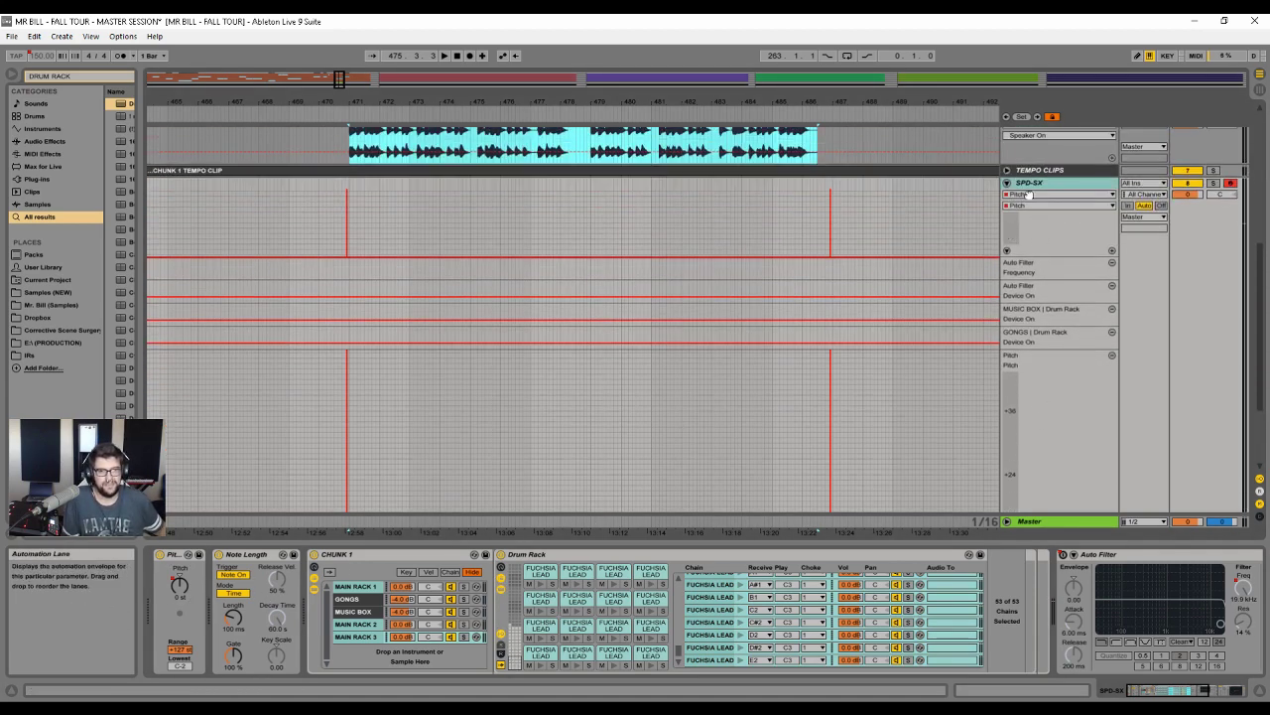
left_click_drag(1029, 194, 933, 2)
left_click_drag(354, 102, 359, 212)
right_click(415, 376)
left_click(457, 486)
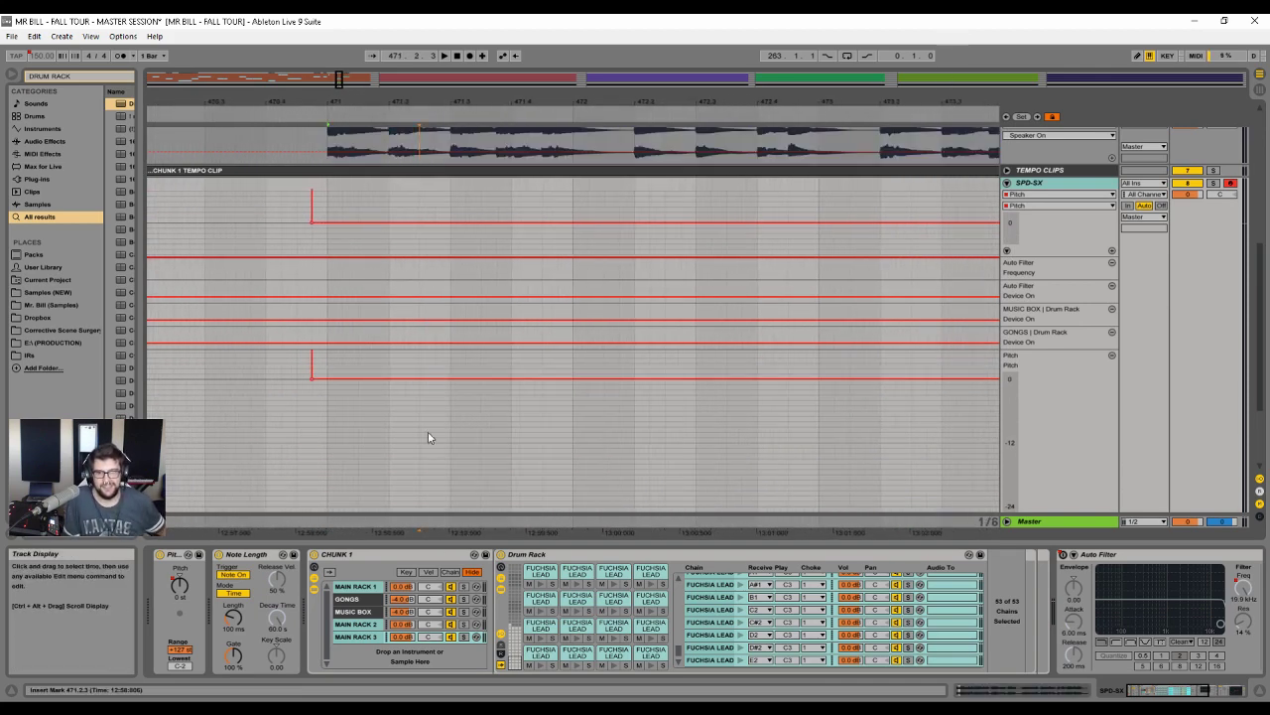
key("b")
left_click_drag(405, 368, 555, 360)
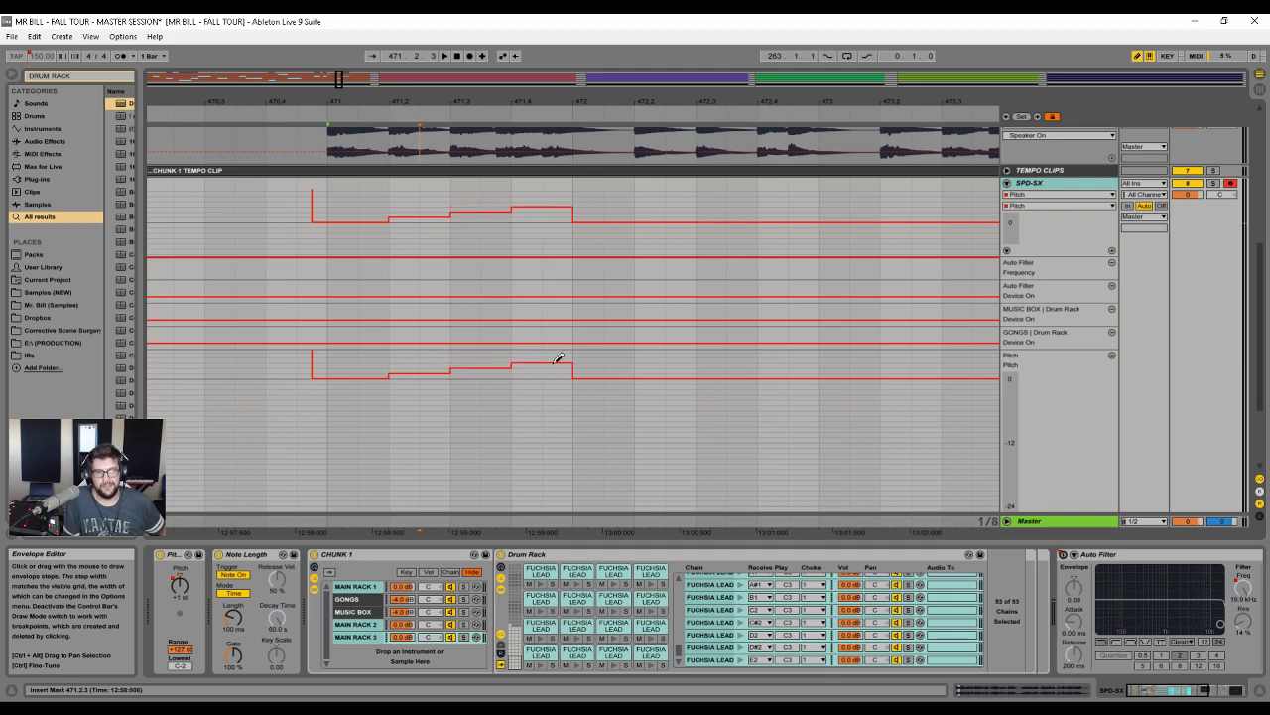
- Solo the 6 Audio track and play its slices to compare their timing with the drawn pitch steps
key("b")
key("space")
scroll(519, 369, "up", 2)
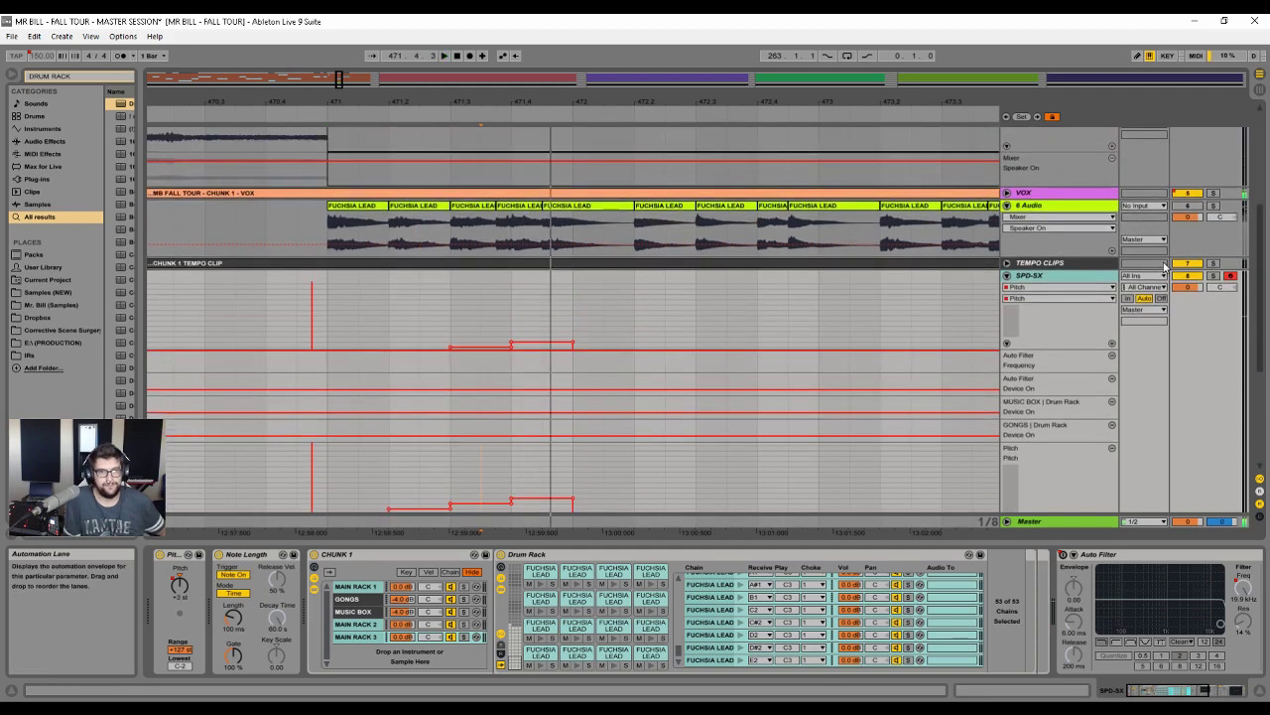
key("space")
key("space")
key("space")
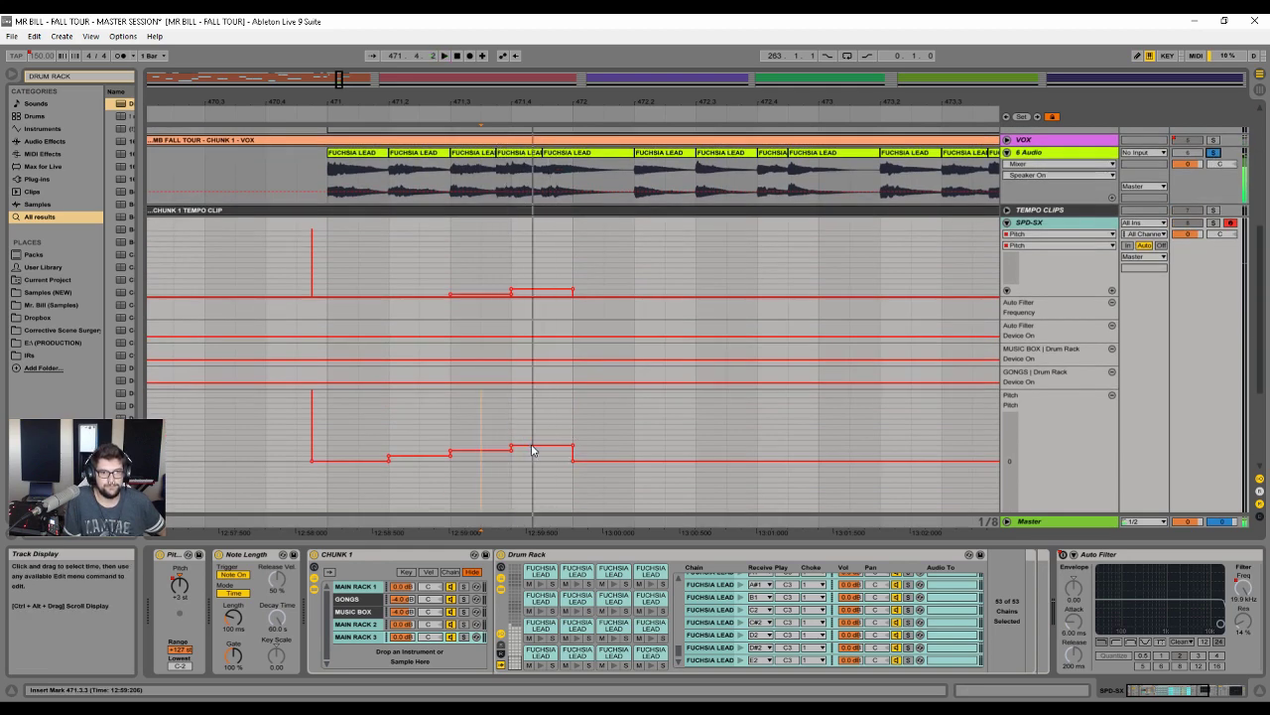
- Continue the Pitch steps on a 1/16 grid, rising one semitone per FUCHSIA LEAD slice to +8 st and ending at 473.2
key("b")
right_click(516, 430)
left_click(601, 514)
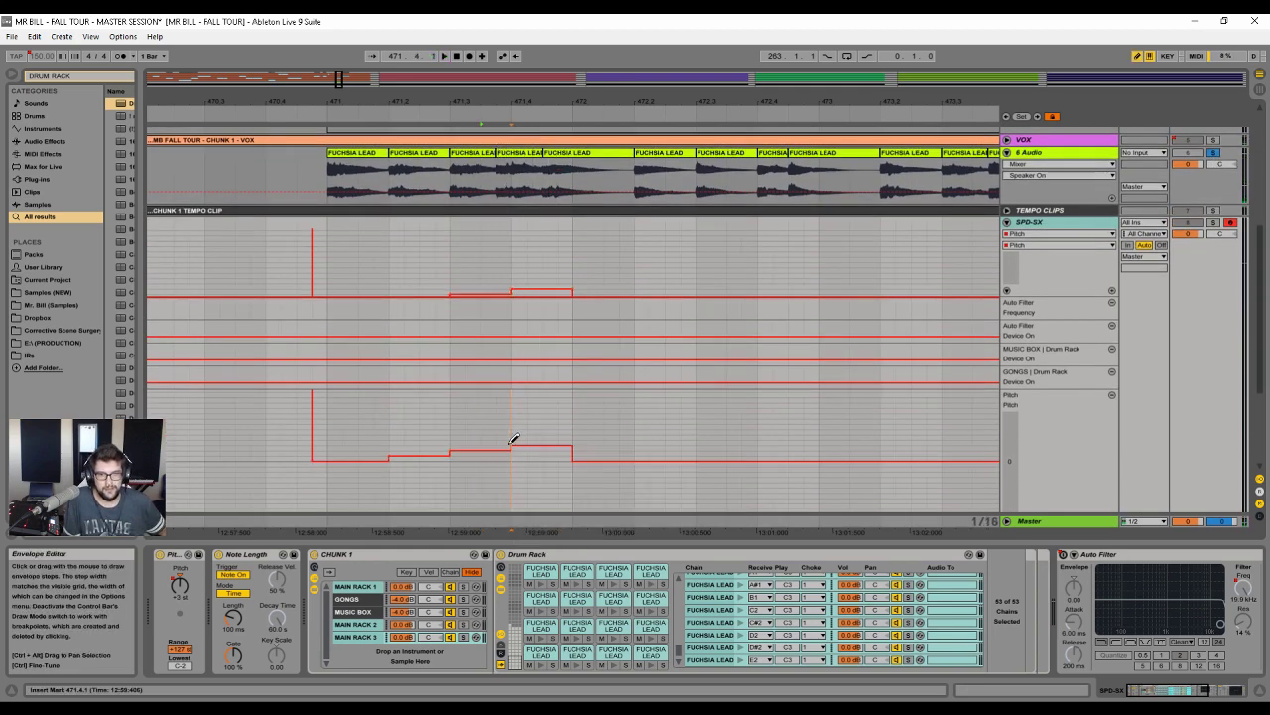
key("b")
left_click(500, 432)
key("space")
key("b")
key("space")
key("space")
left_click_drag(552, 440, 818, 420)
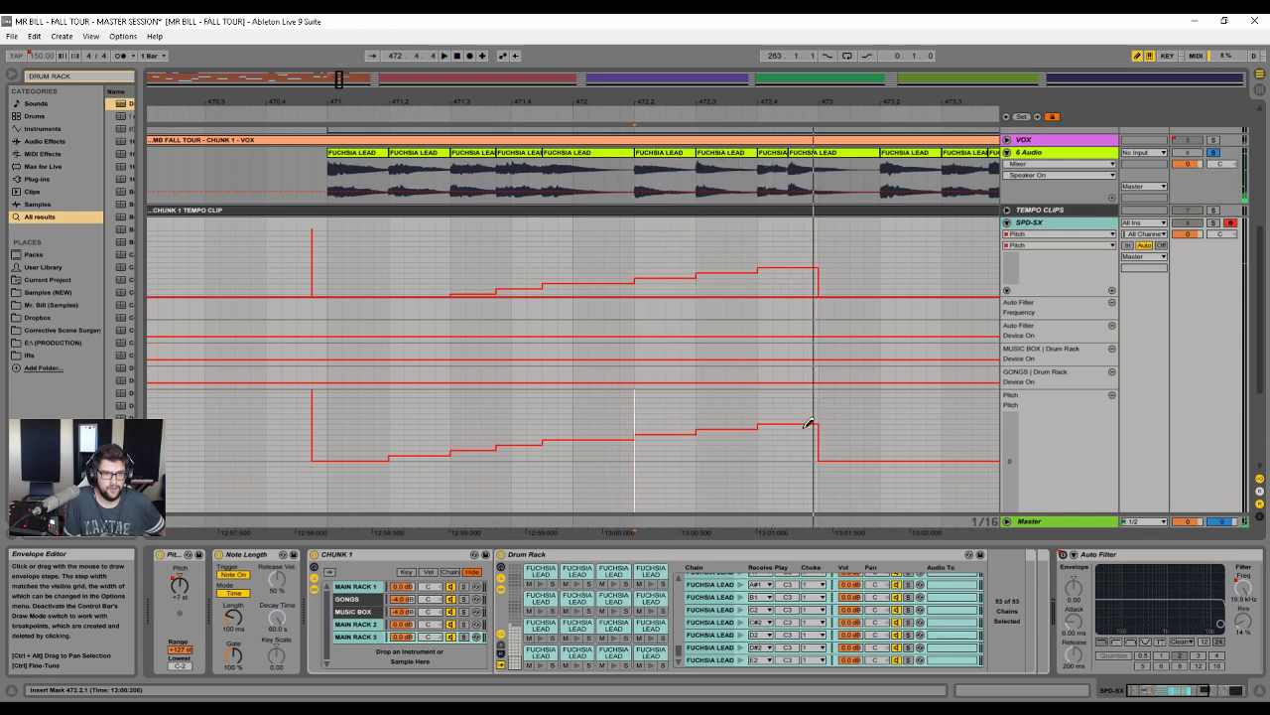
left_click_drag(789, 418, 878, 417)
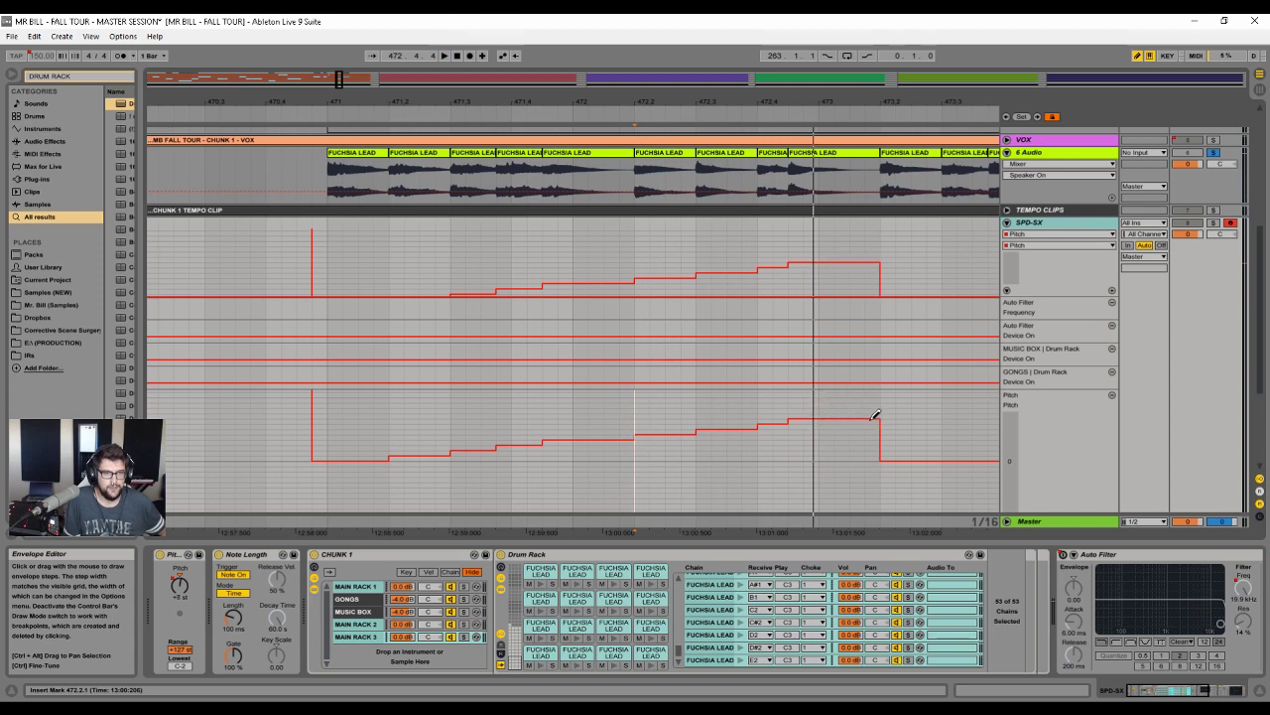
- Redraw the Pitch steps on a 1/32 grid so that each one starts slightly before its FUCHSIA LEAD slice
key("b")
right_click(756, 417)
left_click(460, 470)
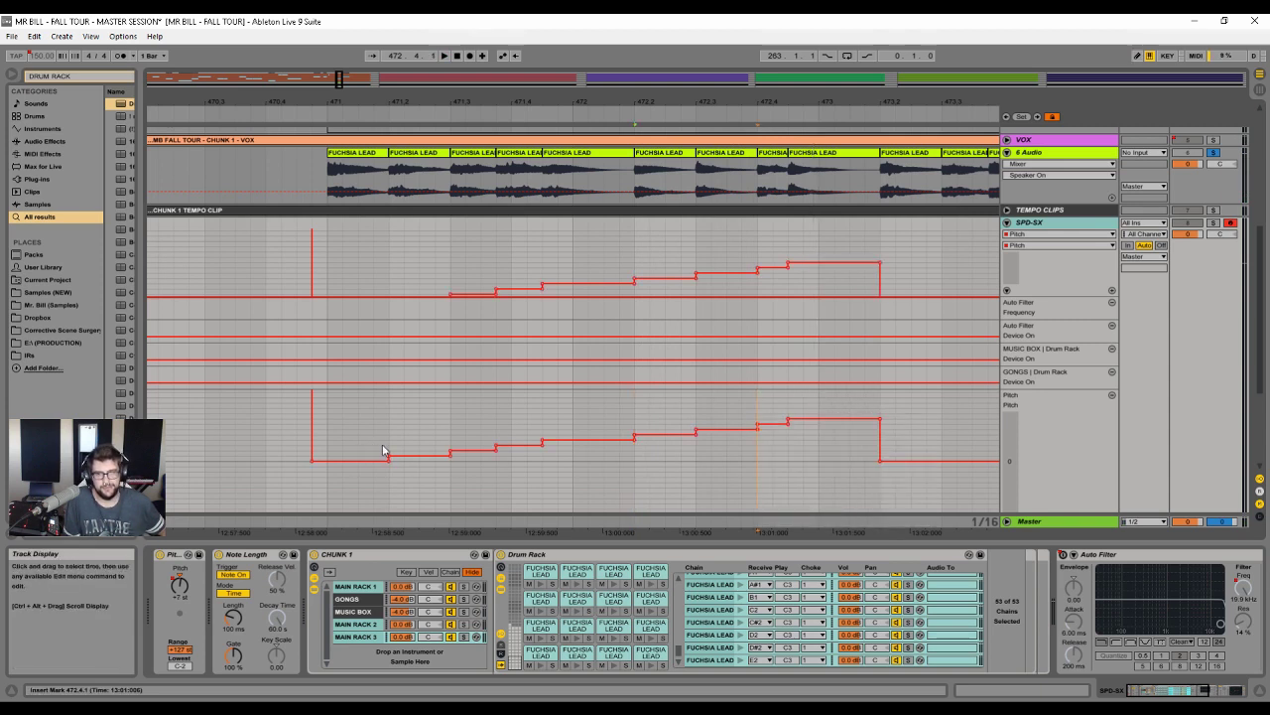
right_click(387, 444)
left_click(503, 523)
key("b")
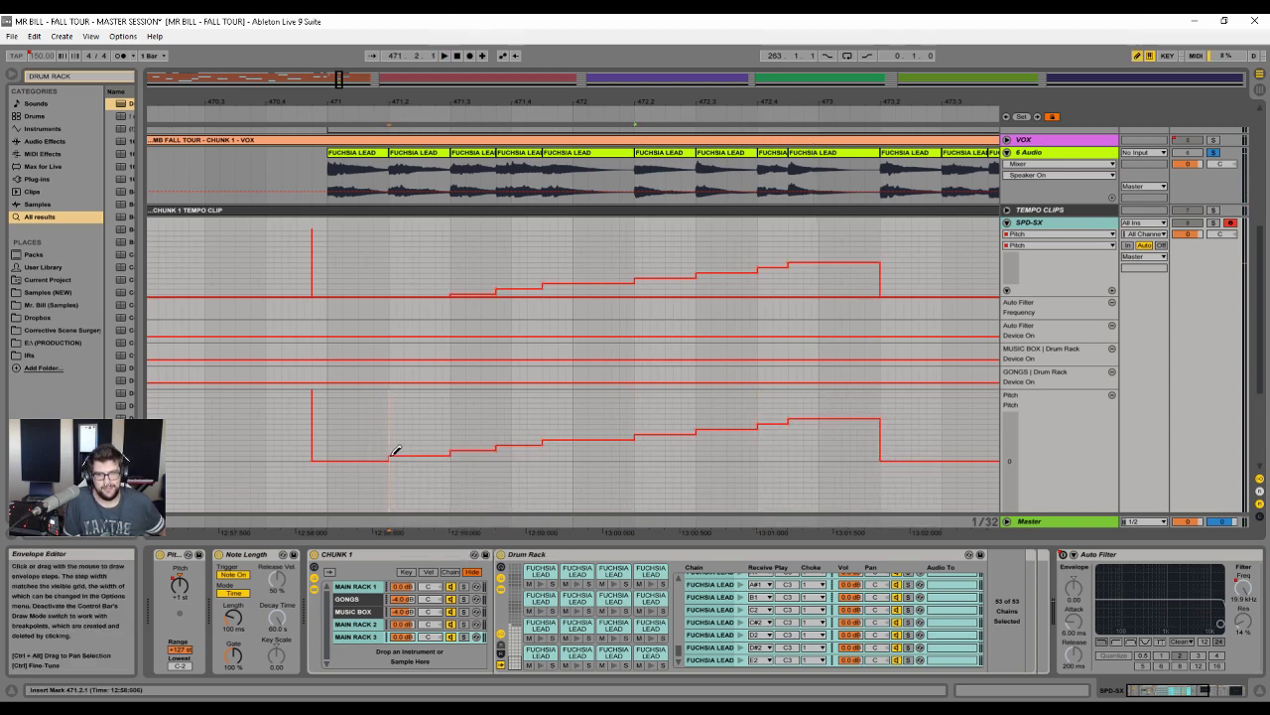
left_click_drag(389, 455, 458, 448)
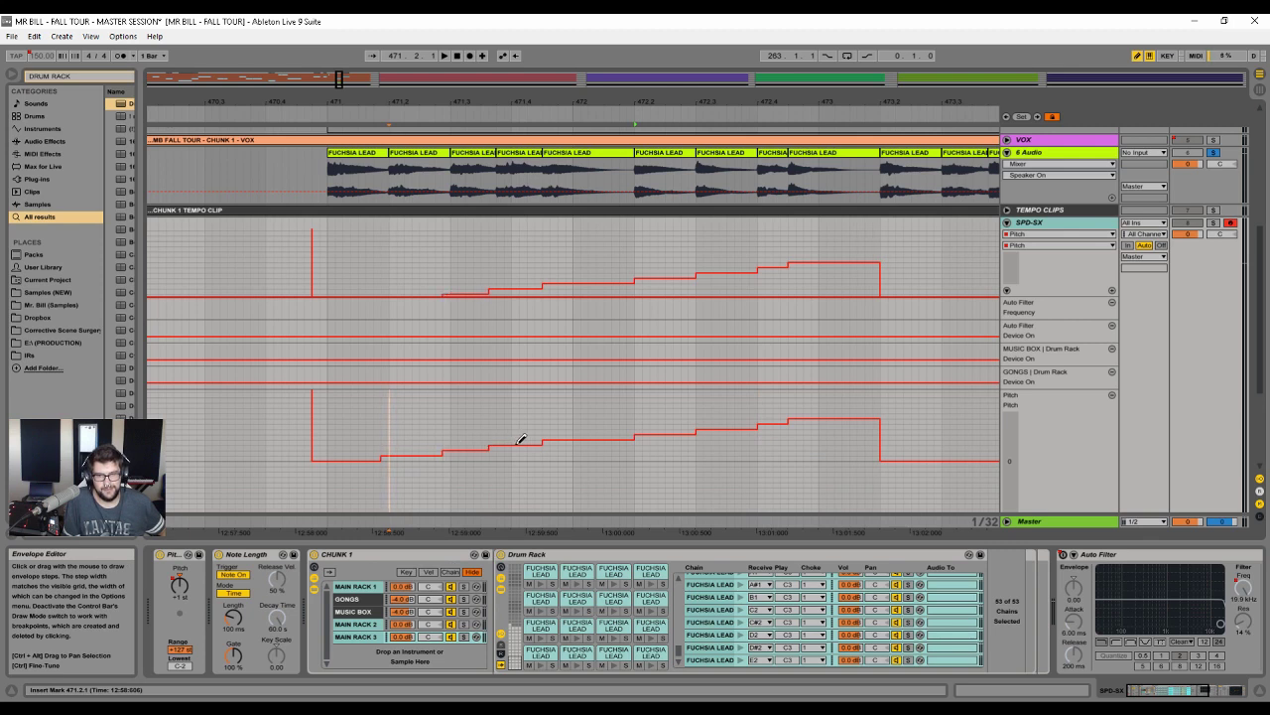
left_click_drag(536, 438, 553, 436)
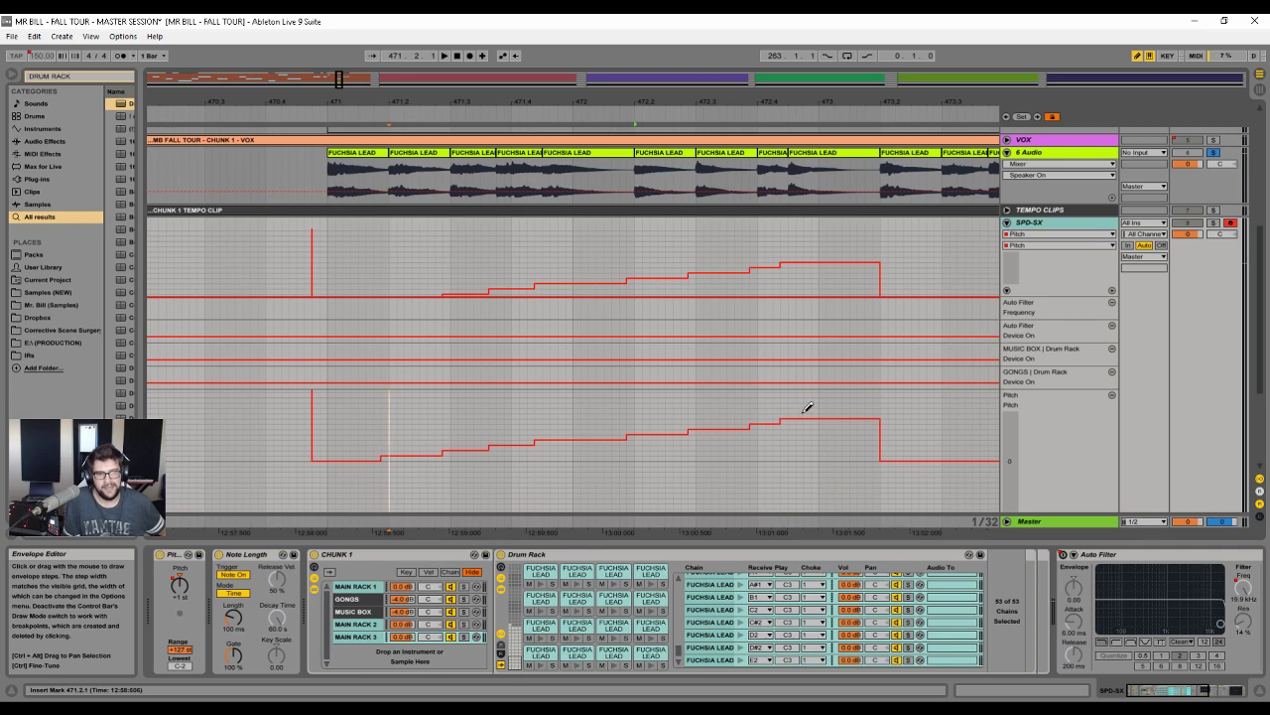
left_click_drag(808, 107, 814, 102)
key("b")
- Unsolo the 6 Audio track and play the MAIN RACK 3 pads live through the stepped pitch automation
left_click(1214, 153)
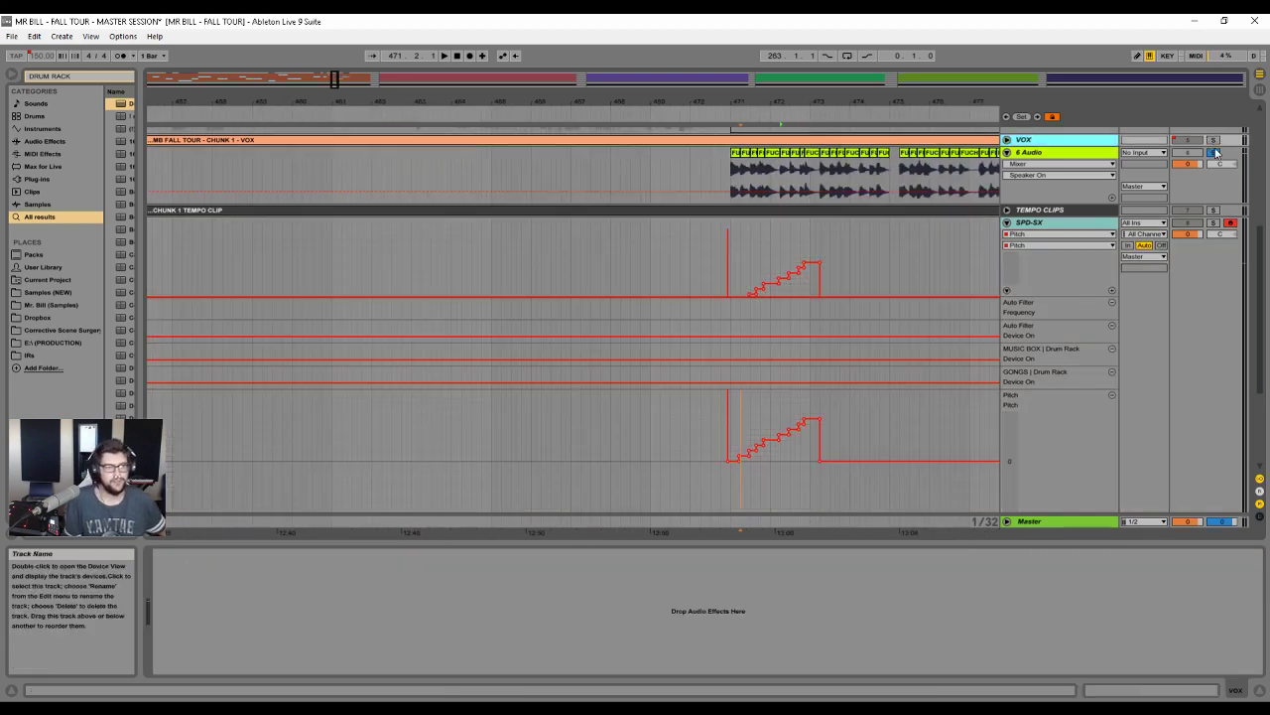
left_click(735, 416)
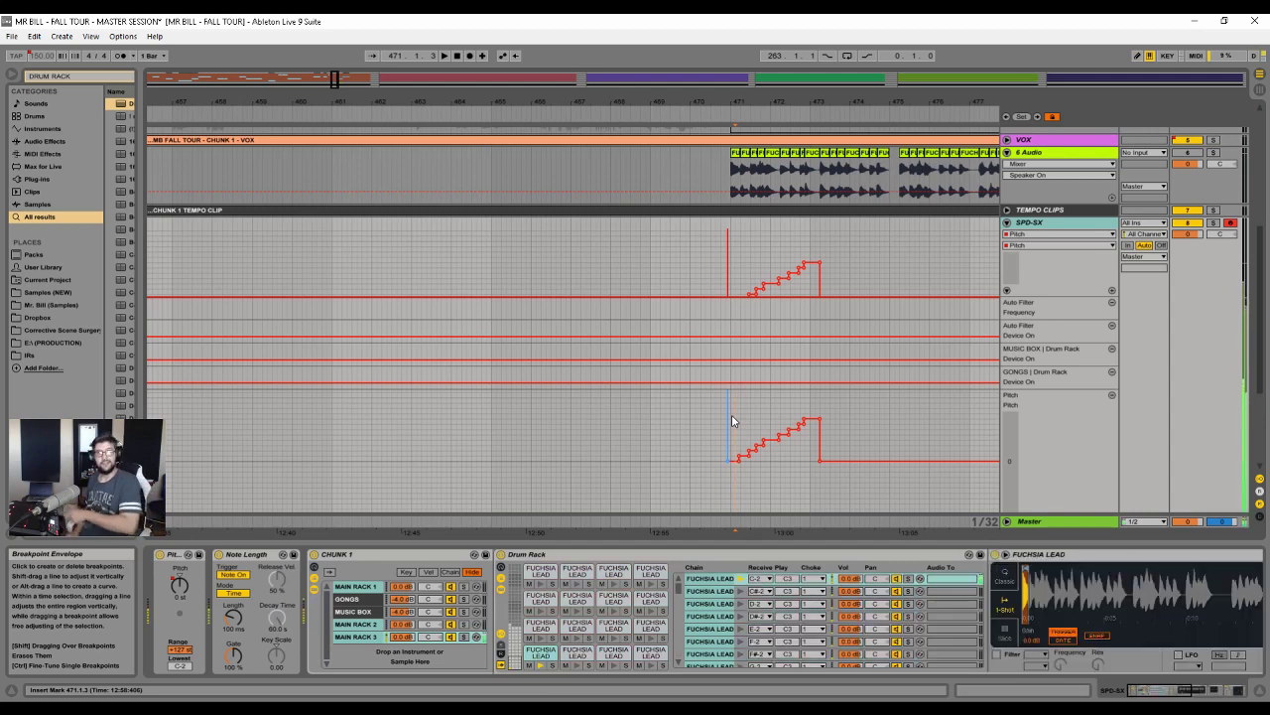
left_click(699, 116)
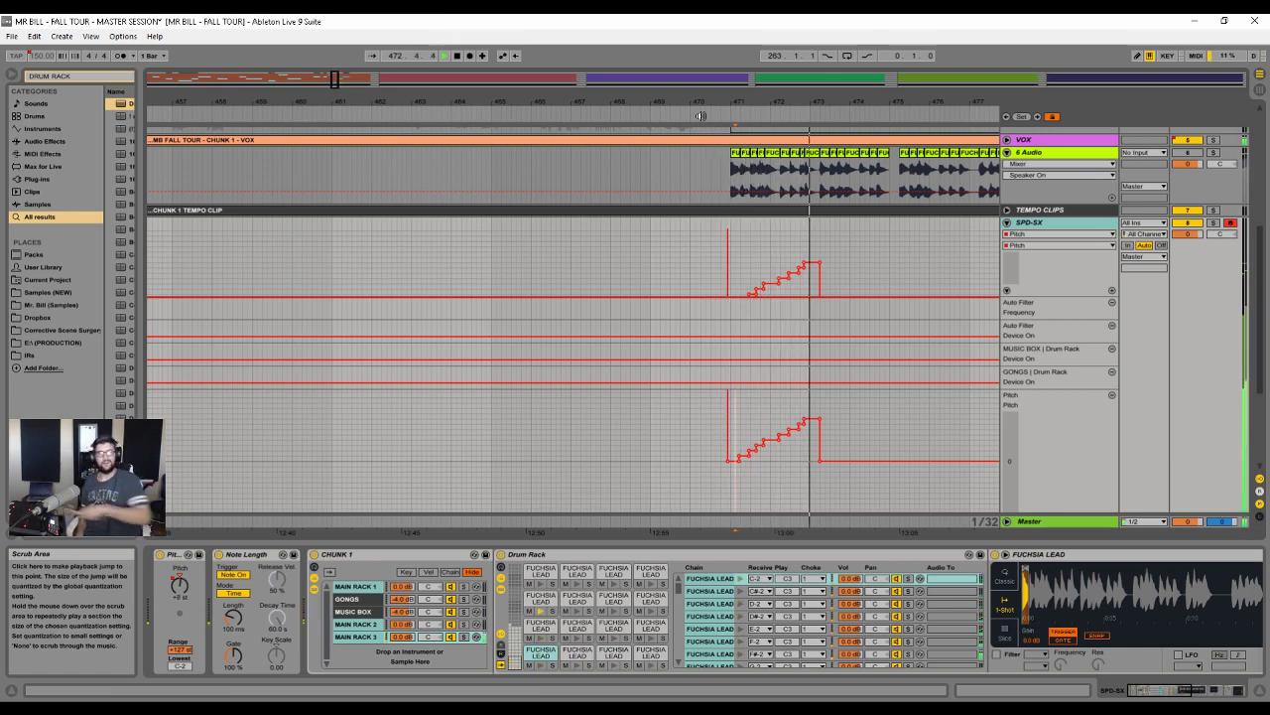
key("space")
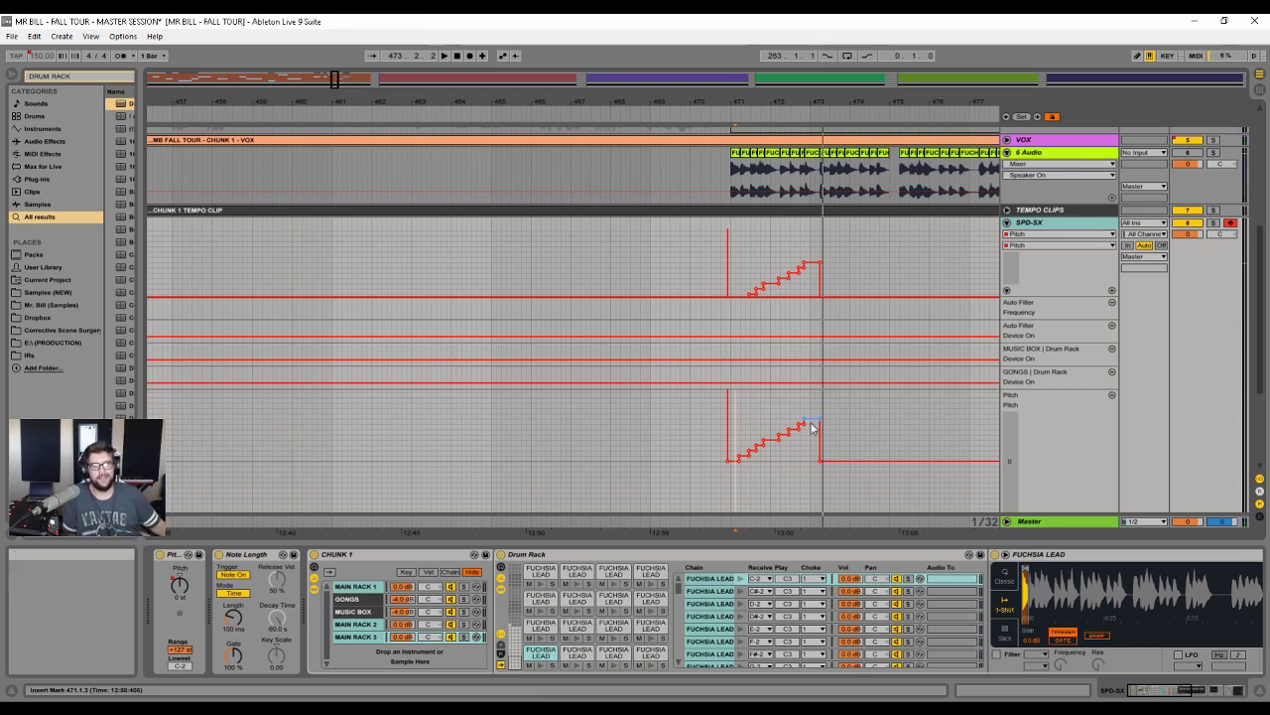
- Clear the stepped Pitch automation between 471 and 473.2 on the SPD-SX track
key("ctrl+b")
left_click_drag(756, 455, 872, 459)
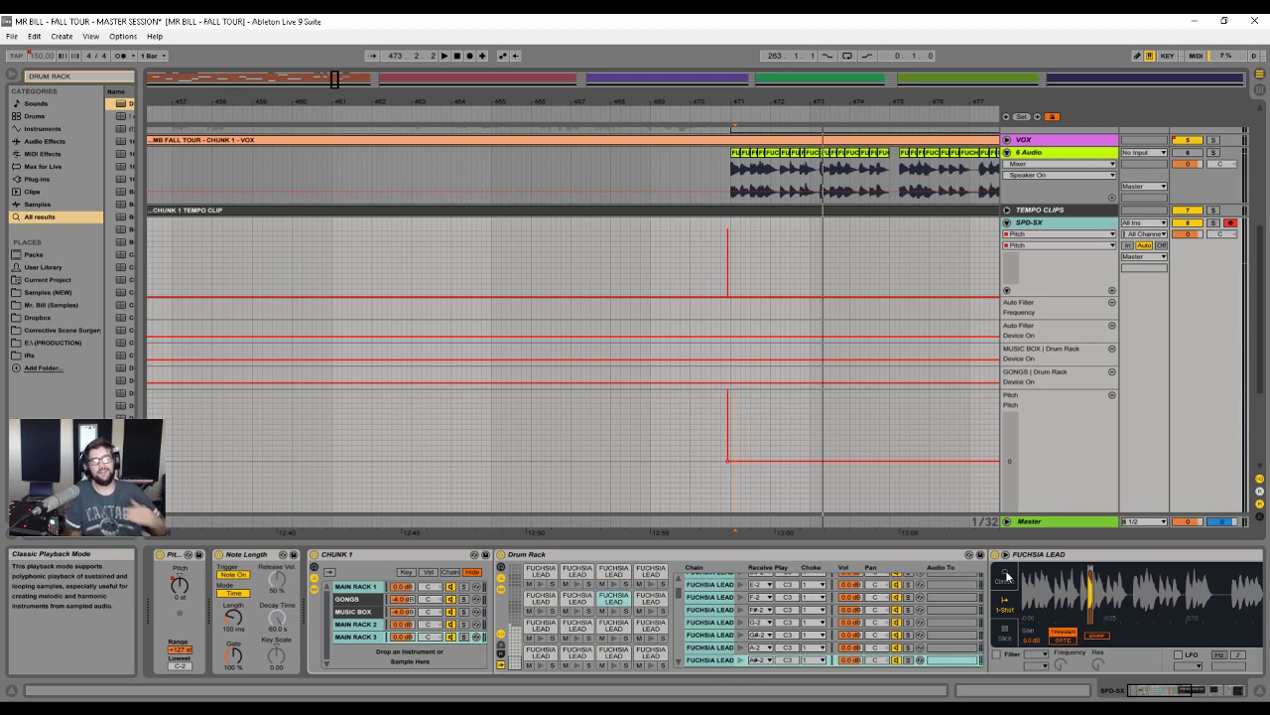
- Widen the browser, clear its DRUM RACK search and open the User Library
left_click_drag(869, 102, 612, 102)
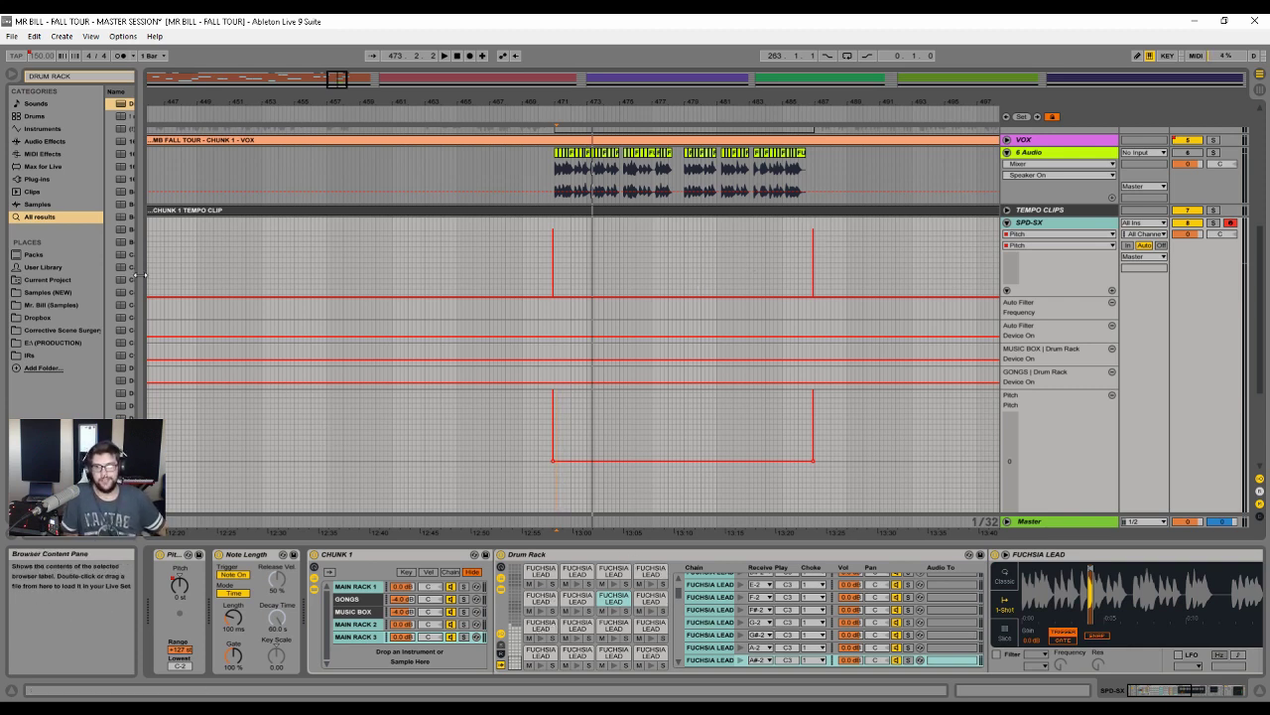
left_click_drag(141, 258, 193, 248)
left_click(165, 77)
left_click(42, 267)
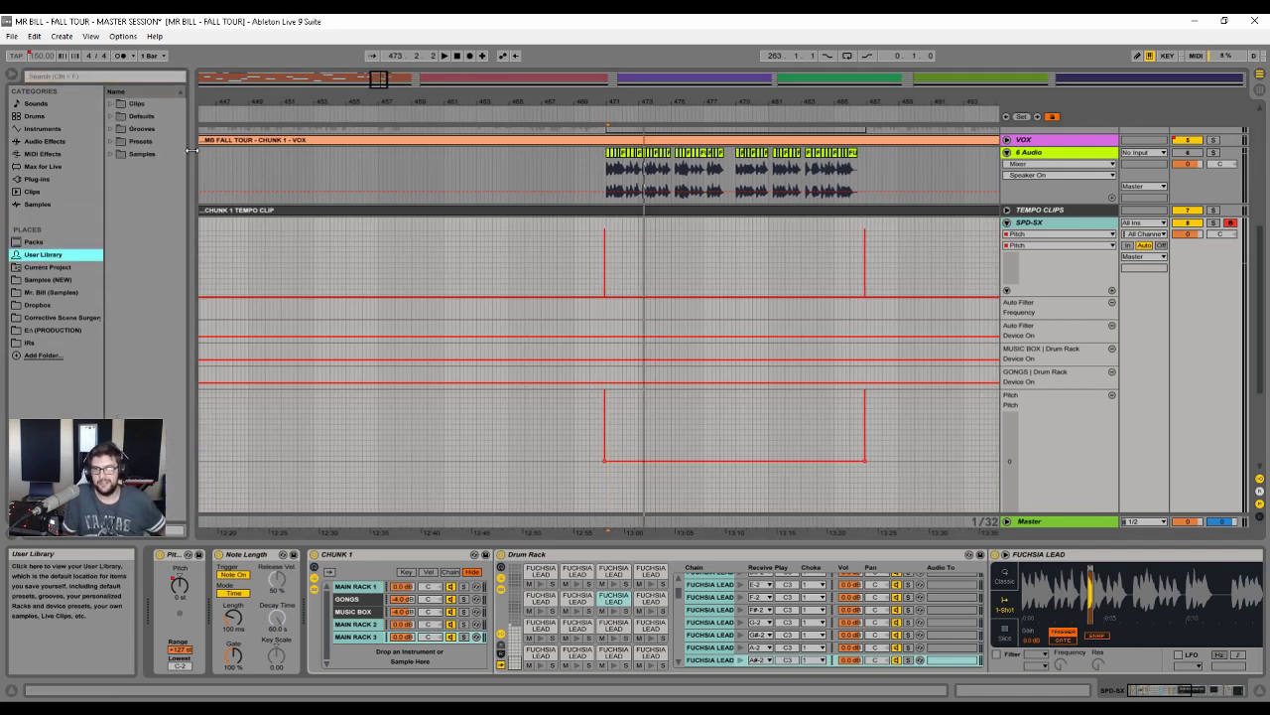
left_click(116, 141)
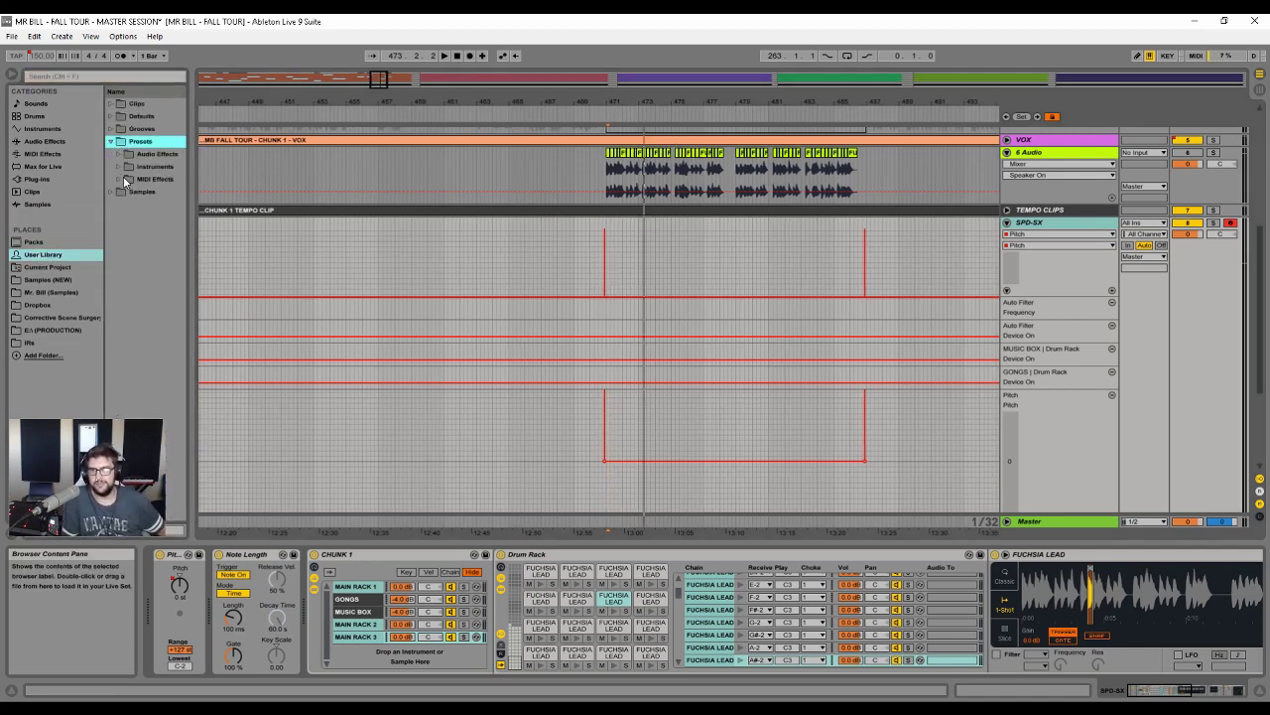
left_click(119, 165)
left_click(128, 204)
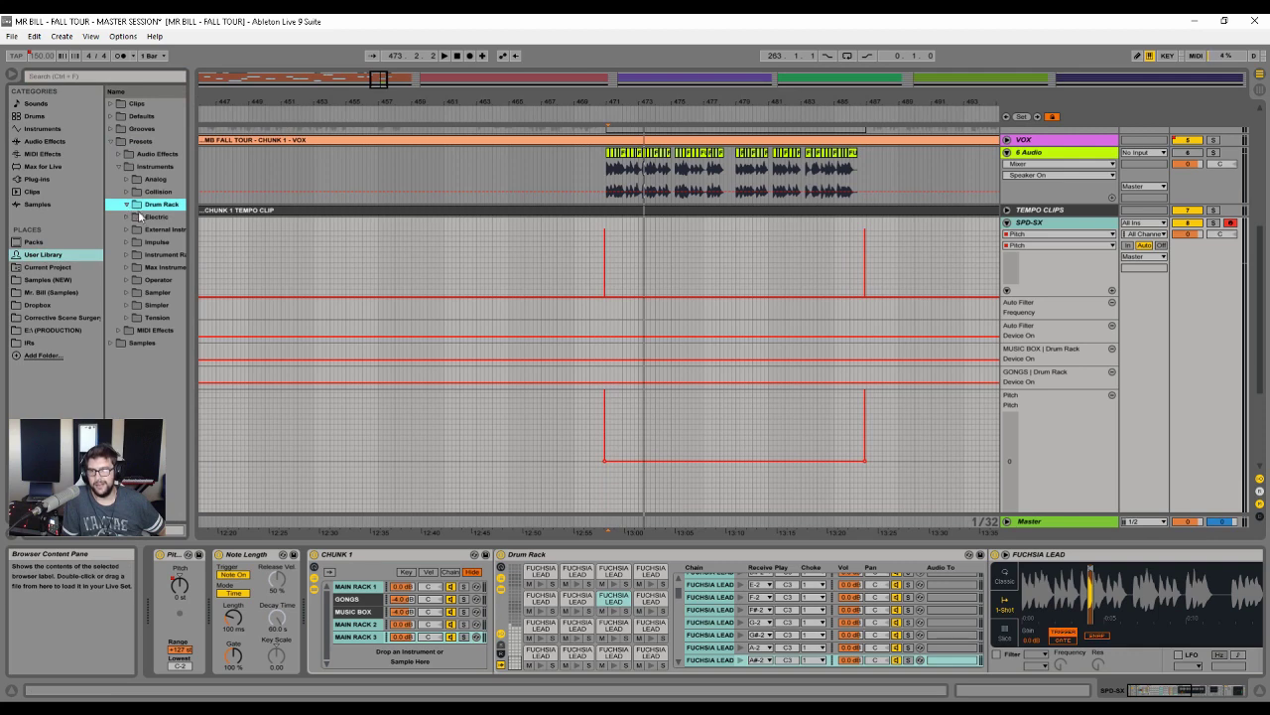
- Expand Defaults, Dropping Samples and On Drum Rack in the User Library, with the browser wide enough to read the full preset names
left_click(141, 115)
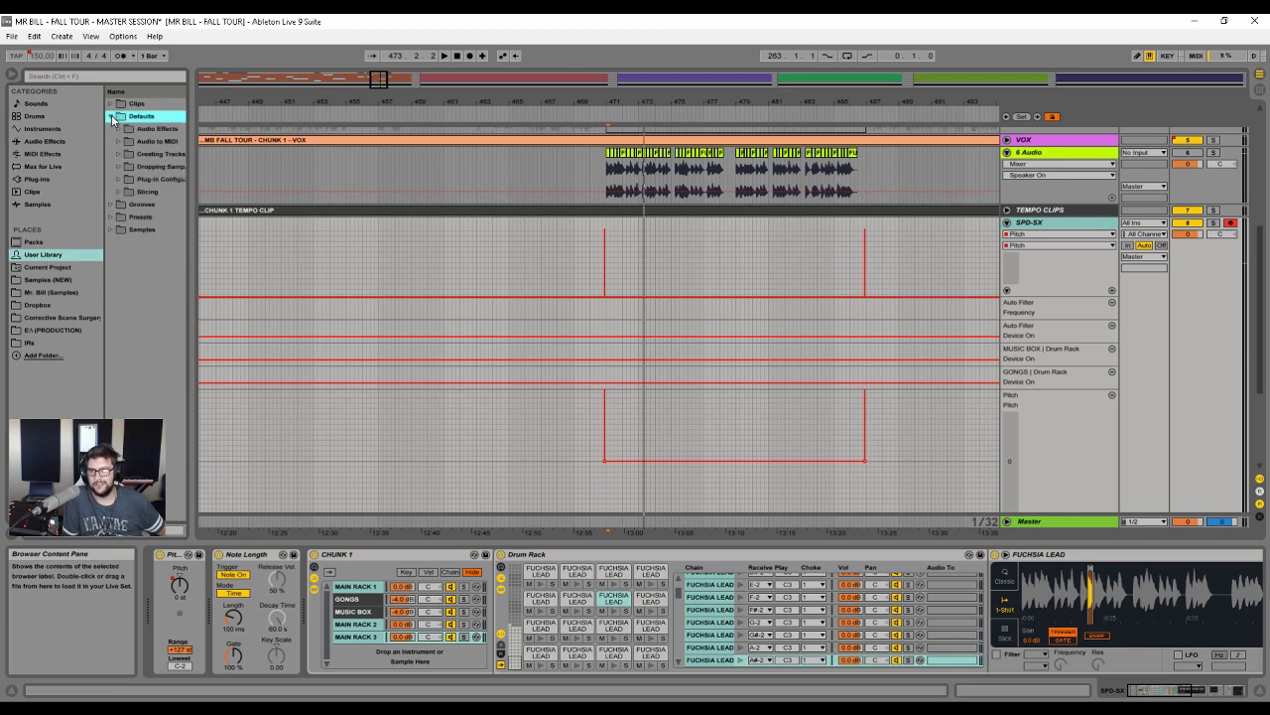
left_click_drag(190, 150, 215, 150)
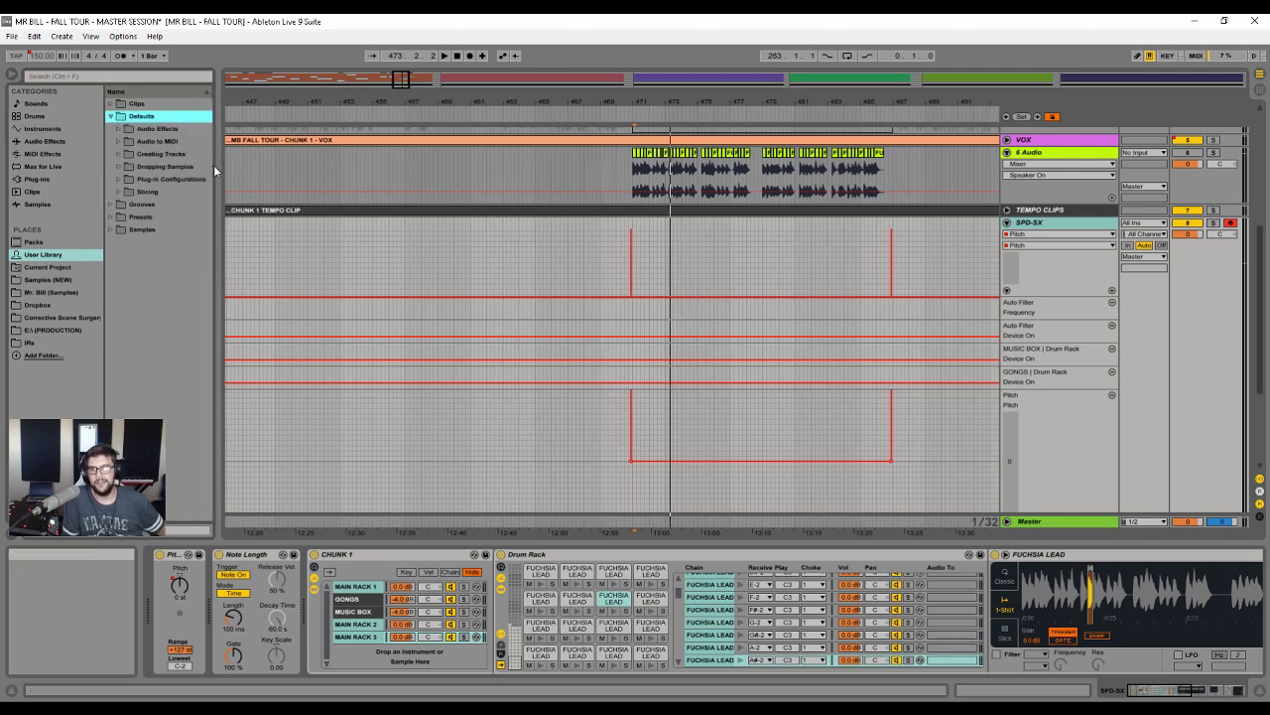
left_click(165, 167)
left_click(164, 192)
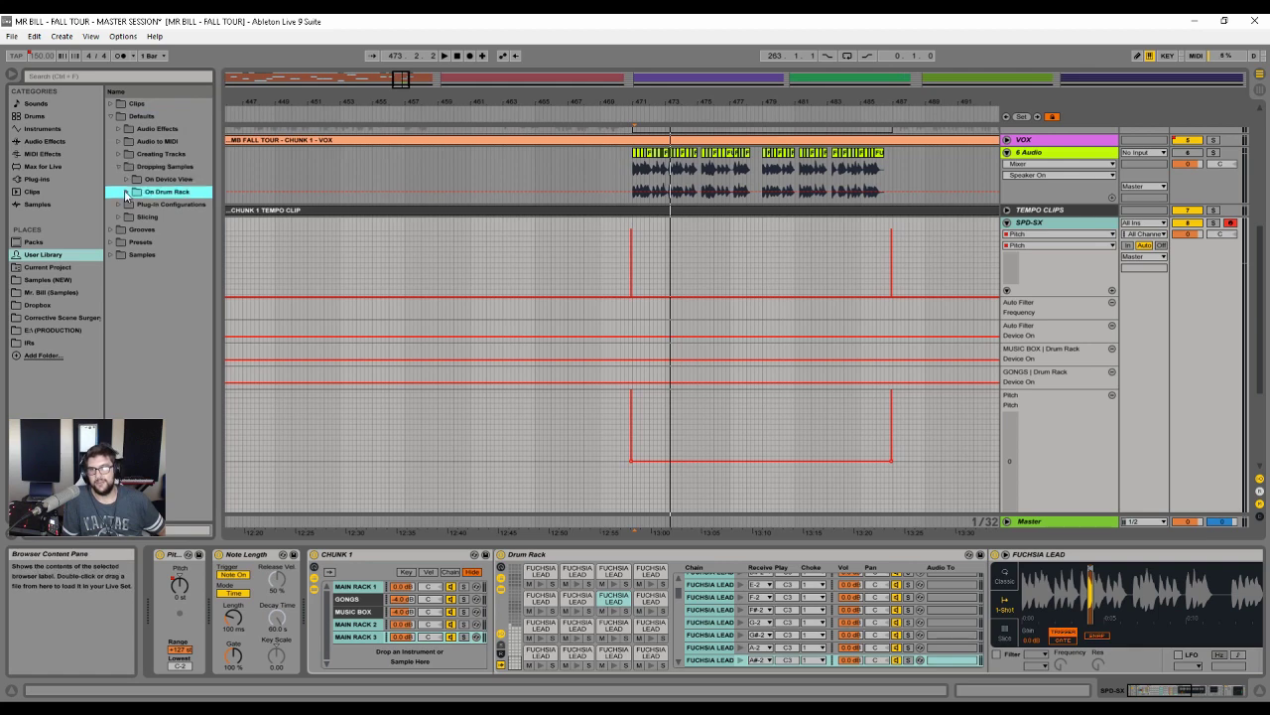
left_click_drag(215, 216, 295, 216)
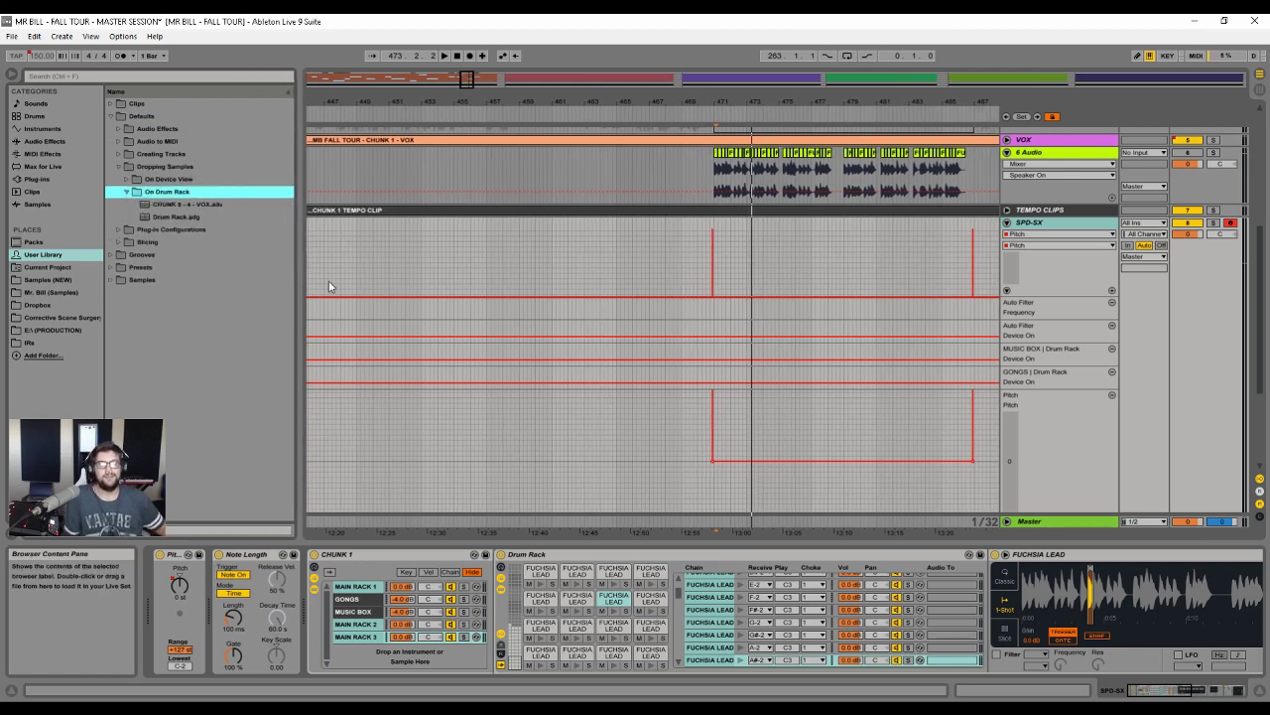
- Examine the Volume and Vol < Vel controls of the FUCHSIA LEAD Simpler
left_click(1211, 689)
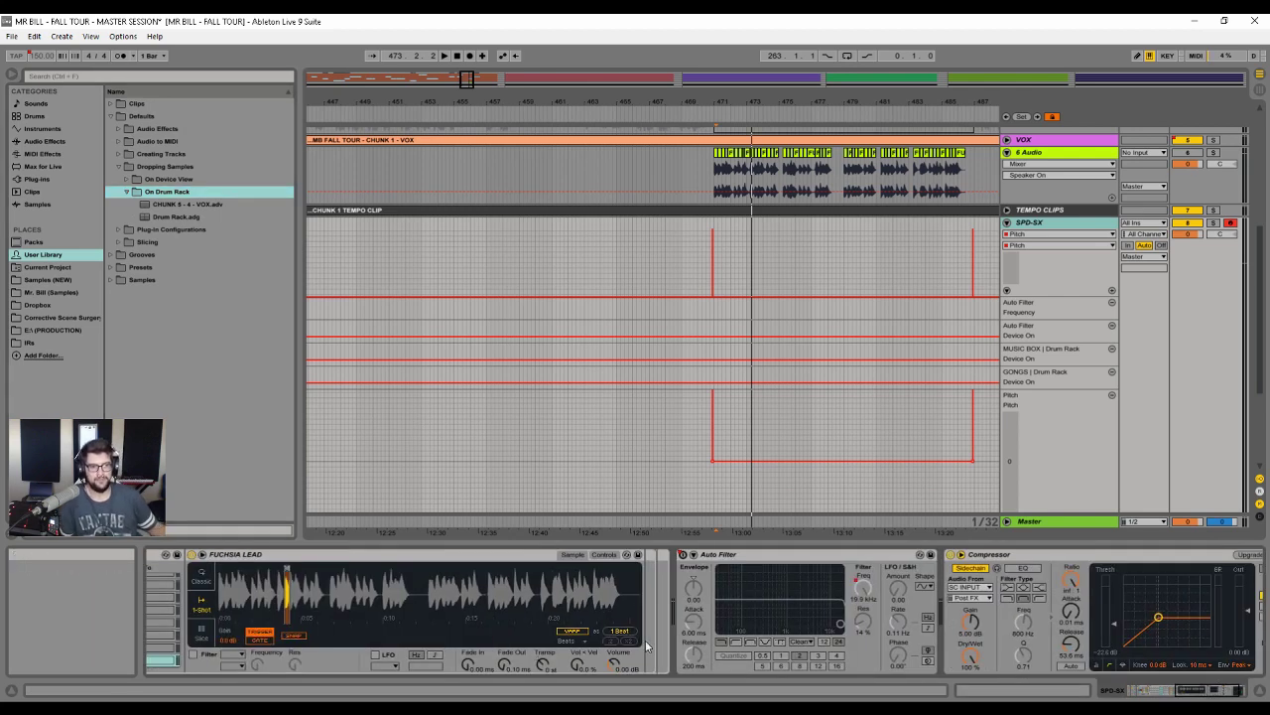
left_click(617, 665)
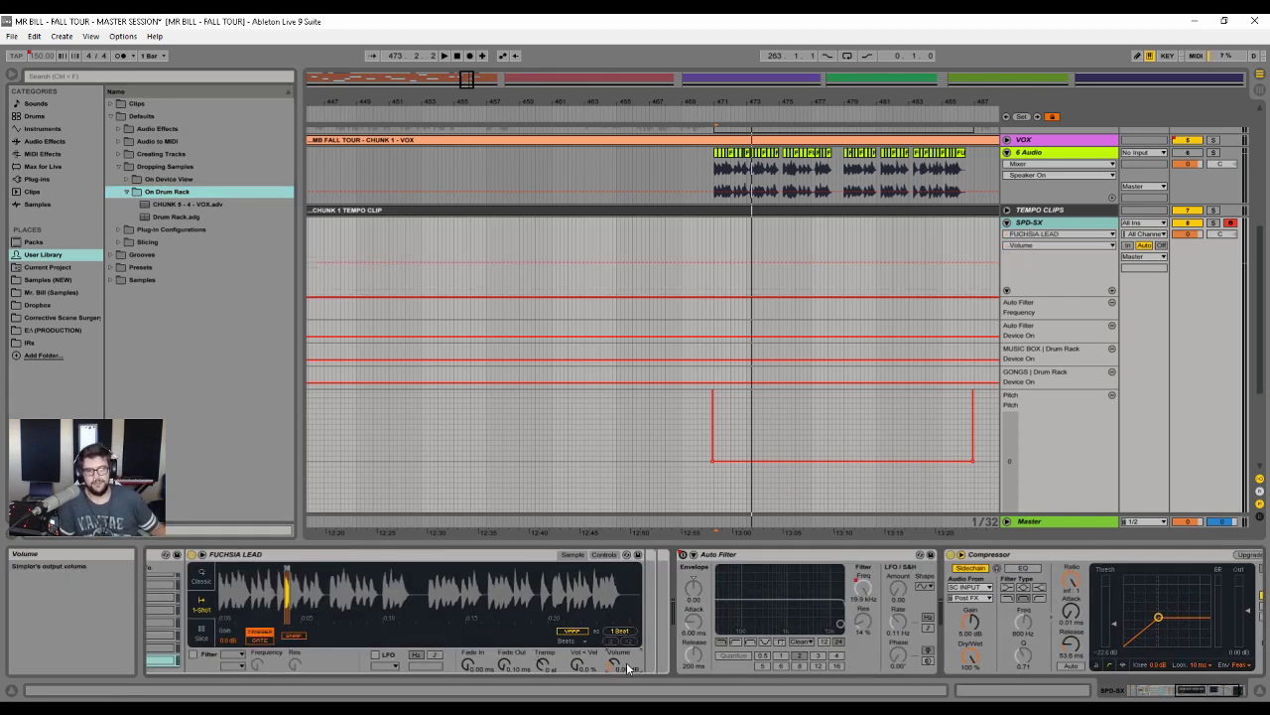
left_click(587, 666)
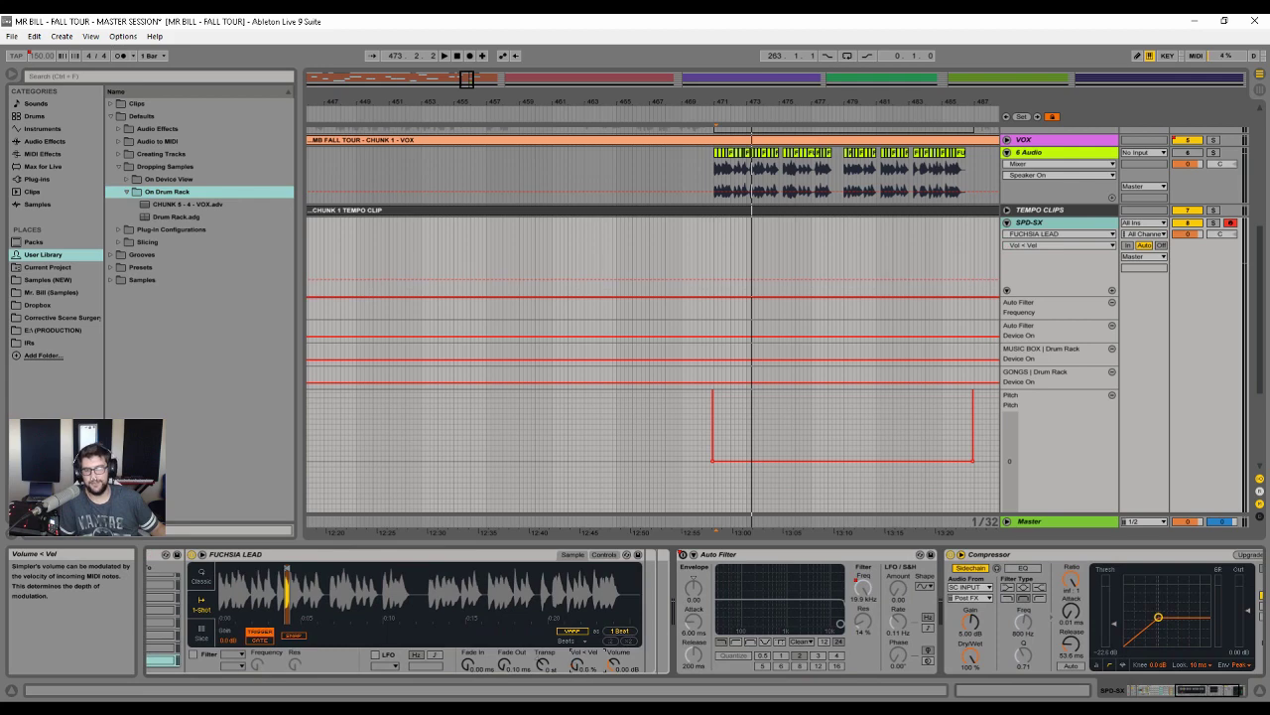
left_click(1143, 691)
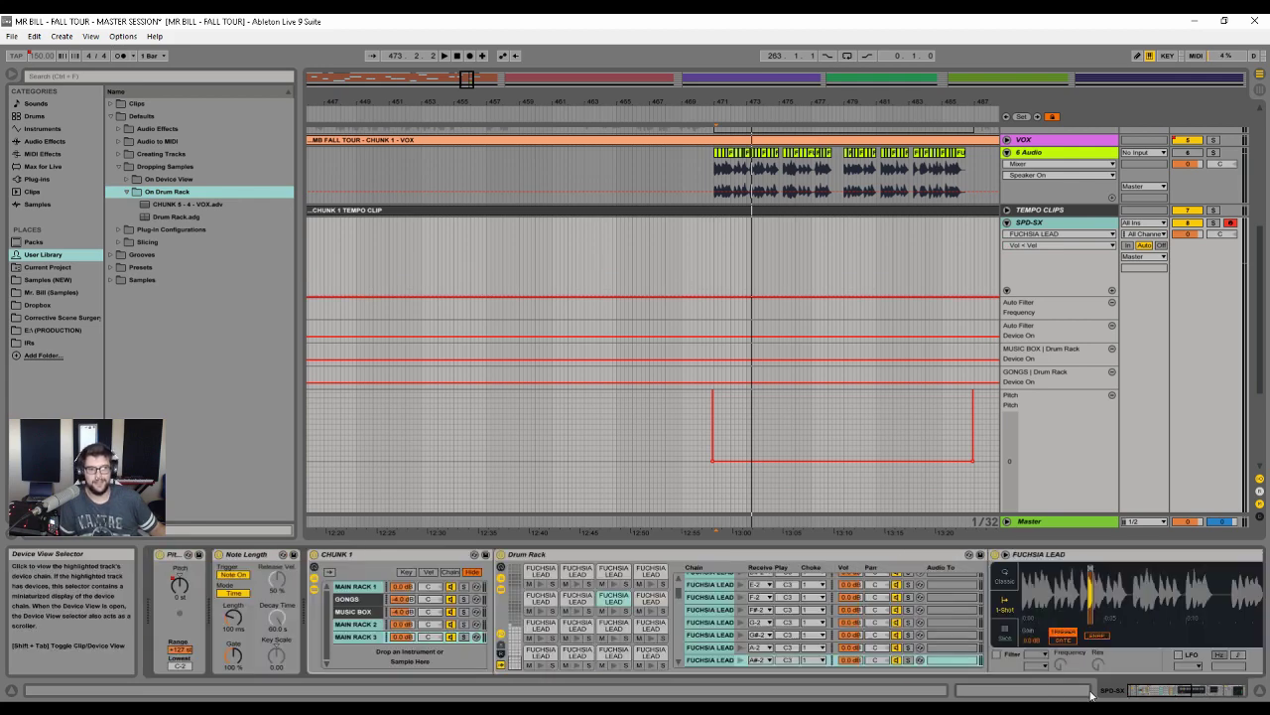
- Save the FUCHSIA LEAD Simpler as a preset in the On Drum Rack defaults folder of the User Library
left_click(1036, 554)
left_click(1179, 694)
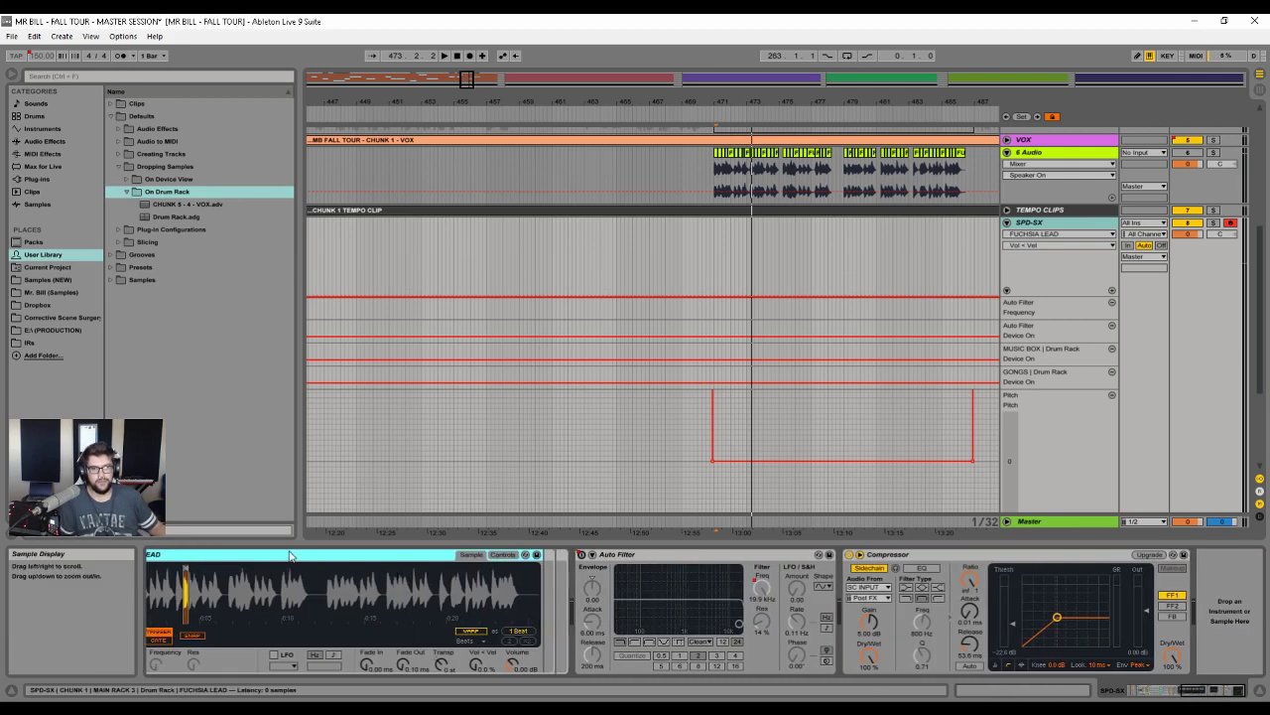
left_click_drag(281, 558, 170, 226)
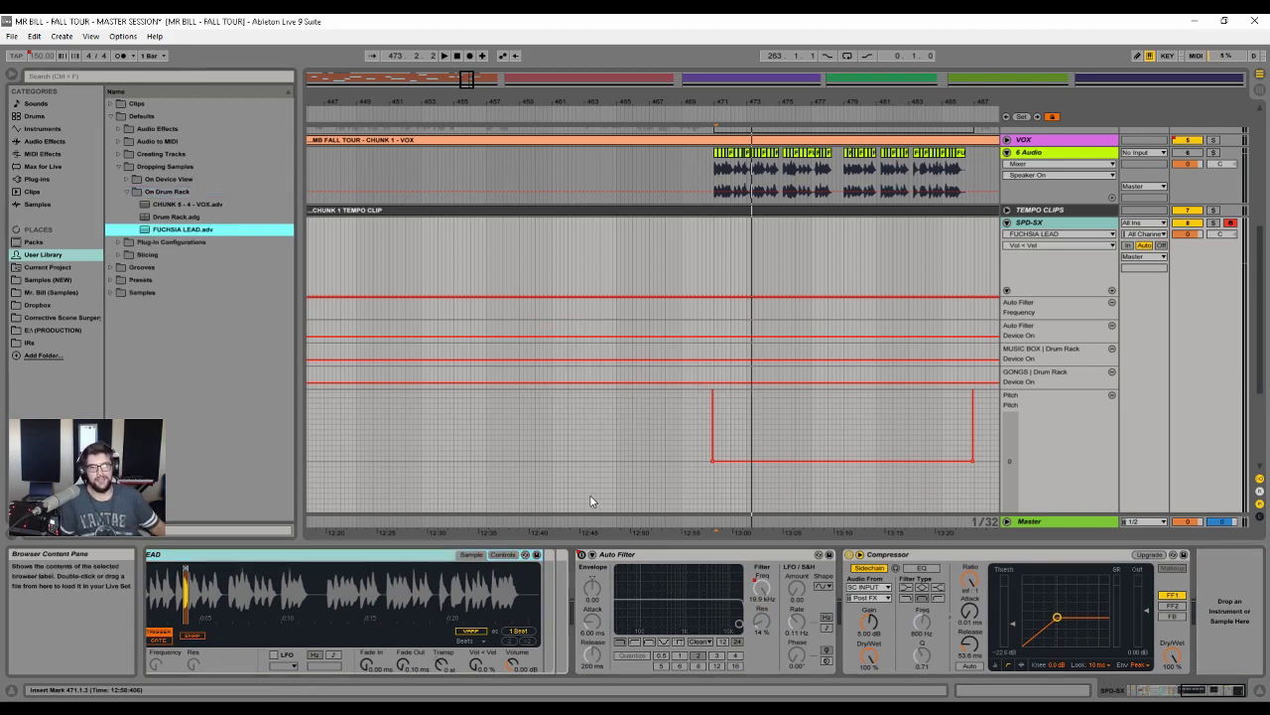
left_click(1142, 687)
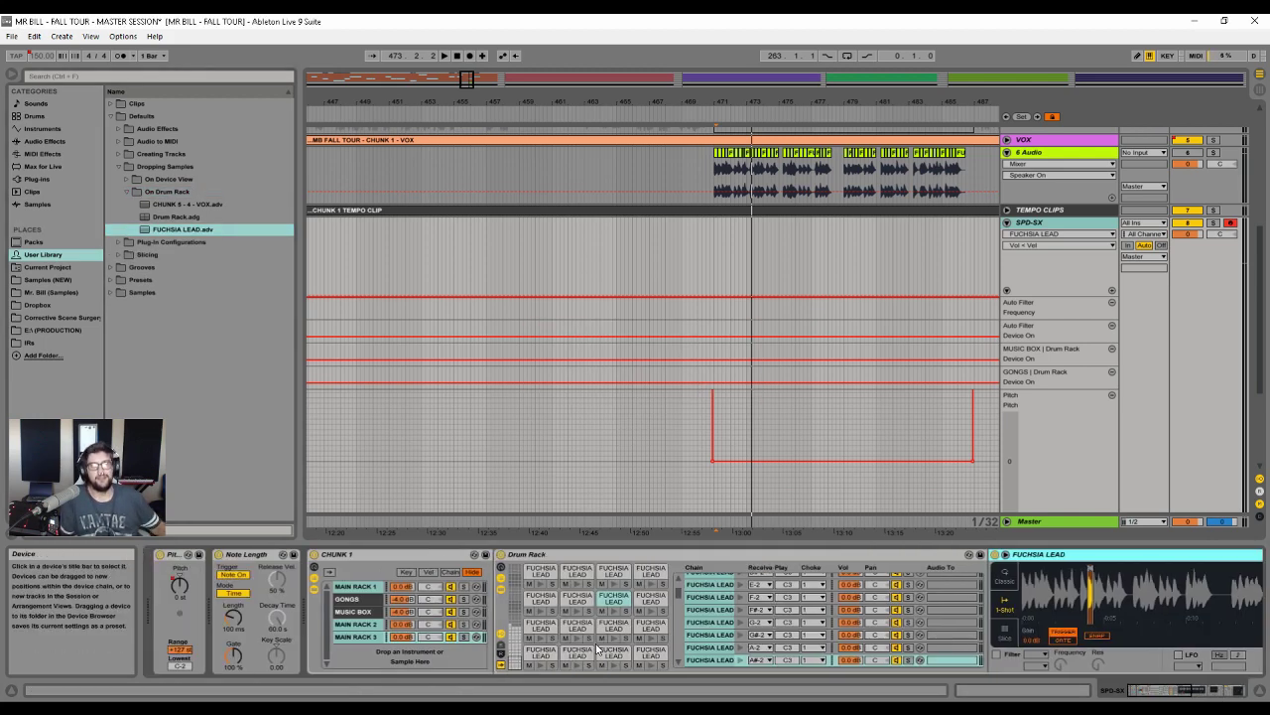
- Collapse the On Drum Rack, Dropping Samples and Defaults folders and narrow the browser
left_click(126, 191)
left_click(118, 166)
left_click(111, 116)
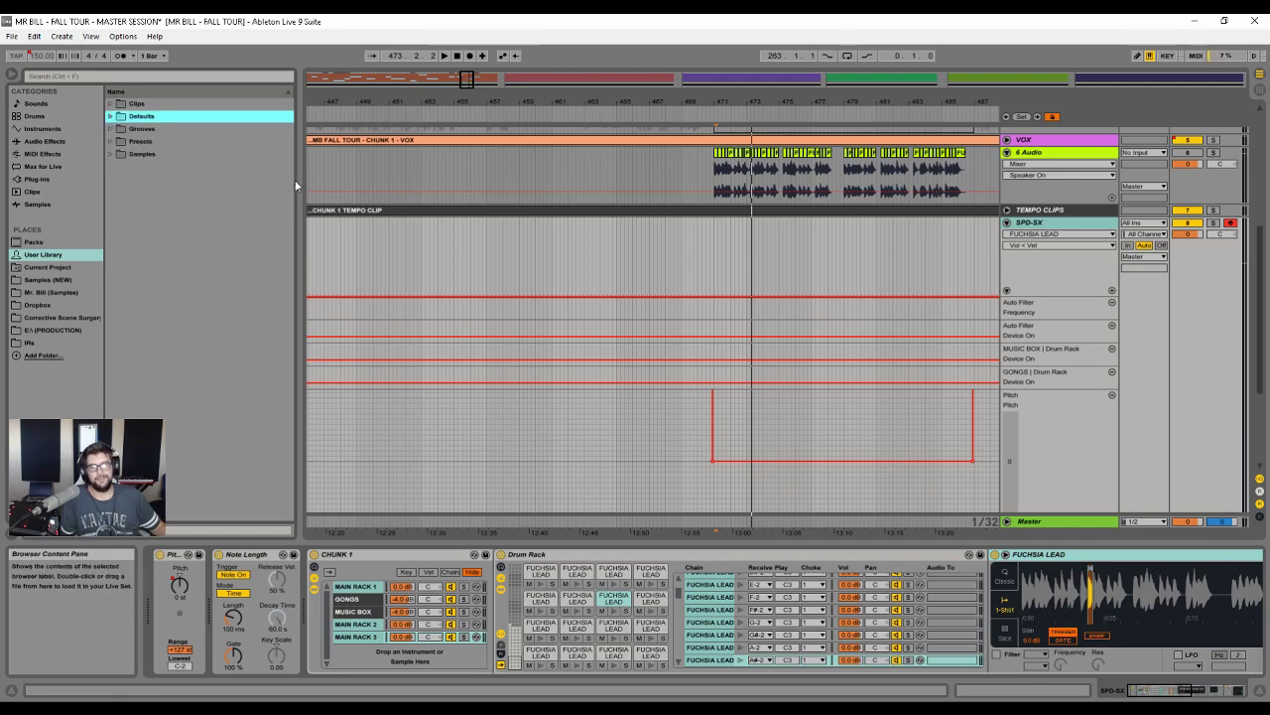
left_click_drag(300, 186, 119, 182)
- Look over the whole arrangement and the CHUNK 1 tracks from BASS to SPD-SX
left_click_drag(511, 103, 282, 100)
scroll(576, 331, "up", 4)
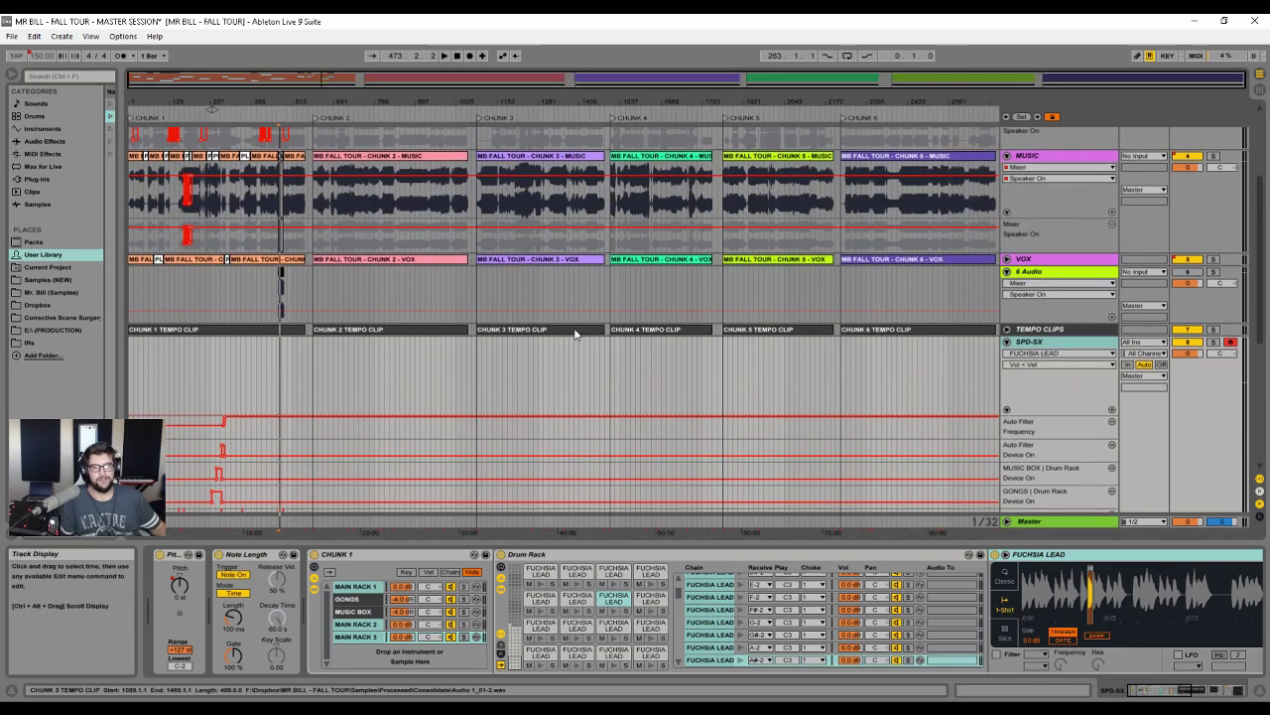
left_click_drag(183, 102, 325, 169)
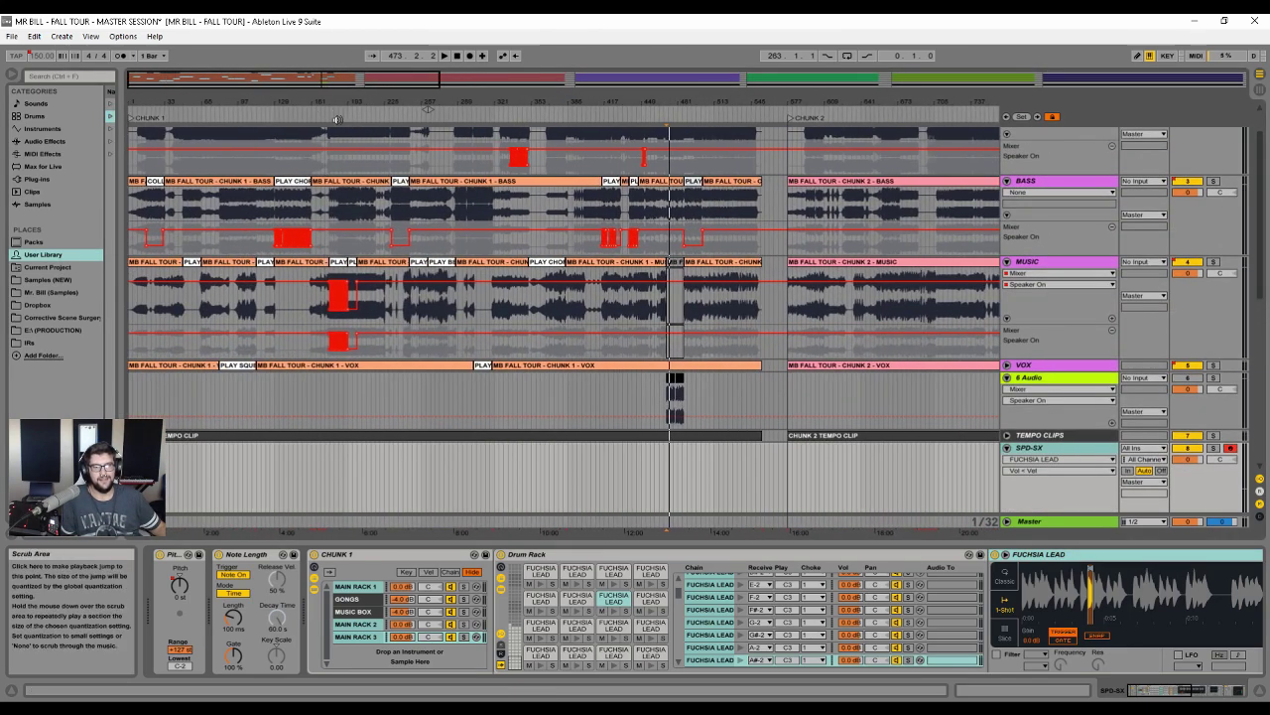
- Minimise Ableton Live to show the Fall Tour 2016 dates on the desktop and restore the session window
left_click(1194, 20)
left_click_drag(917, 219, 1017, 331)
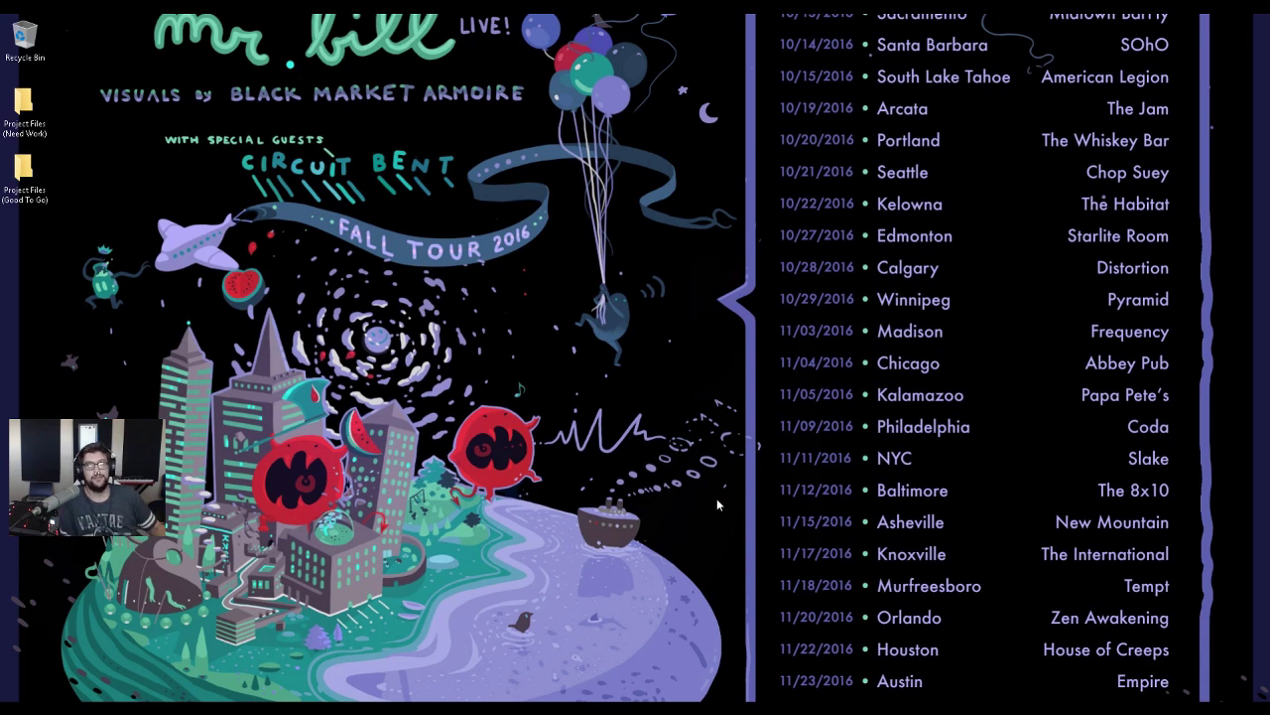
mouse_move(213, 709)
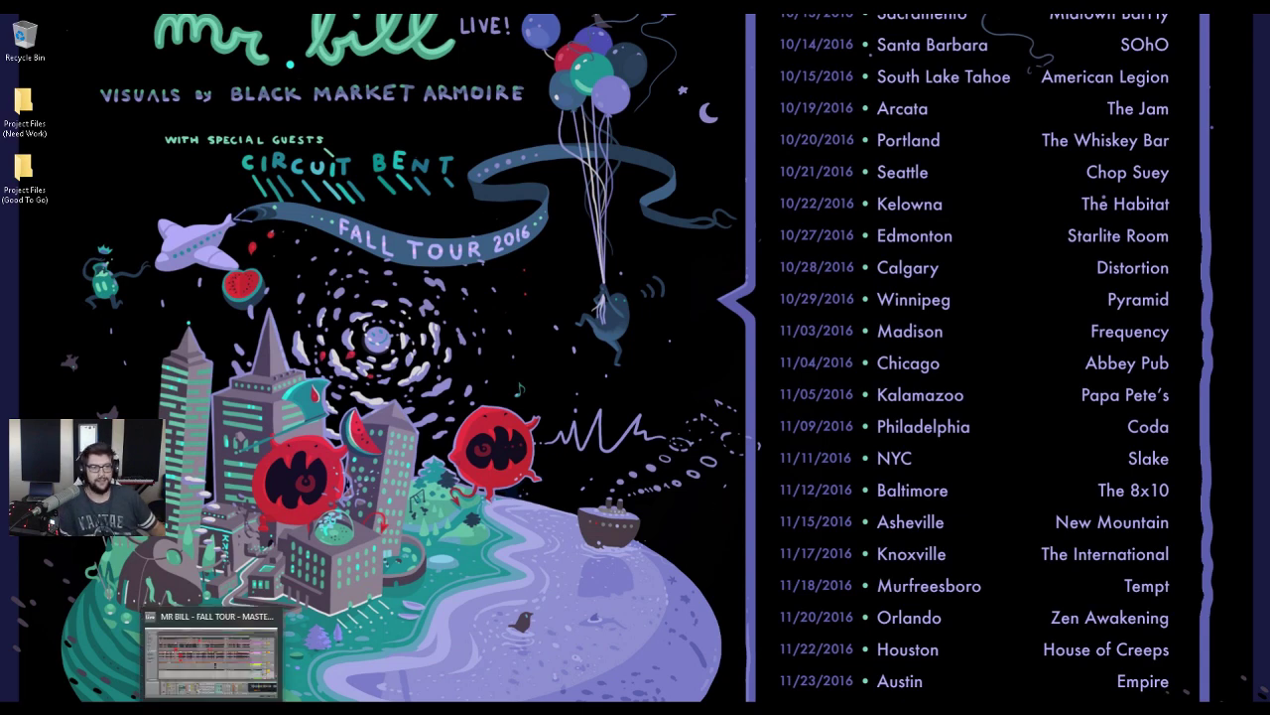
left_click(212, 655)
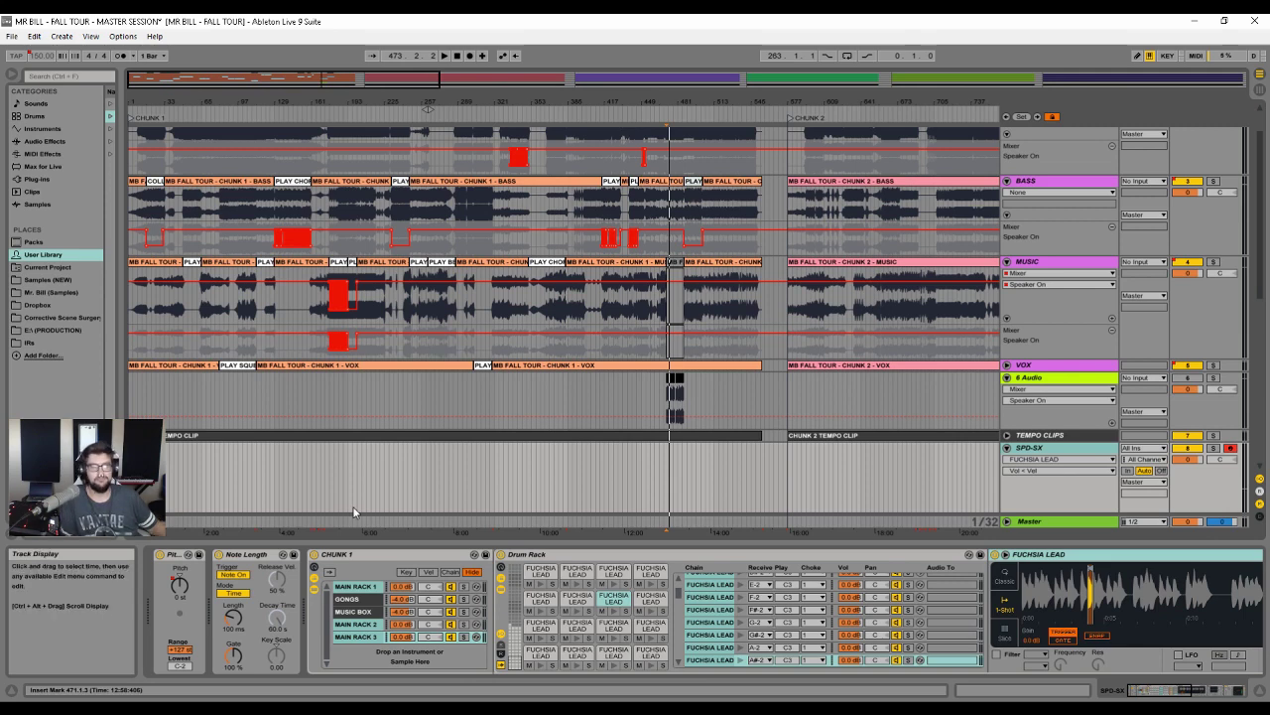